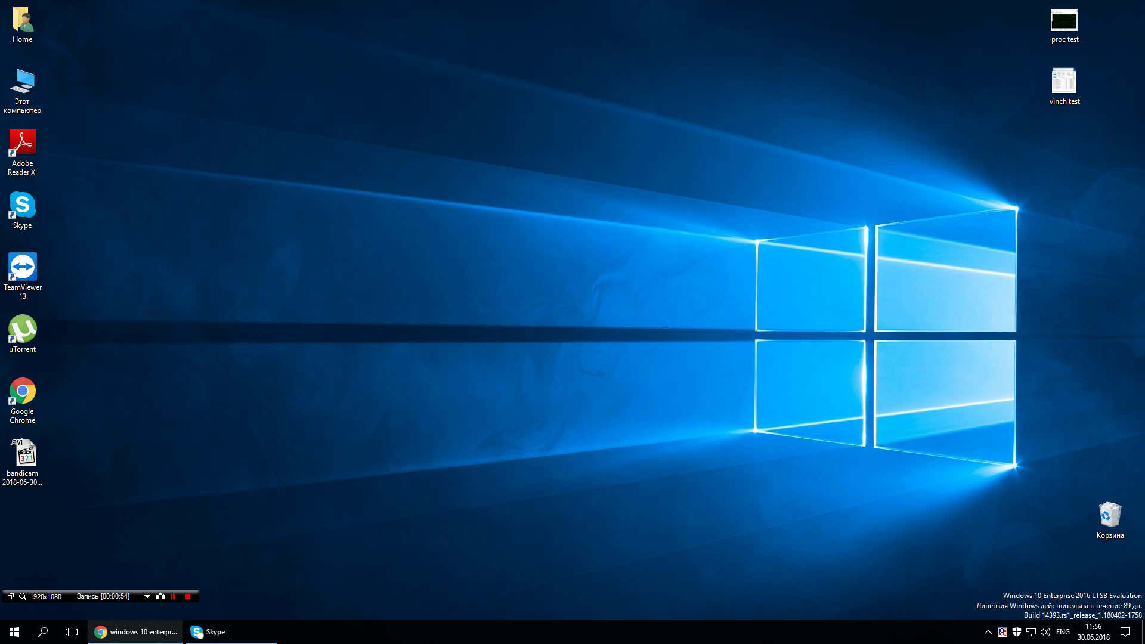
Switch to Chrome, open Microsoft's Windows 10 Enterprise evaluation page from the search results in a new tab, and return to the desktop.
{"action": "left_click", "coordinate": [136, 632]}
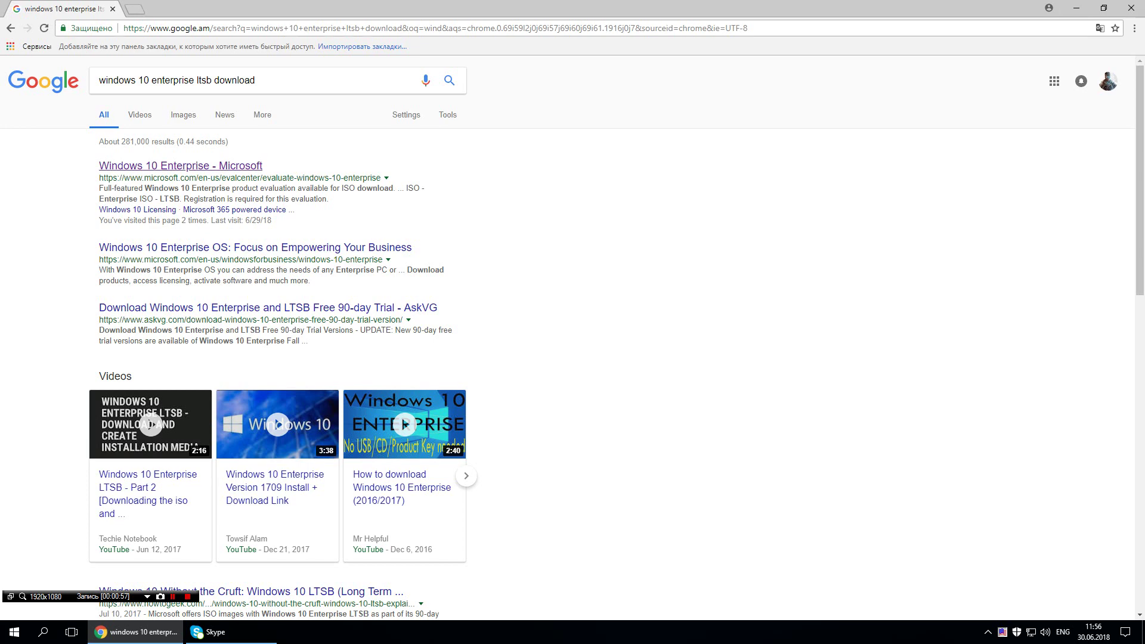
{"action": "middle_click", "coordinate": [179, 166]}
{"action": "key", "text": "ctrl+Tab"}
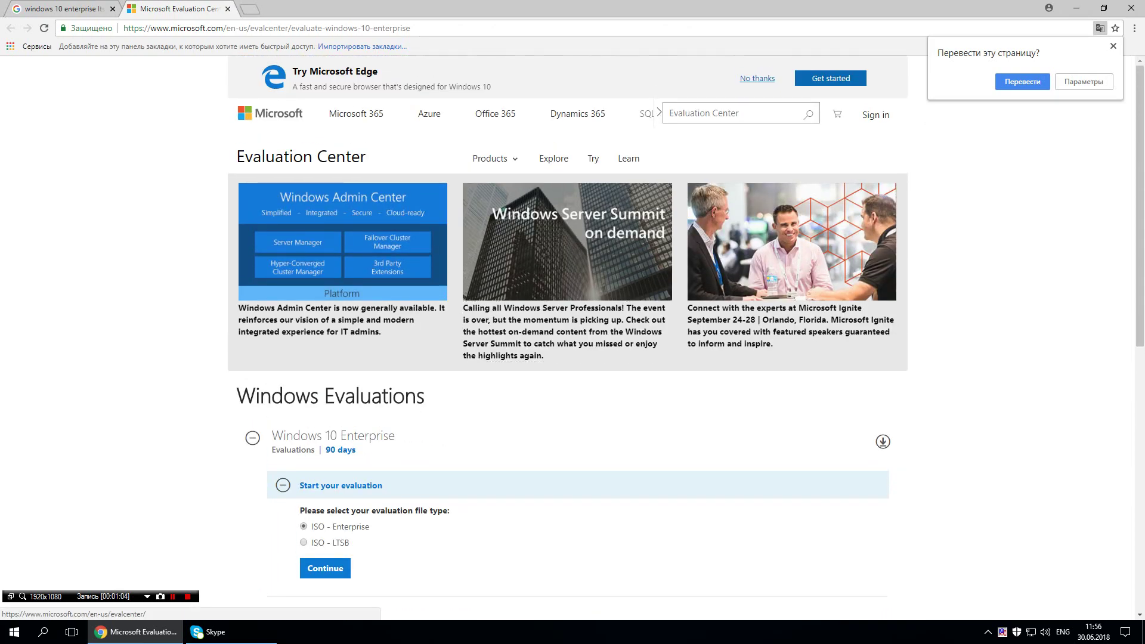
{"action": "key", "text": "super+d"}
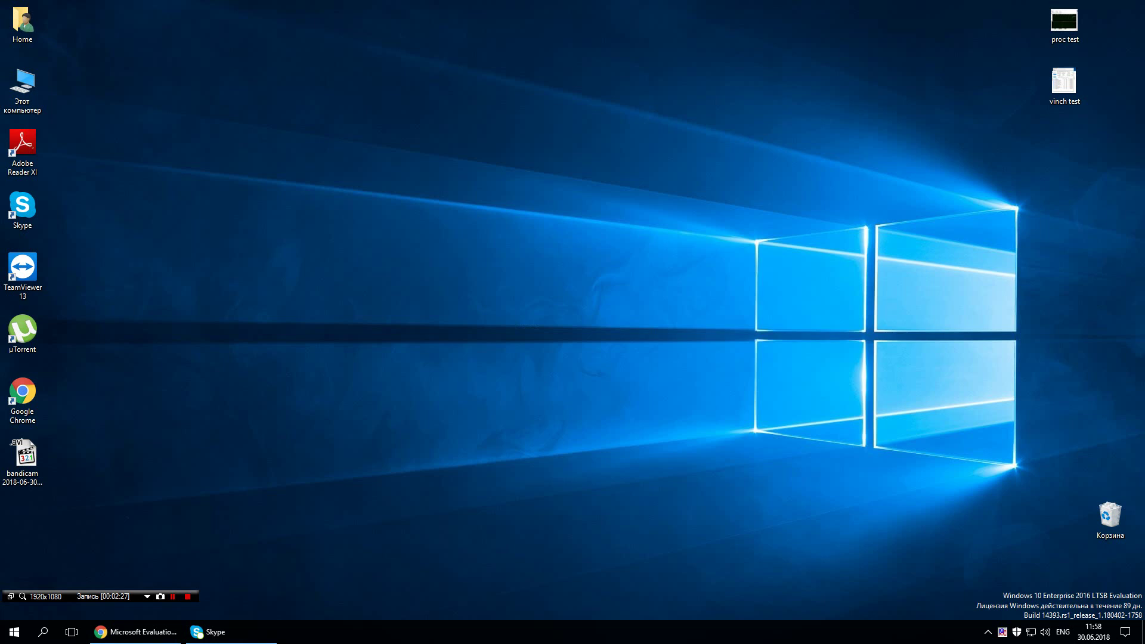
{"action": "right_click", "coordinate": [292, 216]}
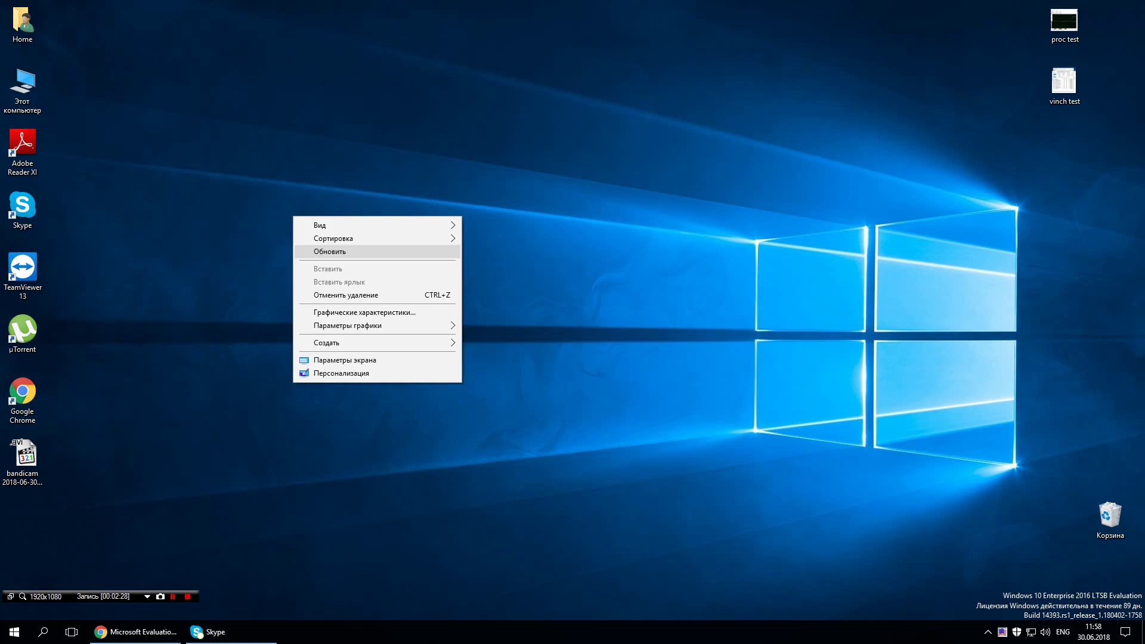
{"action": "right_click", "coordinate": [224, 191]}
{"action": "left_click", "coordinate": [261, 226]}
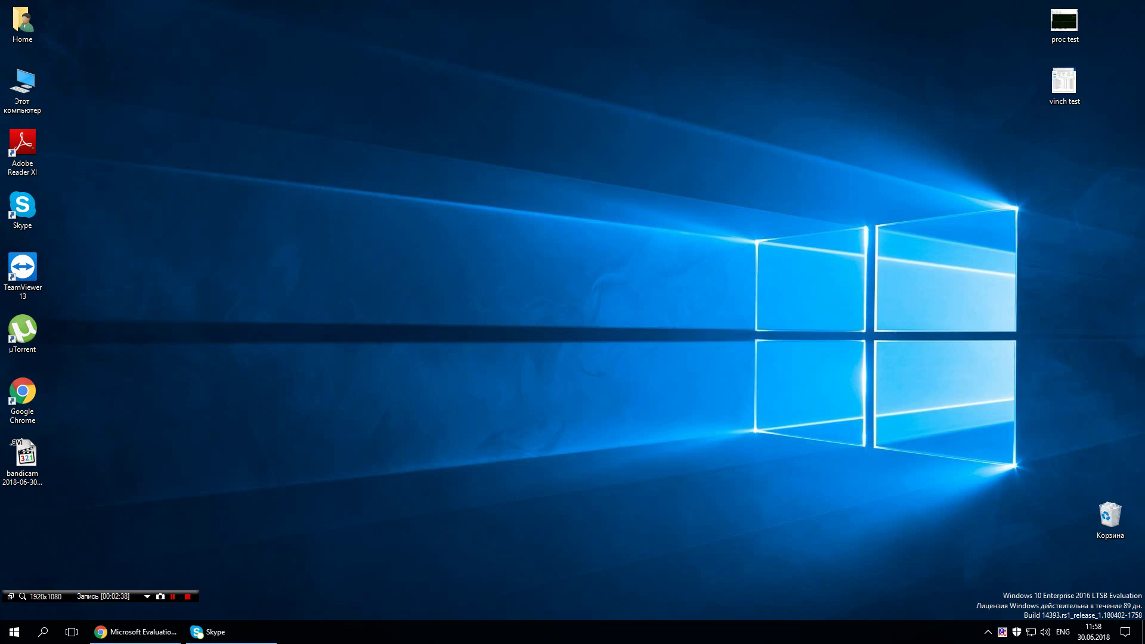
{"action": "right_click", "coordinate": [262, 227]}
{"action": "left_click", "coordinate": [298, 264]}
{"action": "right_click", "coordinate": [298, 138]}
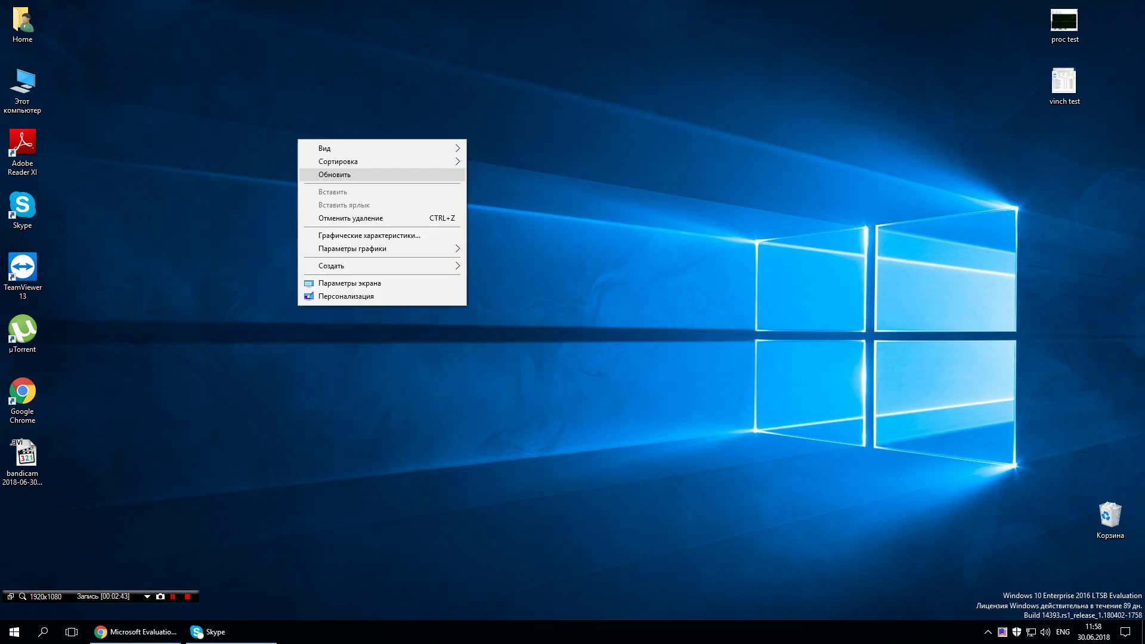
{"action": "left_click", "coordinate": [334, 175]}
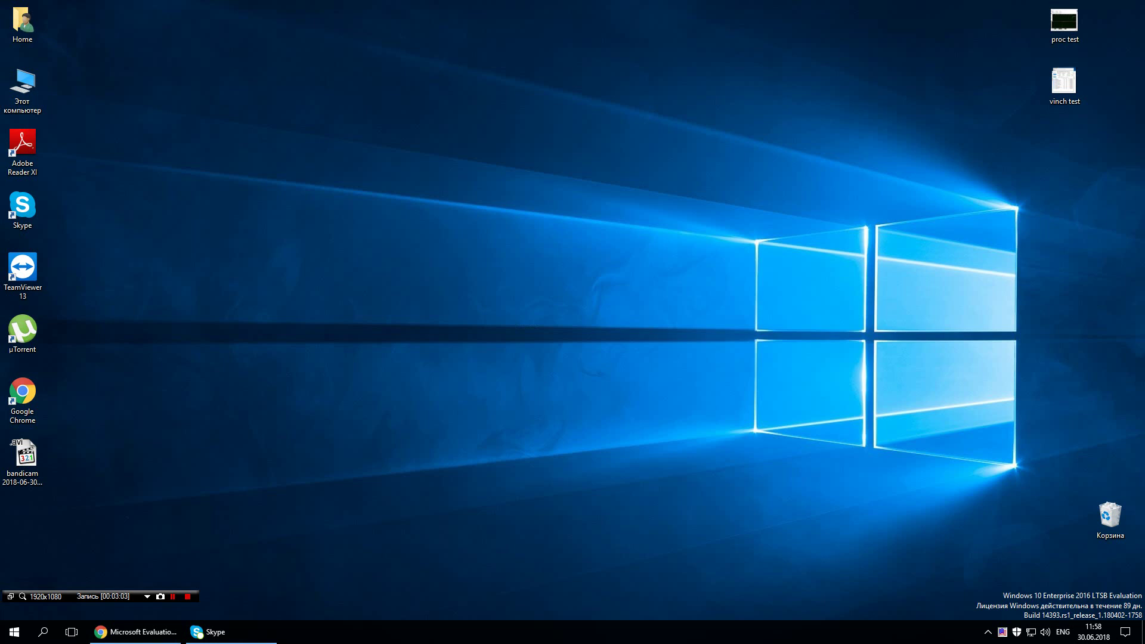
{"action": "right_click", "coordinate": [245, 179]}
{"action": "left_click", "coordinate": [274, 214]}
{"action": "right_click", "coordinate": [277, 185]}
{"action": "left_click", "coordinate": [299, 220]}
Examine the computer's system properties for the Windows edition, processor, memory and activation, and close the window.
{"action": "left_click", "coordinate": [22, 90]}
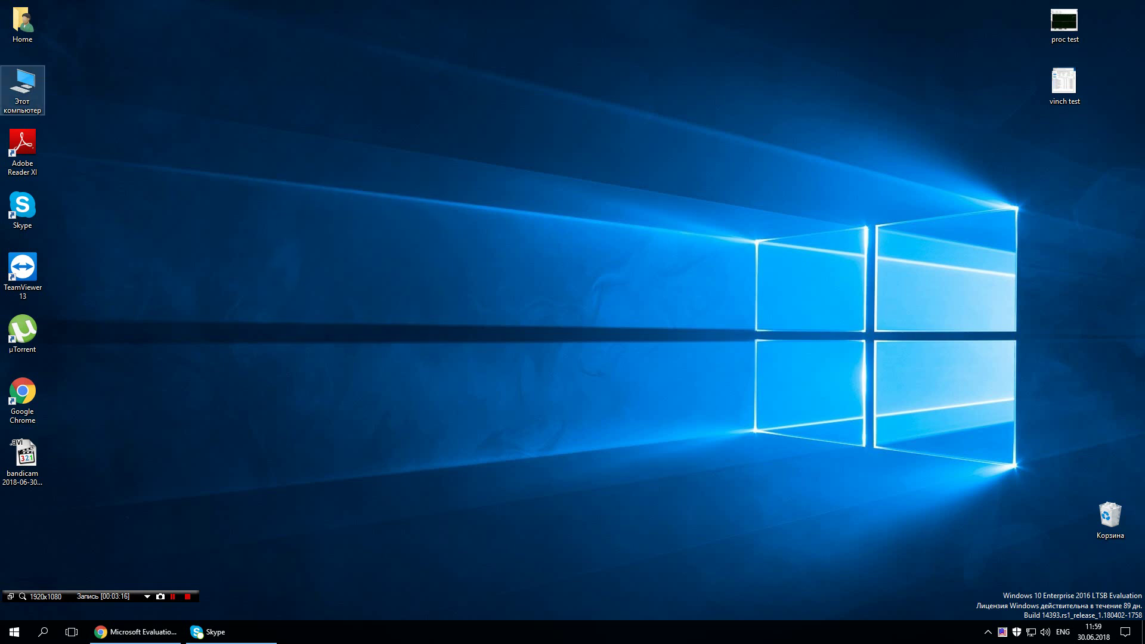
{"action": "right_click", "coordinate": [21, 90]}
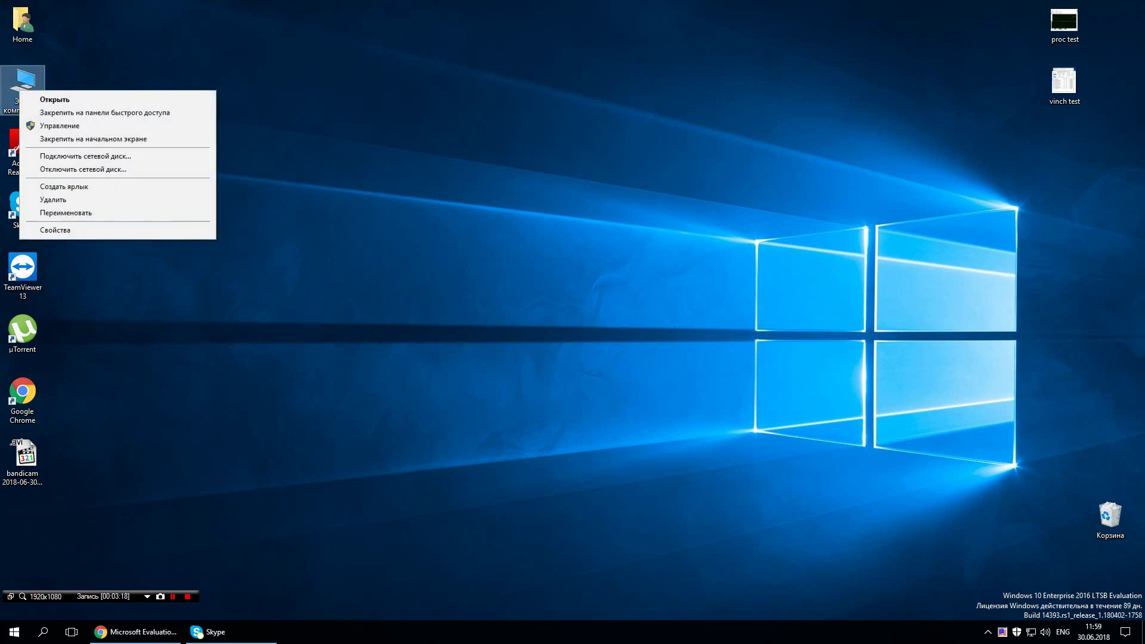
{"action": "left_click", "coordinate": [54, 231]}
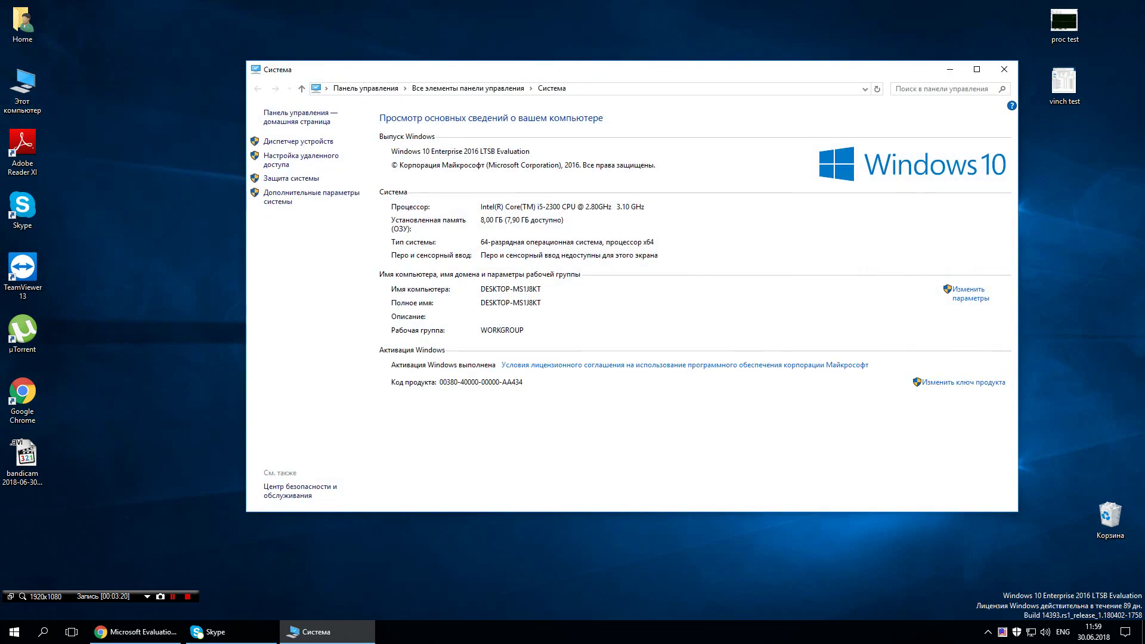
{"action": "left_click_drag", "start_coordinate": [498, 74], "coordinate": [394, 79]}
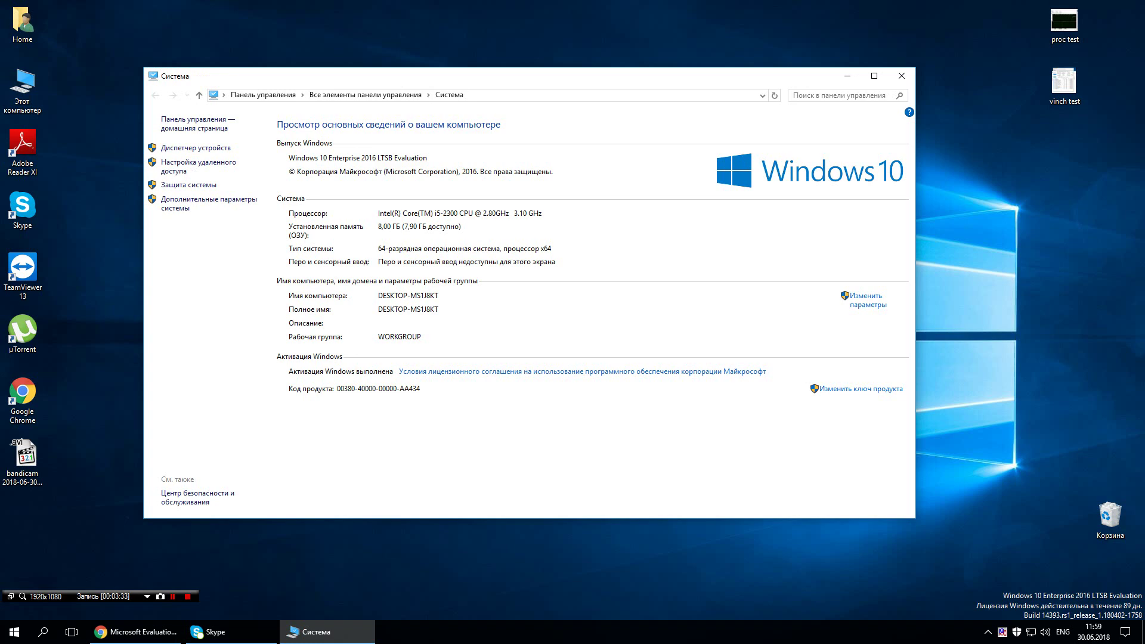
{"action": "left_click", "coordinate": [901, 76]}
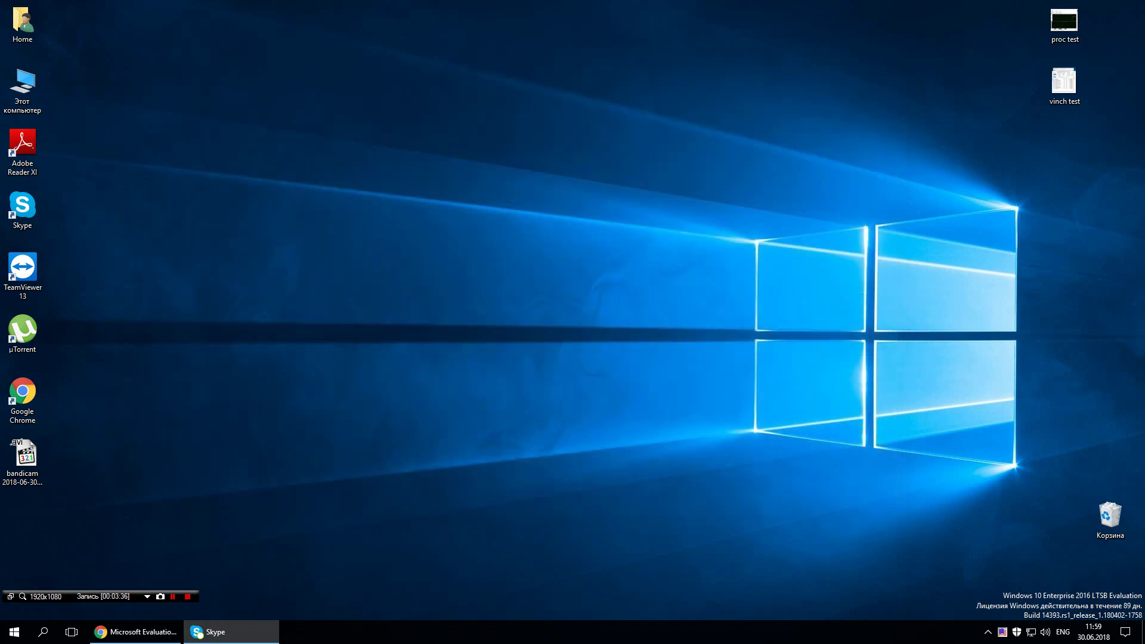
Review the display settings and the advanced display options, including resolution and related settings, and close the settings window.
{"action": "right_click", "coordinate": [178, 170]}
{"action": "left_click", "coordinate": [238, 311]}
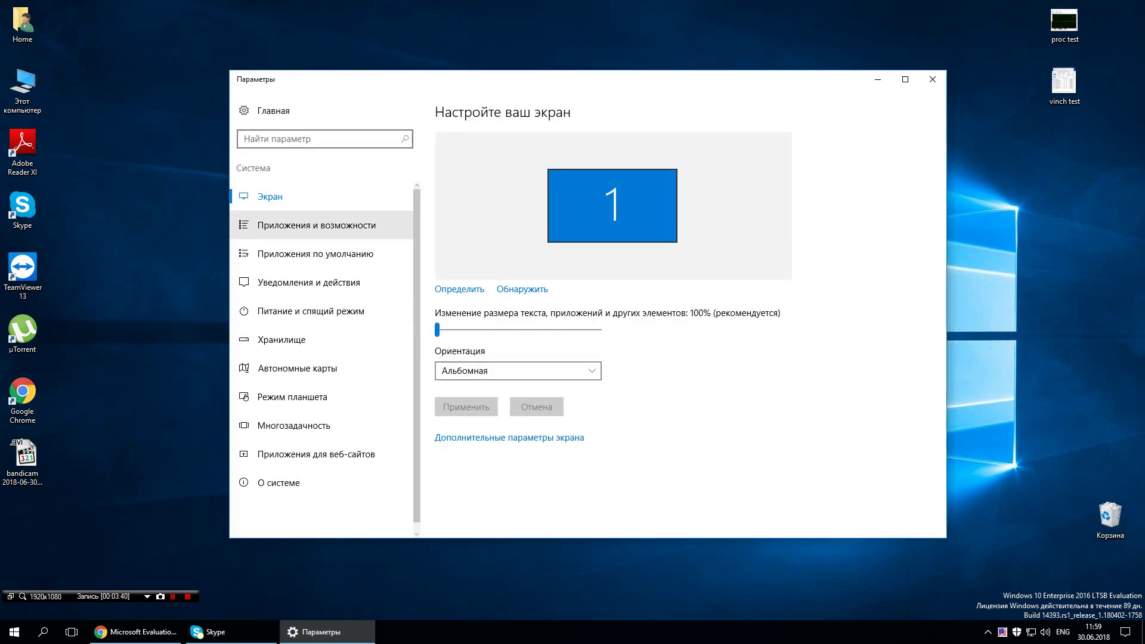
{"action": "left_click", "coordinate": [508, 437]}
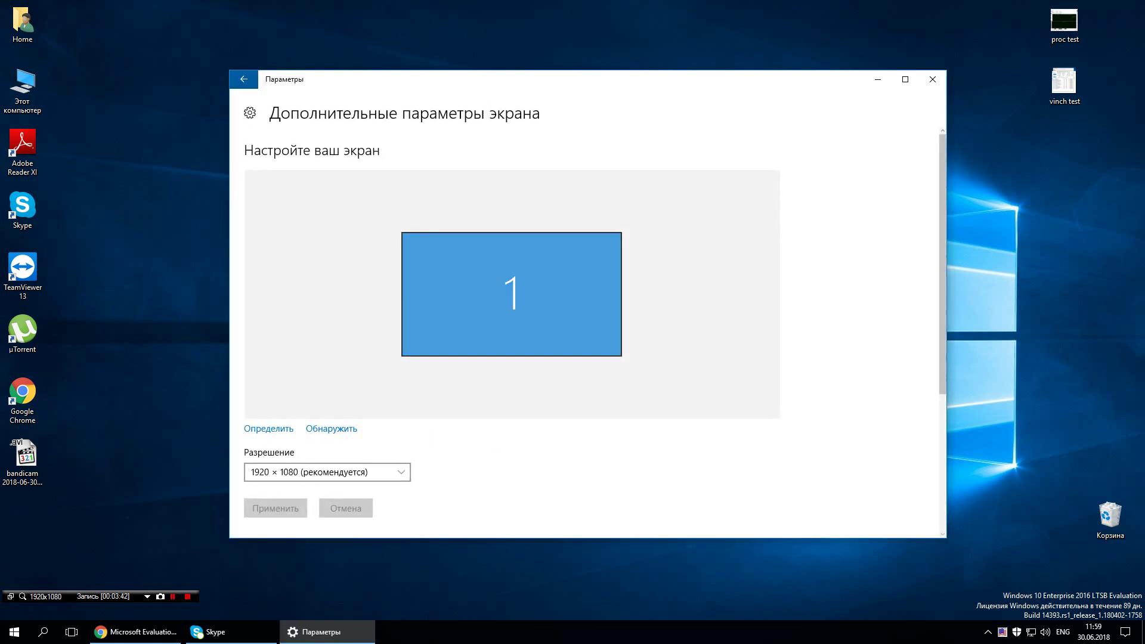
{"action": "scroll", "coordinate": [585, 322], "scroll_direction": "down", "scroll_amount": 4}
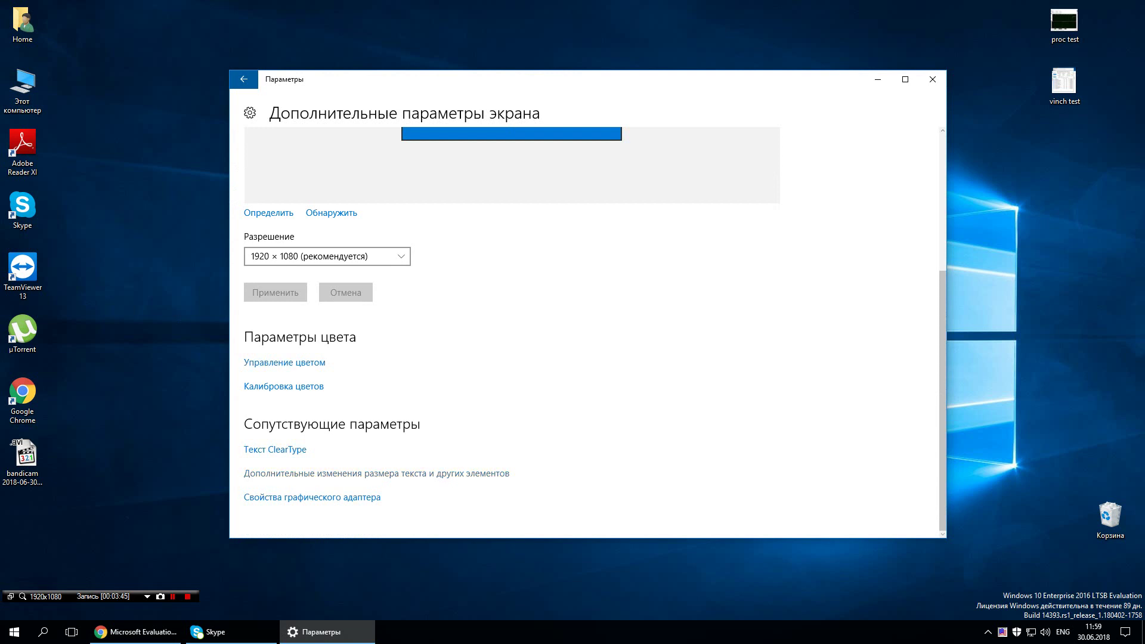
{"action": "scroll", "coordinate": [584, 331], "scroll_direction": "up", "scroll_amount": 4}
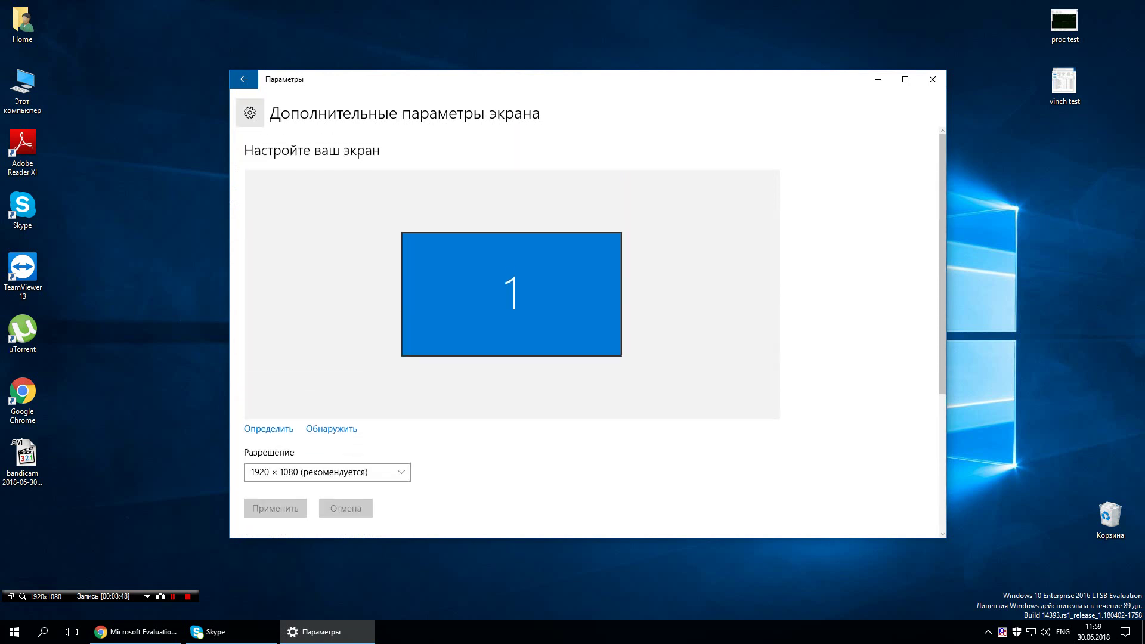
{"action": "left_click", "coordinate": [243, 78]}
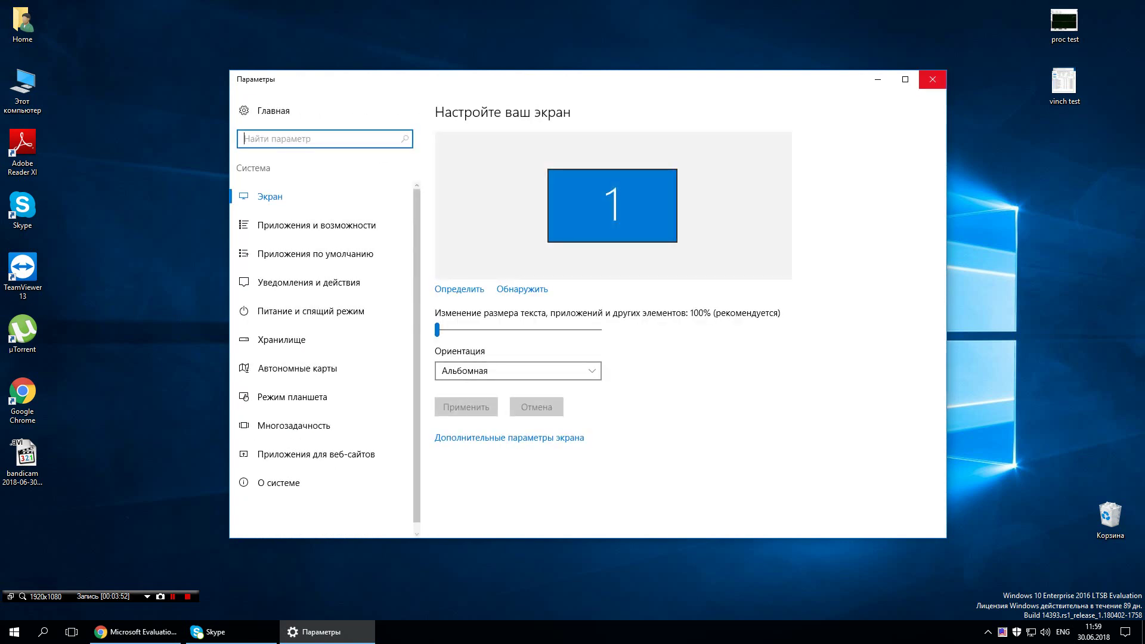
{"action": "left_click", "coordinate": [933, 80]}
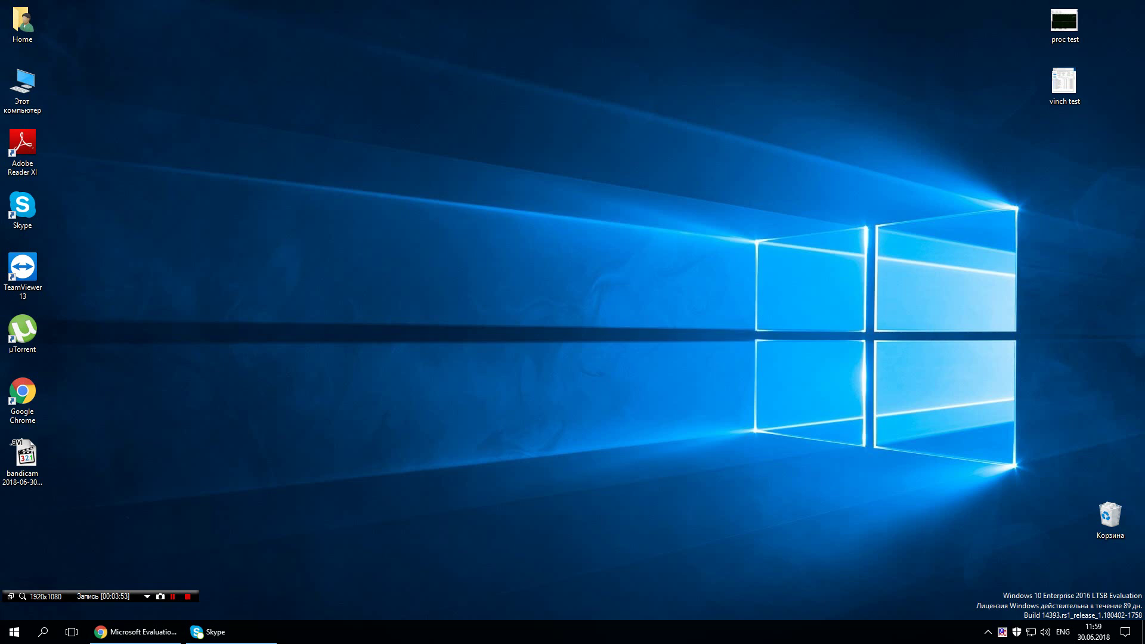
{"action": "right_click", "coordinate": [185, 205]}
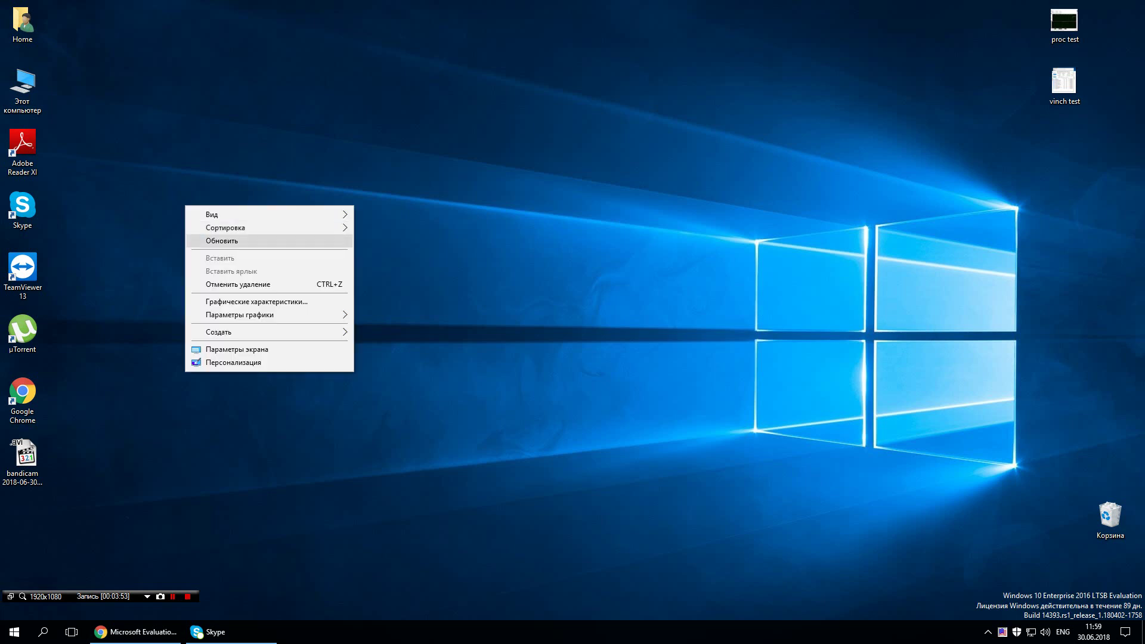
{"action": "left_click", "coordinate": [215, 241]}
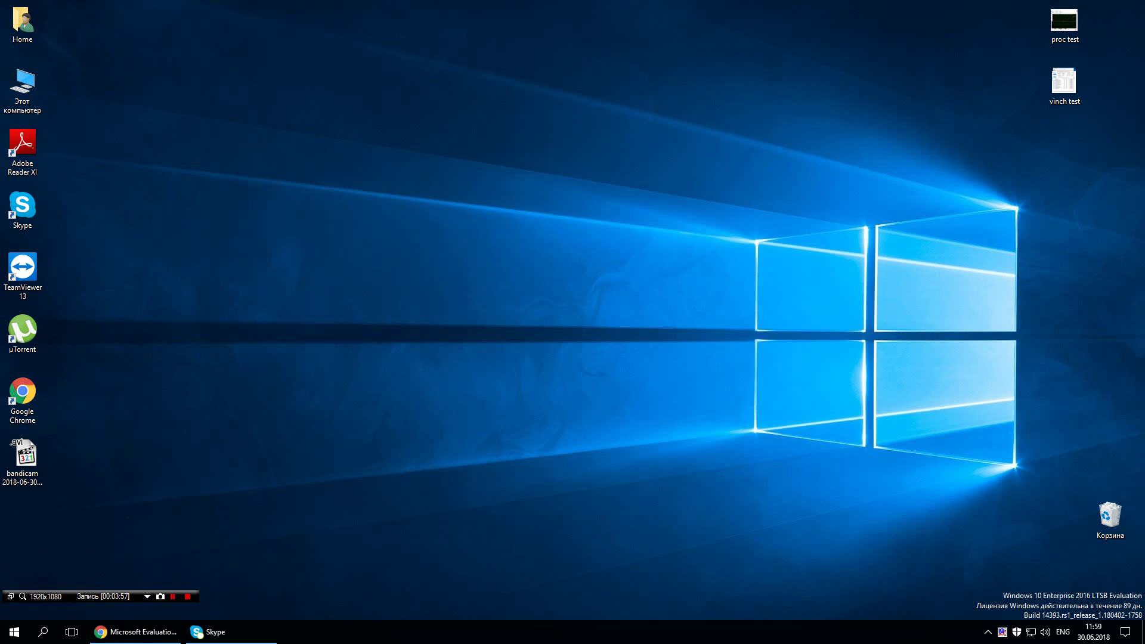
{"action": "right_click", "coordinate": [216, 209]}
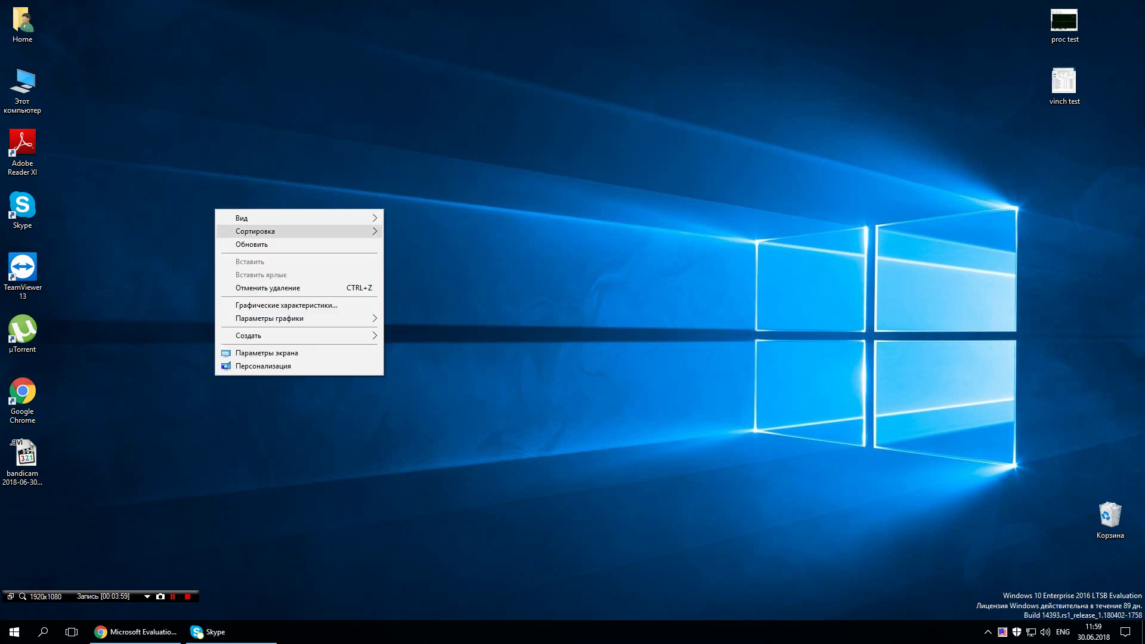
{"action": "left_click", "coordinate": [233, 245]}
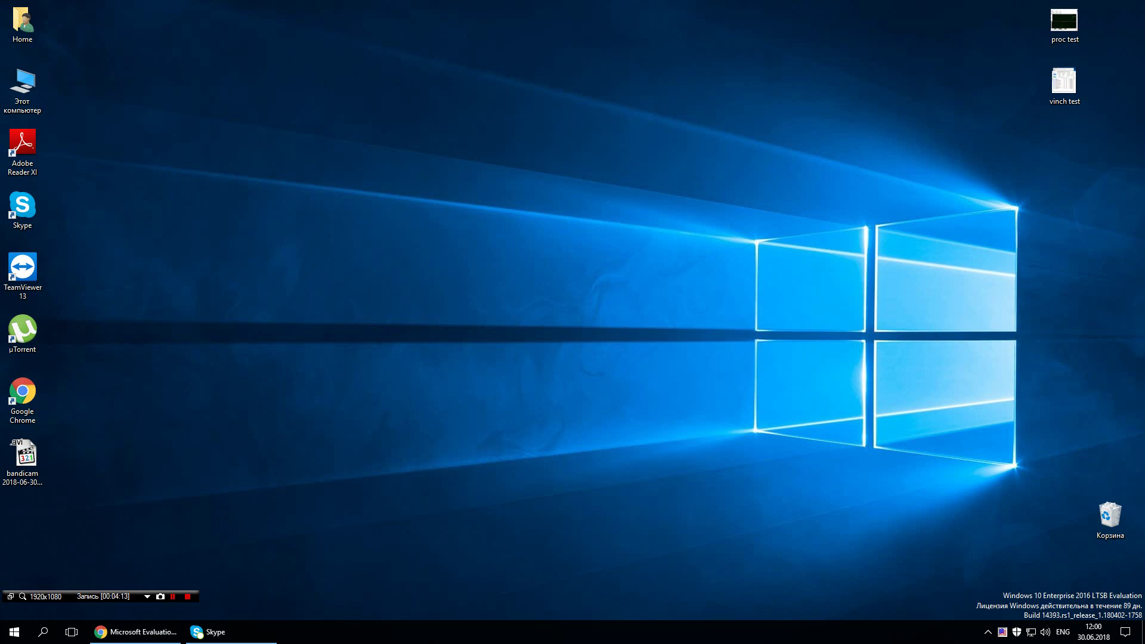
Check the installed video adapter in Device Manager within Computer Management, and close the window.
{"action": "right_click", "coordinate": [14, 103]}
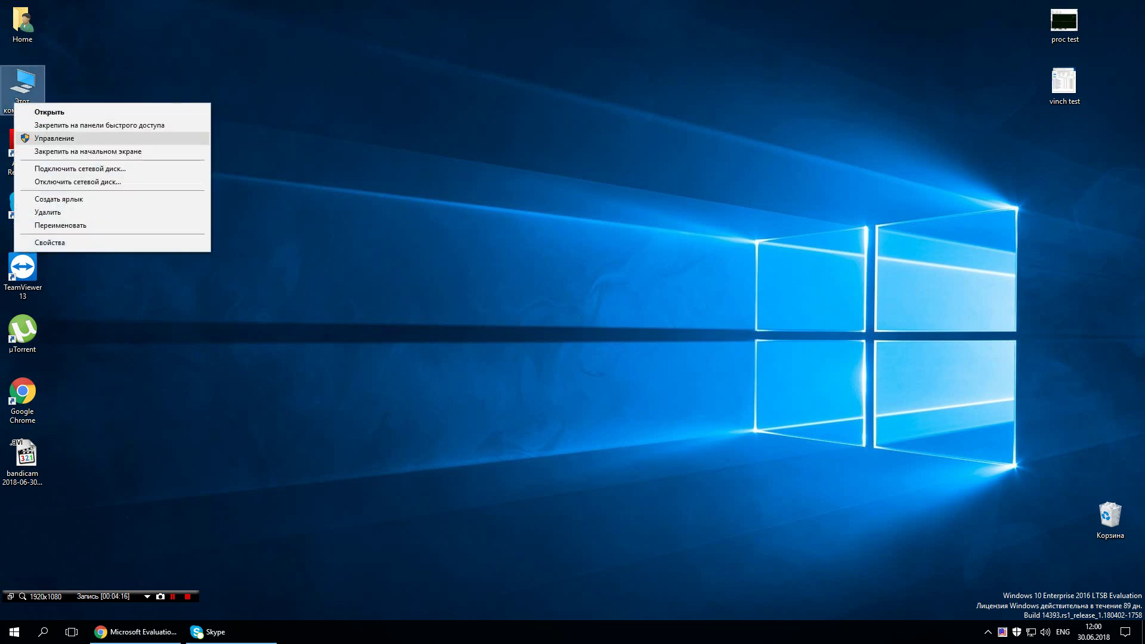
{"action": "left_click", "coordinate": [53, 138]}
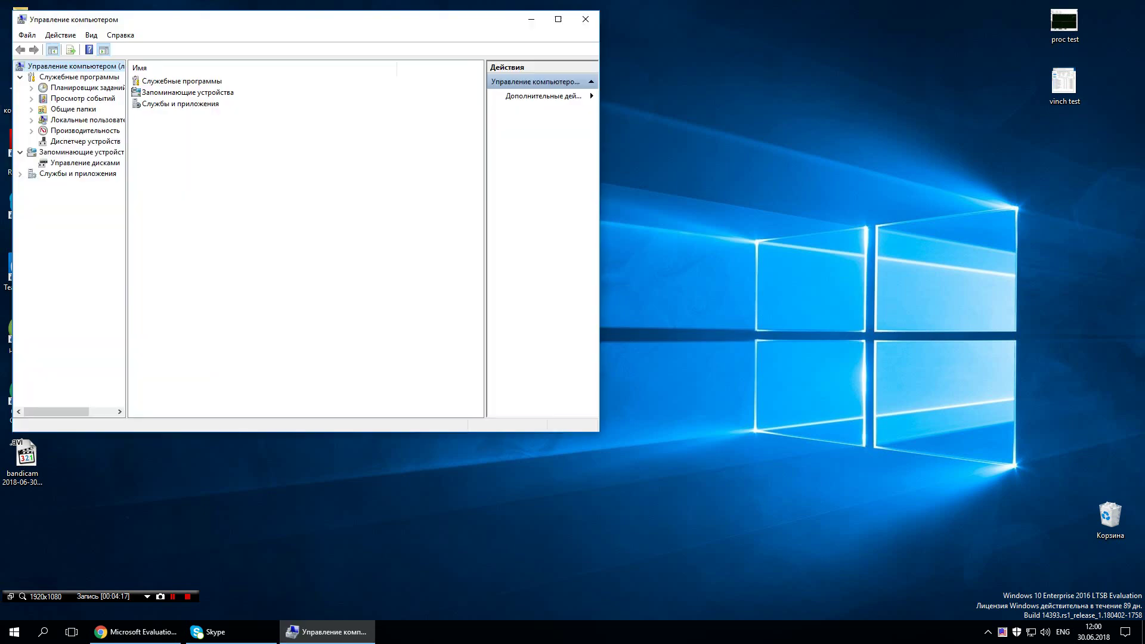
{"action": "left_click_drag", "start_coordinate": [190, 19], "coordinate": [456, 66]}
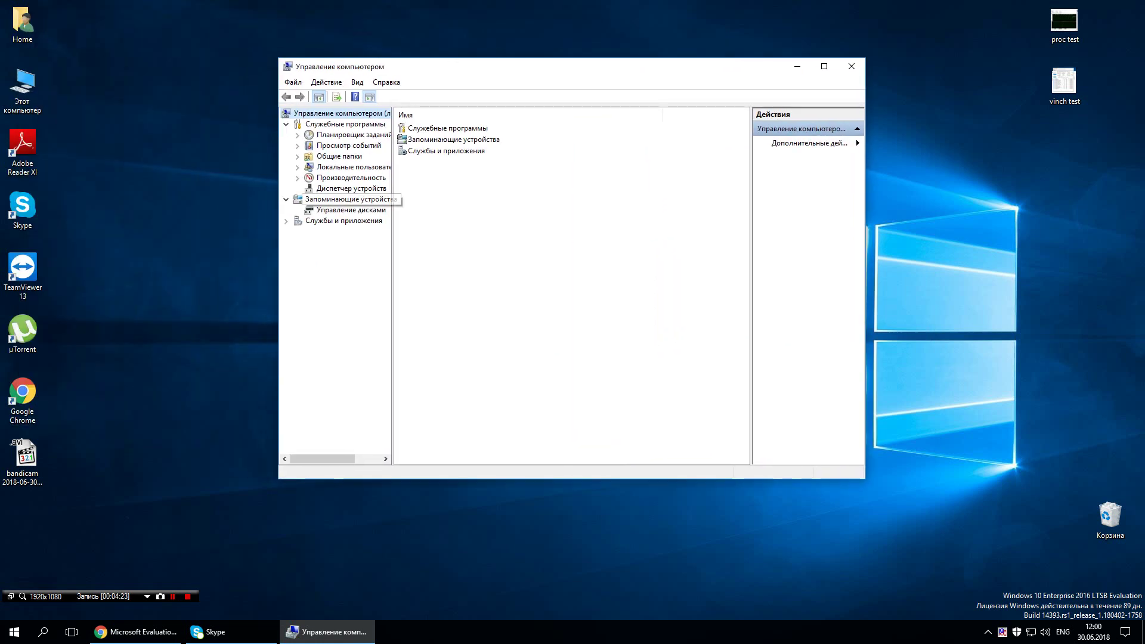
{"action": "left_click", "coordinate": [351, 188]}
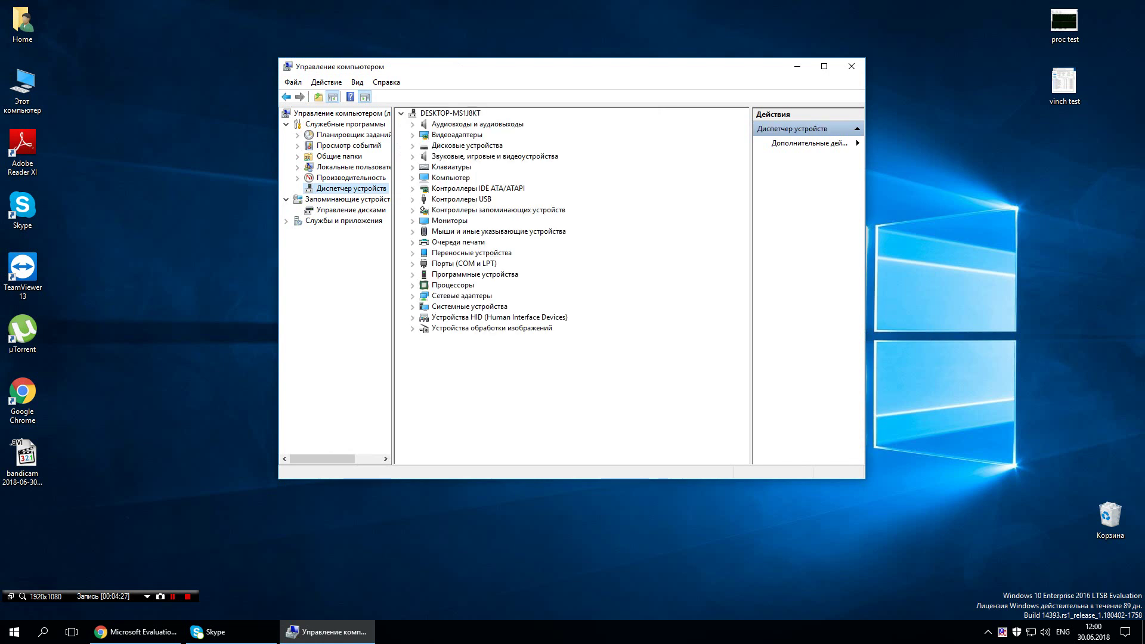
{"action": "double_click", "coordinate": [456, 134]}
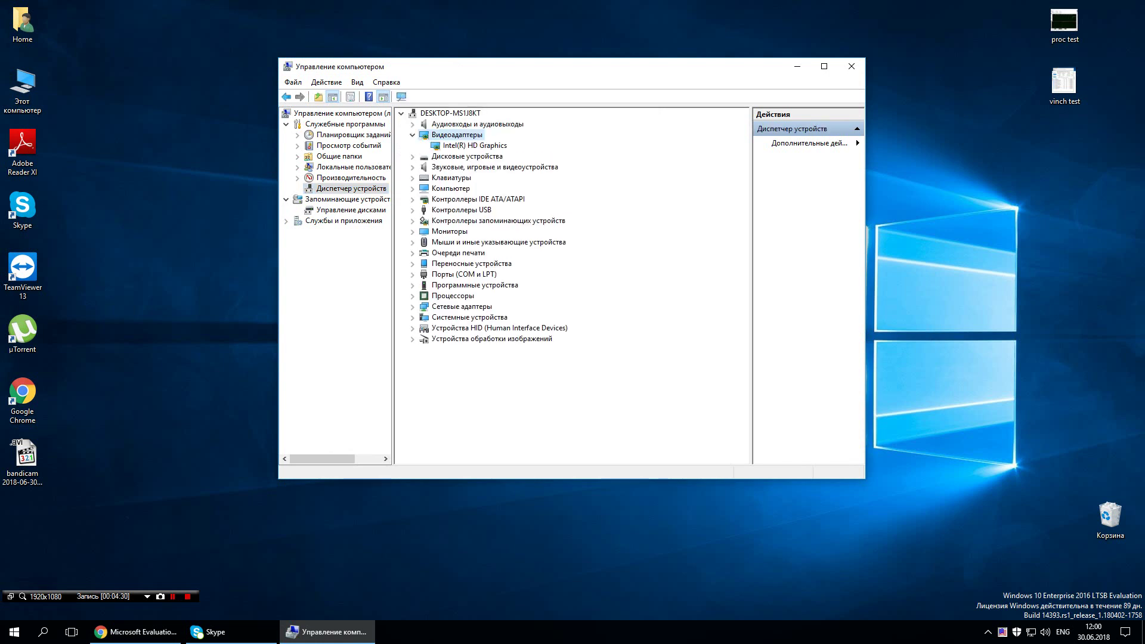
{"action": "left_click", "coordinate": [474, 146]}
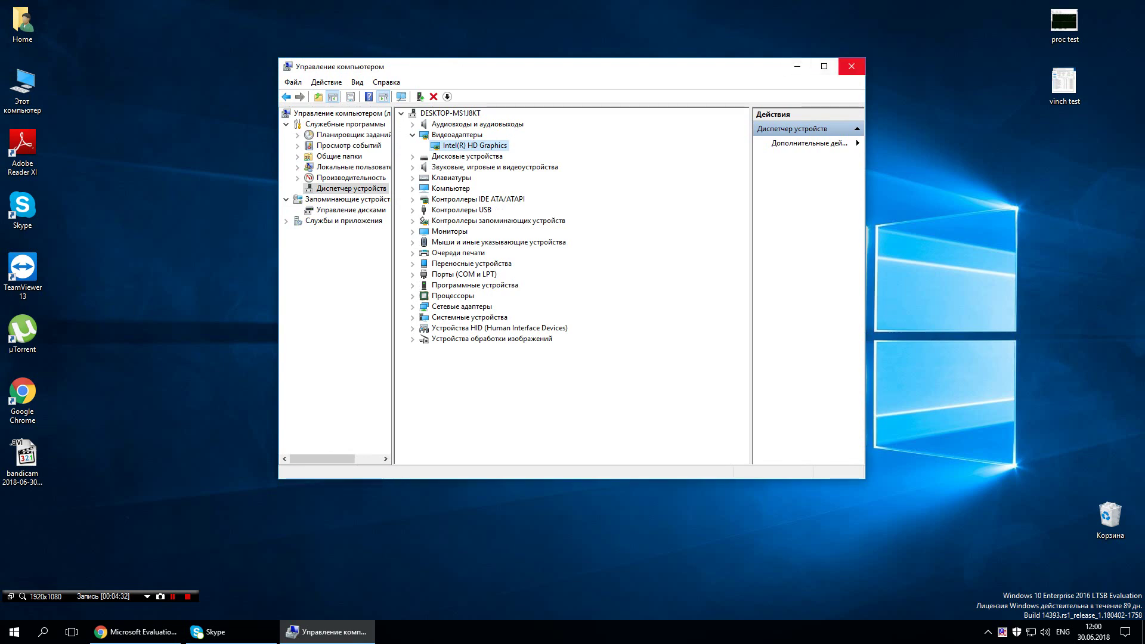
{"action": "left_click", "coordinate": [851, 66]}
{"action": "right_click", "coordinate": [370, 156]}
{"action": "left_click", "coordinate": [405, 192]}
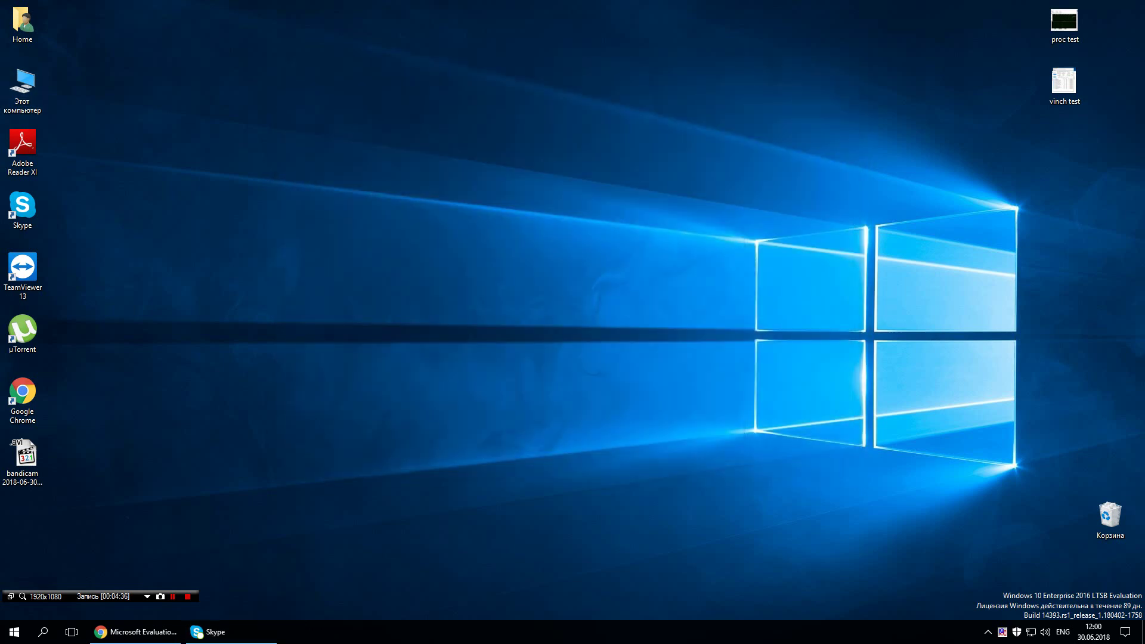
{"action": "right_click", "coordinate": [399, 211]}
{"action": "left_click", "coordinate": [429, 247]}
{"action": "right_click", "coordinate": [487, 315]}
{"action": "left_click", "coordinate": [524, 351]}
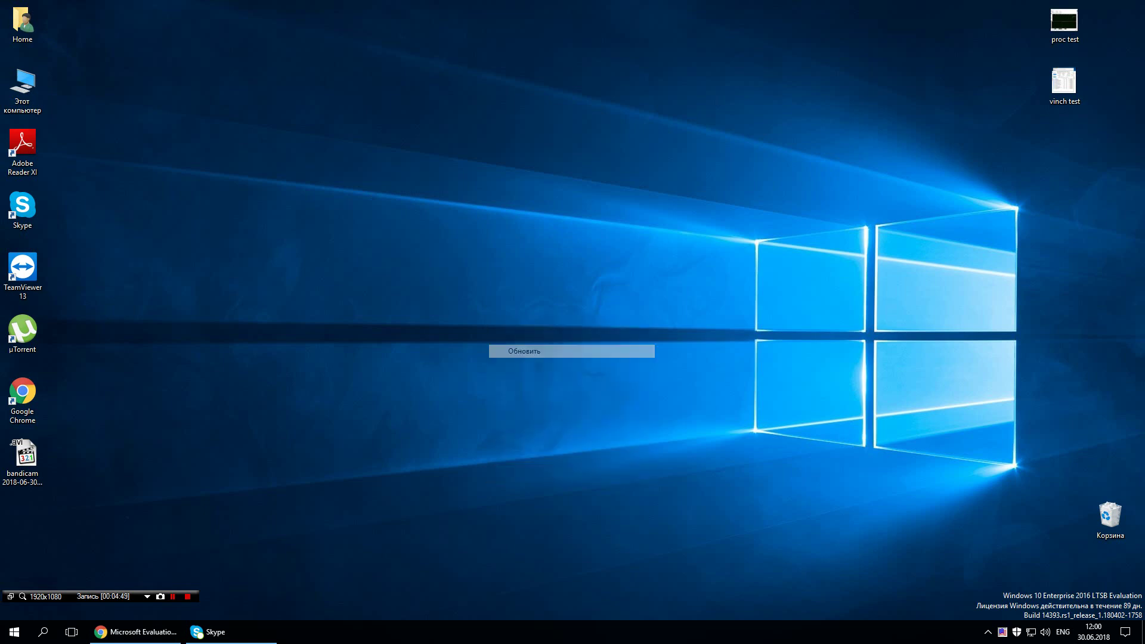
Look at the basic system information of this computer once more and close it.
{"action": "right_click", "coordinate": [35, 93]}
{"action": "left_click", "coordinate": [71, 232]}
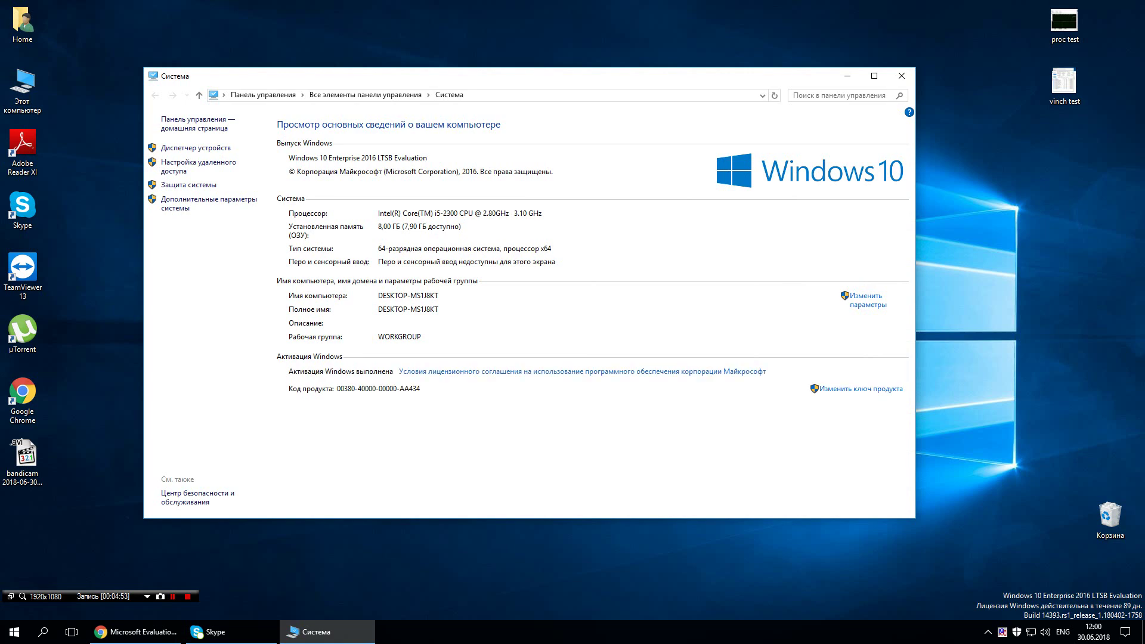
{"action": "left_click", "coordinate": [901, 76]}
{"action": "right_click", "coordinate": [470, 239]}
{"action": "left_click", "coordinate": [525, 274]}
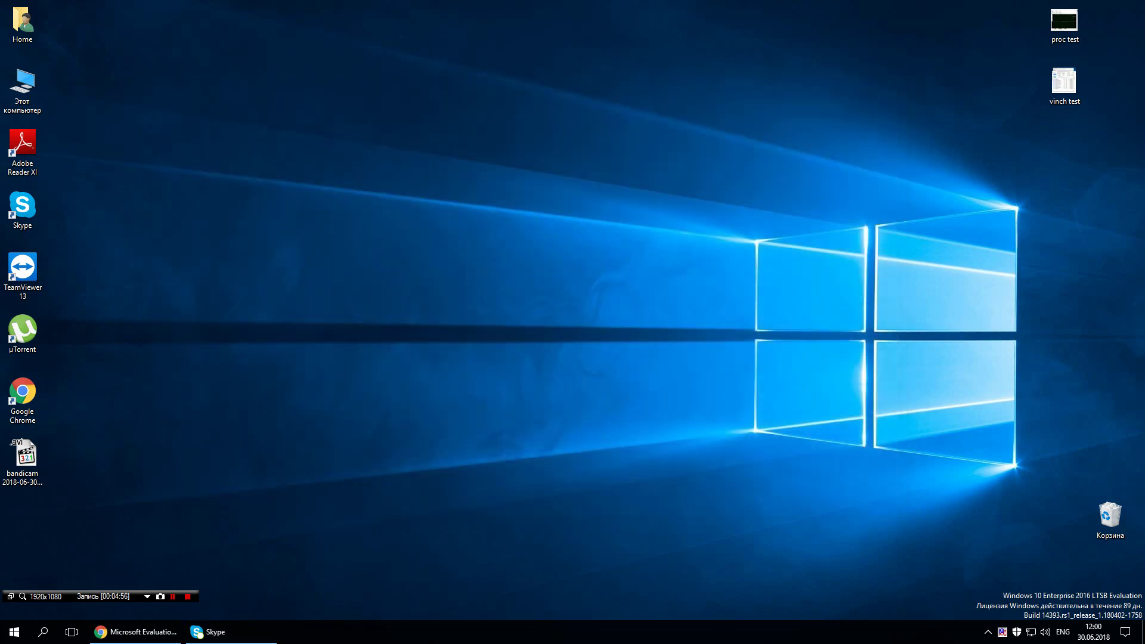
{"action": "right_click", "coordinate": [568, 226]}
{"action": "left_click", "coordinate": [620, 261]}
{"action": "right_click", "coordinate": [480, 276]}
{"action": "left_click", "coordinate": [525, 312]}
{"action": "right_click", "coordinate": [298, 170]}
{"action": "left_click", "coordinate": [334, 205]}
{"action": "right_click", "coordinate": [266, 213]}
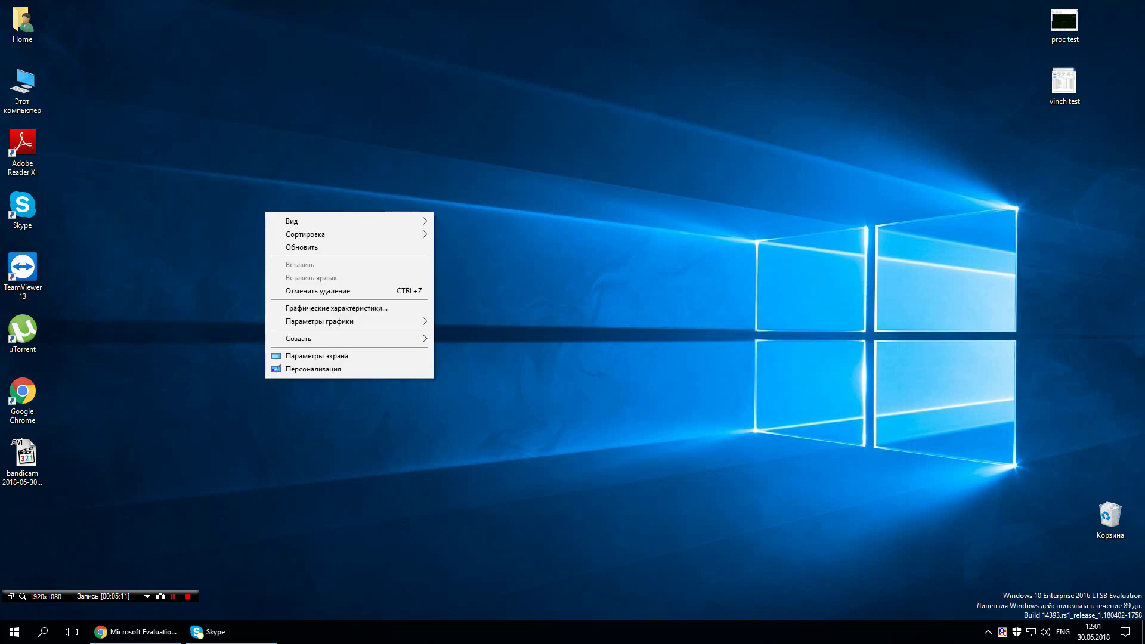
{"action": "left_click", "coordinate": [301, 247]}
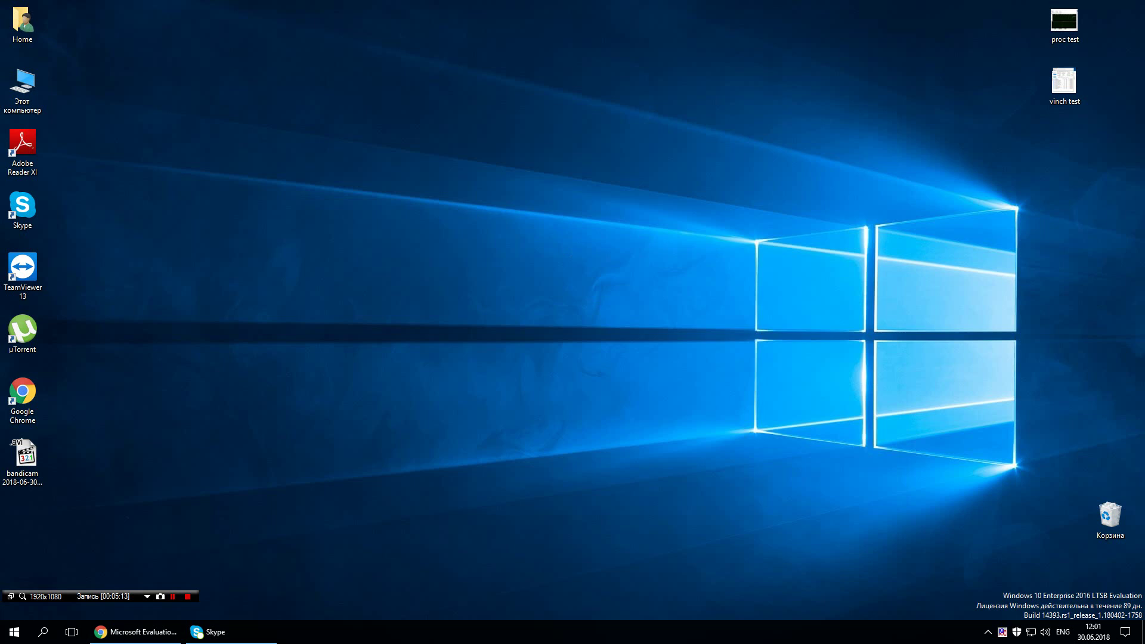
{"action": "right_click", "coordinate": [1109, 517]}
{"action": "key", "text": "Escape"}
{"action": "right_click", "coordinate": [597, 264]}
{"action": "left_click", "coordinate": [632, 302]}
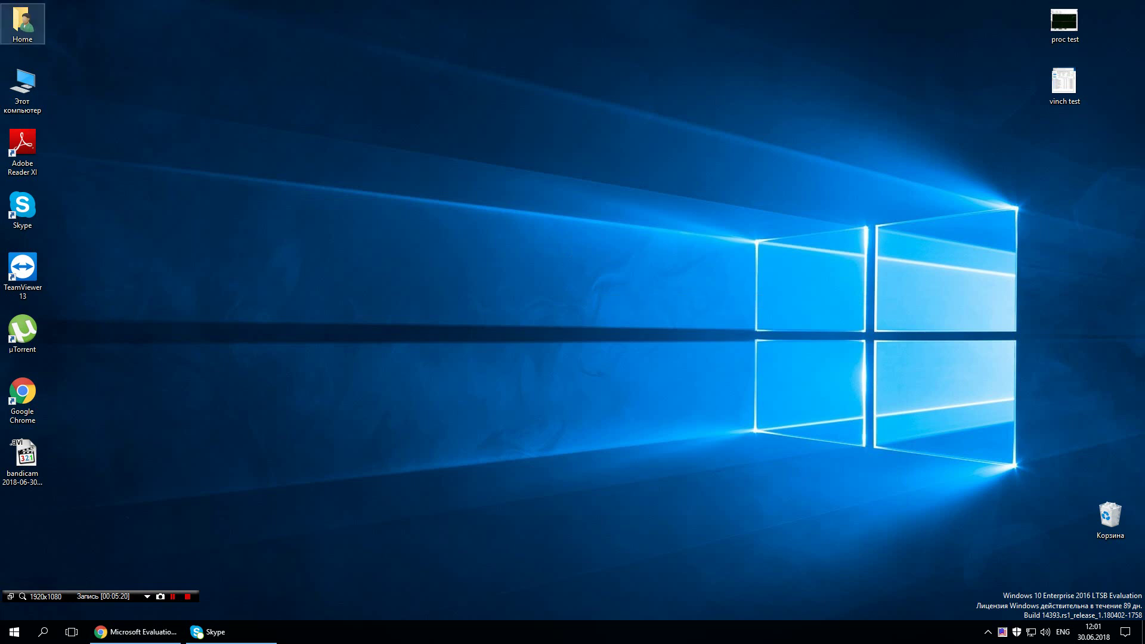
Look through the Start menu's recently added, frequently used and alphabetical lists of apps down to the end.
{"action": "right_click", "coordinate": [194, 123]}
{"action": "left_click", "coordinate": [231, 157]}
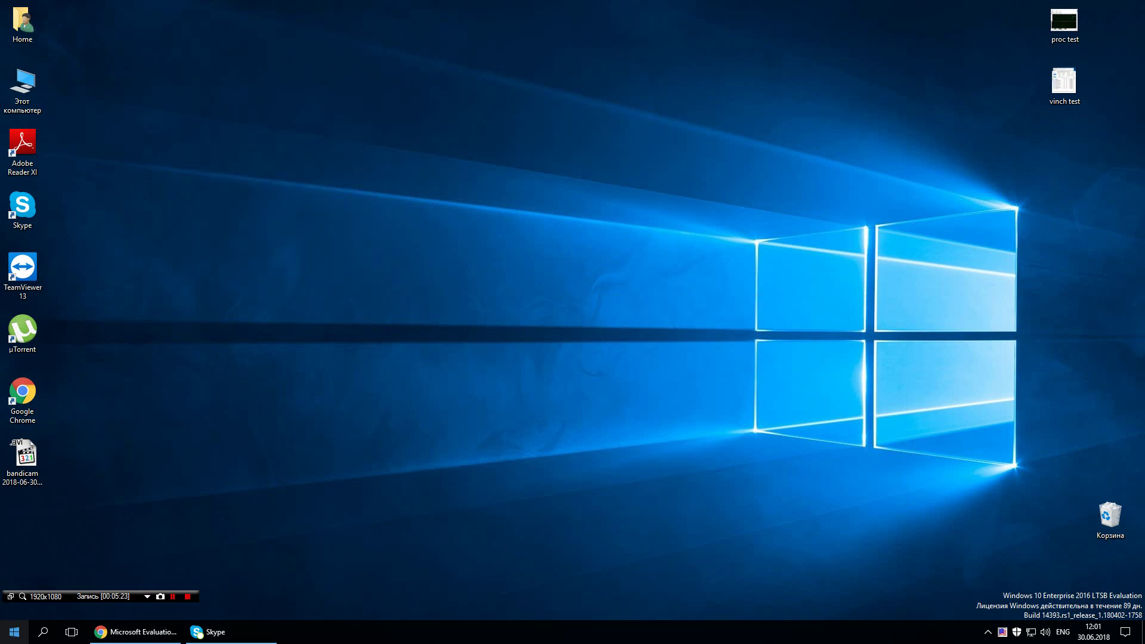
{"action": "left_click", "coordinate": [14, 631]}
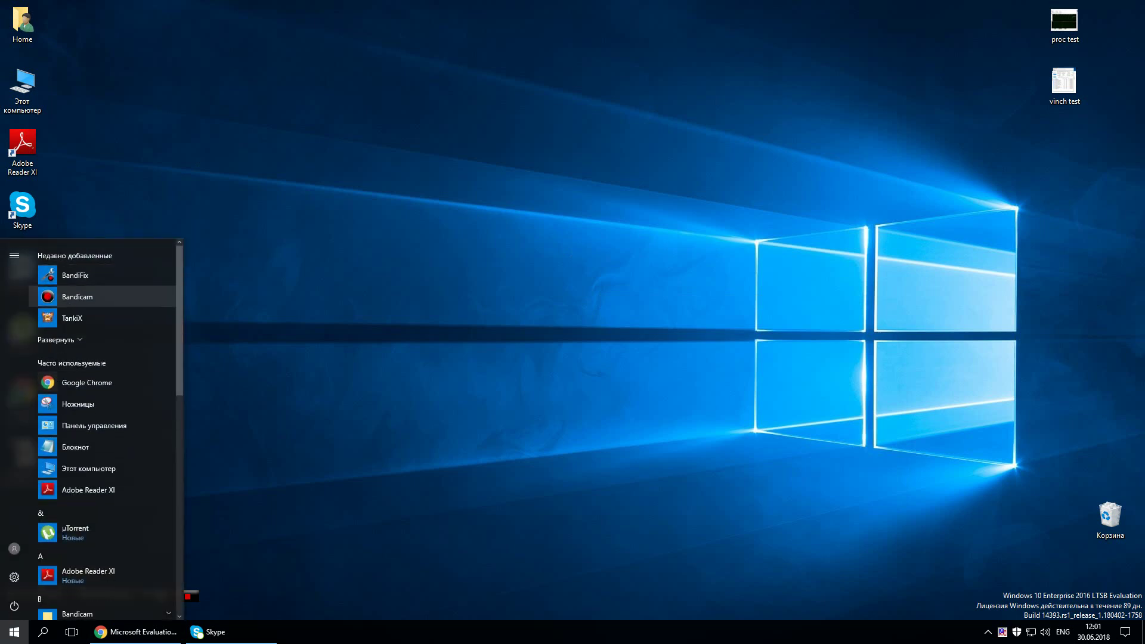
{"action": "scroll", "coordinate": [101, 453], "scroll_direction": "down", "scroll_amount": 6}
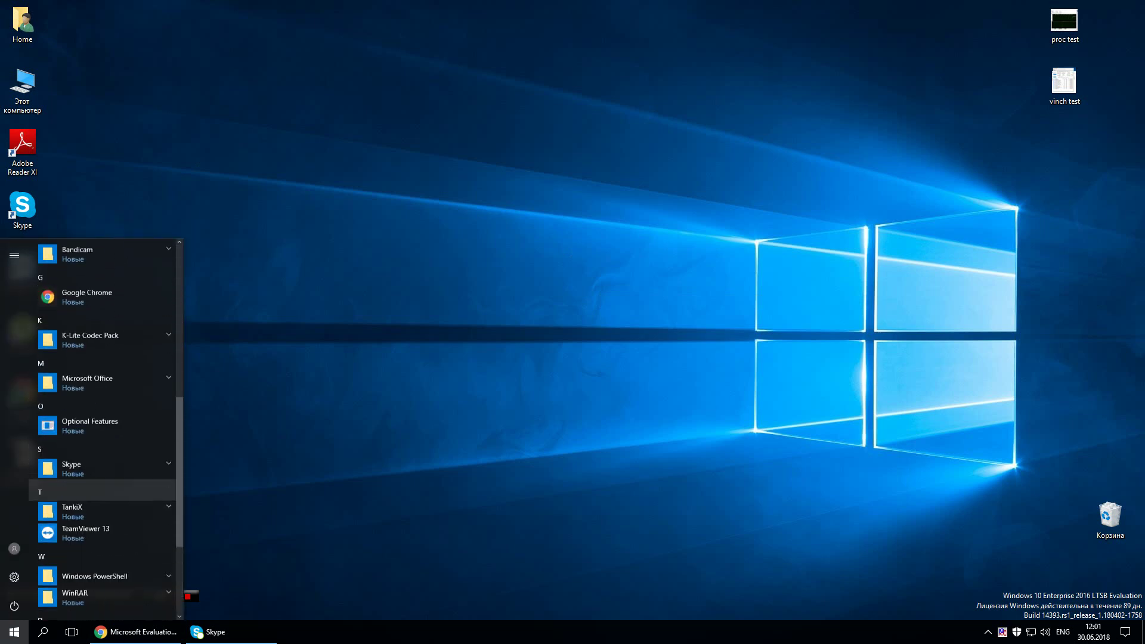
{"action": "scroll", "coordinate": [101, 489], "scroll_direction": "up", "scroll_amount": 6}
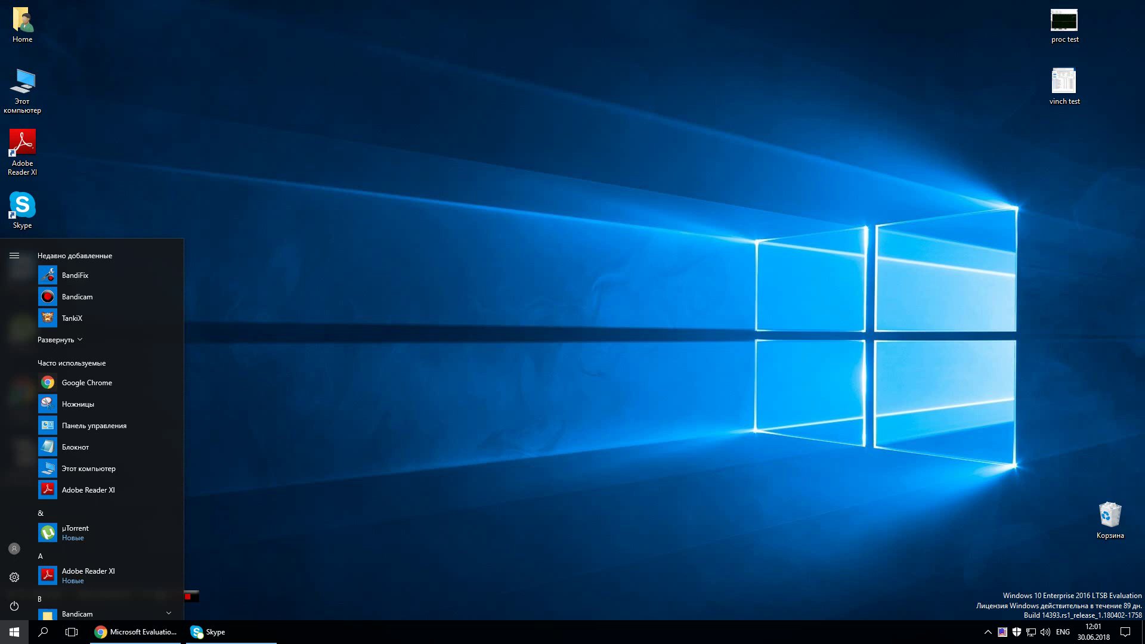
{"action": "scroll", "coordinate": [101, 442], "scroll_direction": "down", "scroll_amount": 15}
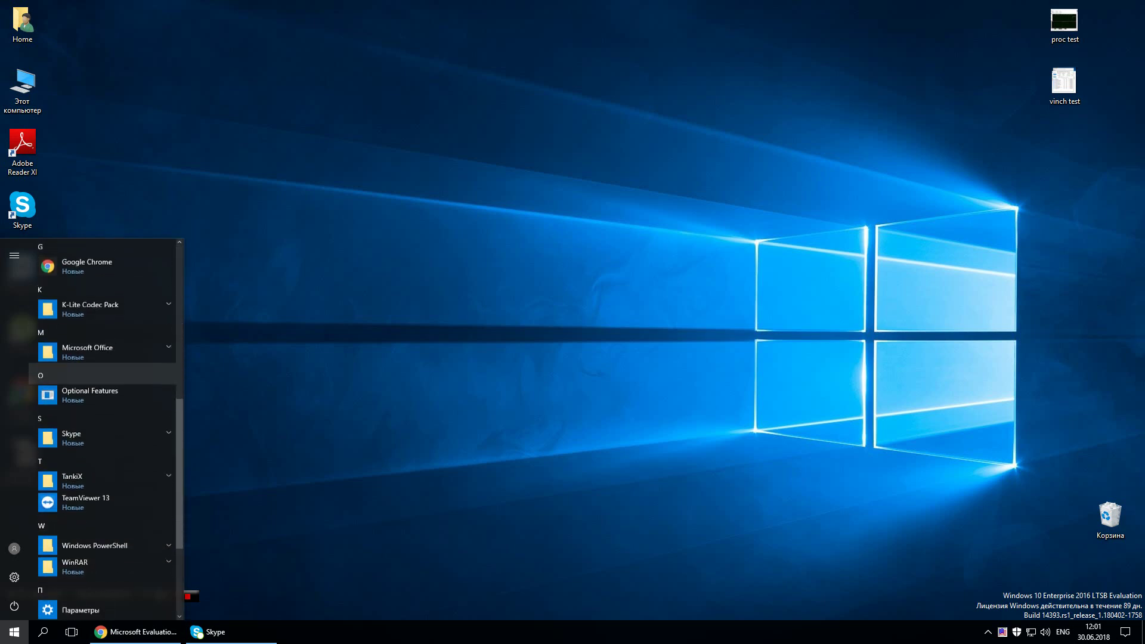
{"action": "scroll", "coordinate": [102, 444], "scroll_direction": "up", "scroll_amount": 15}
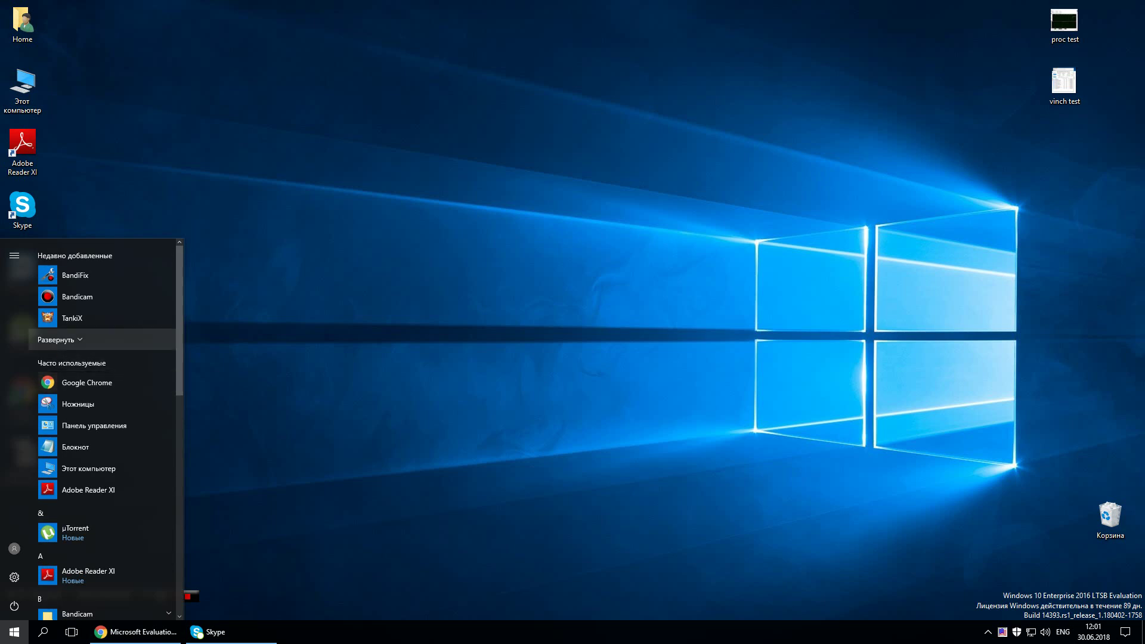
{"action": "scroll", "coordinate": [101, 318], "scroll_direction": "down", "scroll_amount": 2}
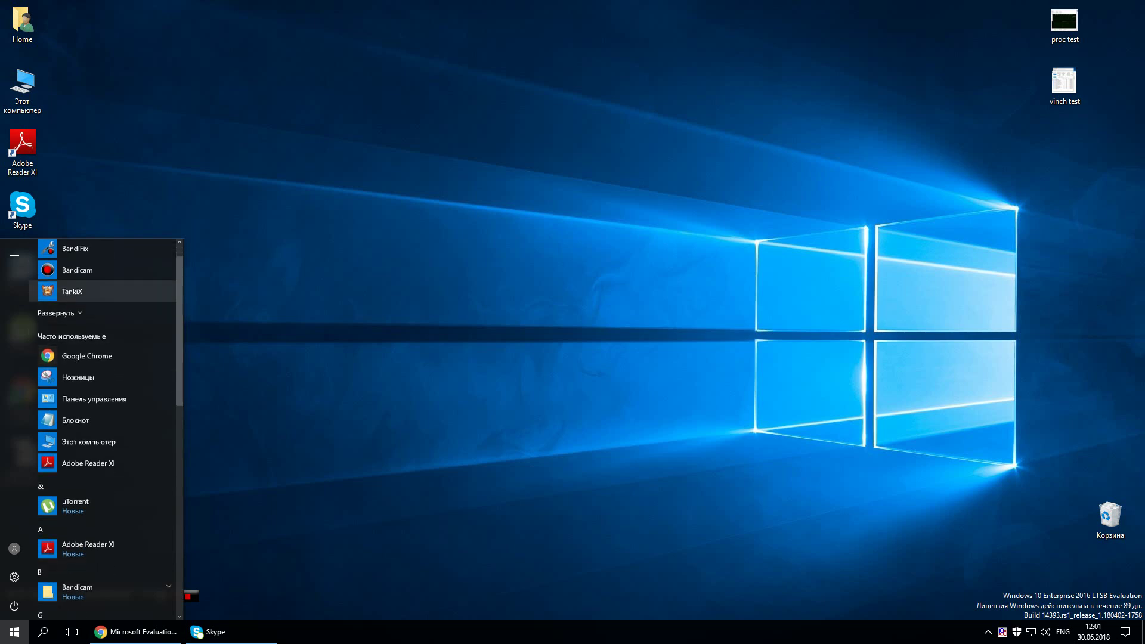
{"action": "scroll", "coordinate": [101, 346], "scroll_direction": "up", "scroll_amount": 2}
{"action": "scroll", "coordinate": [101, 299], "scroll_direction": "down", "scroll_amount": 4}
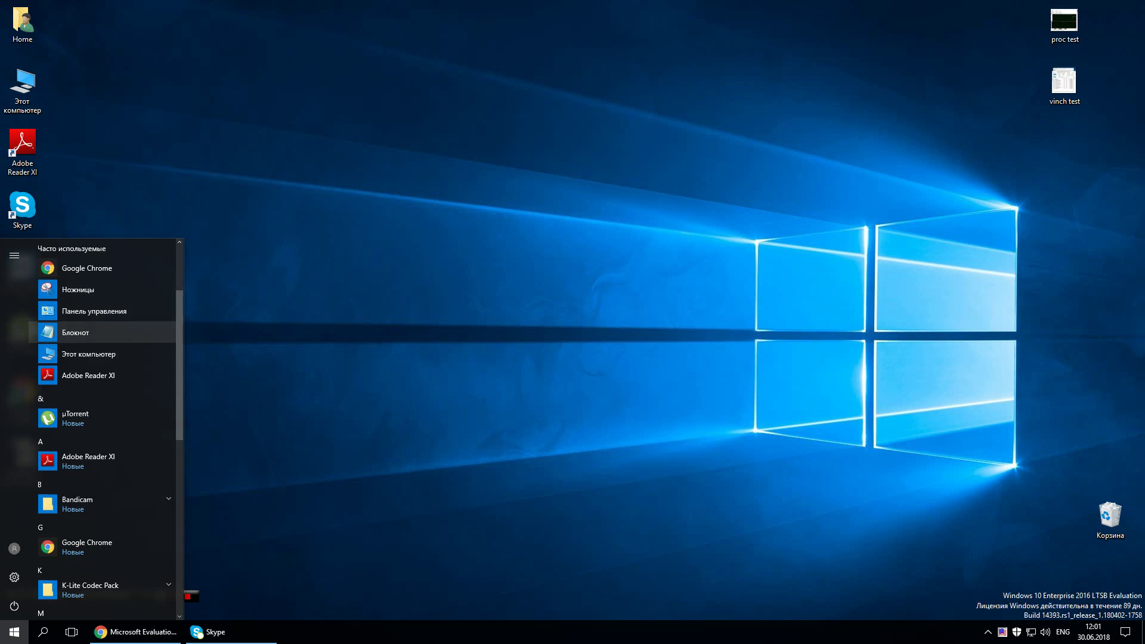
{"action": "scroll", "coordinate": [101, 337], "scroll_direction": "down", "scroll_amount": 4}
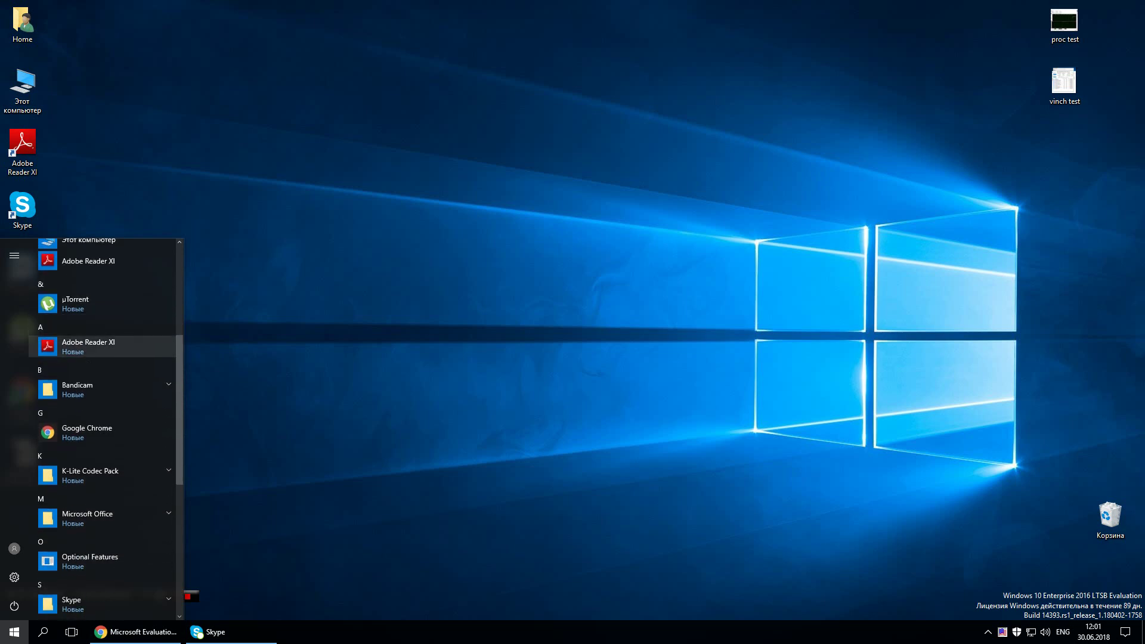
{"action": "scroll", "coordinate": [102, 322], "scroll_direction": "down", "scroll_amount": 6}
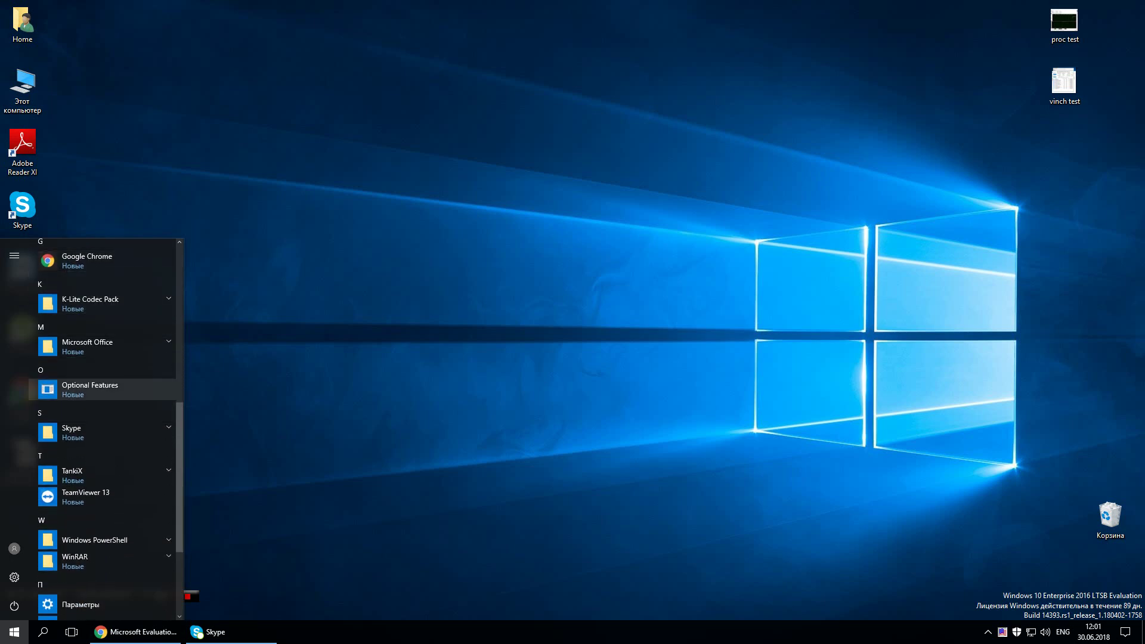
{"action": "scroll", "coordinate": [102, 382], "scroll_direction": "down", "scroll_amount": 2}
{"action": "scroll", "coordinate": [102, 376], "scroll_direction": "down", "scroll_amount": 4}
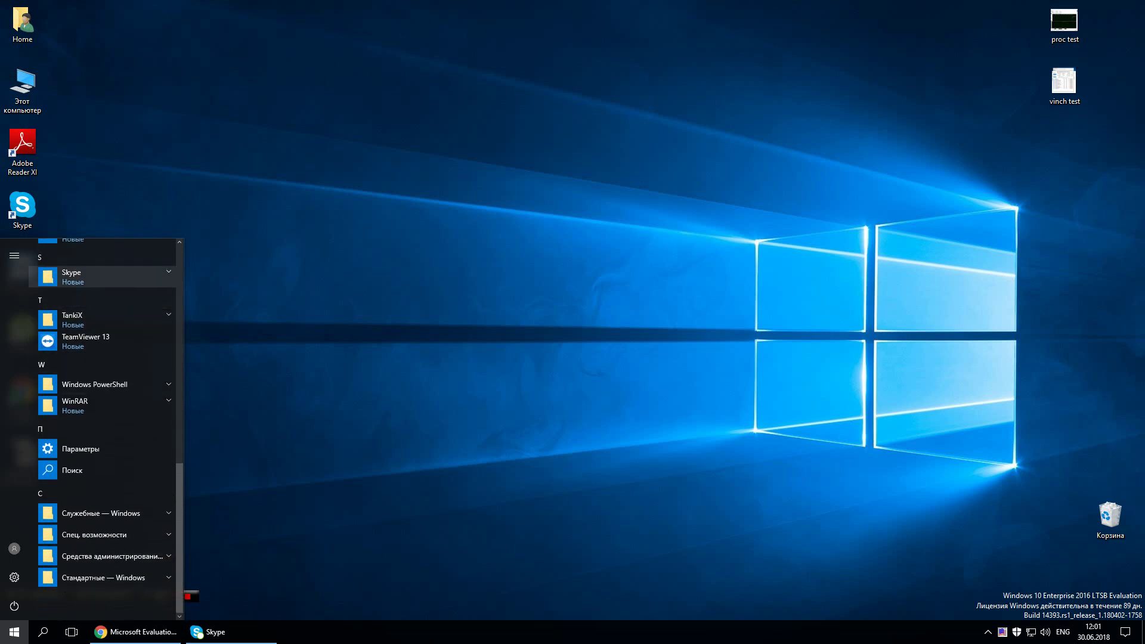
Launch Skype from its program group, check its version information, and close the Skype window.
{"action": "left_click", "coordinate": [95, 284]}
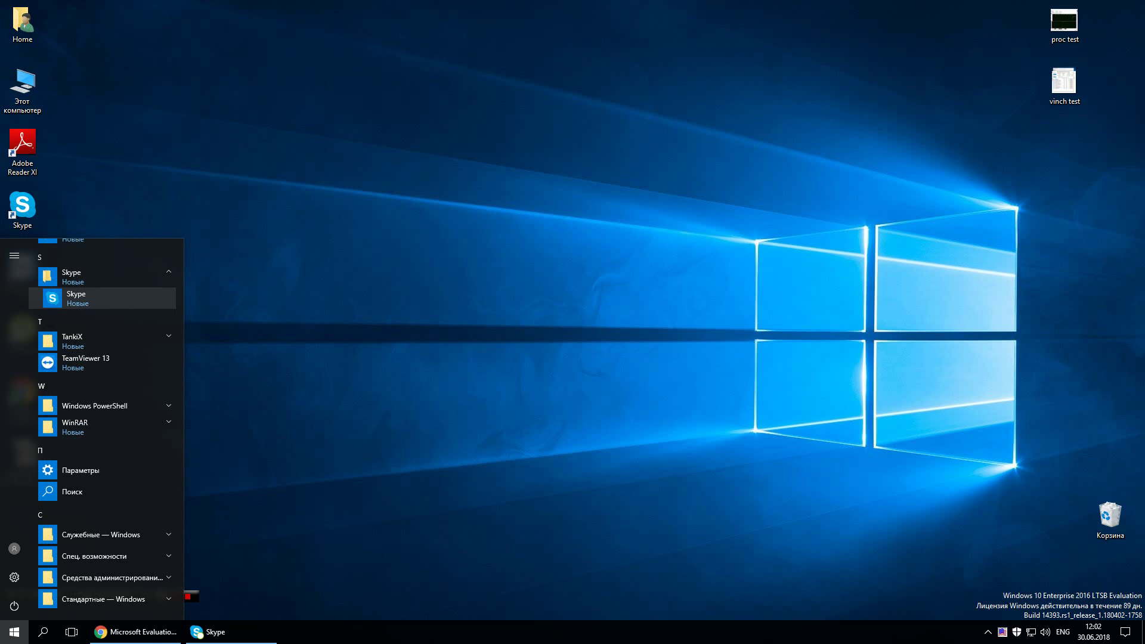
{"action": "left_click", "coordinate": [76, 298]}
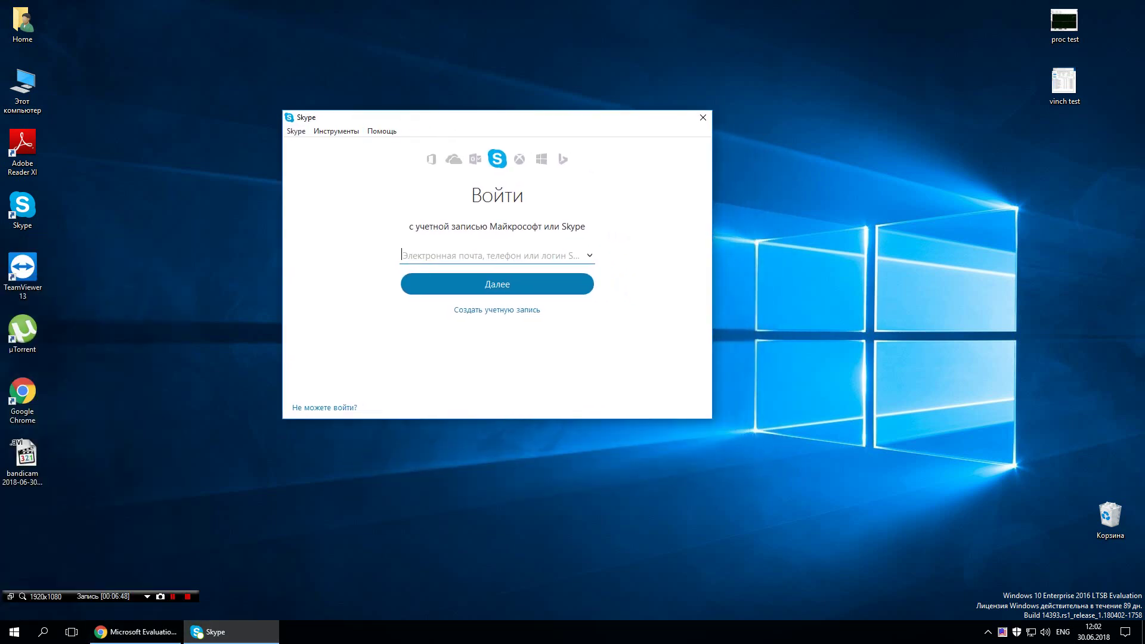
{"action": "left_click", "coordinate": [381, 131]}
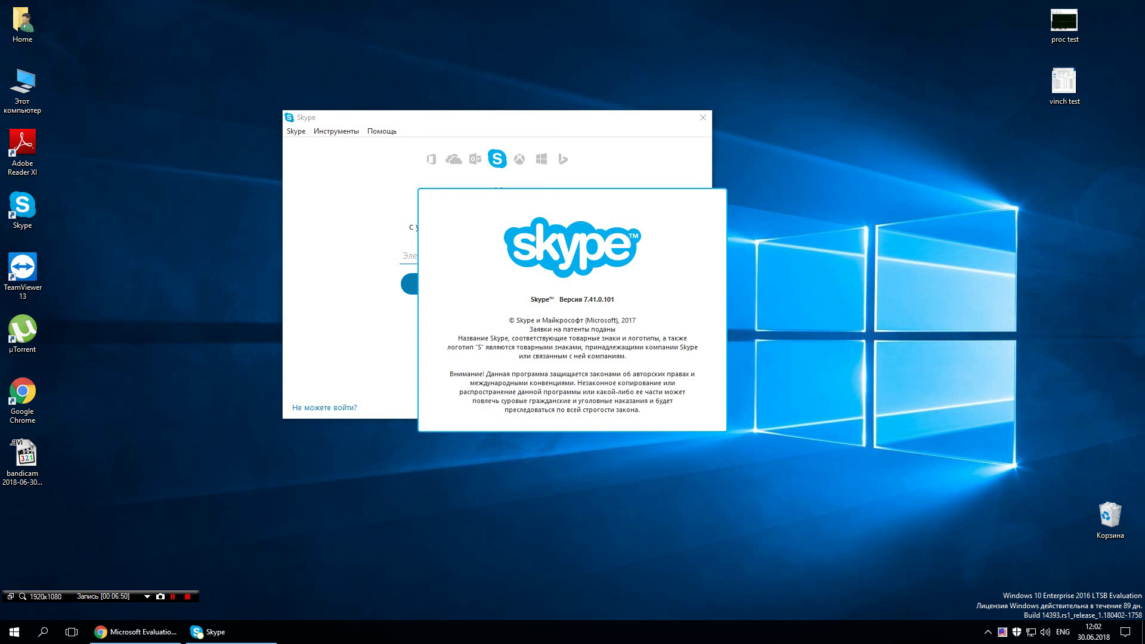
{"action": "key", "text": "Escape"}
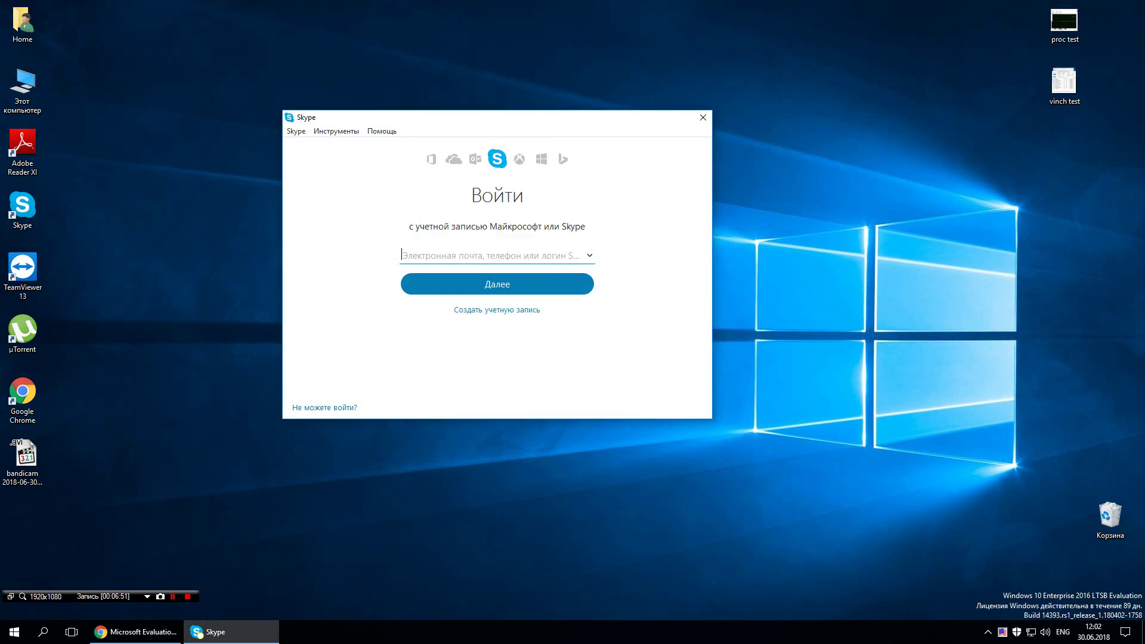
{"action": "left_click_drag", "start_coordinate": [382, 118], "coordinate": [616, 130]}
{"action": "left_click", "coordinate": [530, 143]}
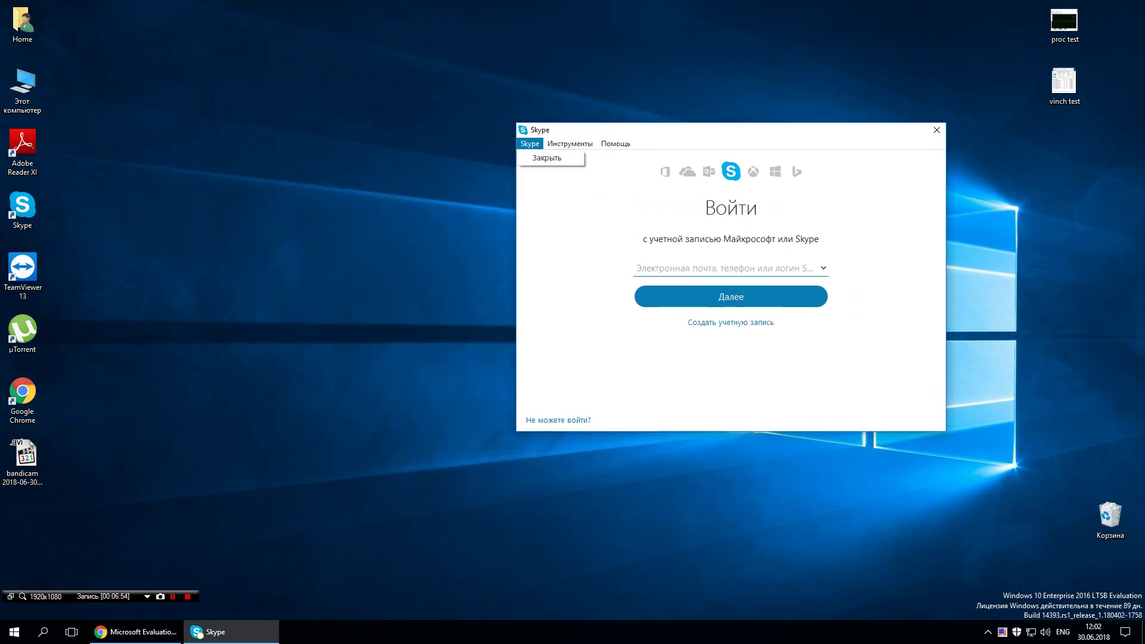
{"action": "left_click", "coordinate": [530, 143]}
{"action": "key", "text": "Escape"}
{"action": "key", "text": "alt+F4"}
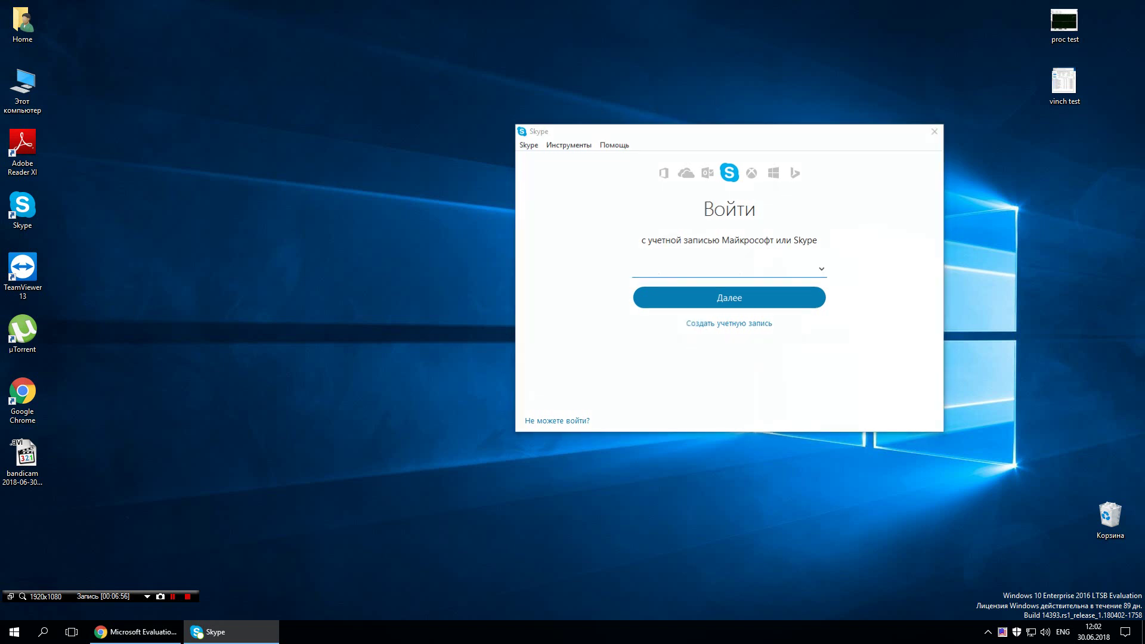
{"action": "right_click", "coordinate": [411, 196]}
{"action": "left_click", "coordinate": [442, 231]}
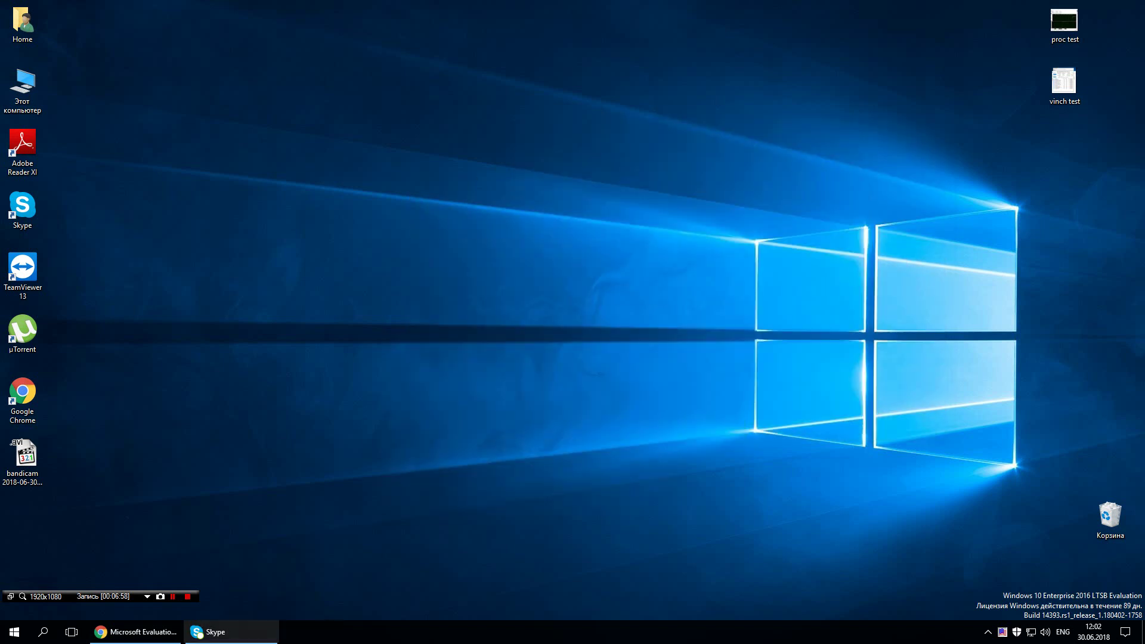
{"action": "right_click", "coordinate": [239, 223]}
{"action": "left_click", "coordinate": [281, 258]}
Examine the contents of the Windows PowerShell and WinRAR program groups in the Start menu's app list, and collapse both groups.
{"action": "key", "text": "super"}
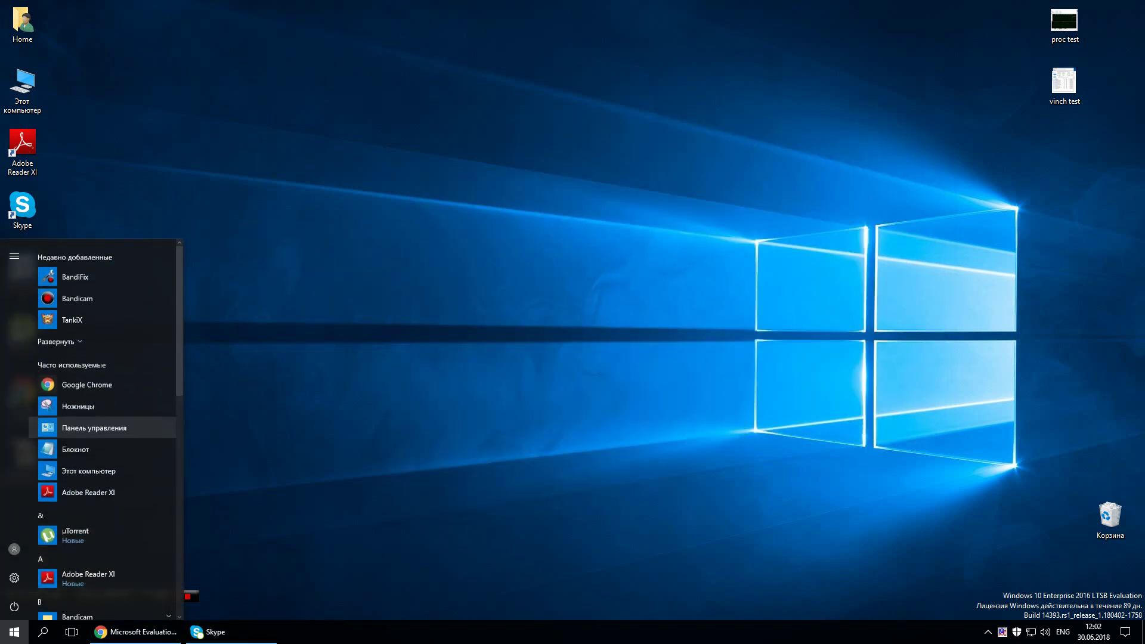
{"action": "scroll", "coordinate": [101, 325], "scroll_direction": "down", "scroll_amount": 10}
{"action": "scroll", "coordinate": [102, 323], "scroll_direction": "down", "scroll_amount": 5}
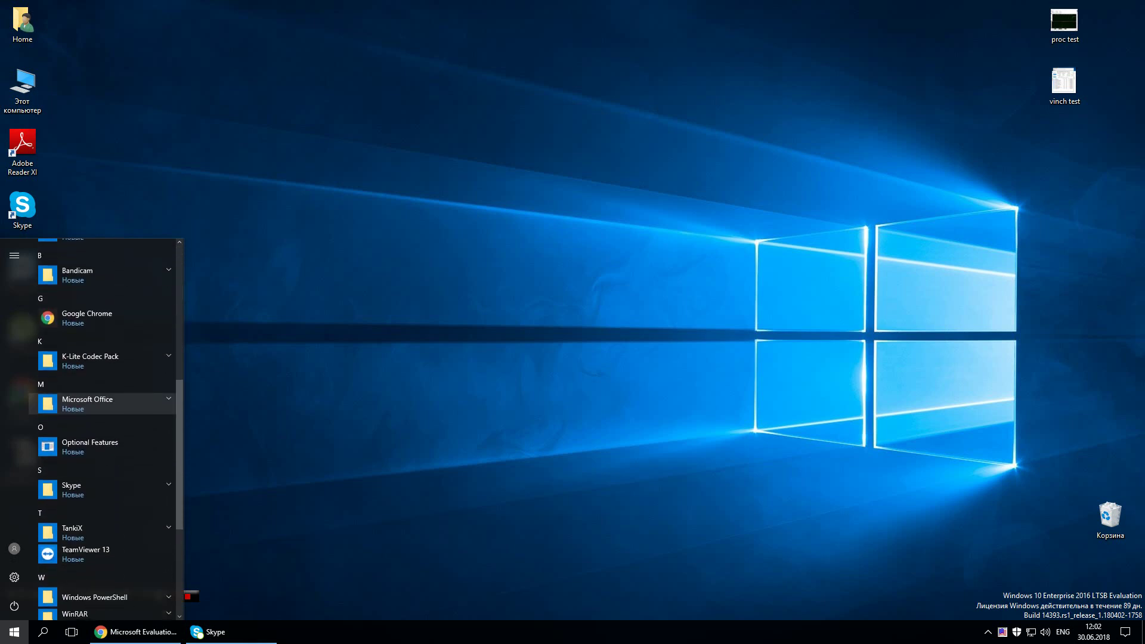
{"action": "scroll", "coordinate": [101, 418], "scroll_direction": "down", "scroll_amount": 3}
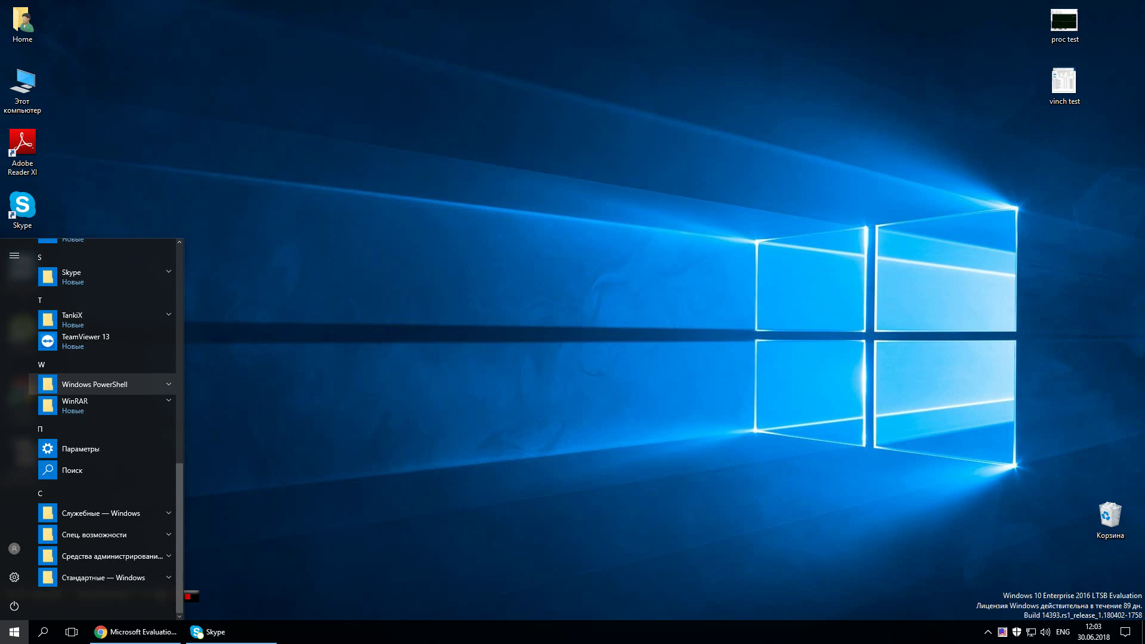
{"action": "left_click", "coordinate": [95, 384]}
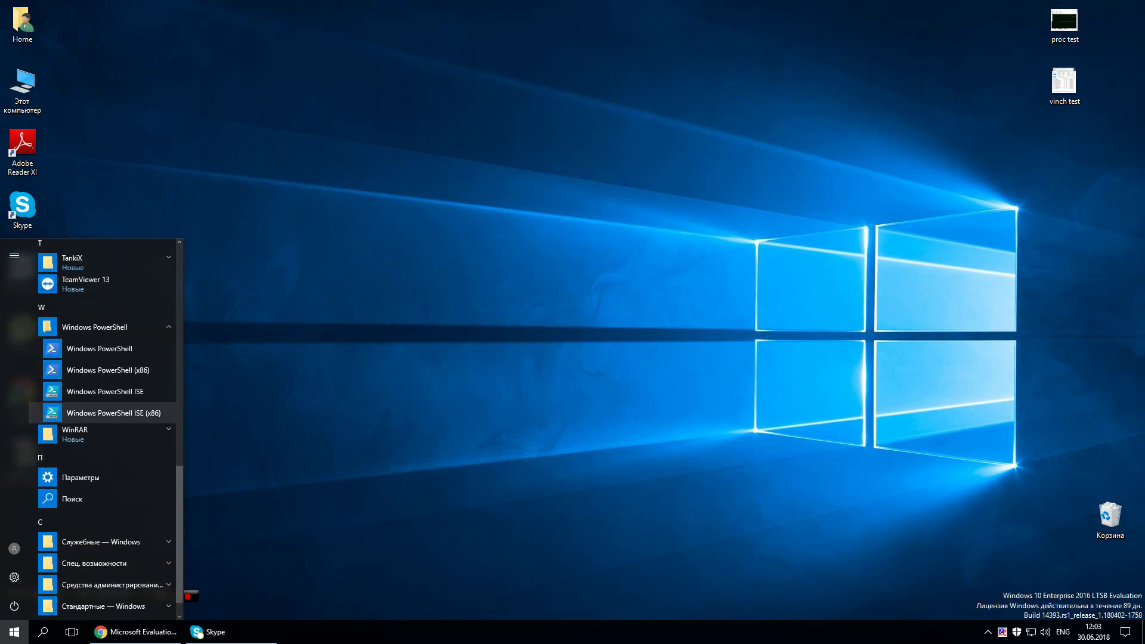
{"action": "left_click", "coordinate": [95, 405]}
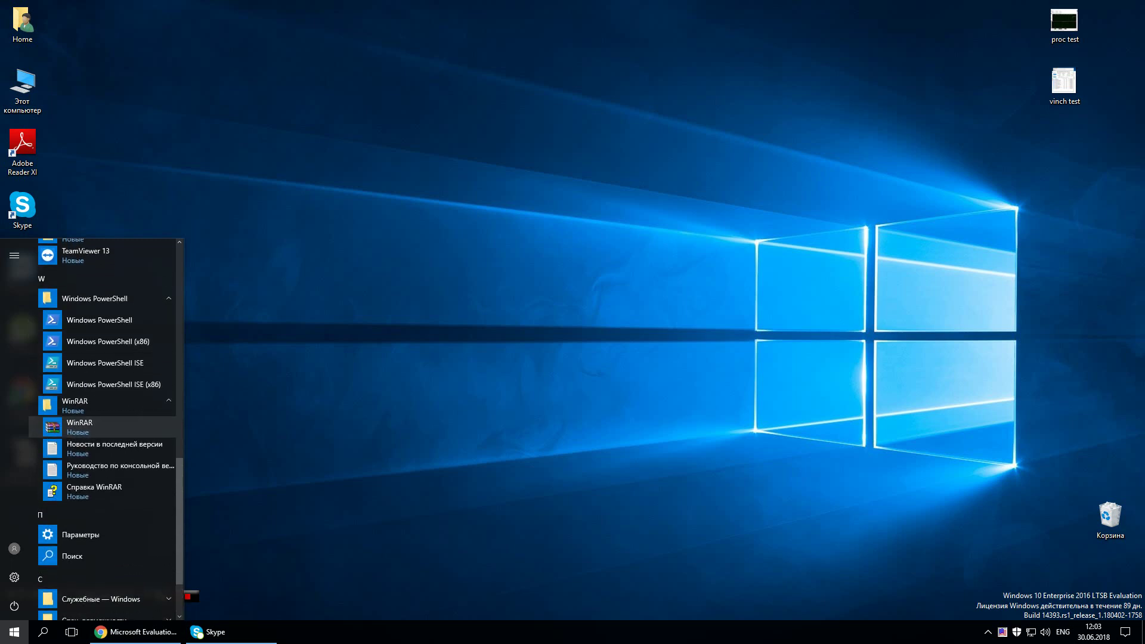
{"action": "left_click", "coordinate": [96, 405]}
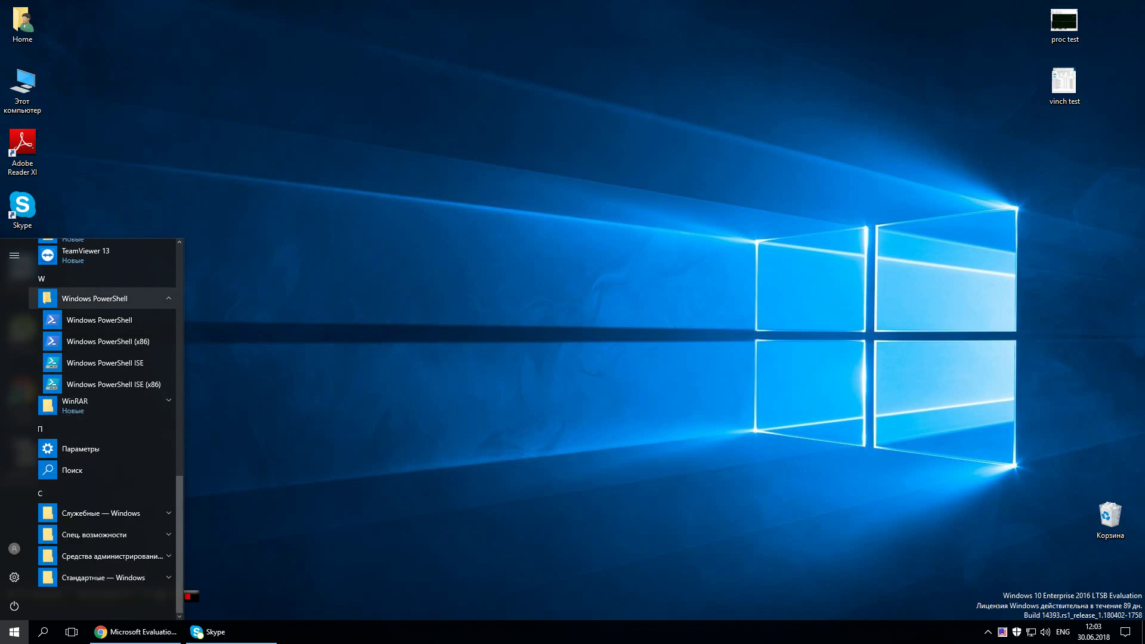
{"action": "left_click", "coordinate": [96, 405]}
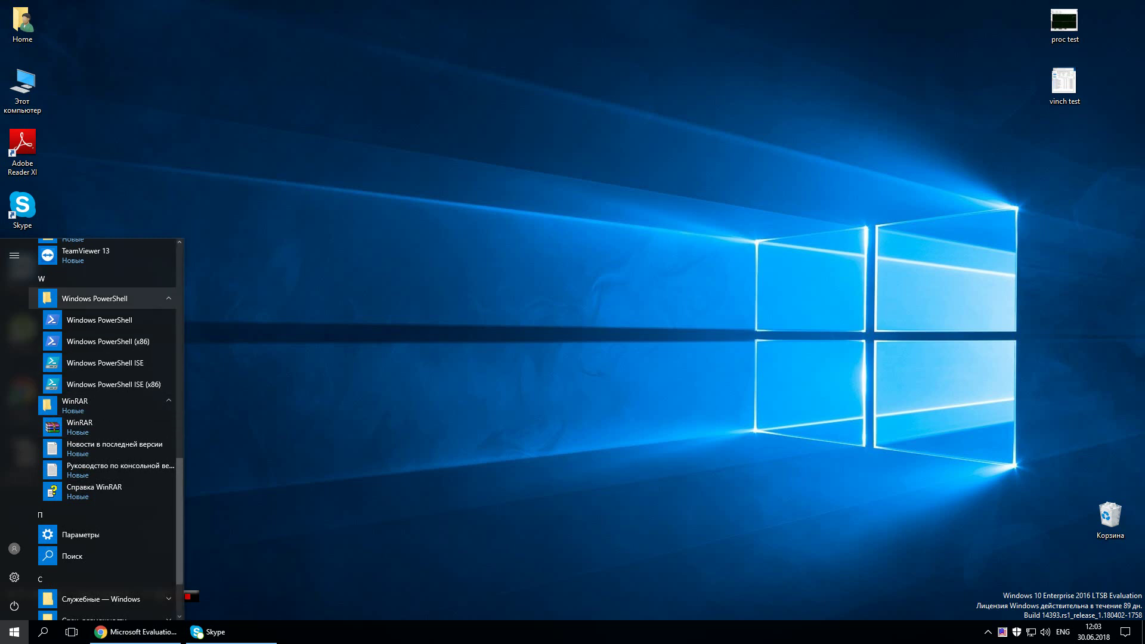
{"action": "left_click", "coordinate": [95, 298]}
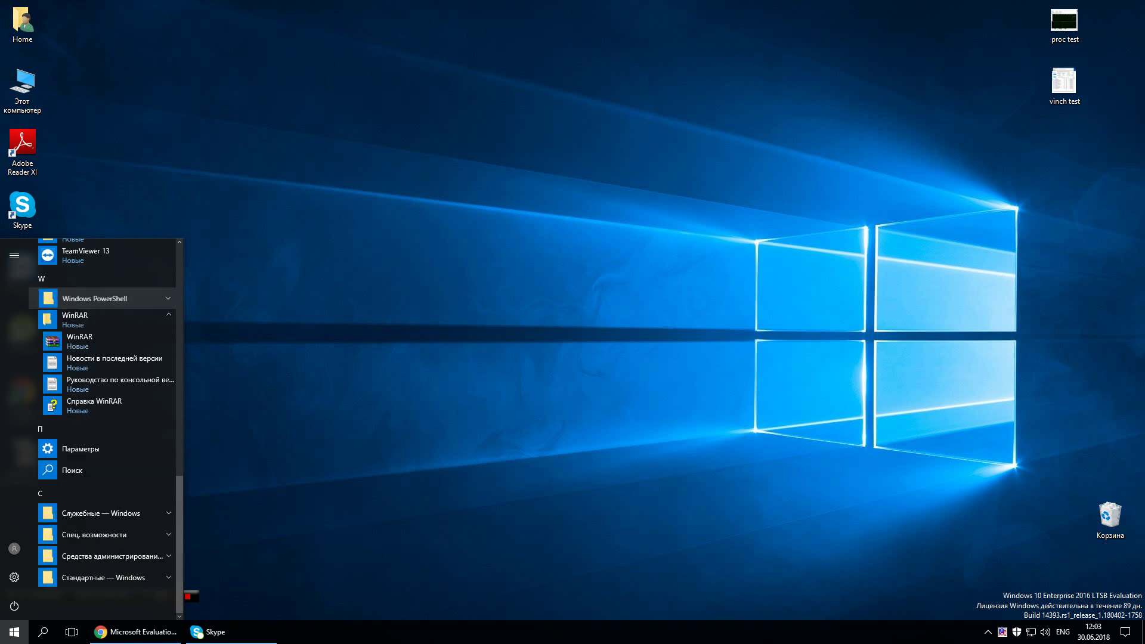
{"action": "left_click", "coordinate": [96, 319]}
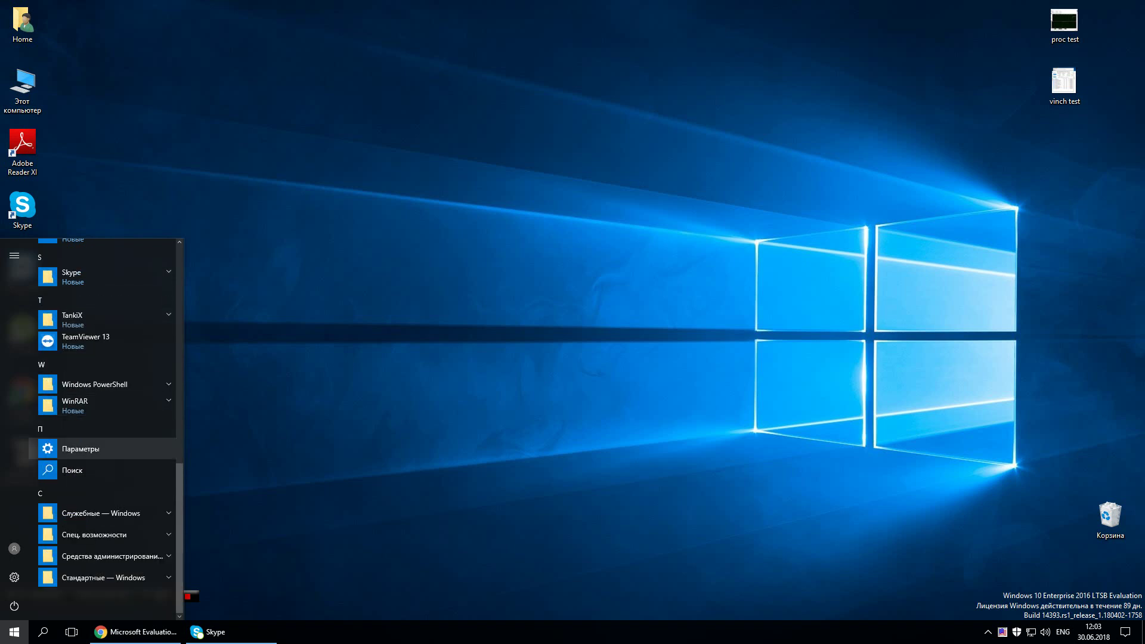
Review the default apps and the full list of installed programs in the Windows system settings, with the window maximized.
{"action": "left_click", "coordinate": [80, 448]}
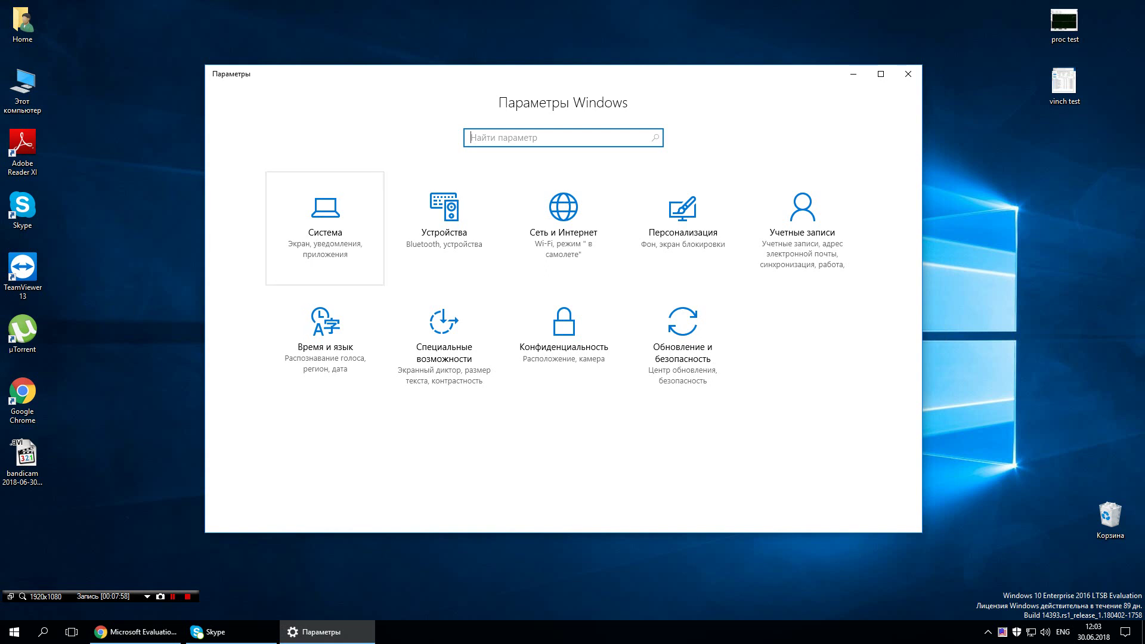
{"action": "left_click", "coordinate": [325, 227]}
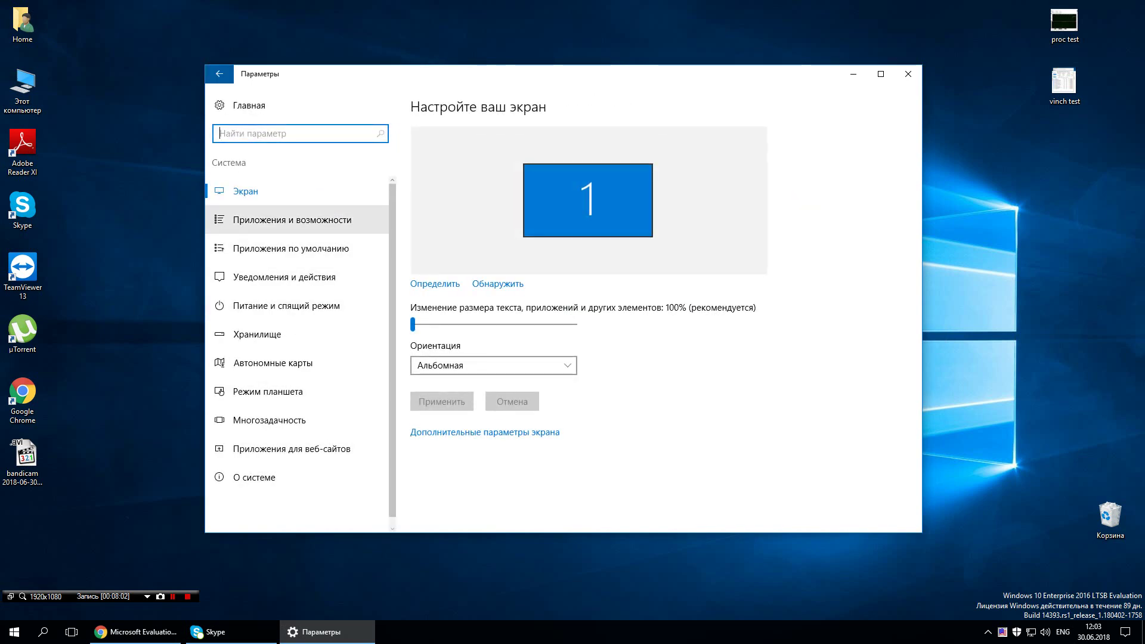
{"action": "left_click", "coordinate": [291, 248]}
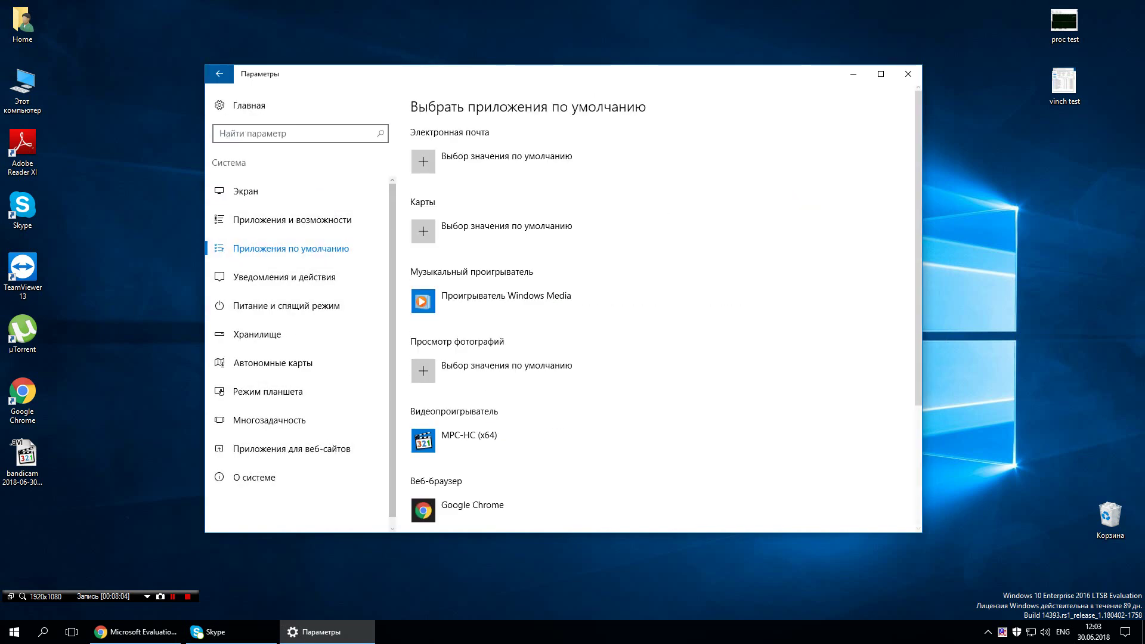
{"action": "left_click", "coordinate": [291, 219]}
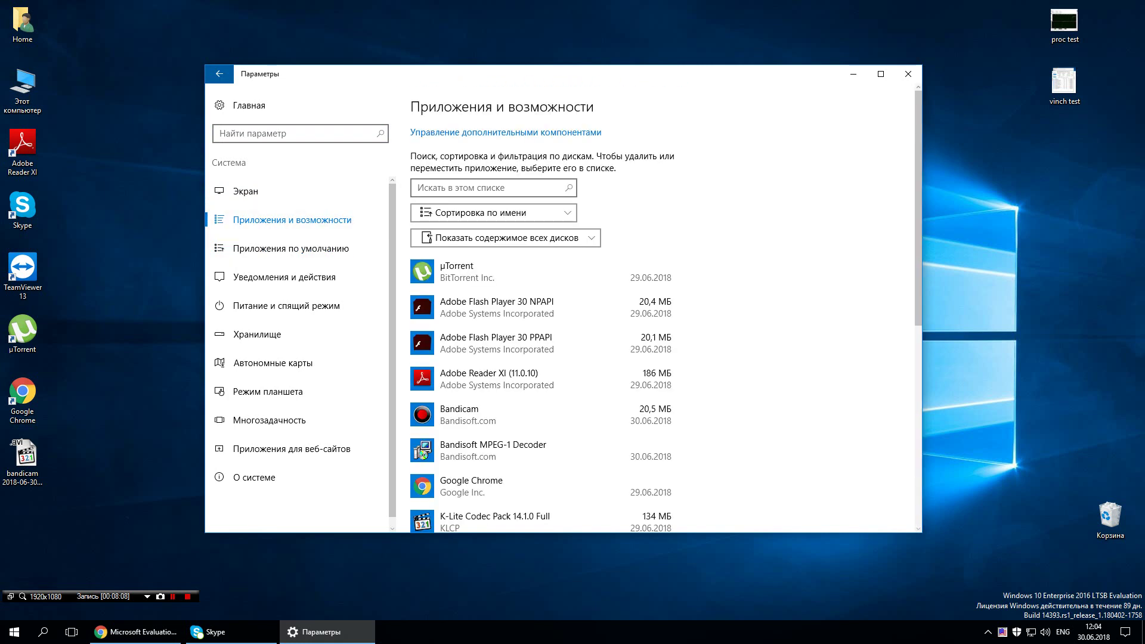
{"action": "scroll", "coordinate": [656, 311], "scroll_direction": "down", "scroll_amount": 3}
{"action": "left_click", "coordinate": [881, 74]}
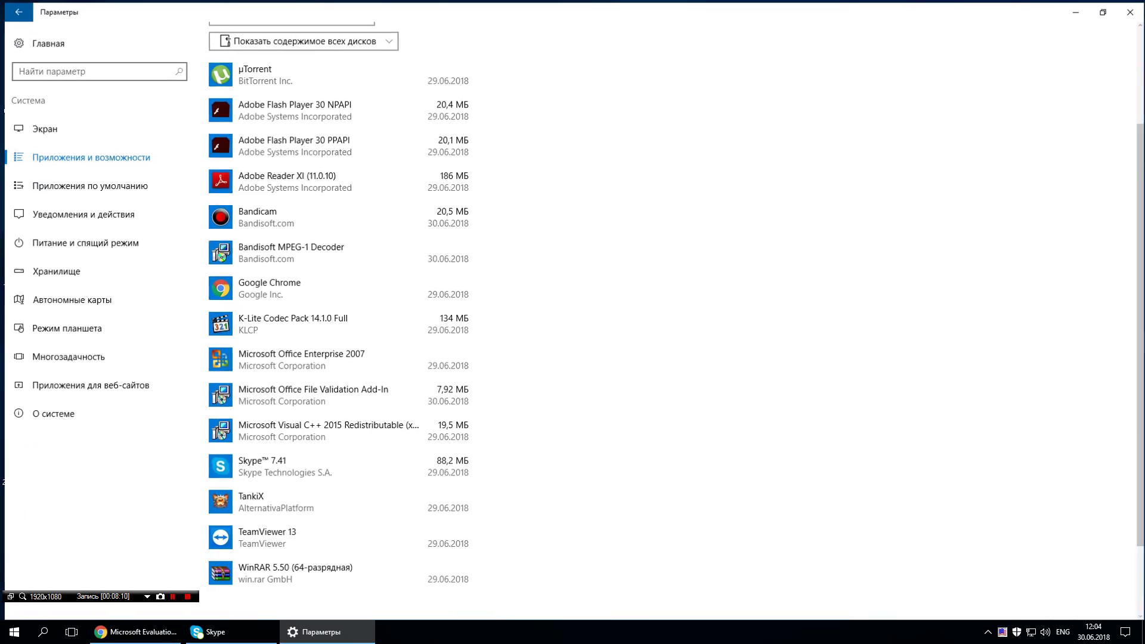
{"action": "scroll", "coordinate": [656, 311], "scroll_direction": "down", "scroll_amount": 2}
{"action": "scroll", "coordinate": [656, 310], "scroll_direction": "up", "scroll_amount": 3}
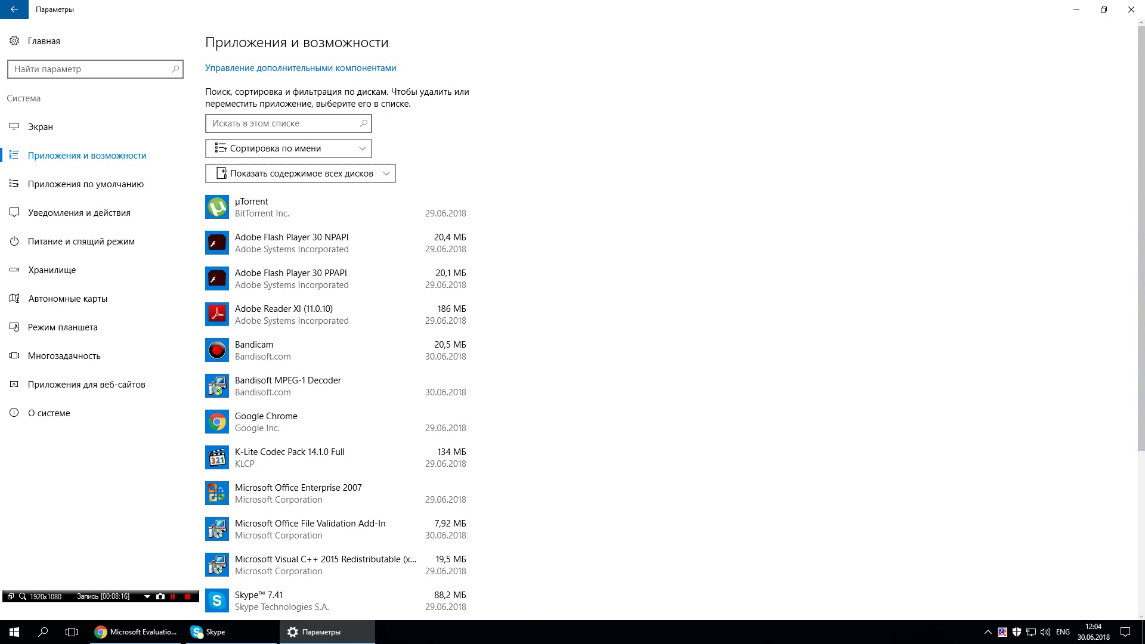
{"action": "scroll", "coordinate": [573, 323], "scroll_direction": "down", "scroll_amount": 5}
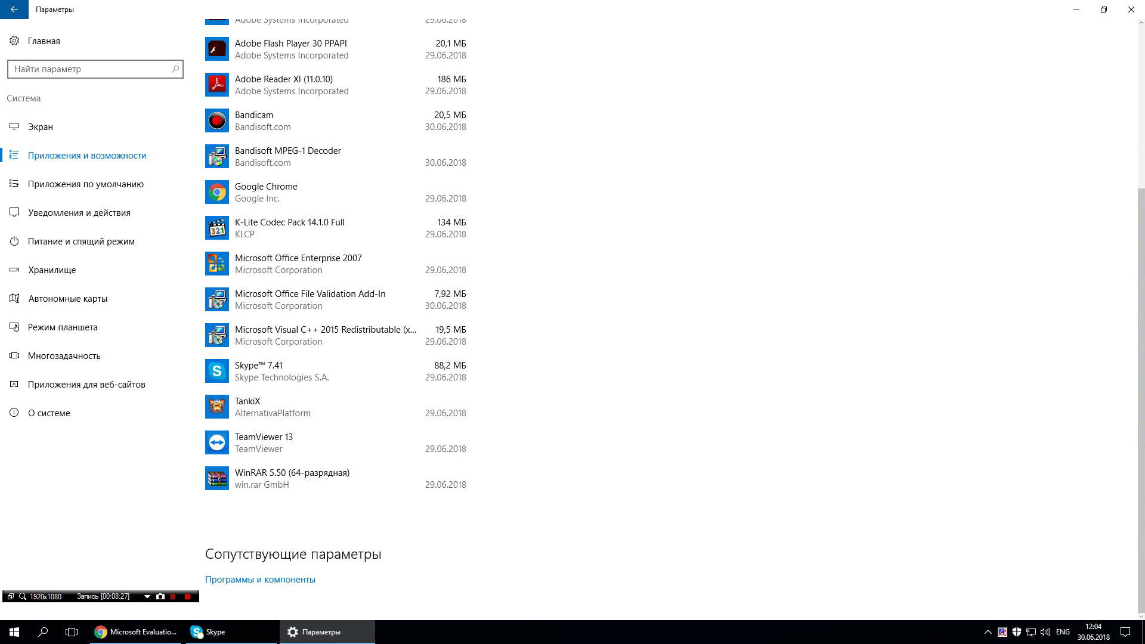
Look through the list of installed programs once more from the first entry to the last.
{"action": "right_click", "coordinate": [854, 629]}
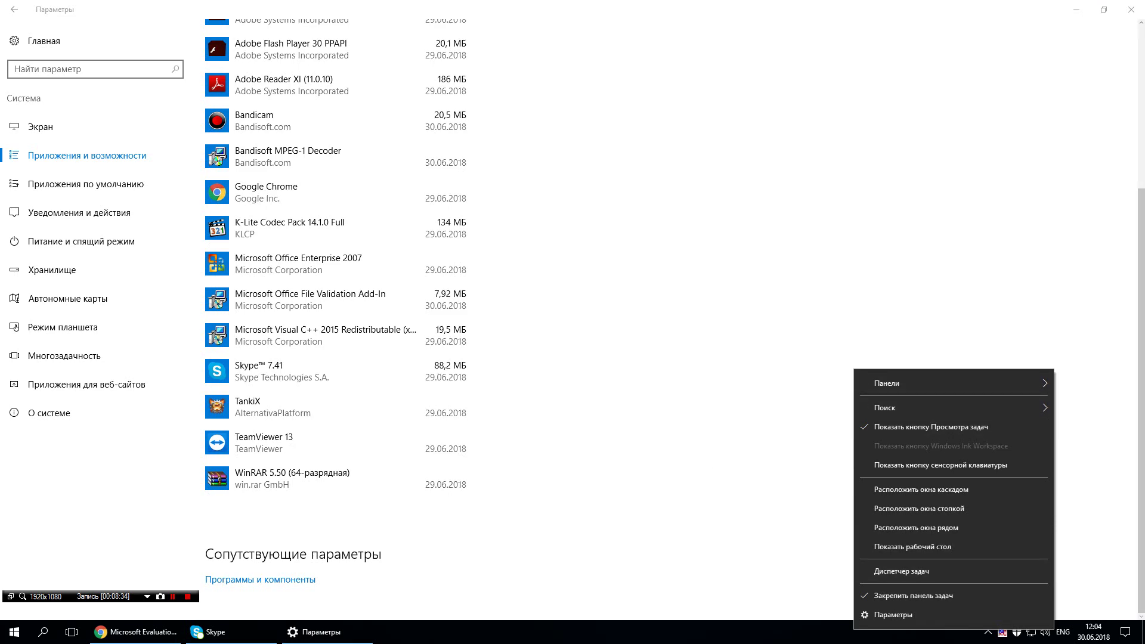
{"action": "key", "text": "Escape"}
{"action": "scroll", "coordinate": [335, 370], "scroll_direction": "up", "scroll_amount": 1}
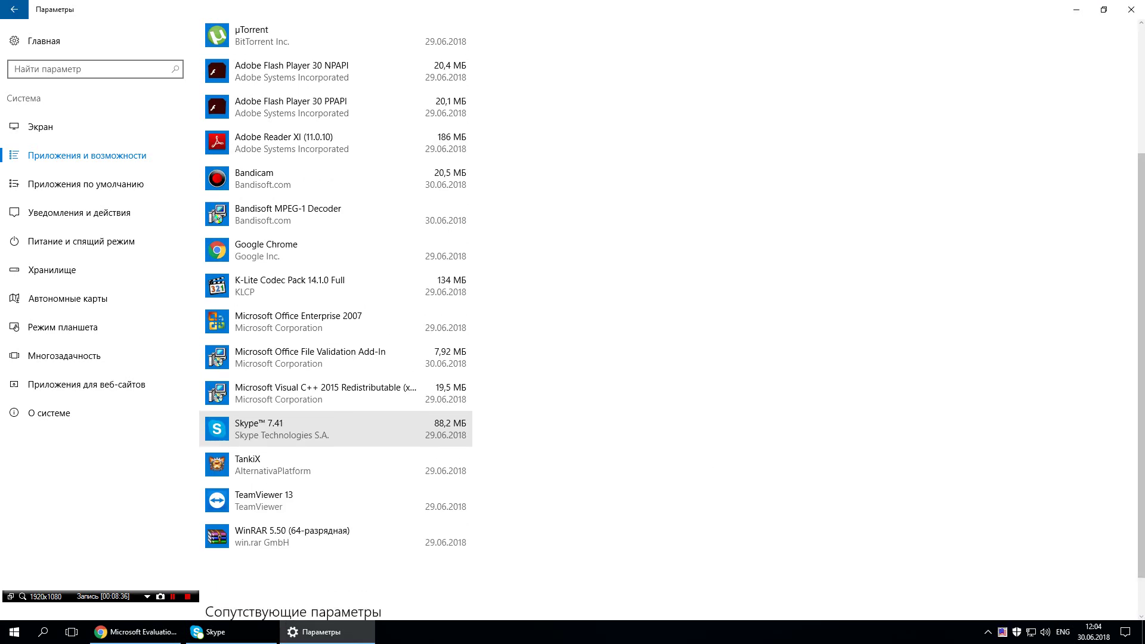
{"action": "scroll", "coordinate": [334, 387], "scroll_direction": "up", "scroll_amount": 3}
{"action": "scroll", "coordinate": [334, 207], "scroll_direction": "down", "scroll_amount": 4}
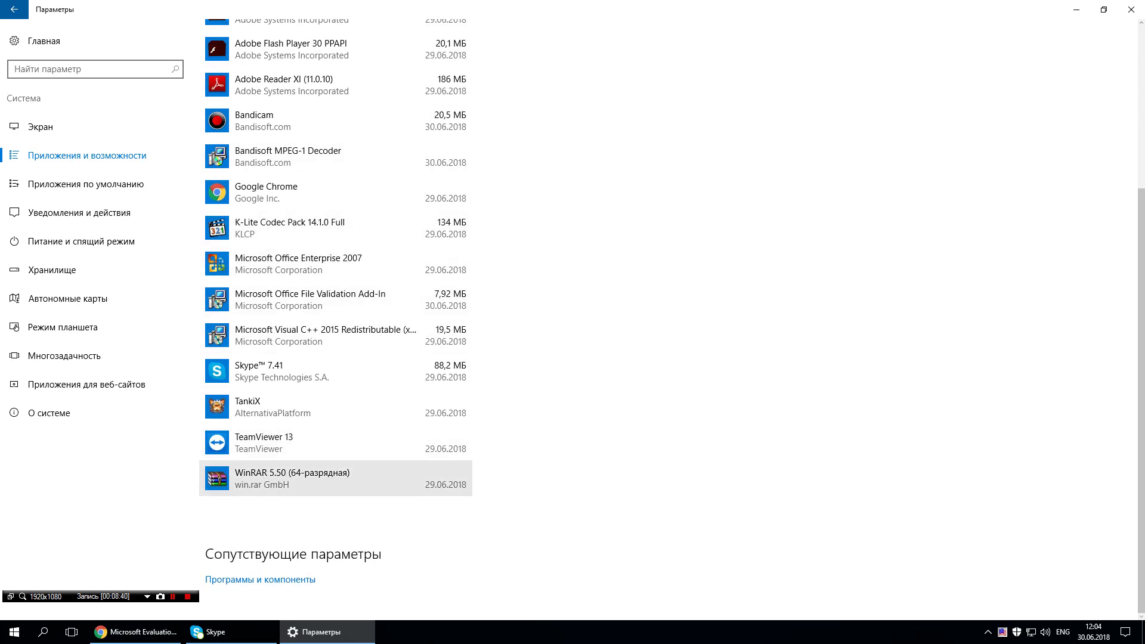
{"action": "scroll", "coordinate": [334, 367], "scroll_direction": "up", "scroll_amount": 2}
{"action": "scroll", "coordinate": [334, 352], "scroll_direction": "up", "scroll_amount": 1}
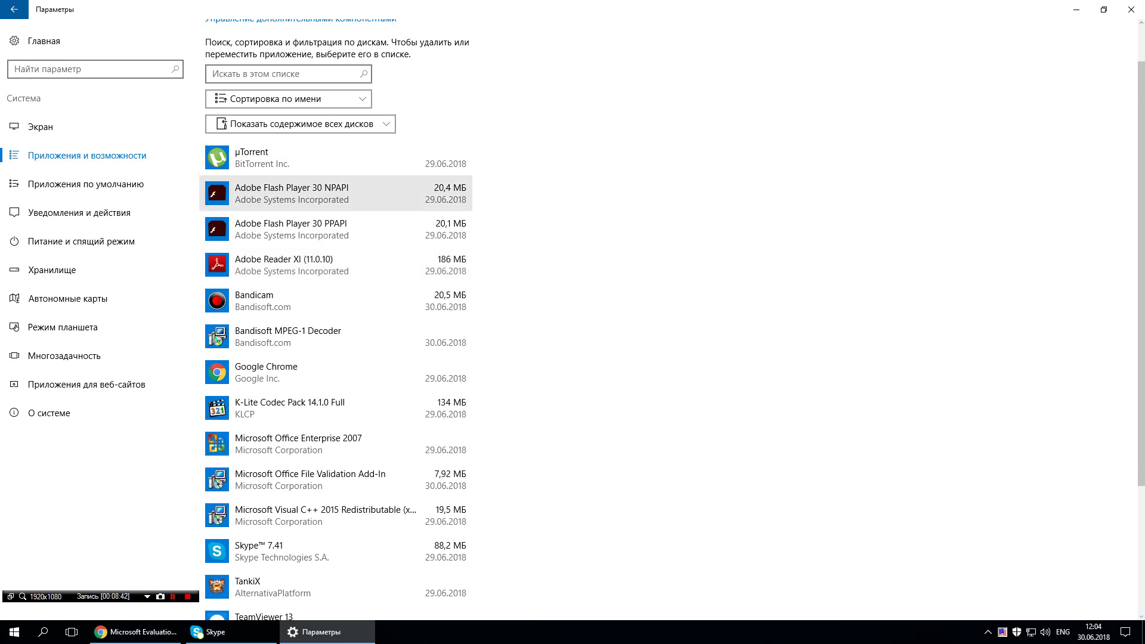
{"action": "scroll", "coordinate": [334, 233], "scroll_direction": "down", "scroll_amount": 2}
{"action": "scroll", "coordinate": [334, 228], "scroll_direction": "down", "scroll_amount": 1}
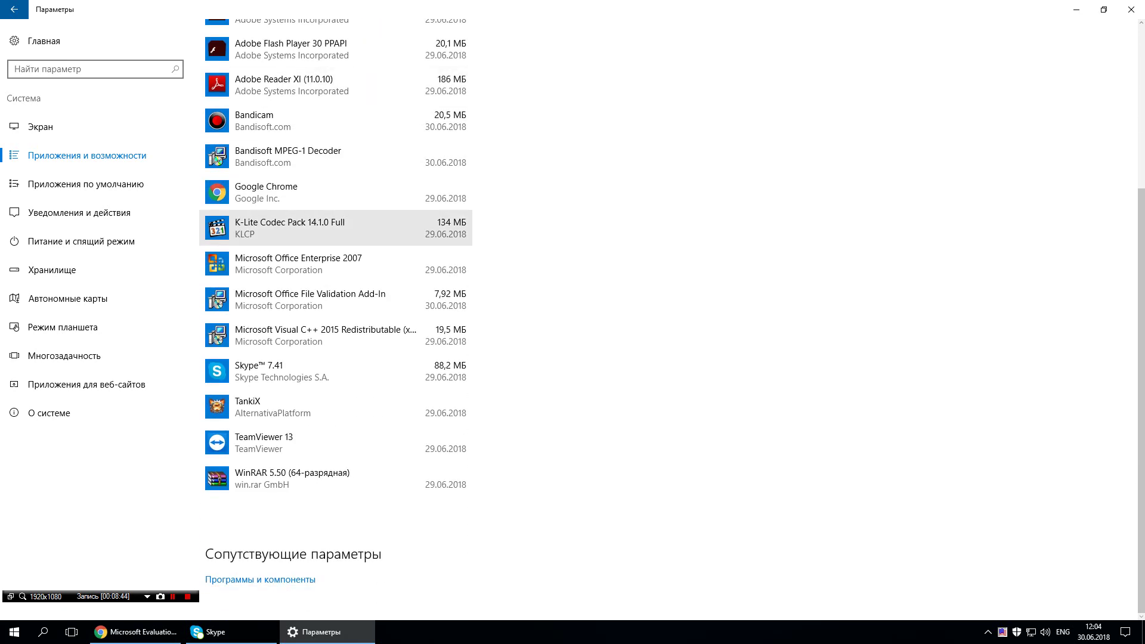
{"action": "scroll", "coordinate": [334, 263], "scroll_direction": "up", "scroll_amount": 4}
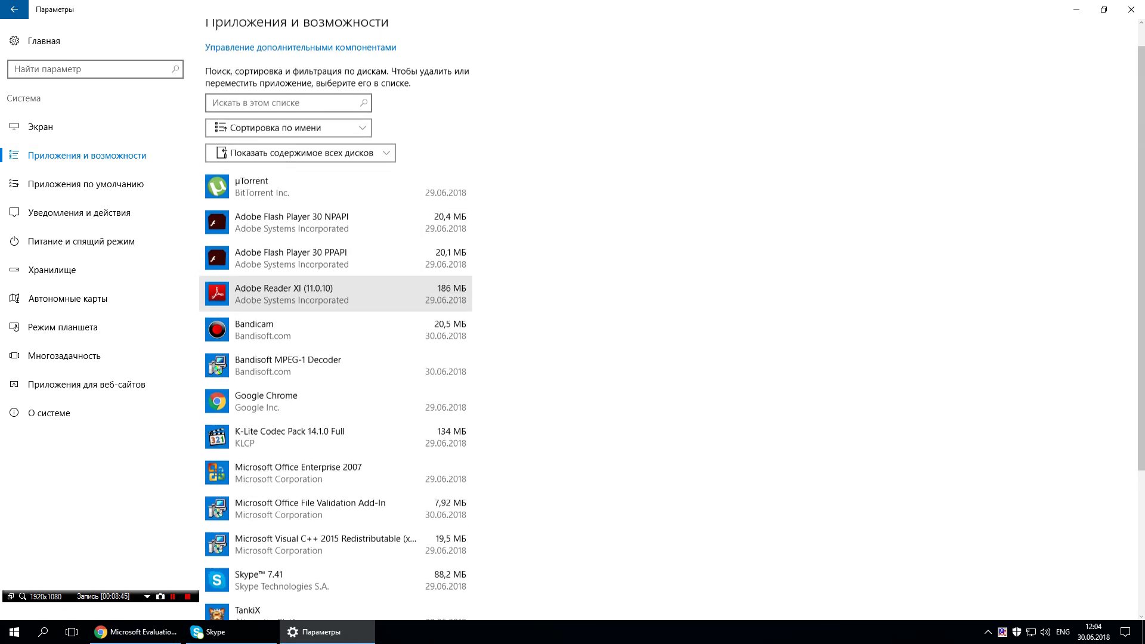
Review the default apps, the power and sleep settings, and the system information page.
{"action": "left_click", "coordinate": [86, 183]}
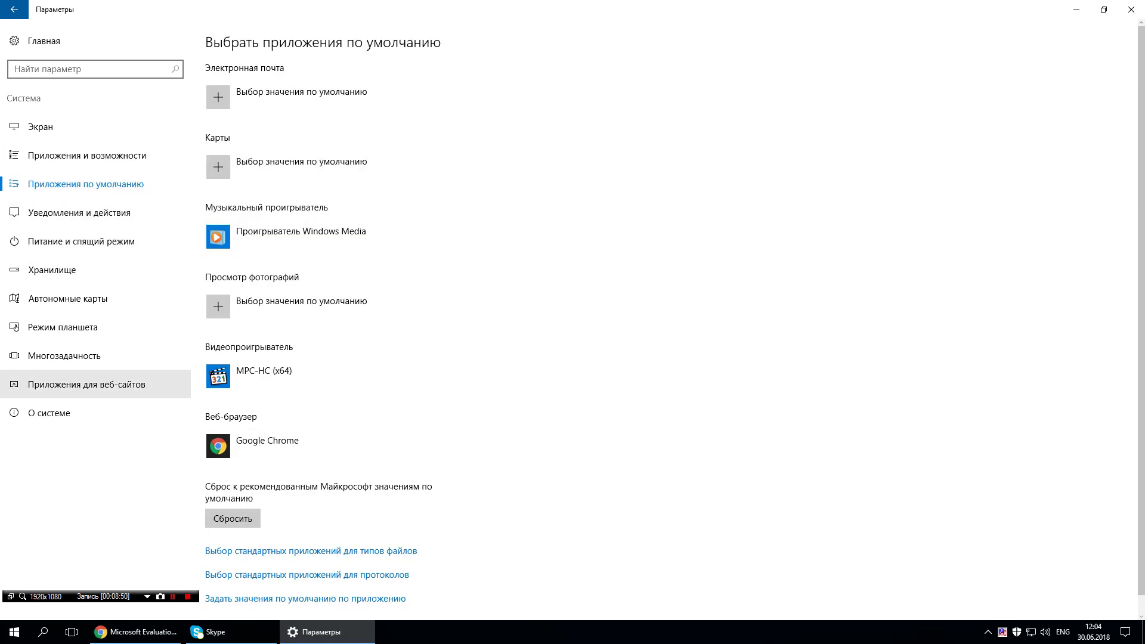
{"action": "left_click", "coordinate": [82, 241]}
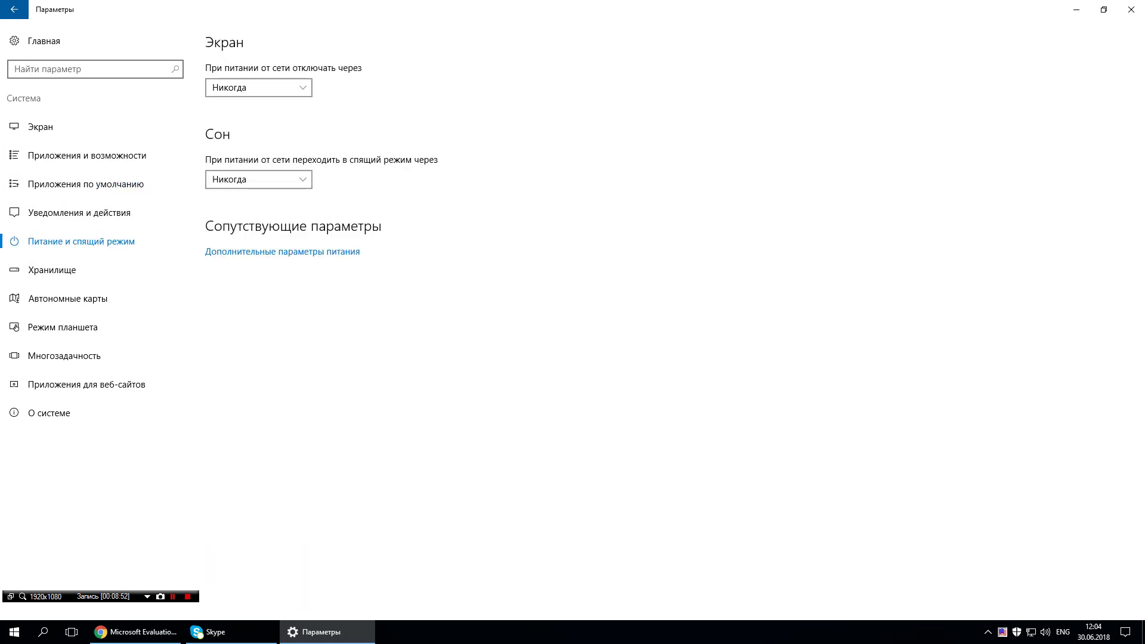
{"action": "left_click", "coordinate": [49, 413]}
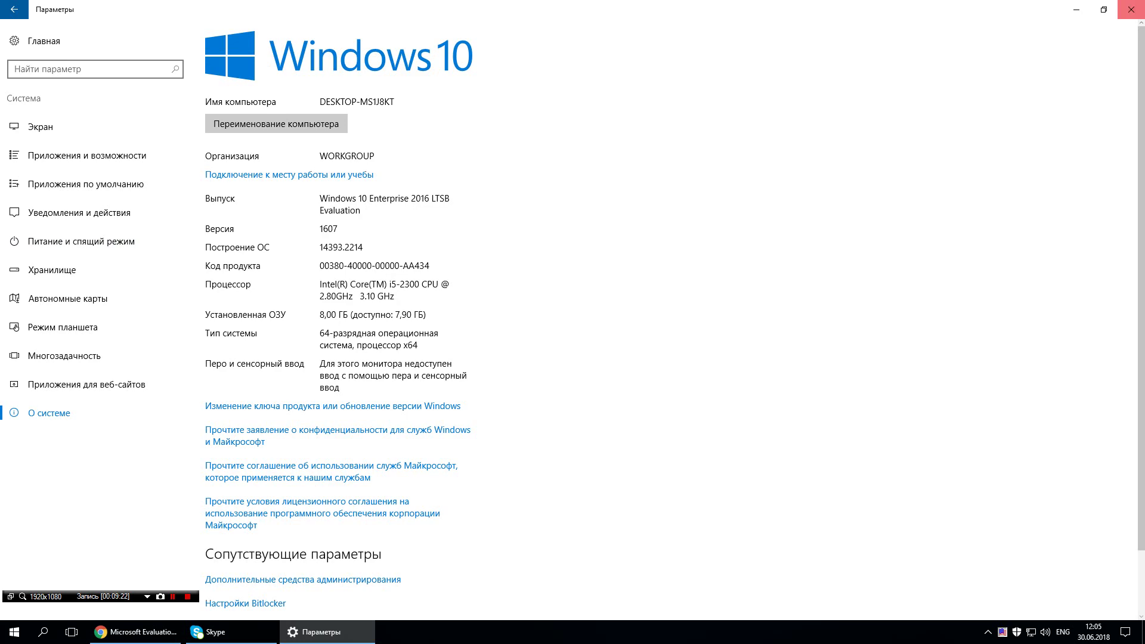
Return to the settings home page and review the printers and scanners settings and the network status.
{"action": "left_click", "coordinate": [44, 41]}
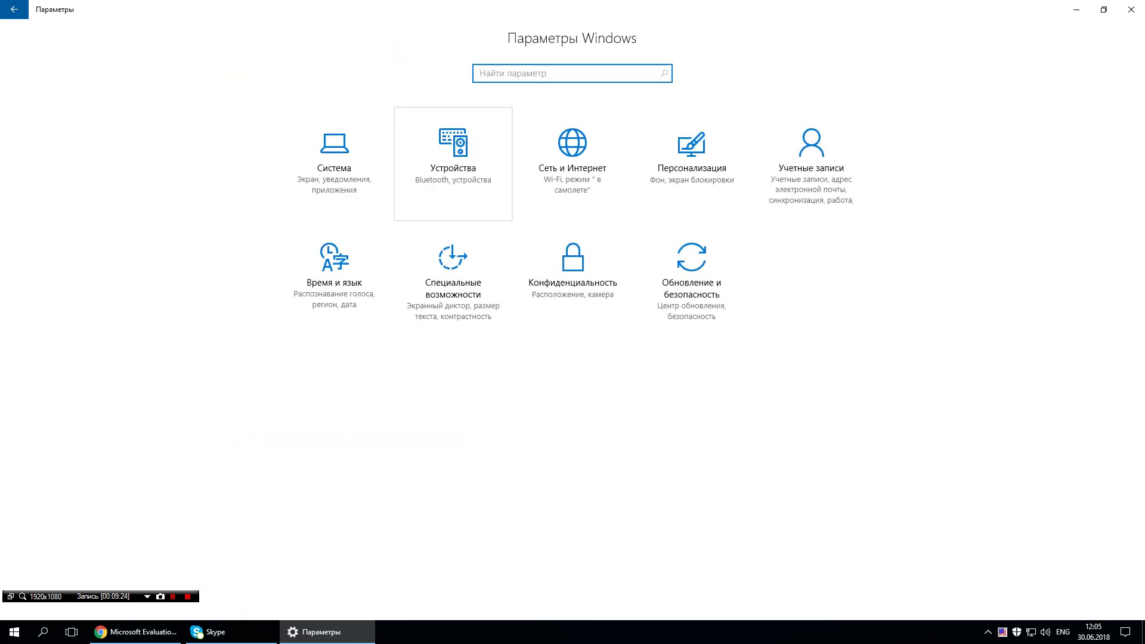
{"action": "left_click", "coordinate": [454, 158]}
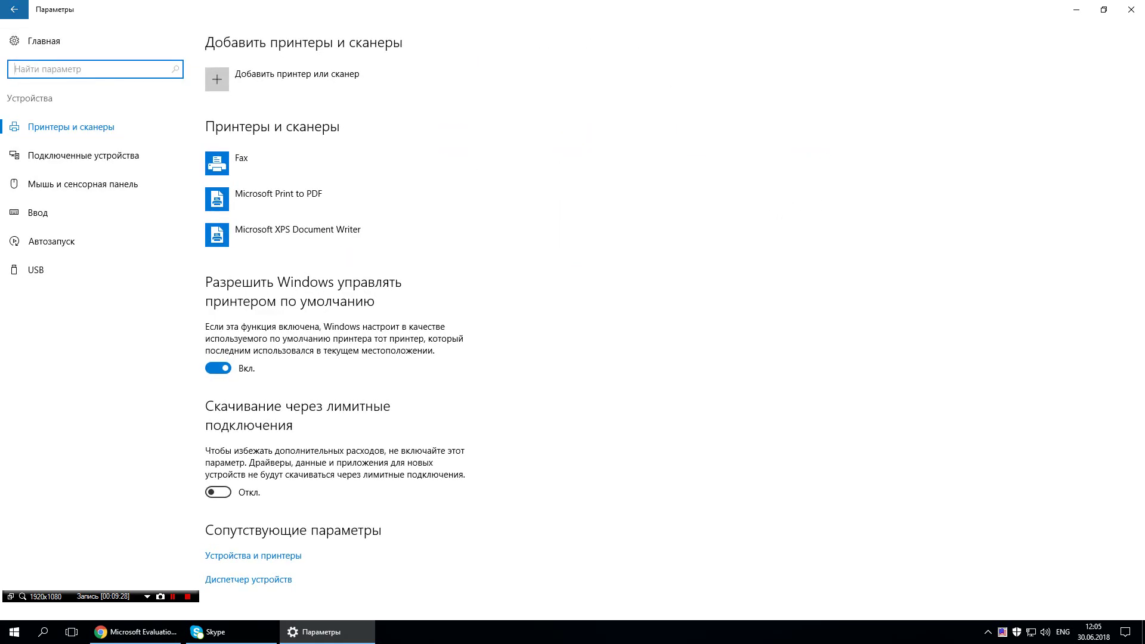
{"action": "left_click", "coordinate": [13, 9]}
{"action": "left_click", "coordinate": [573, 149]}
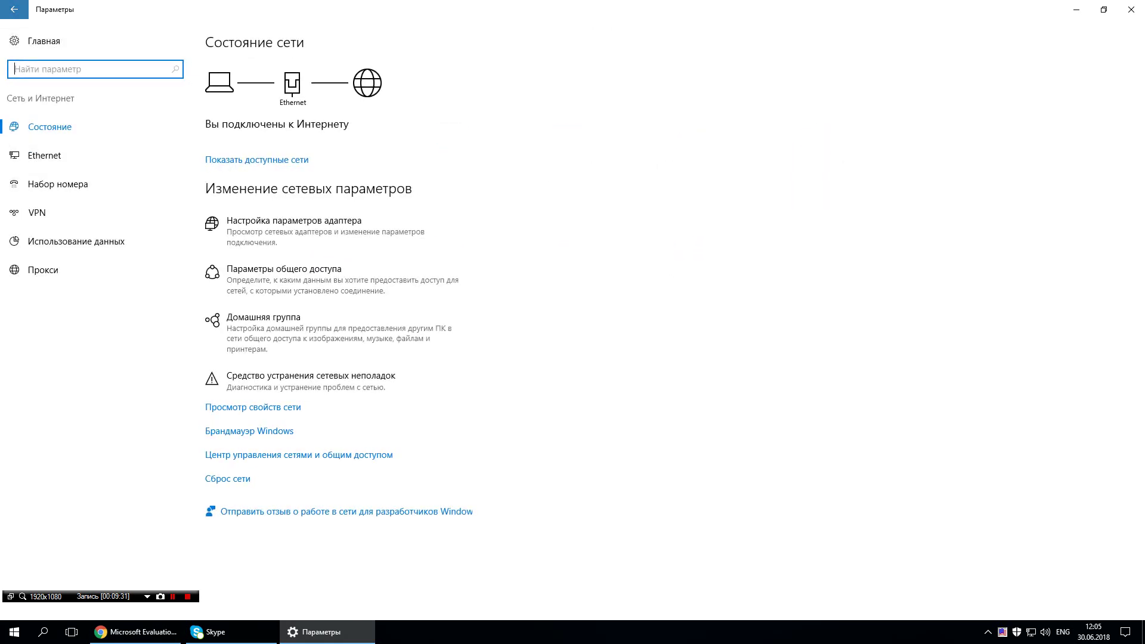
Review the background, colour and lock screen pages in the personalization settings.
{"action": "left_click", "coordinate": [14, 9]}
{"action": "left_click", "coordinate": [692, 164]}
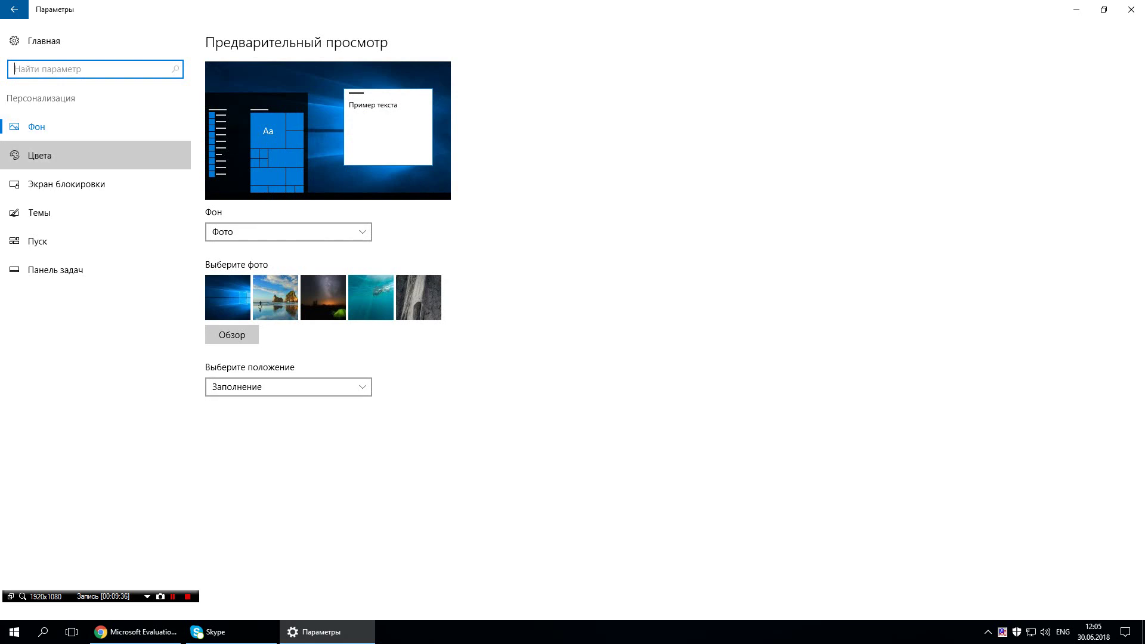
{"action": "left_click", "coordinate": [40, 155]}
{"action": "scroll", "coordinate": [329, 298], "scroll_direction": "down", "scroll_amount": 2}
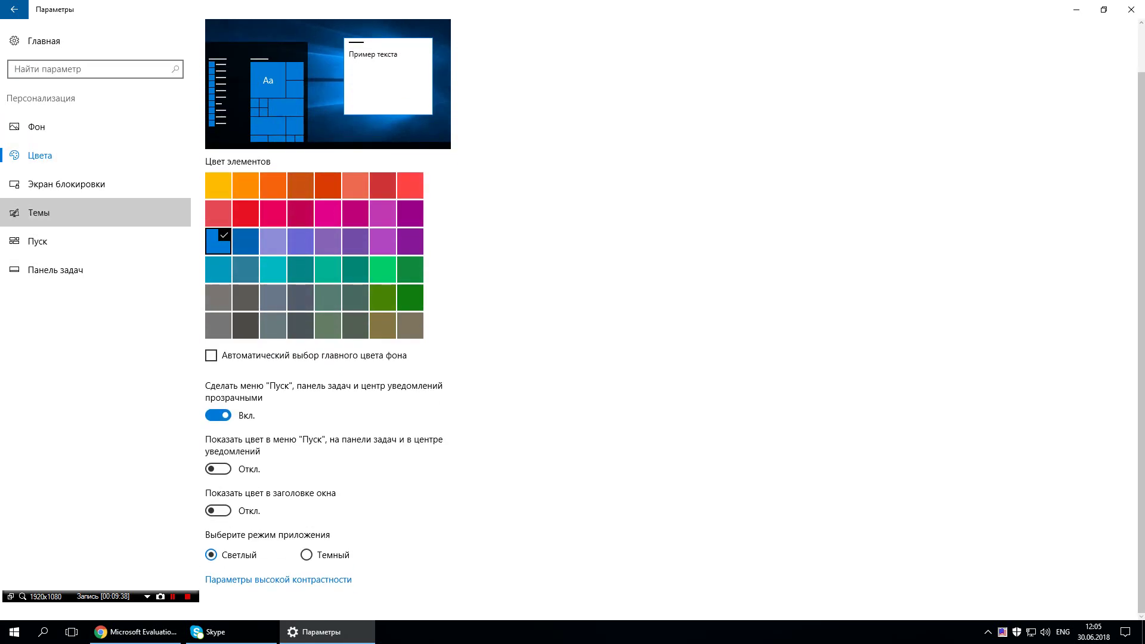
{"action": "left_click", "coordinate": [40, 212]}
{"action": "left_click", "coordinate": [66, 184]}
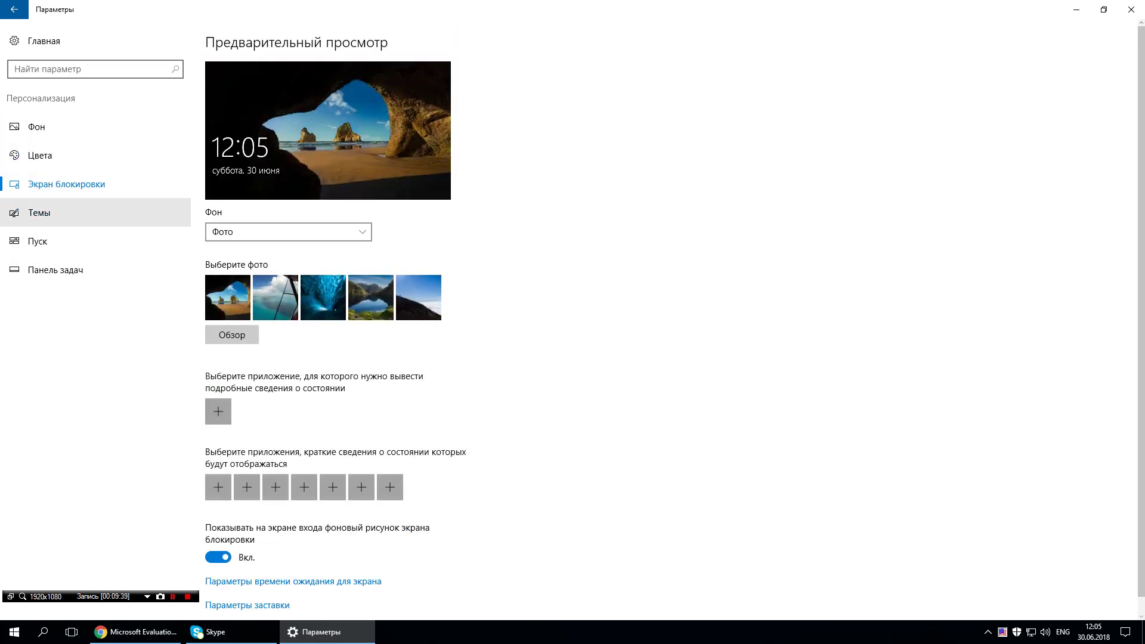
Check the desktop icon options from the themes settings, close them unchanged, and return to the settings home page.
{"action": "left_click", "coordinate": [39, 212]}
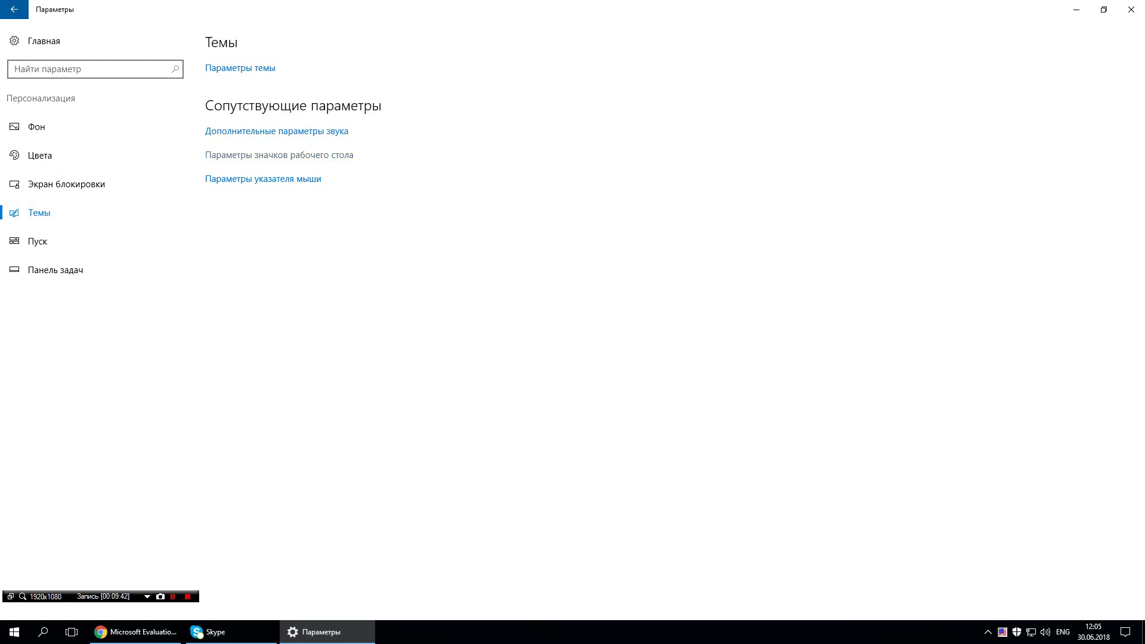
{"action": "left_click", "coordinate": [279, 154]}
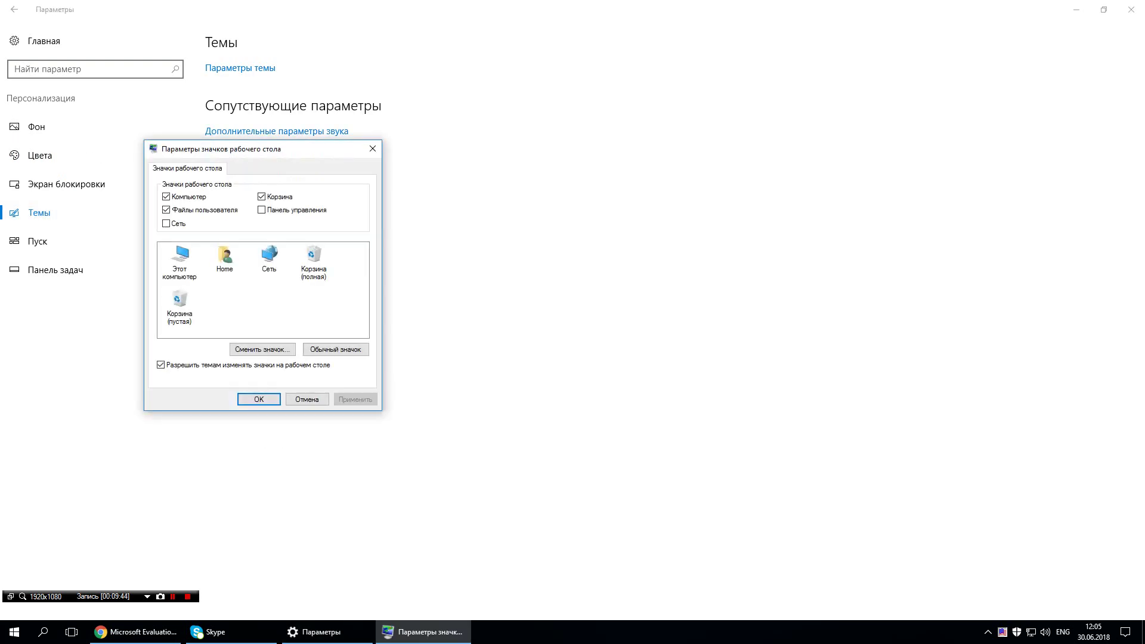
{"action": "left_click", "coordinate": [373, 148]}
{"action": "left_click", "coordinate": [14, 9]}
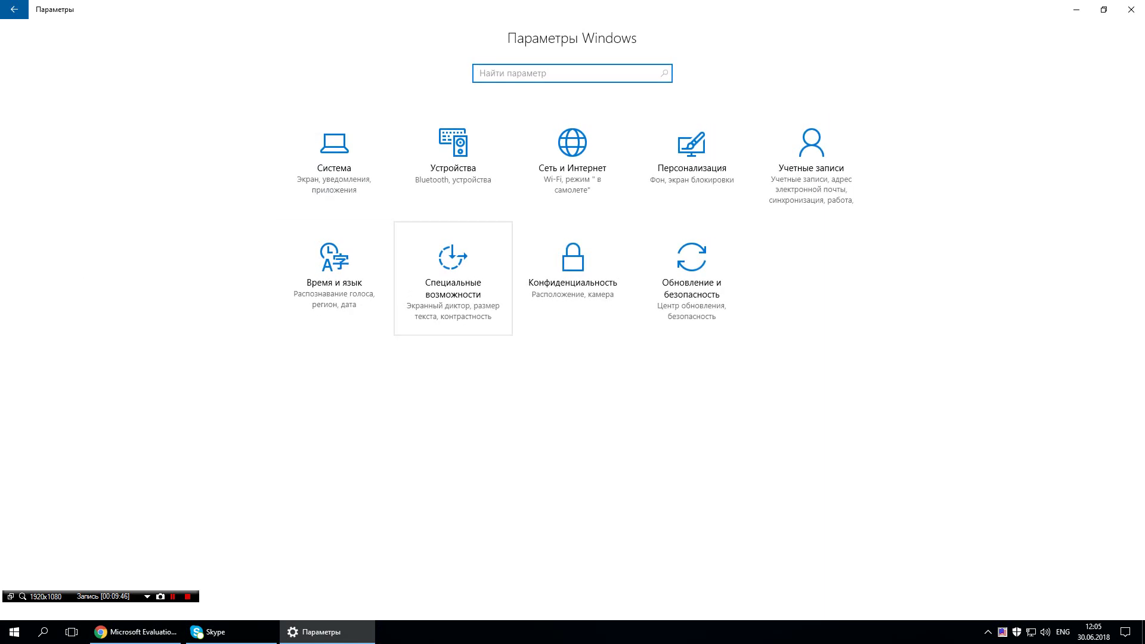
Review the user account details and the date and time settings, and return to the settings home page.
{"action": "left_click", "coordinate": [811, 155]}
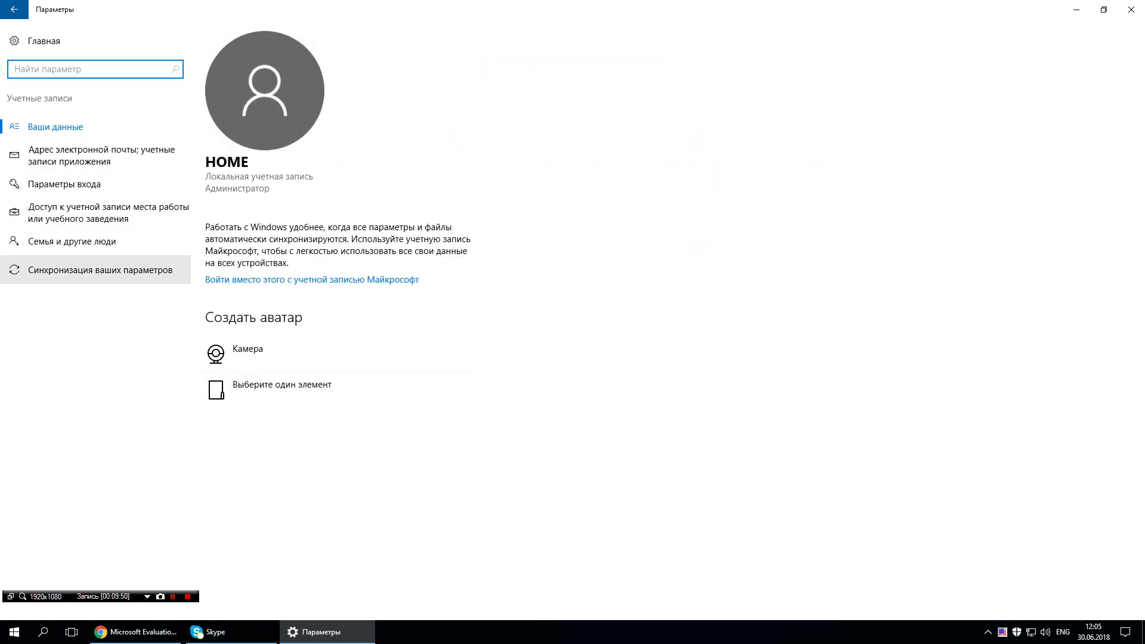
{"action": "left_click", "coordinate": [15, 9]}
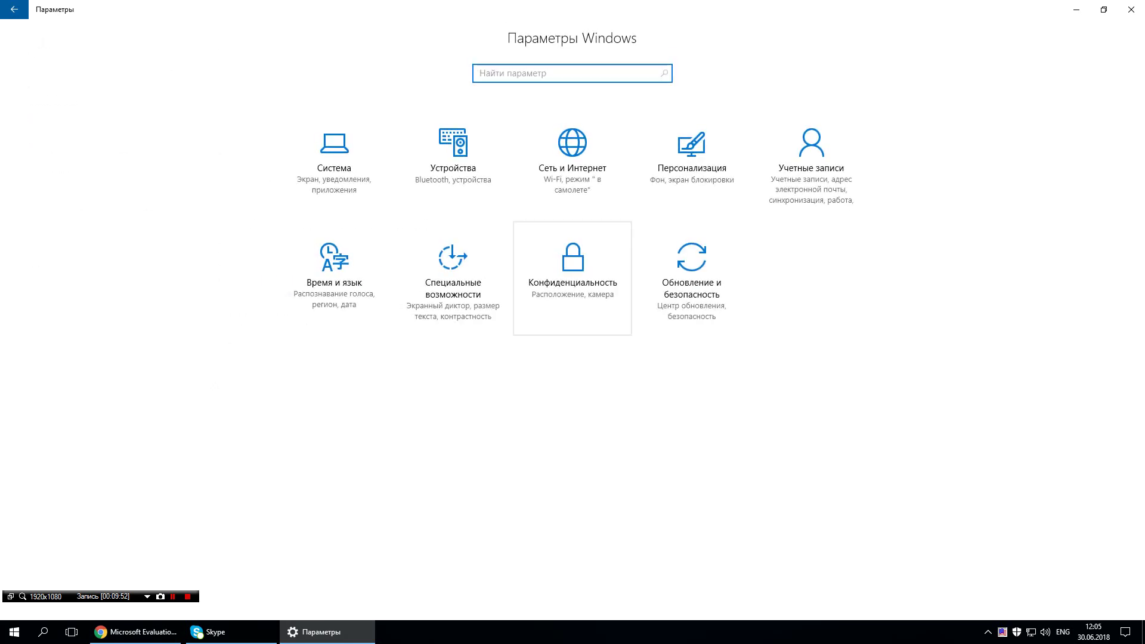
{"action": "left_click", "coordinate": [334, 275]}
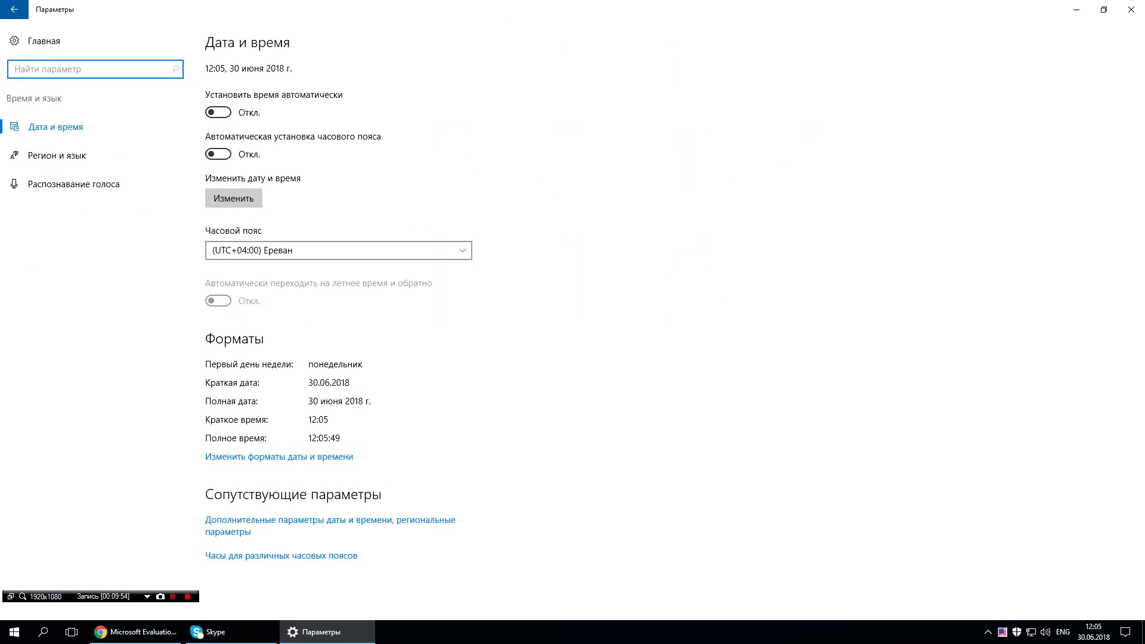
{"action": "left_click", "coordinate": [14, 10]}
{"action": "left_click", "coordinate": [335, 275]}
{"action": "left_click", "coordinate": [44, 41]}
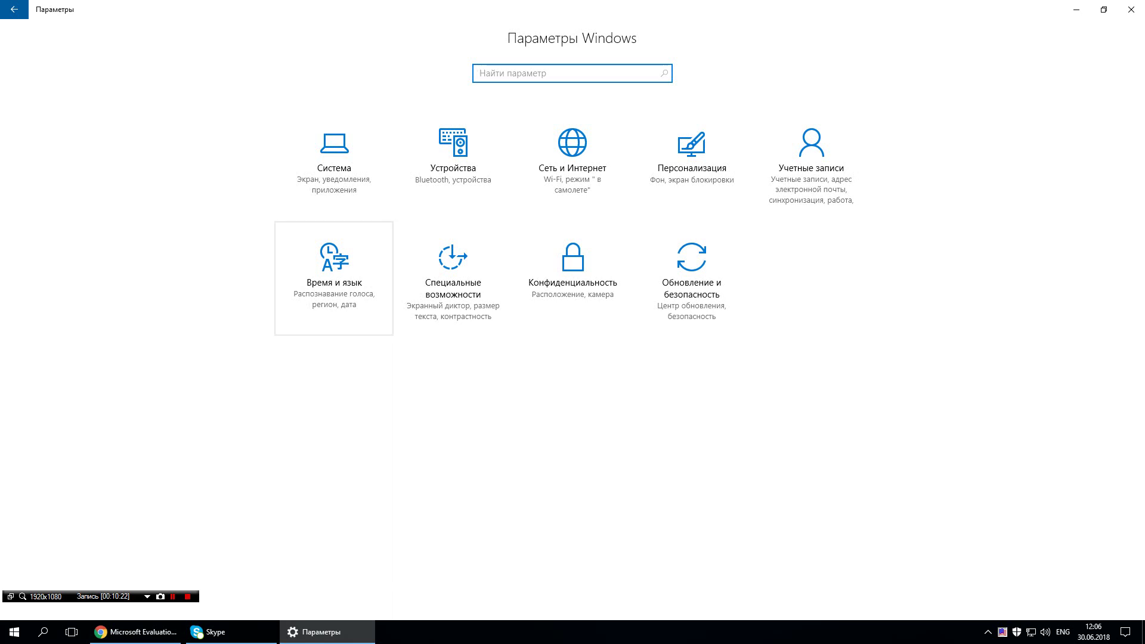
Open the region and language settings in the time and language category.
{"action": "left_click", "coordinate": [173, 597]}
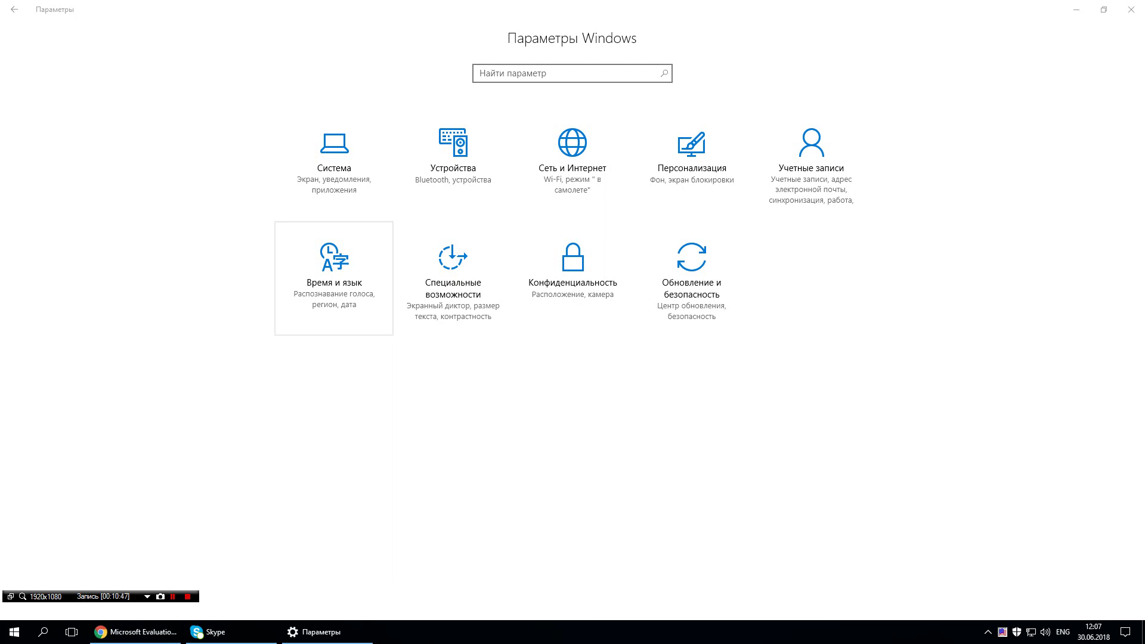
{"action": "left_click", "coordinate": [334, 277]}
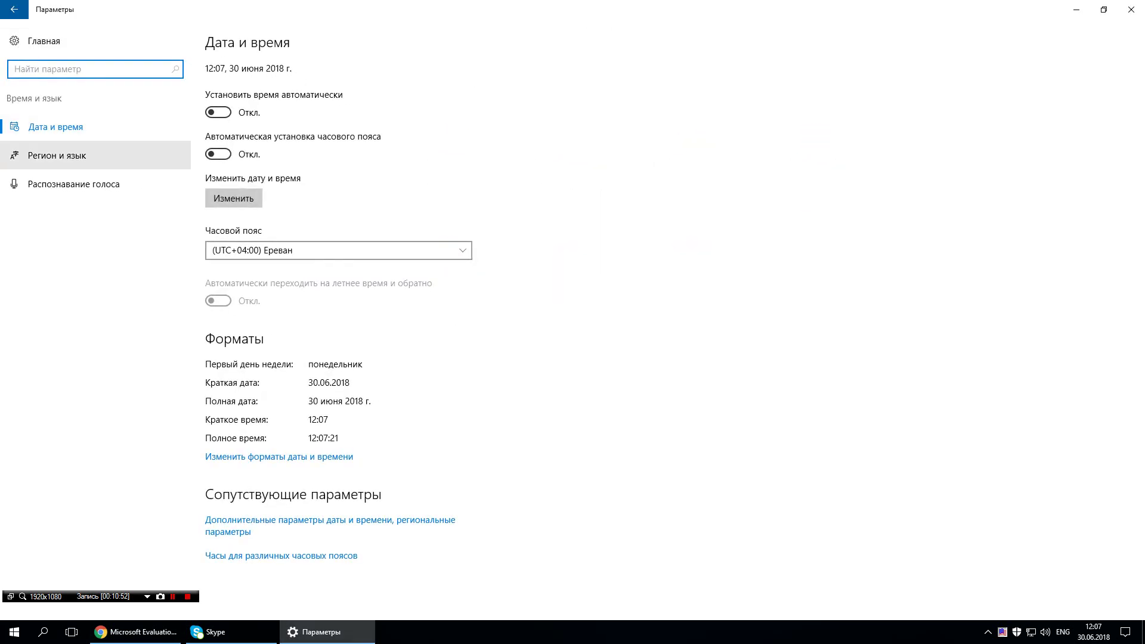
{"action": "left_click", "coordinate": [56, 155]}
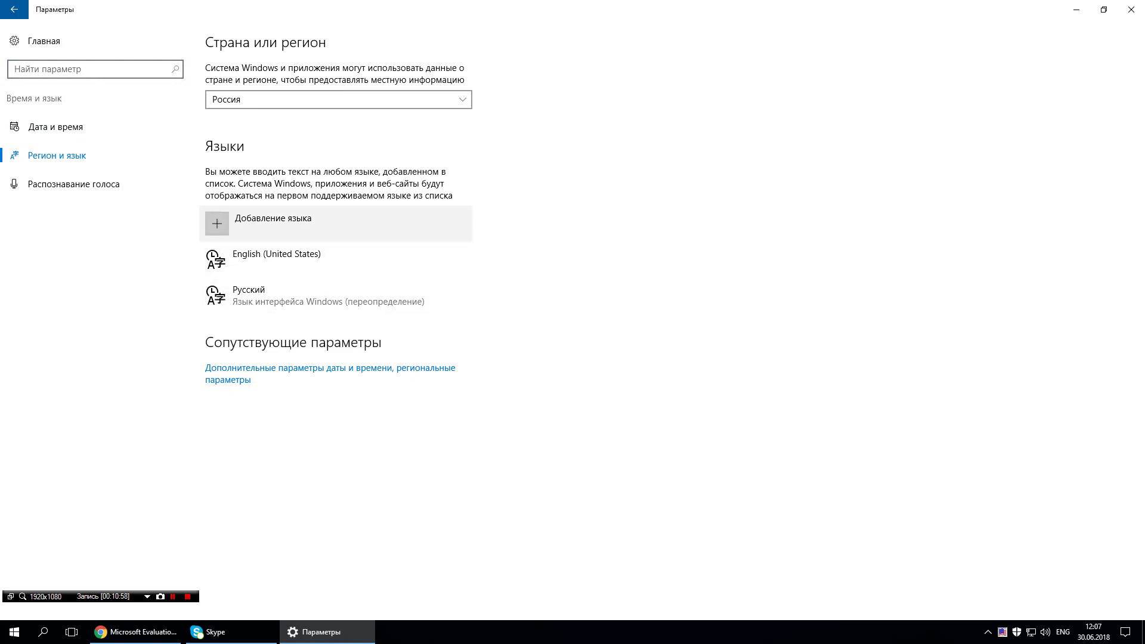
Search the languages available to add for "ru" and choose the Русский entry.
{"action": "left_click", "coordinate": [272, 223]}
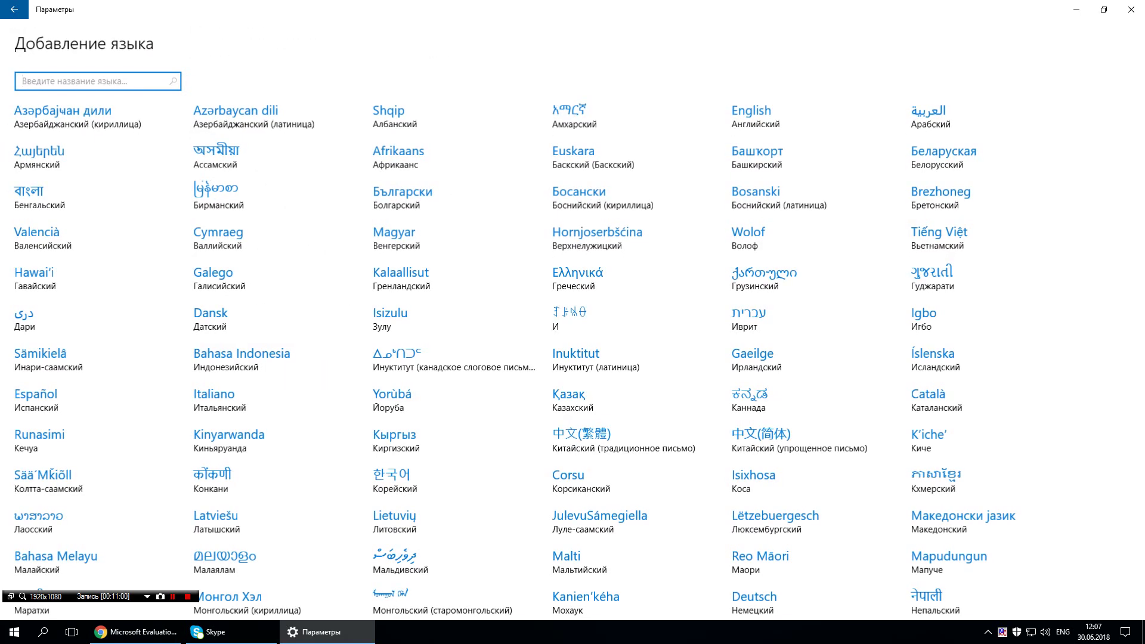
{"action": "scroll", "coordinate": [272, 286], "scroll_direction": "down", "scroll_amount": 4}
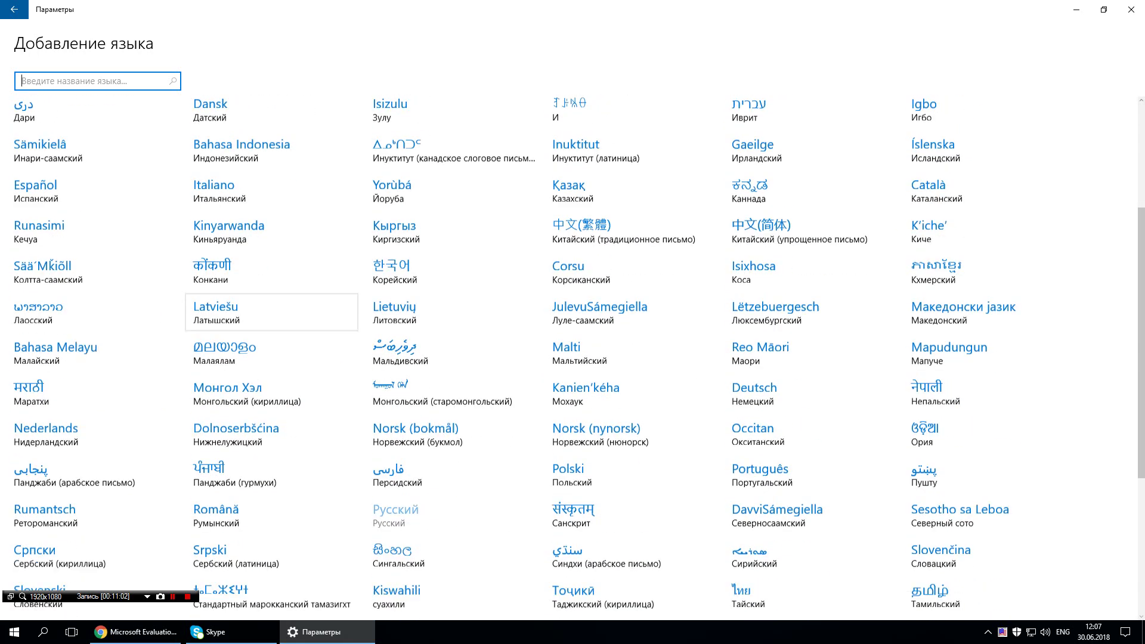
{"action": "scroll", "coordinate": [92, 354], "scroll_direction": "down", "scroll_amount": 1}
{"action": "scroll", "coordinate": [272, 331], "scroll_direction": "down", "scroll_amount": 2}
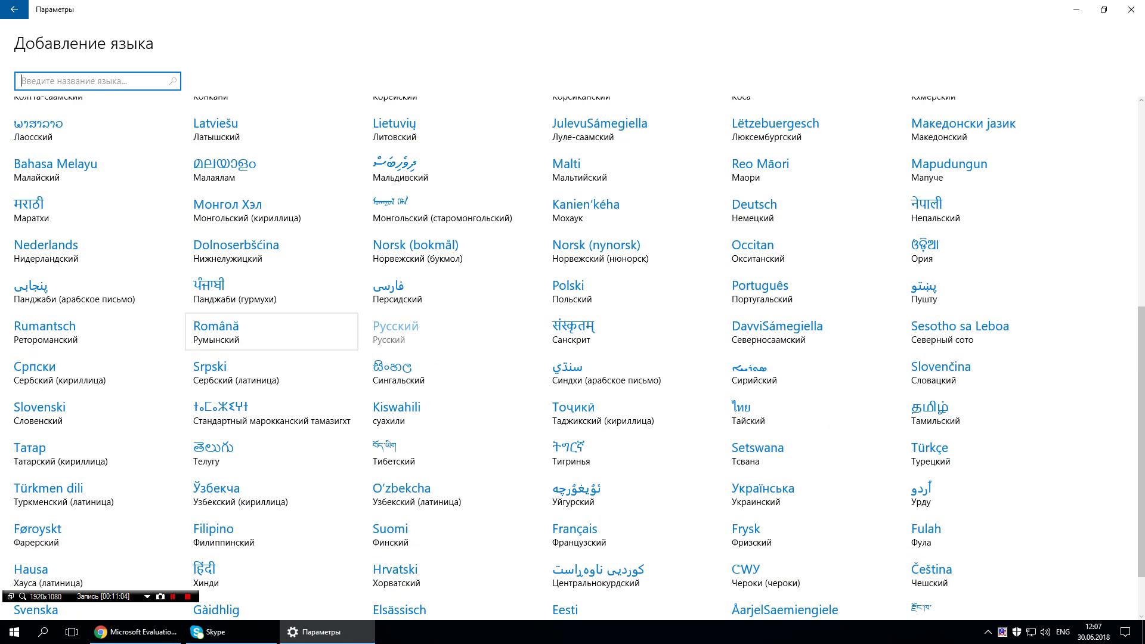
{"action": "type", "text": "ru"}
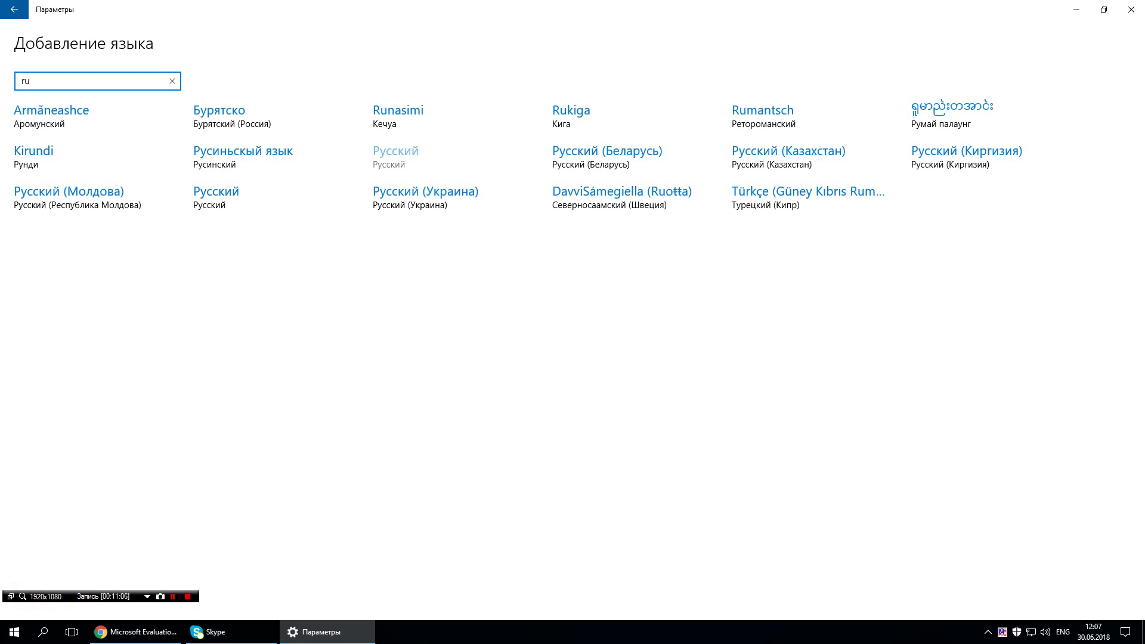
{"action": "left_click", "coordinate": [216, 196]}
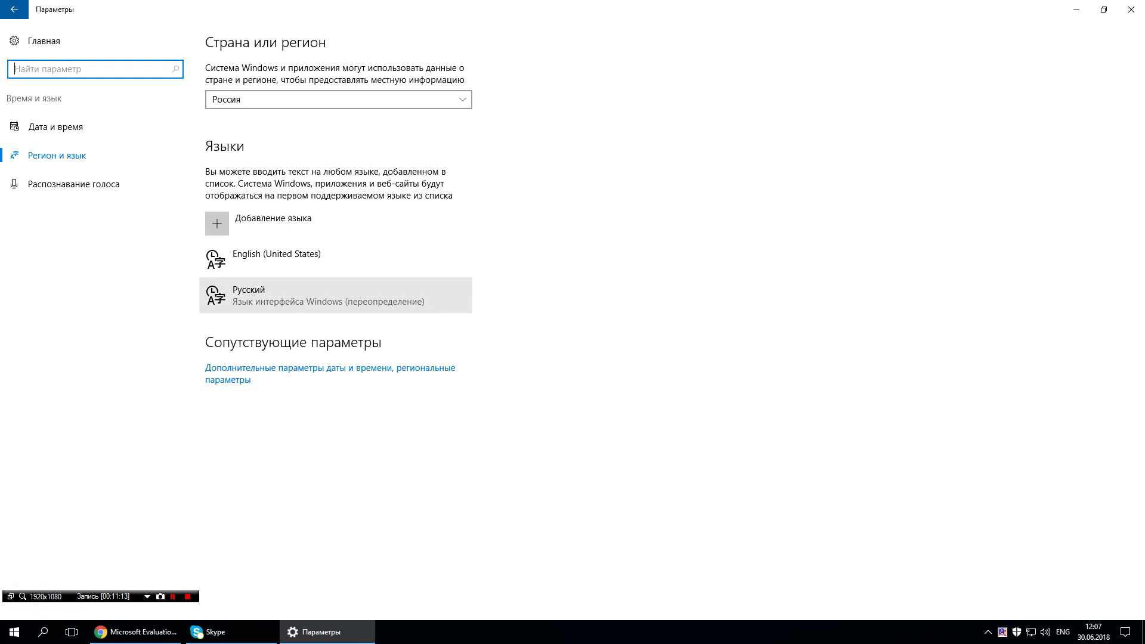
Review the language and keyboard options of Русский and return to the region and language settings.
{"action": "left_click", "coordinate": [335, 296]}
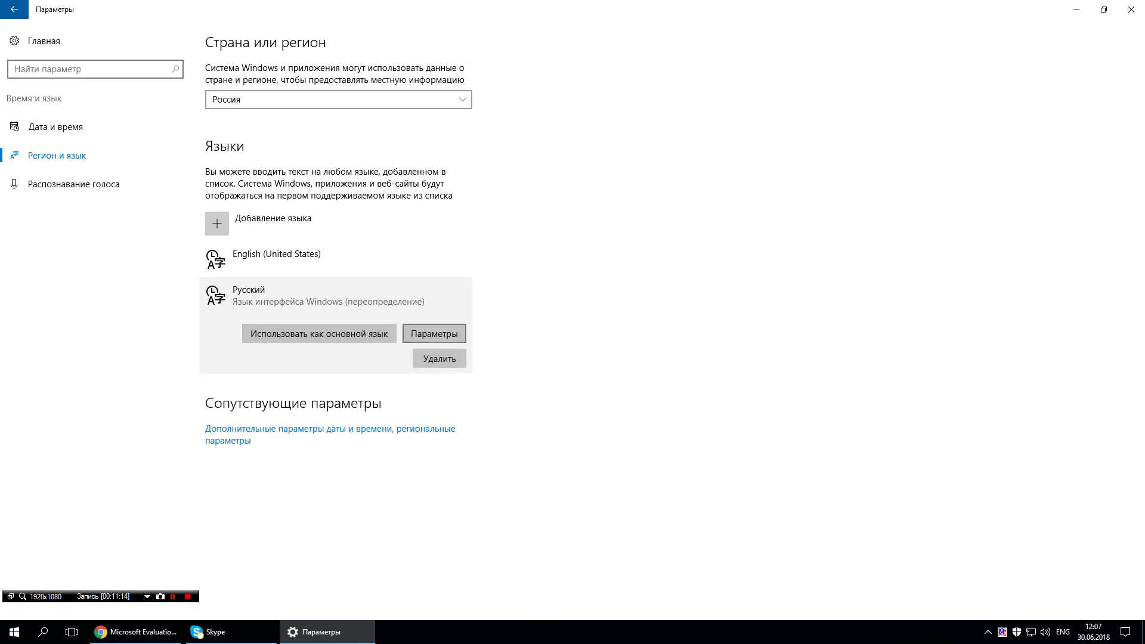
{"action": "left_click", "coordinate": [435, 334]}
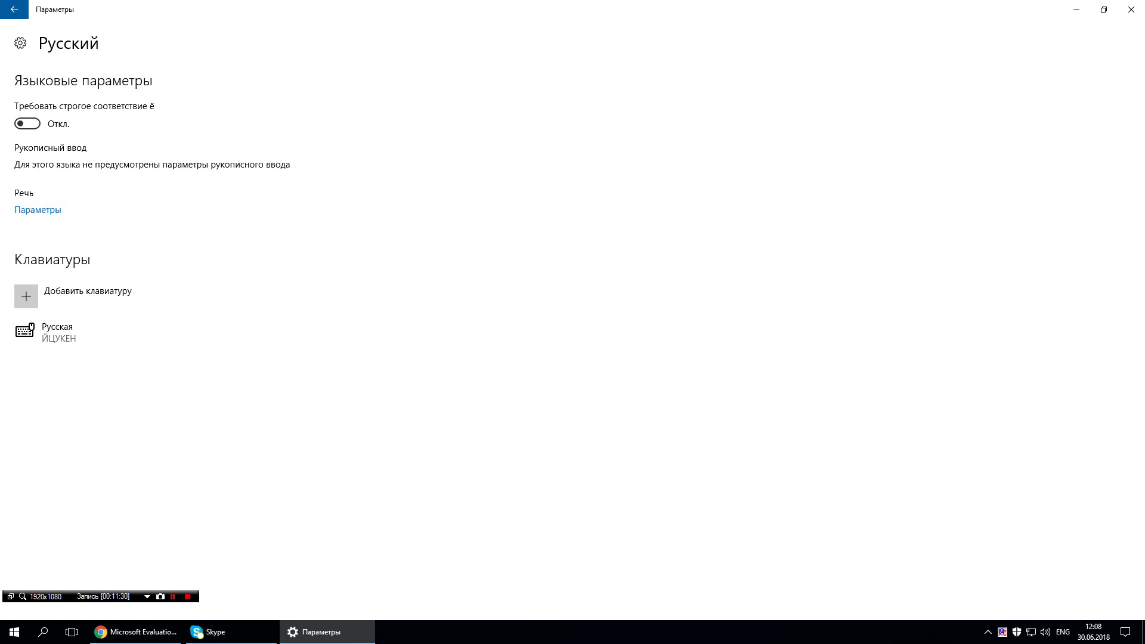
{"action": "left_click", "coordinate": [14, 9]}
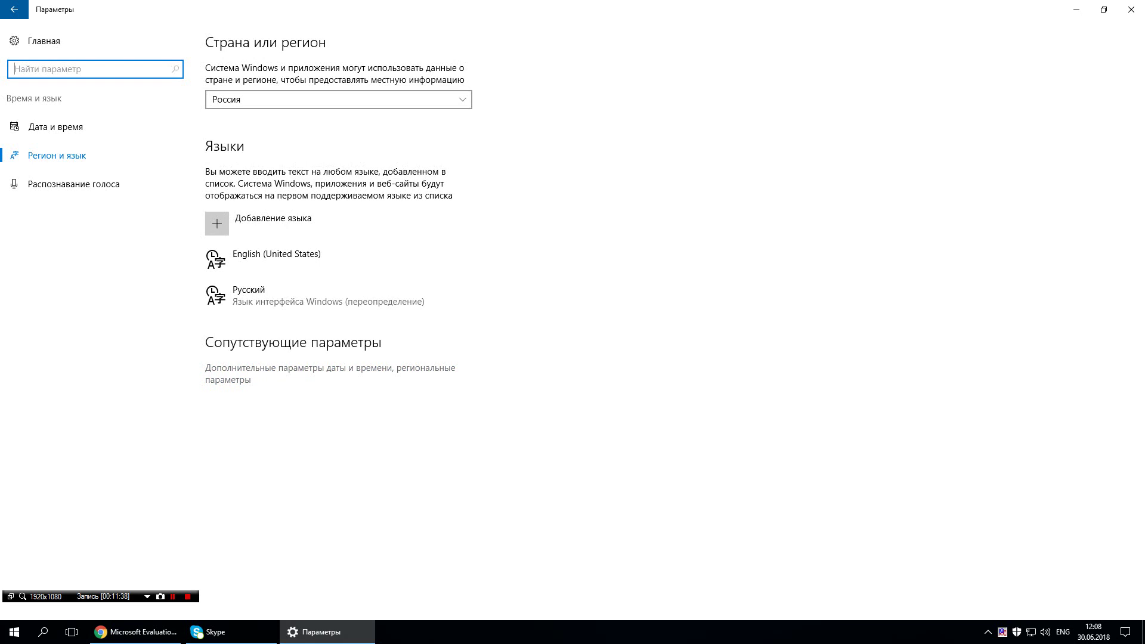
Open the advanced parameters (Дополнительные параметры) of the Язык section in the classic Control Panel.
{"action": "left_click", "coordinate": [330, 368]}
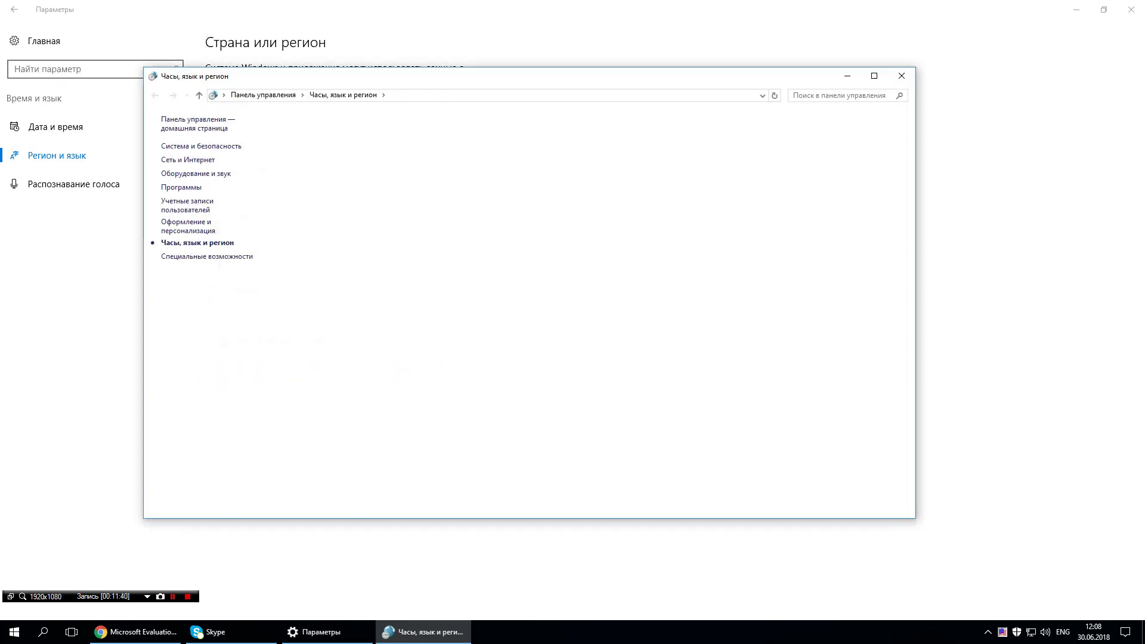
{"action": "left_click_drag", "start_coordinate": [392, 76], "coordinate": [606, 93]}
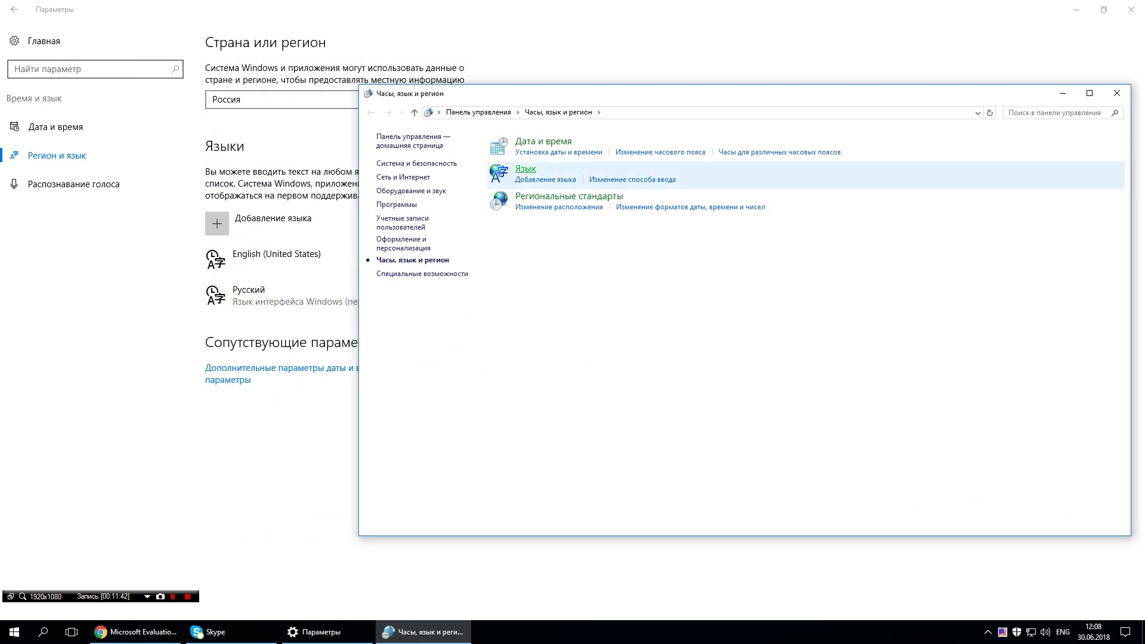
{"action": "left_click", "coordinate": [525, 169]}
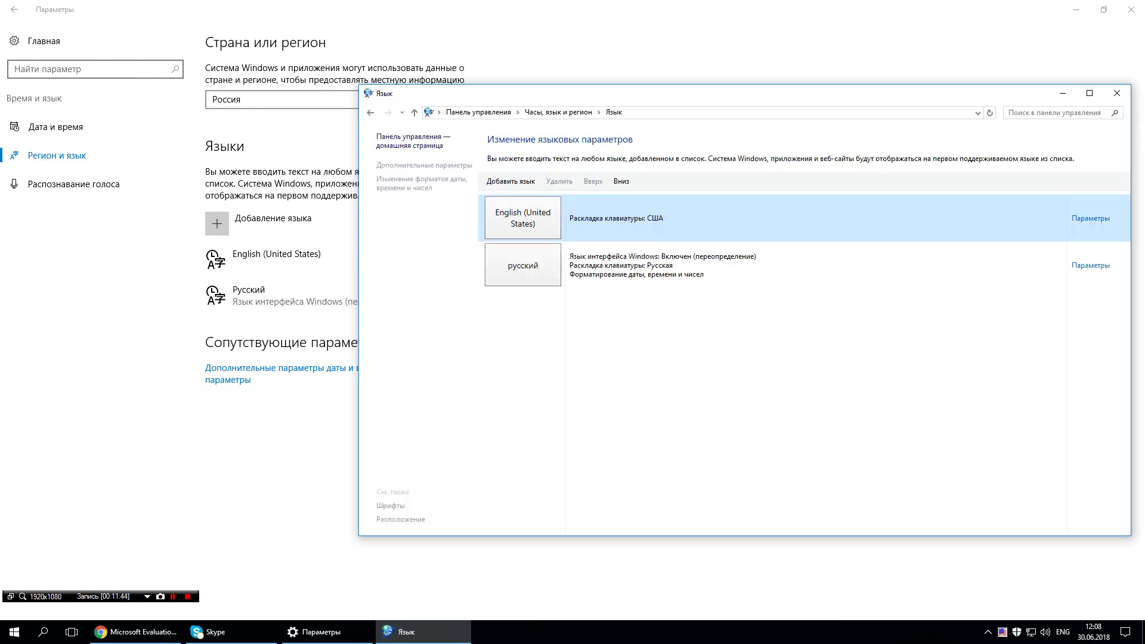
{"action": "left_click_drag", "start_coordinate": [596, 93], "coordinate": [500, 108]}
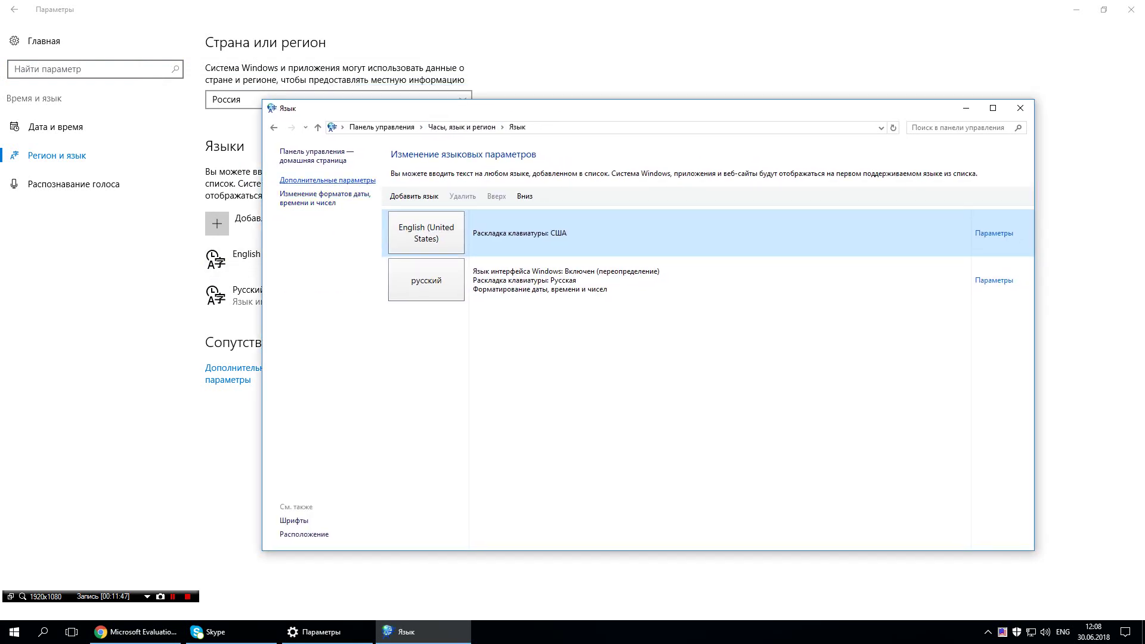
{"action": "left_click", "coordinate": [328, 180]}
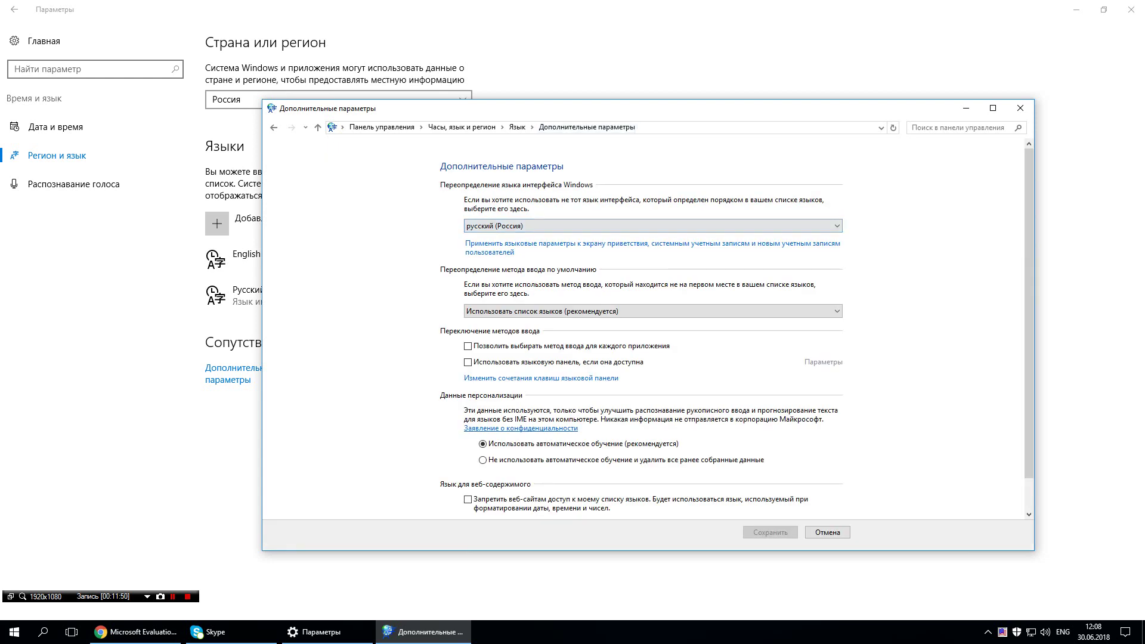
Review the choices for overriding the Windows interface language, keep русский (Россия) selected, and close the window without saving.
{"action": "left_click", "coordinate": [653, 226]}
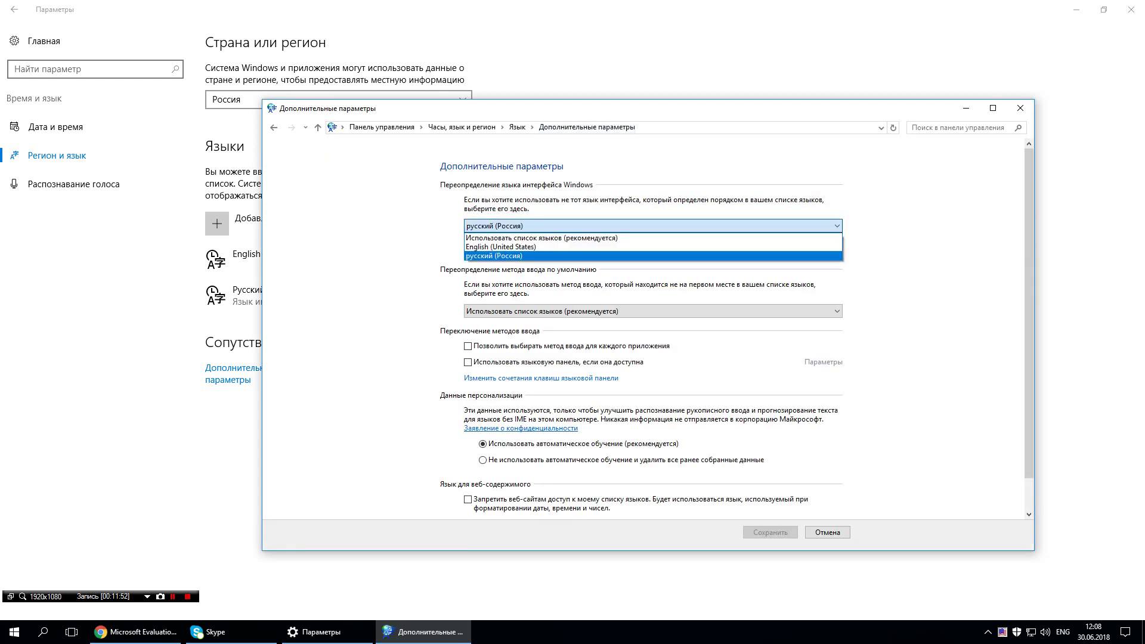
{"action": "key", "text": "Up"}
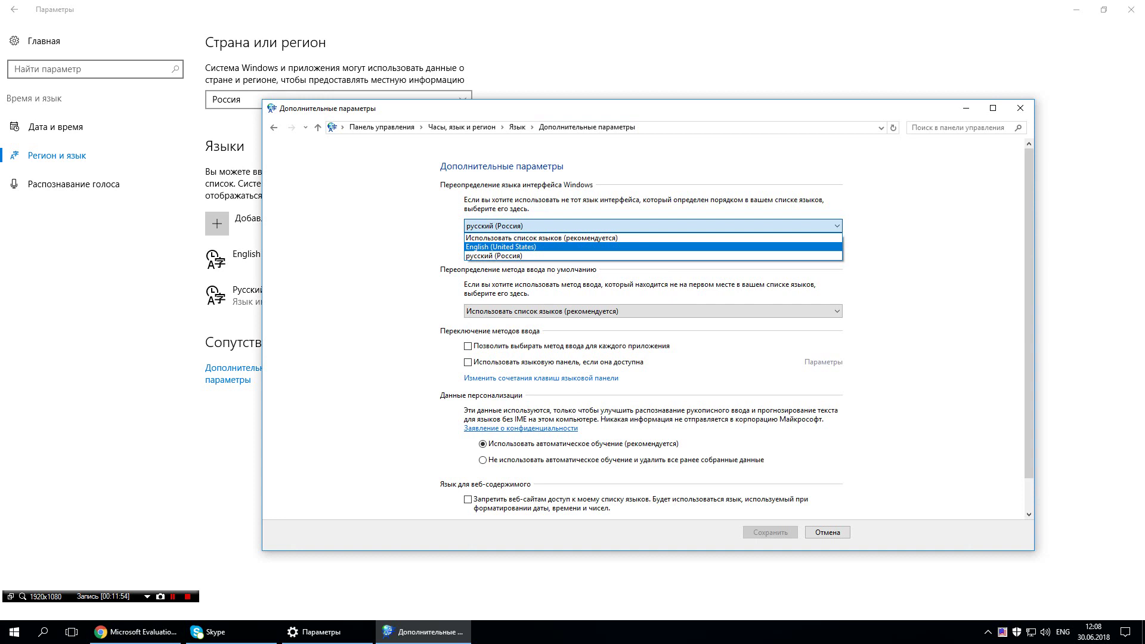
{"action": "key", "text": "Down"}
{"action": "key", "text": "Up"}
{"action": "left_click", "coordinate": [653, 225]}
{"action": "left_click", "coordinate": [652, 225]}
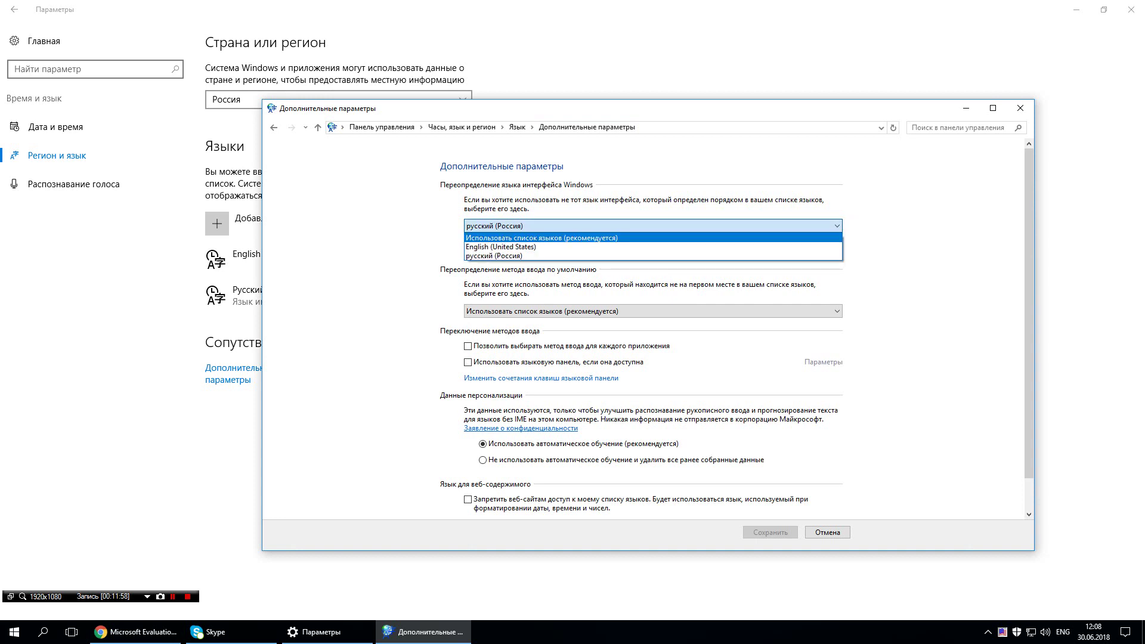
{"action": "key", "text": "Down"}
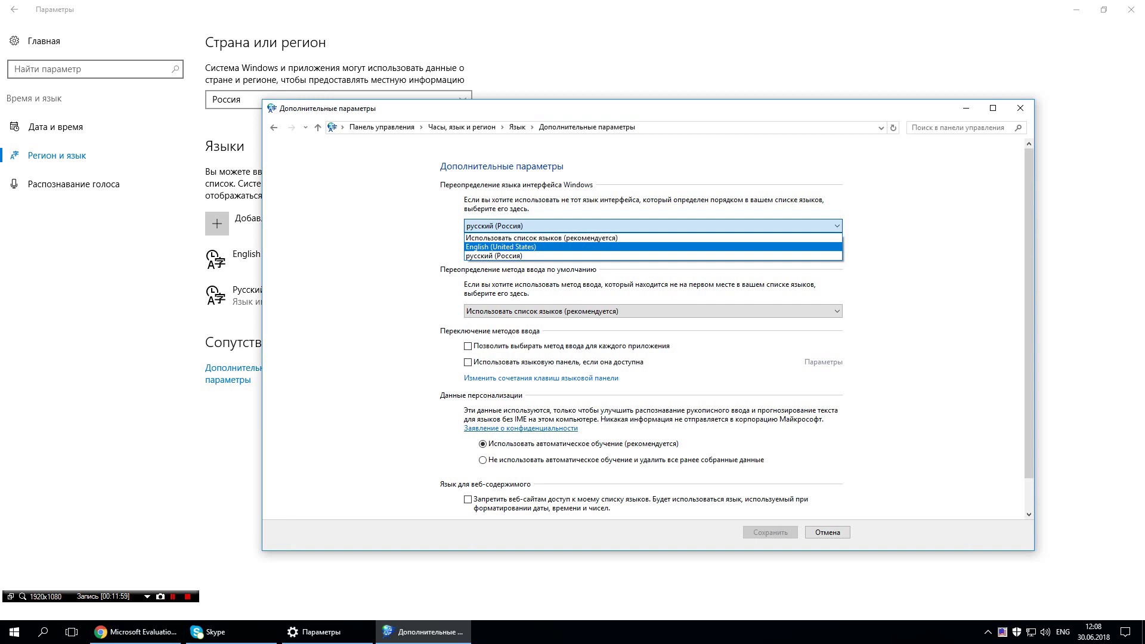
{"action": "key", "text": "Down"}
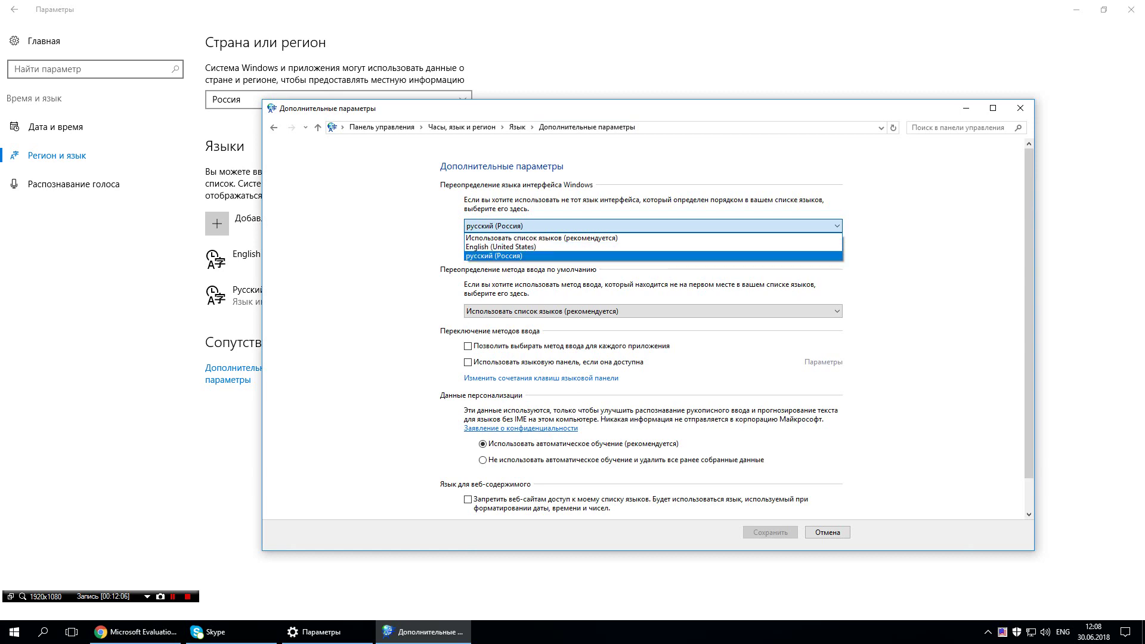
{"action": "key", "text": "Return"}
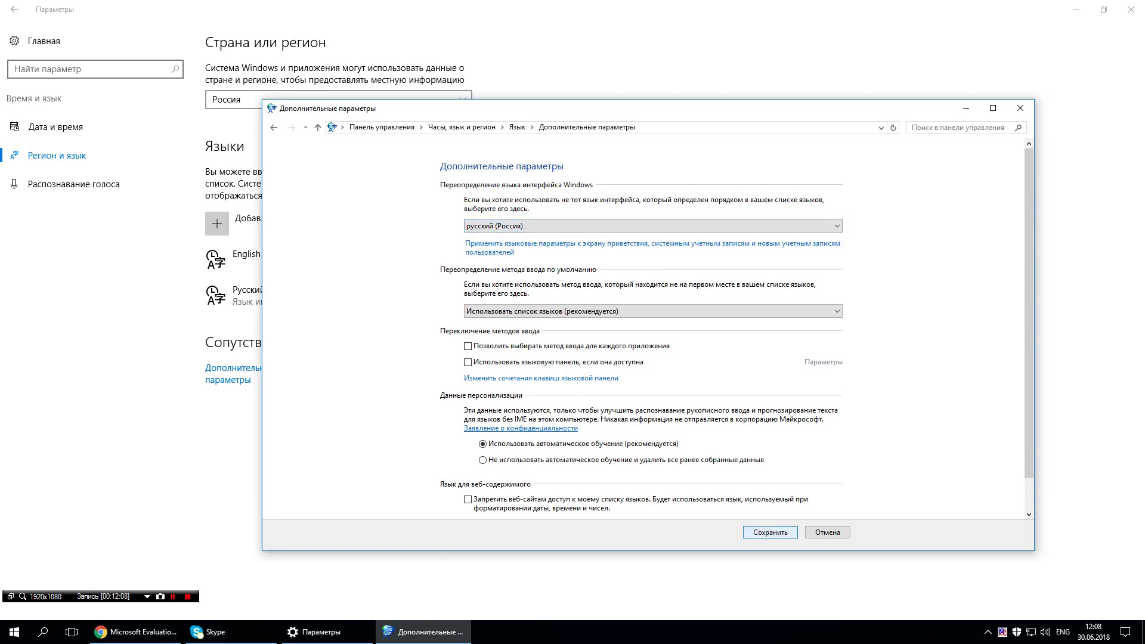
{"action": "left_click", "coordinate": [1020, 108]}
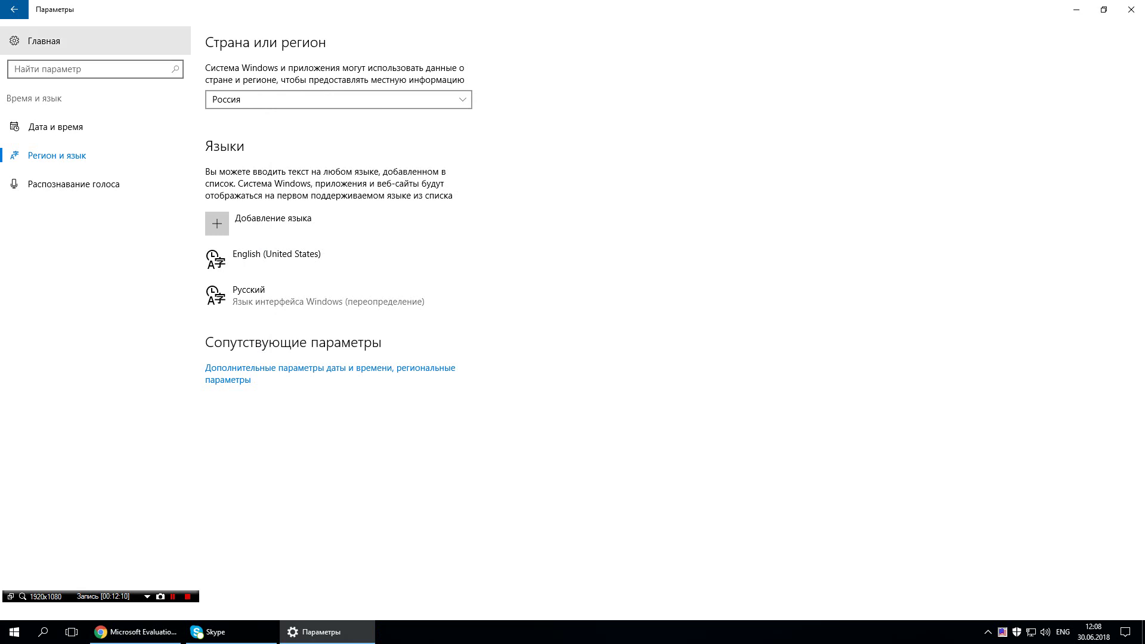
Review the accessibility settings for narrator, magnifier, high contrast, closed captions and mouse, and return to the settings home page.
{"action": "left_click", "coordinate": [14, 9]}
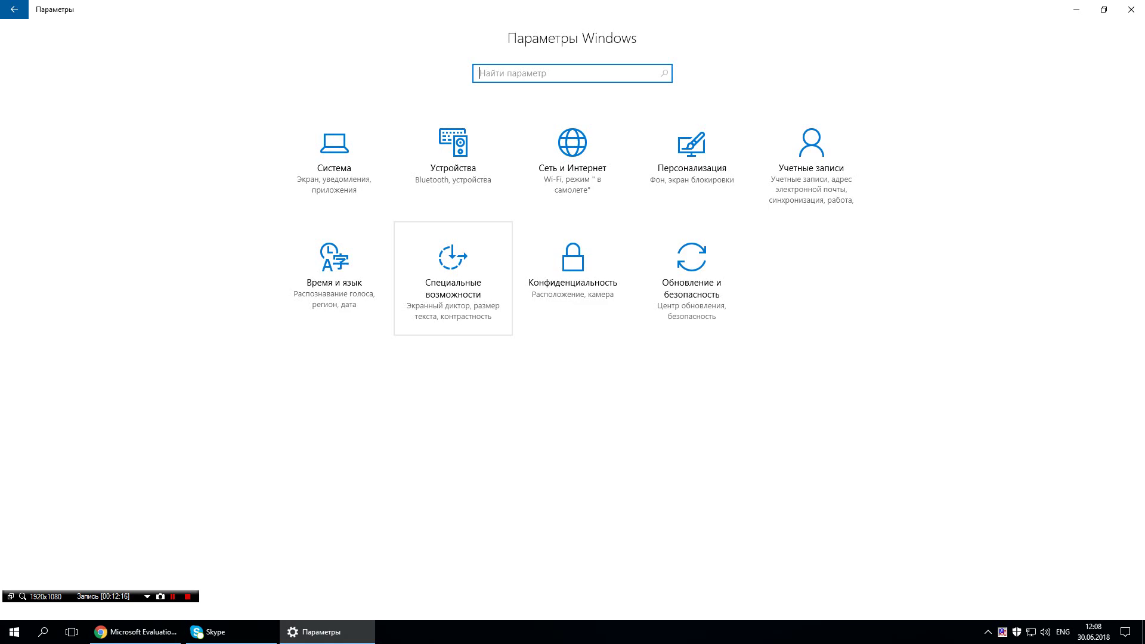
{"action": "left_click", "coordinate": [453, 279]}
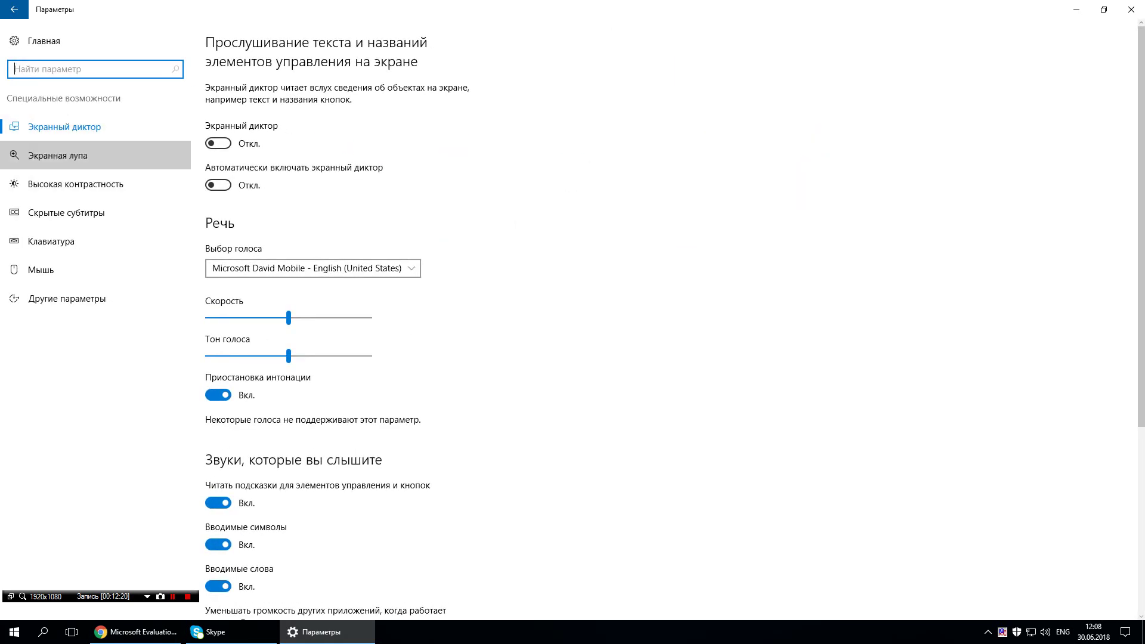
{"action": "left_click", "coordinate": [58, 155]}
{"action": "left_click", "coordinate": [65, 126]}
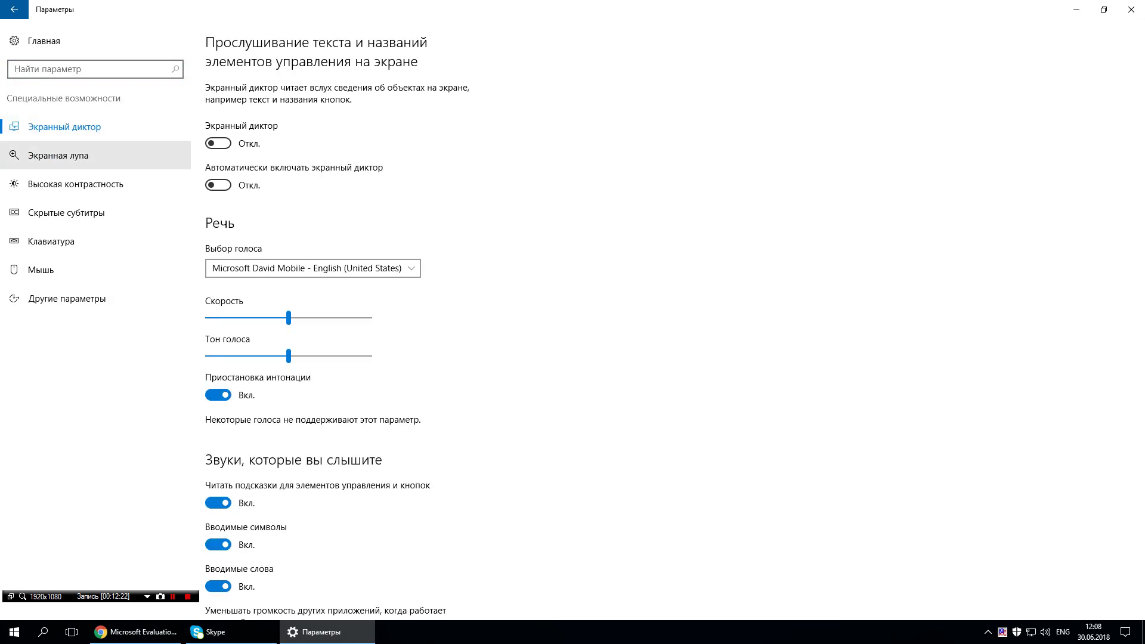
{"action": "left_click", "coordinate": [58, 155]}
{"action": "left_click", "coordinate": [76, 184]}
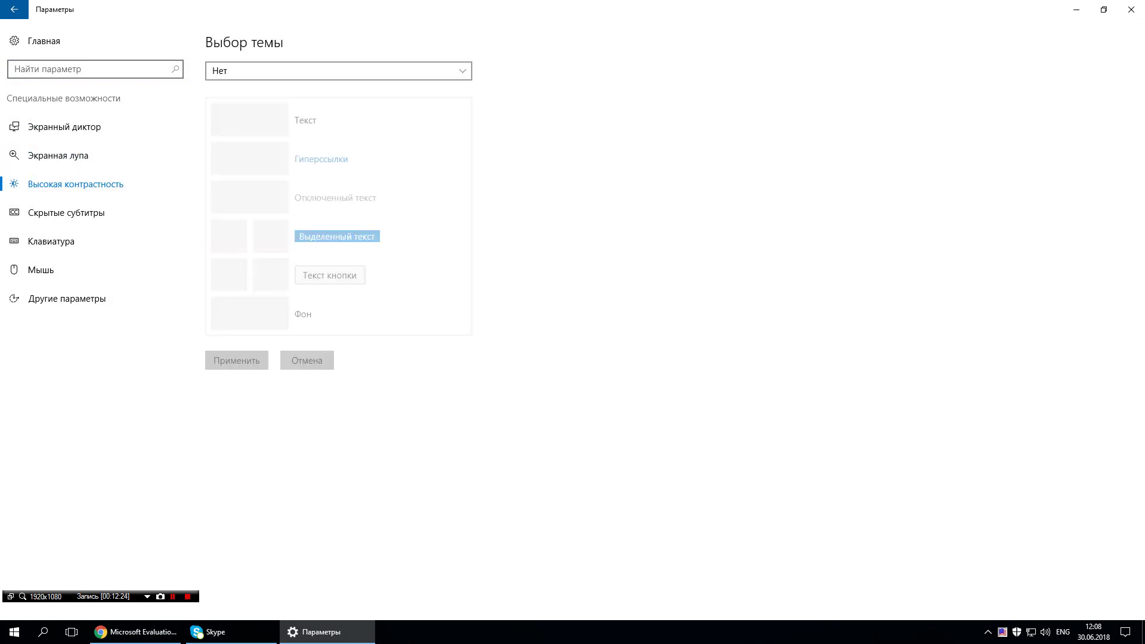
{"action": "left_click", "coordinate": [66, 213]}
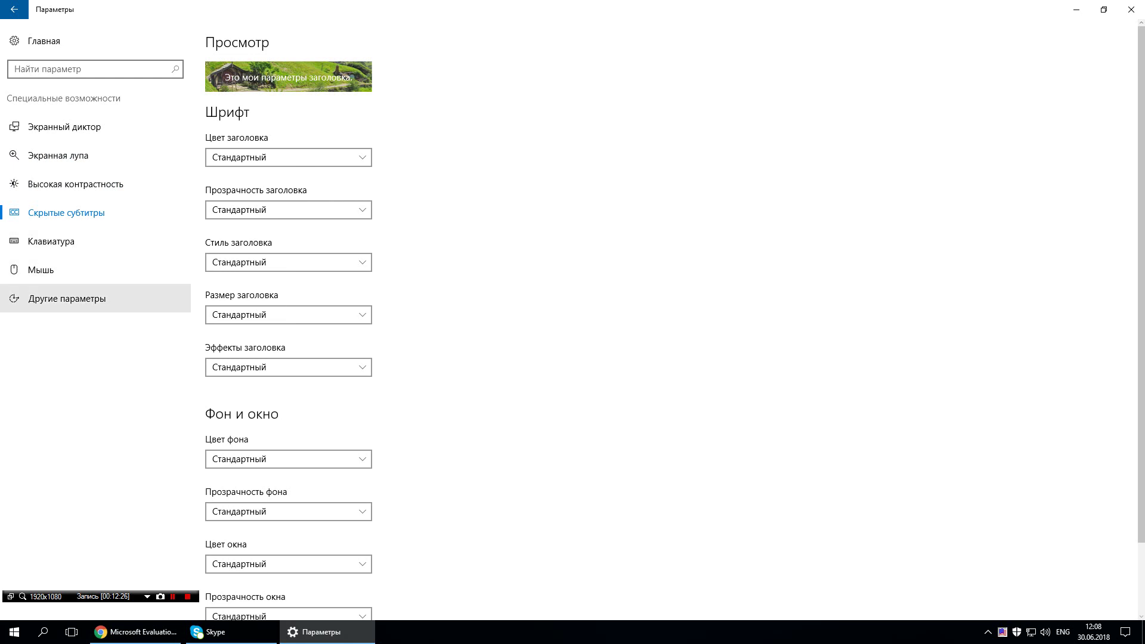
{"action": "left_click", "coordinate": [41, 269]}
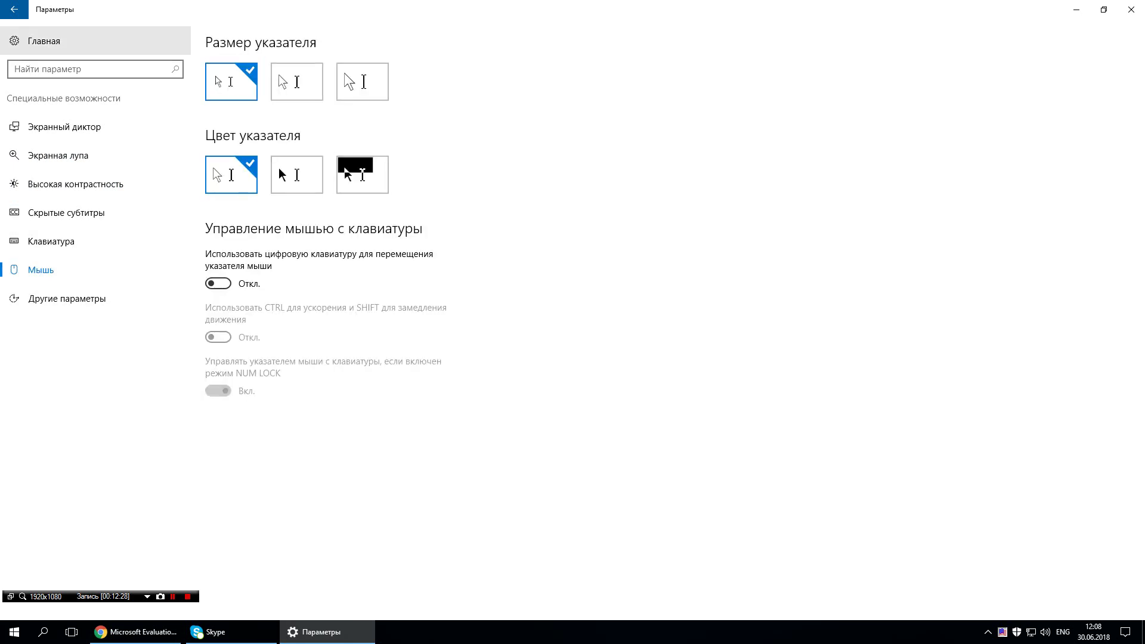
{"action": "left_click", "coordinate": [44, 40]}
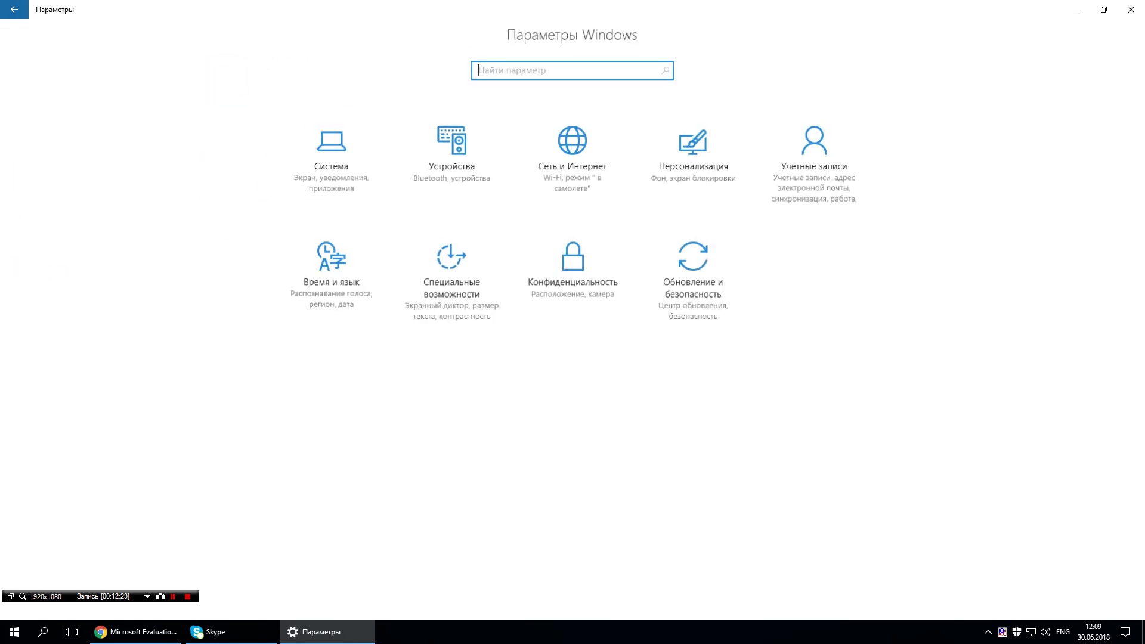
Review the general, location, camera and microphone privacy settings and return to the settings home page.
{"action": "left_click", "coordinate": [573, 278]}
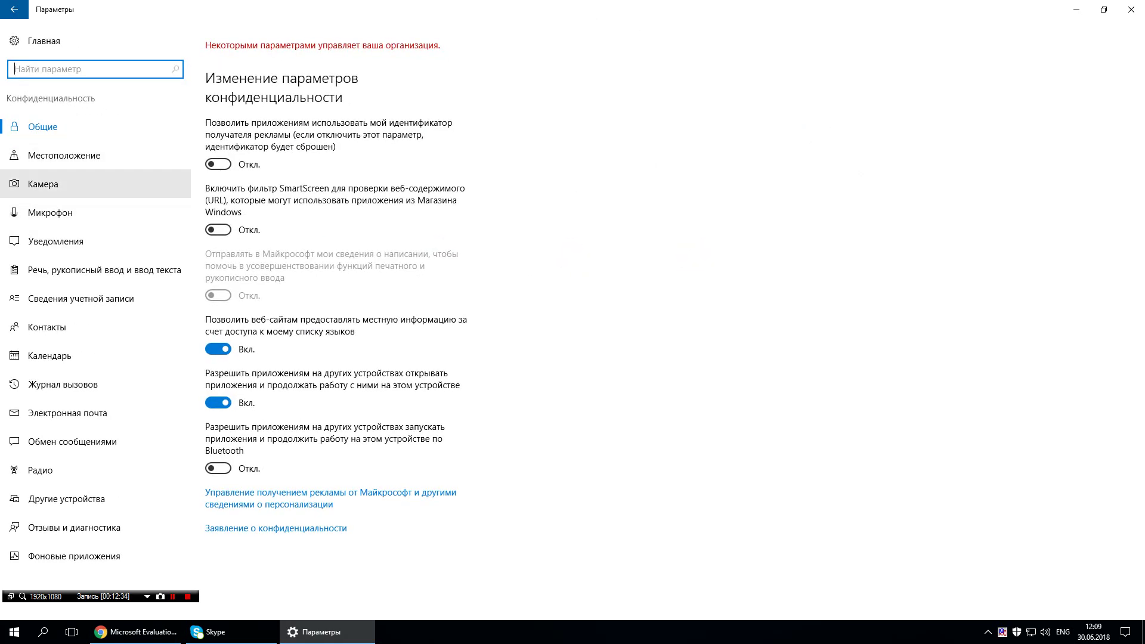
{"action": "left_click", "coordinate": [64, 155]}
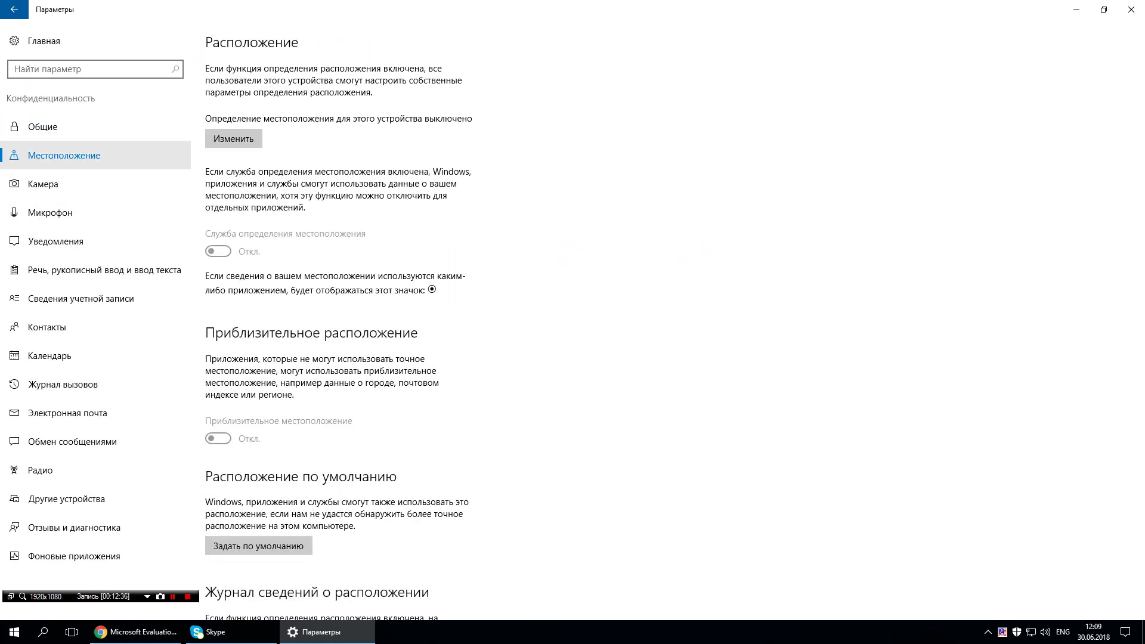
{"action": "left_click", "coordinate": [43, 184]}
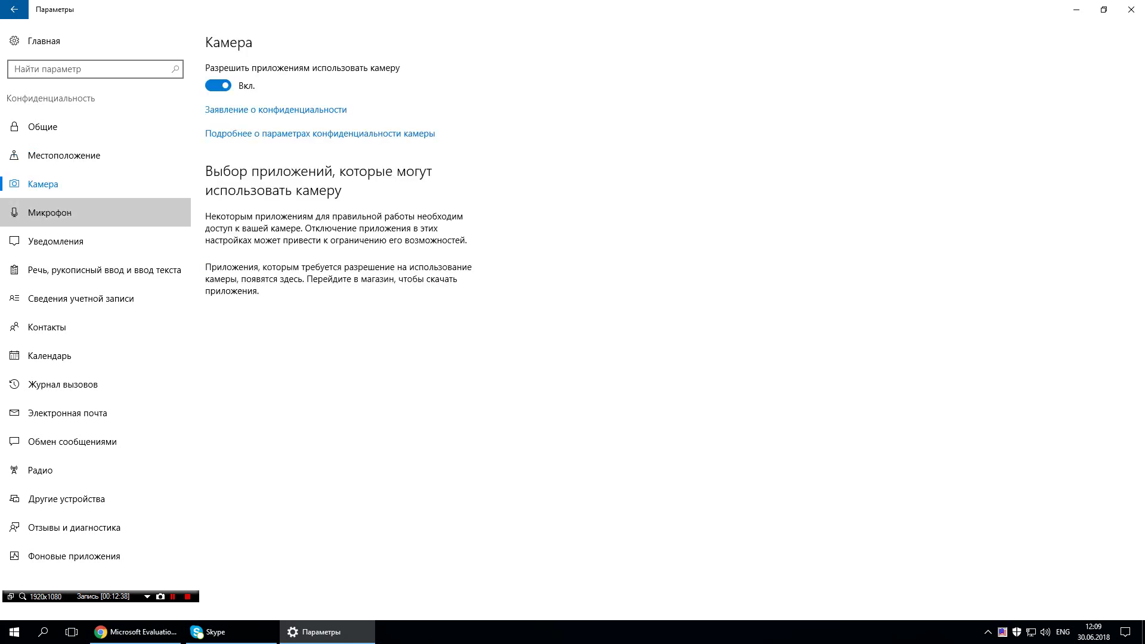
{"action": "left_click", "coordinate": [50, 213]}
{"action": "left_click", "coordinate": [15, 10]}
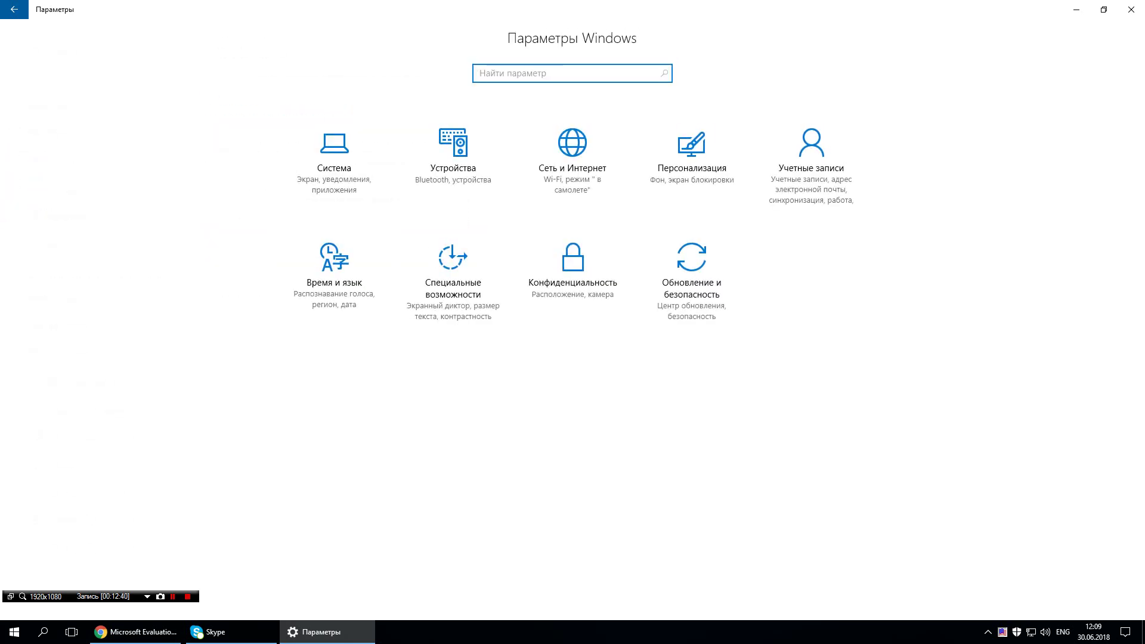
Review the Windows Update page in the update and security category, and close the settings.
{"action": "left_click", "coordinate": [691, 279]}
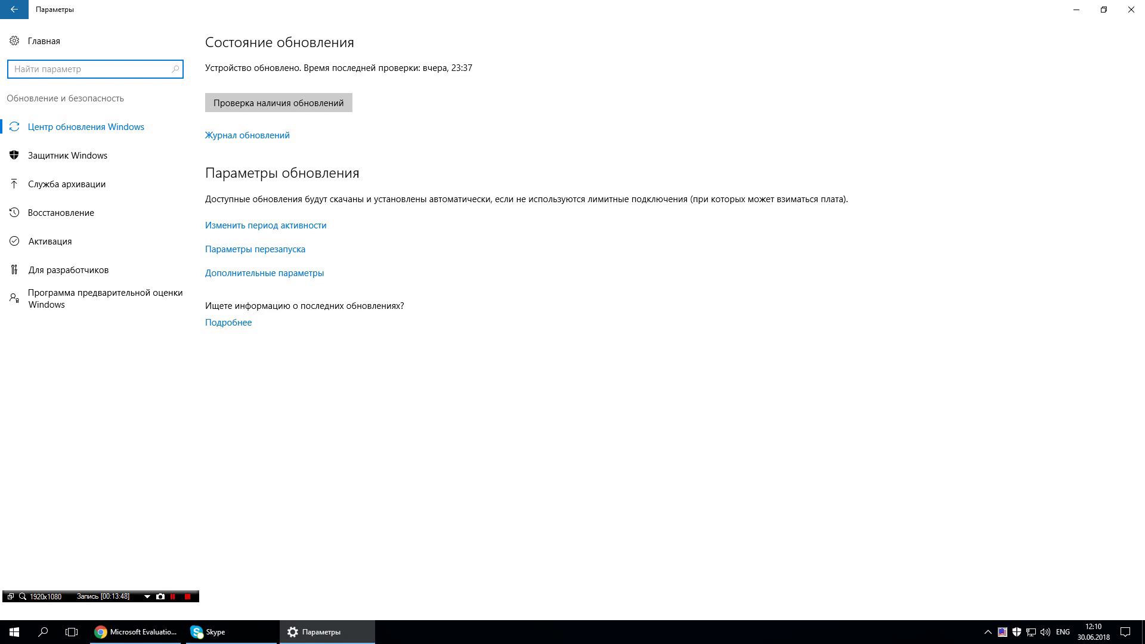
{"action": "left_click", "coordinate": [15, 9]}
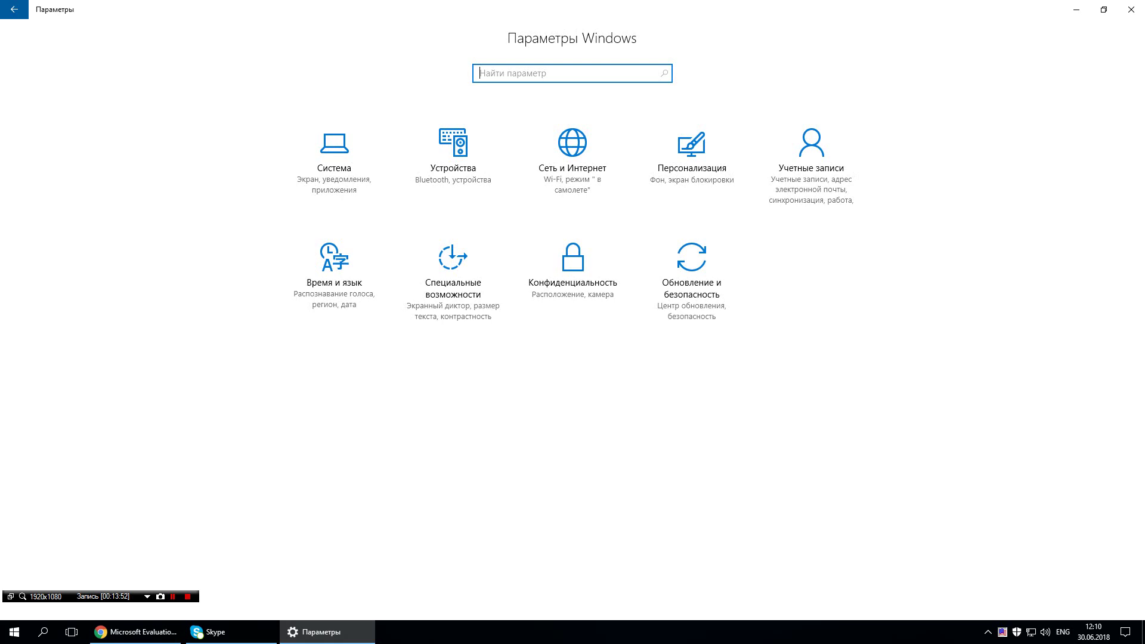
{"action": "key", "text": "alt+Left"}
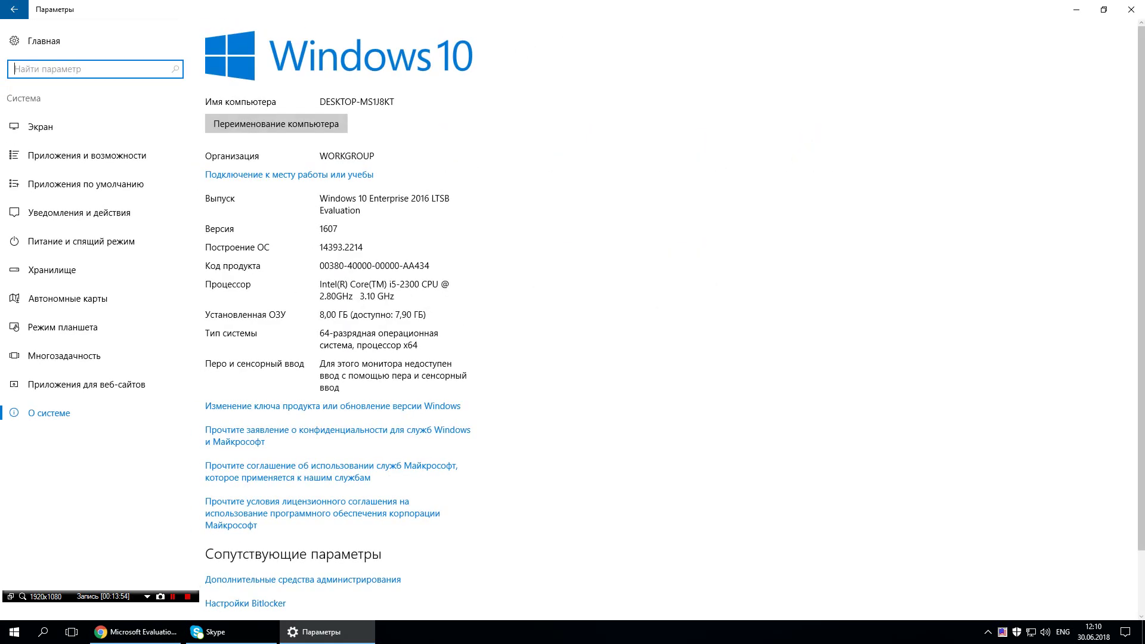
{"action": "key", "text": "alt+F4"}
Refresh the desktop and open Защитник Windows from the Служебные — Windows program folder.
{"action": "right_click", "coordinate": [322, 276]}
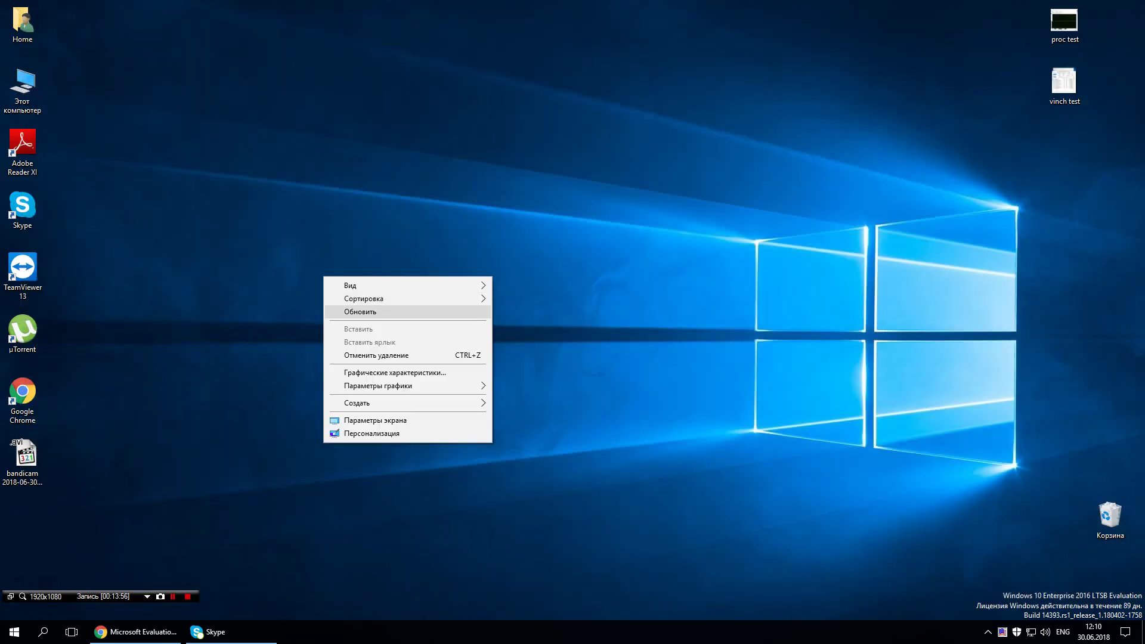
{"action": "left_click", "coordinate": [358, 312]}
{"action": "key", "text": "super"}
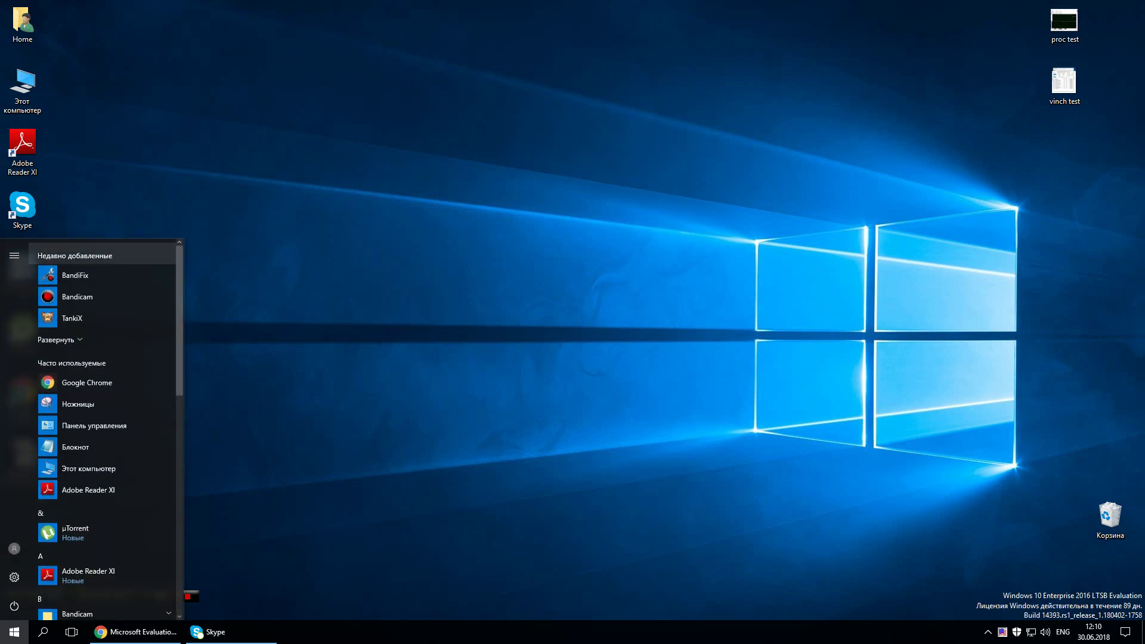
{"action": "scroll", "coordinate": [102, 292], "scroll_direction": "down", "scroll_amount": 10}
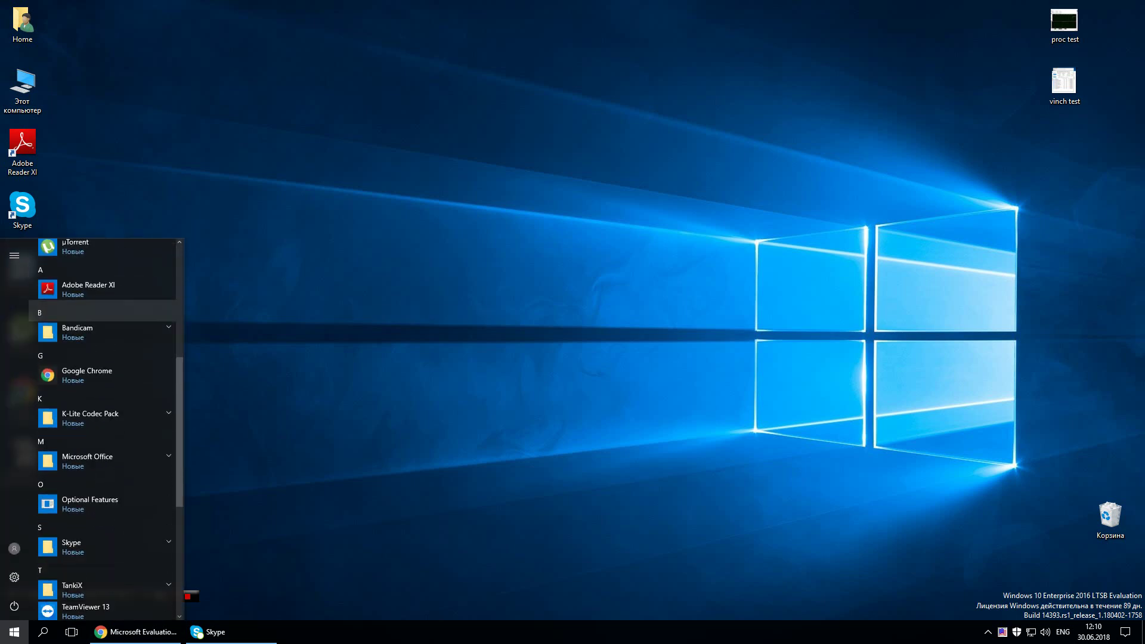
{"action": "left_click", "coordinate": [102, 513]}
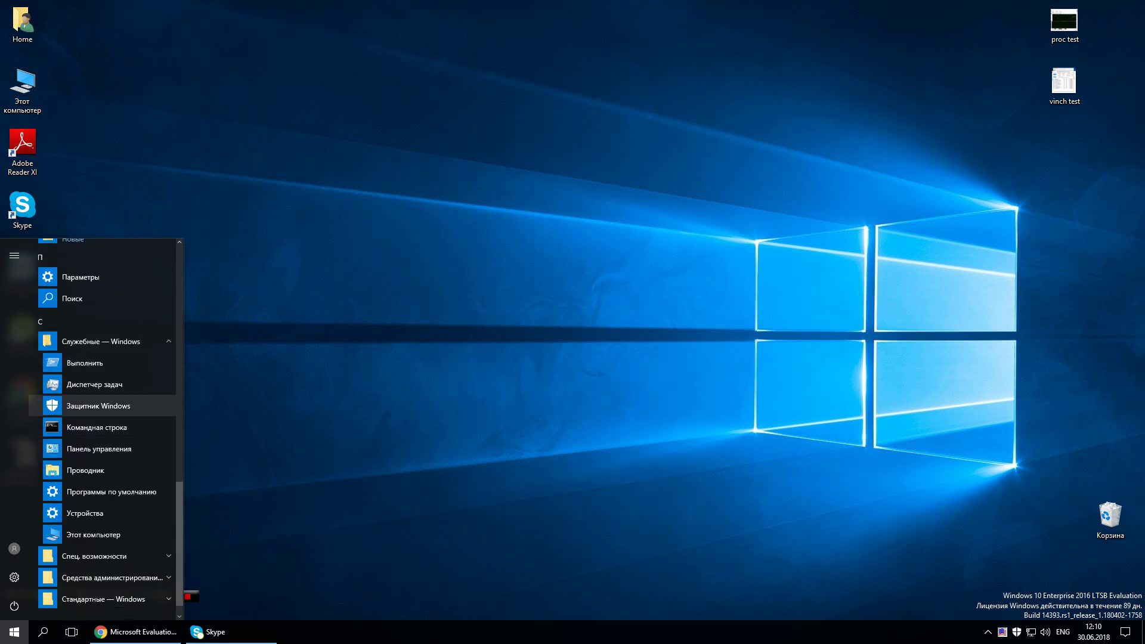
{"action": "left_click", "coordinate": [95, 405]}
{"action": "left_click_drag", "start_coordinate": [537, 152], "coordinate": [669, 151]}
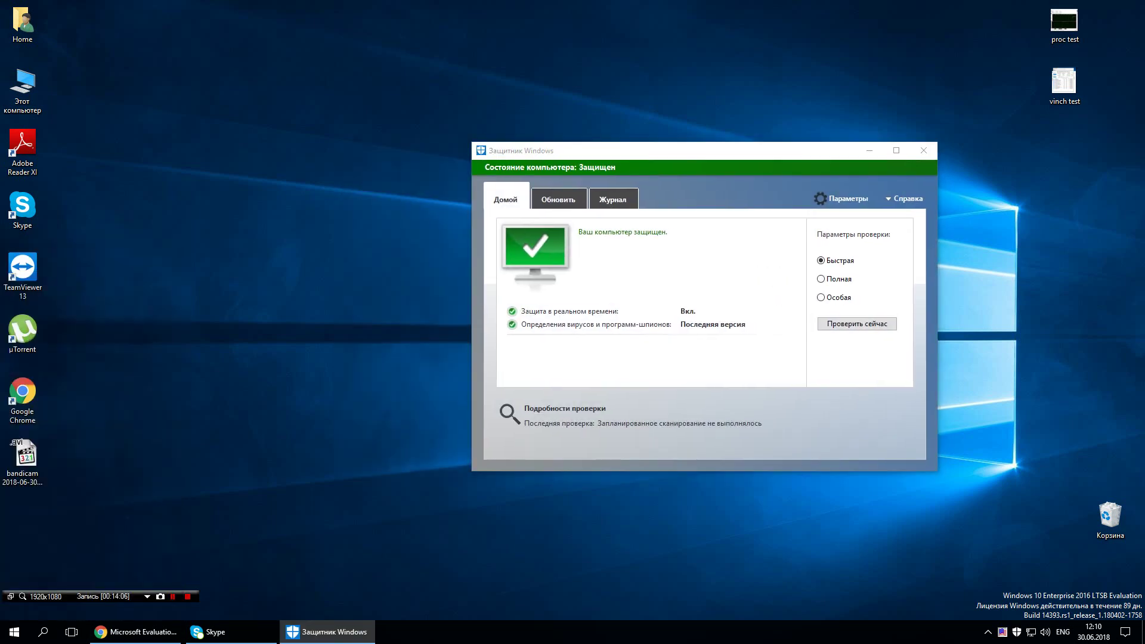
Refresh the desktop again and move the Защитник Windows window closer to the middle of the desktop.
{"action": "right_click", "coordinate": [281, 172]}
{"action": "left_click", "coordinate": [310, 209]}
{"action": "left_click_drag", "start_coordinate": [573, 150], "coordinate": [482, 164]}
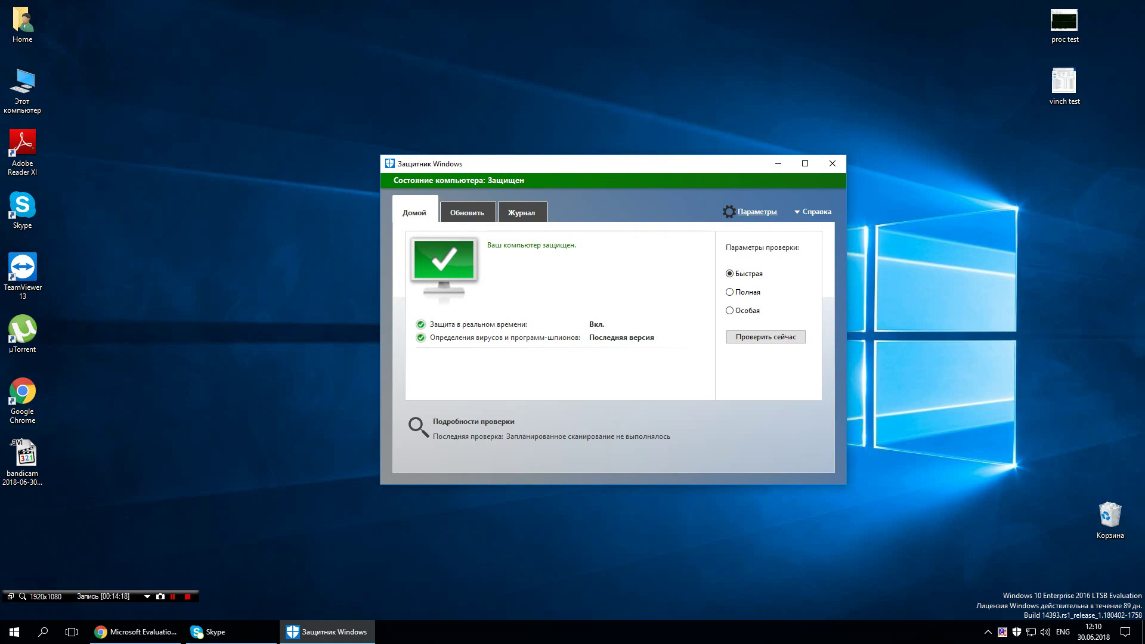
Review the protection settings of Защитник Windows and return to its main window.
{"action": "left_click", "coordinate": [756, 212]}
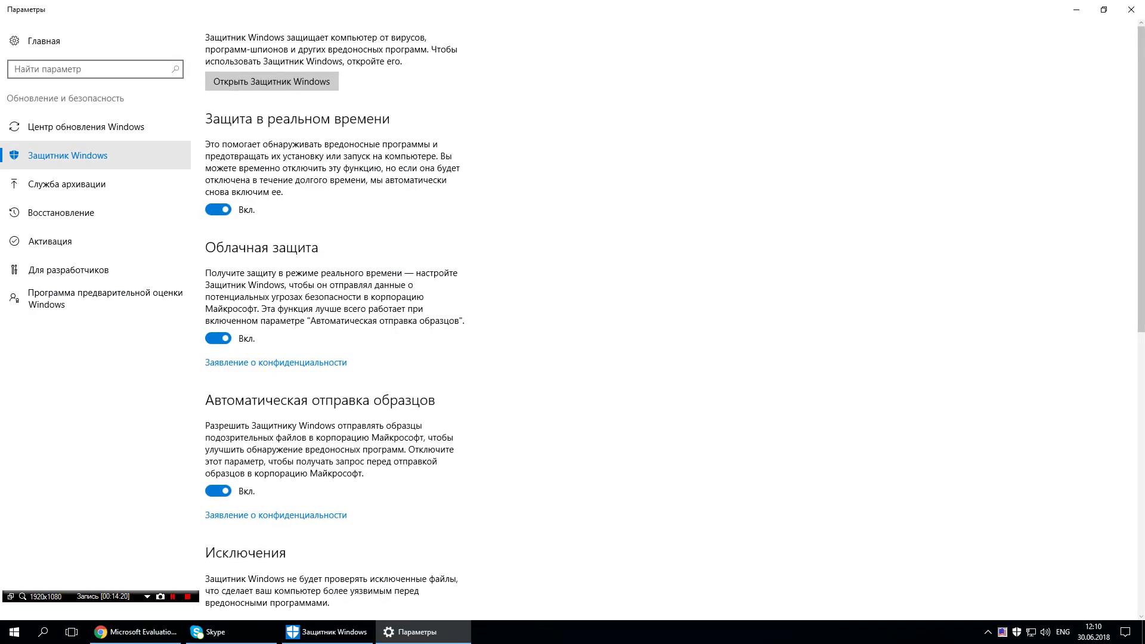
{"action": "scroll", "coordinate": [334, 323], "scroll_direction": "down", "scroll_amount": 5}
{"action": "scroll", "coordinate": [335, 322], "scroll_direction": "up", "scroll_amount": 5}
{"action": "left_click", "coordinate": [1131, 10]}
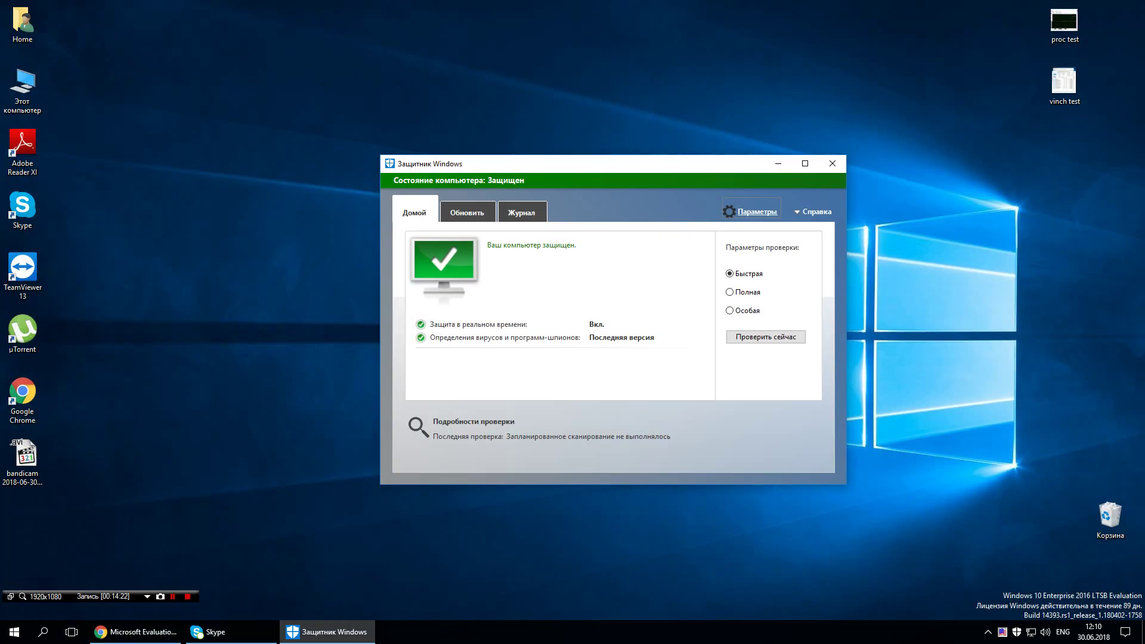
{"action": "left_click_drag", "start_coordinate": [480, 161], "coordinate": [486, 160]}
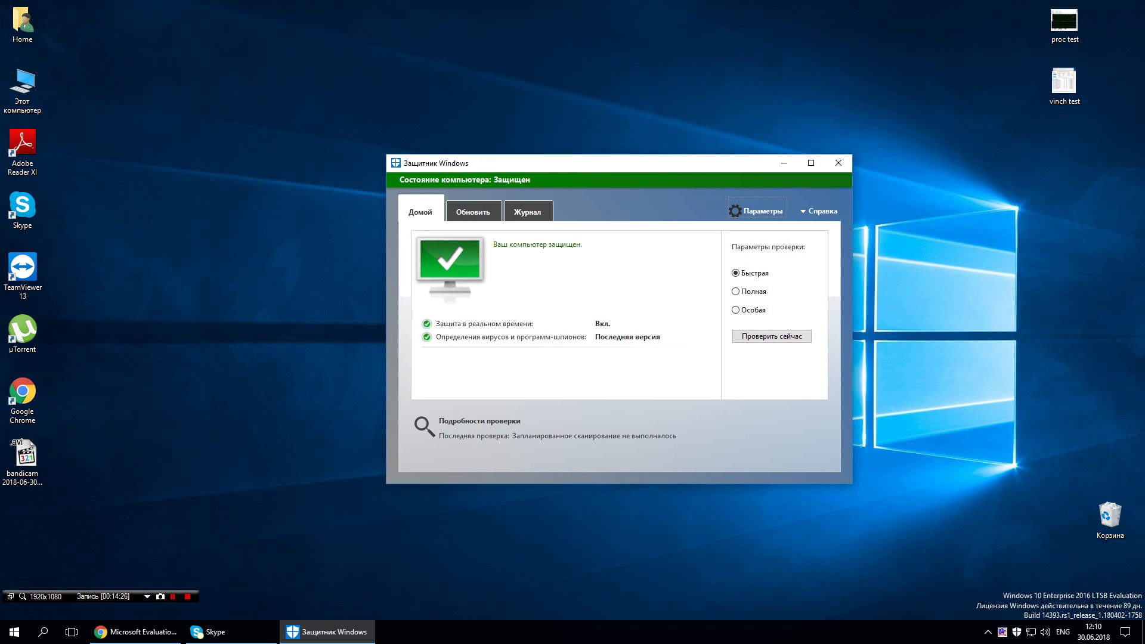
Look over the real-time, cloud and sample submission options in the Защитник Windows settings, and close both the settings and Защитник Windows.
{"action": "left_click_drag", "start_coordinate": [671, 167], "coordinate": [687, 167]}
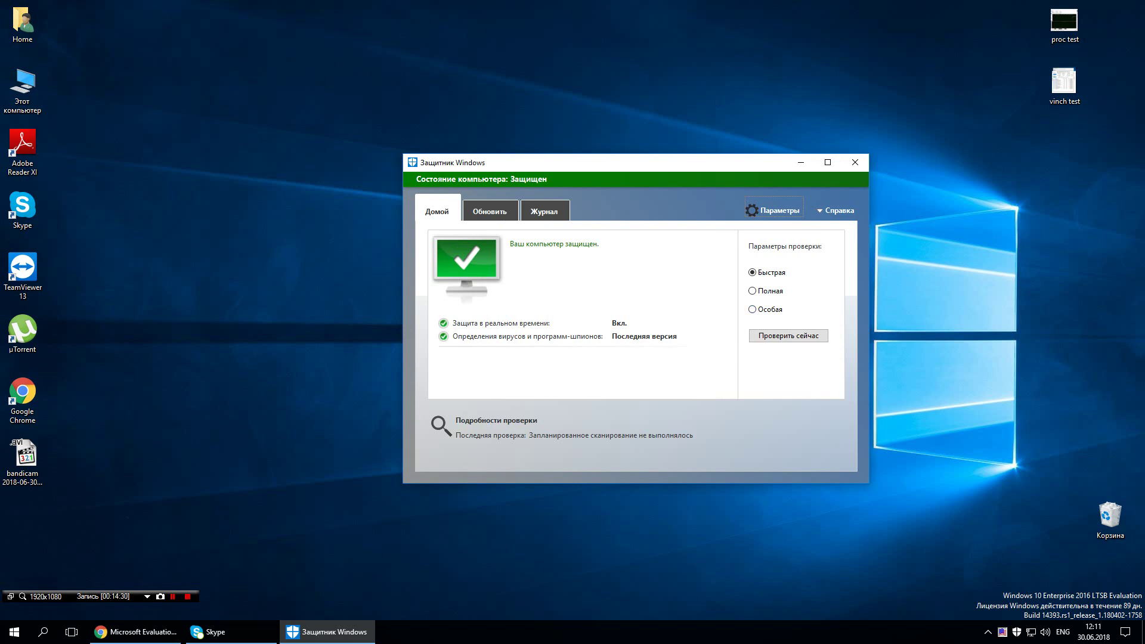
{"action": "left_click", "coordinate": [772, 210]}
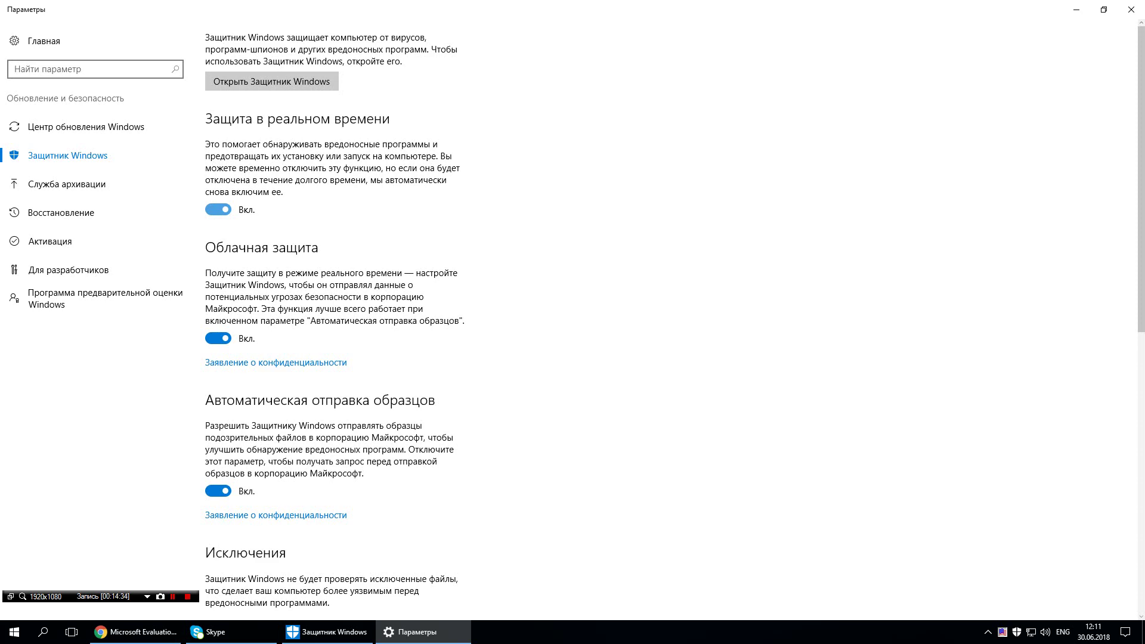
{"action": "left_click", "coordinate": [1131, 10]}
{"action": "left_click_drag", "start_coordinate": [636, 163], "coordinate": [650, 162]}
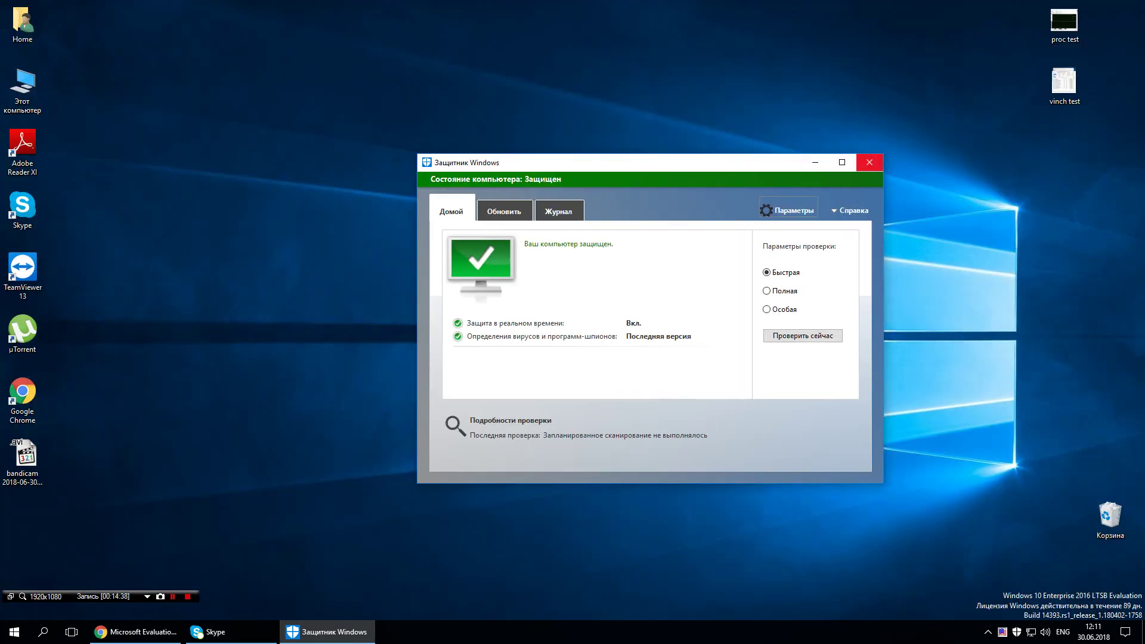
{"action": "left_click", "coordinate": [869, 163]}
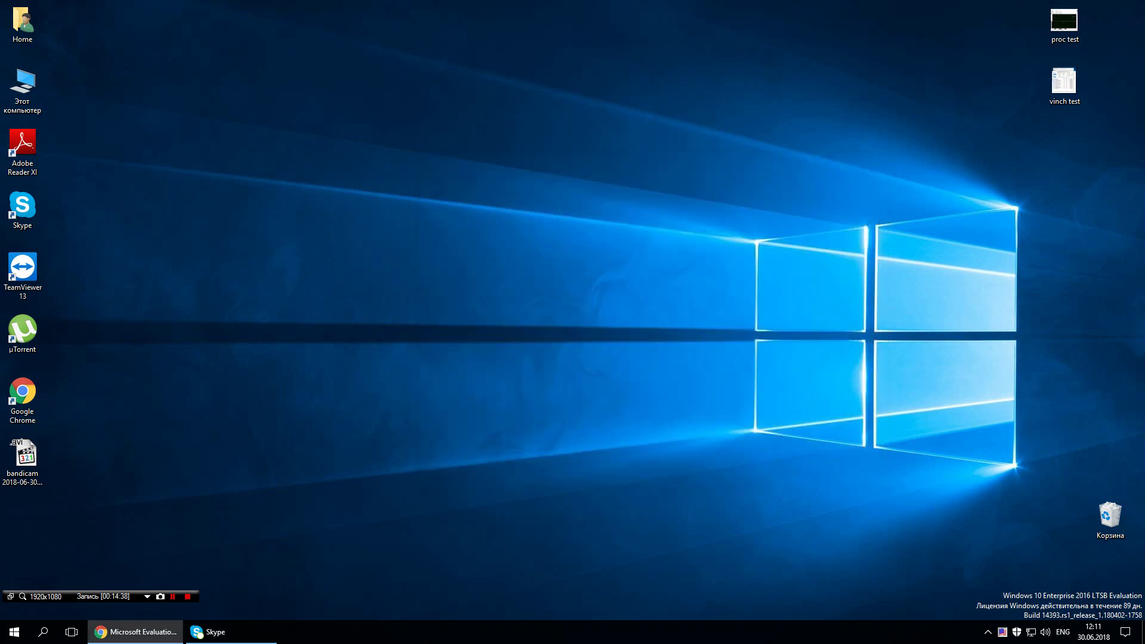
Open Панель управления from the Служебные — Windows program folder, look over its items and close it.
{"action": "left_click", "coordinate": [14, 632]}
{"action": "scroll", "coordinate": [90, 293], "scroll_direction": "down", "scroll_amount": 1}
{"action": "scroll", "coordinate": [89, 292], "scroll_direction": "down", "scroll_amount": 10}
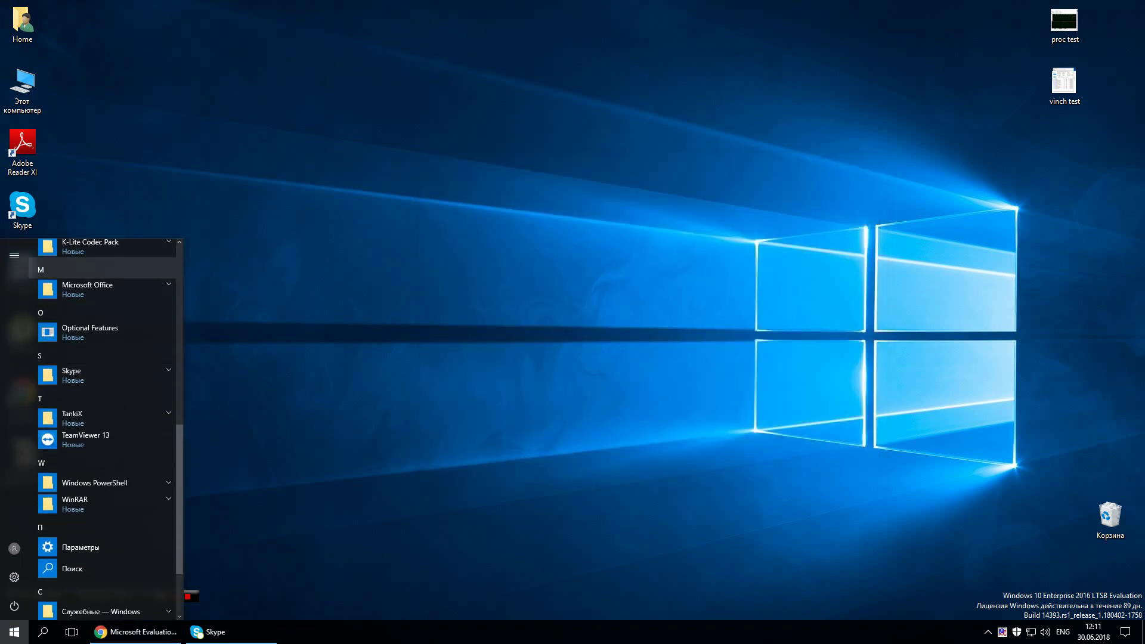
{"action": "left_click", "coordinate": [101, 513]}
{"action": "scroll", "coordinate": [100, 406], "scroll_direction": "down", "scroll_amount": 3}
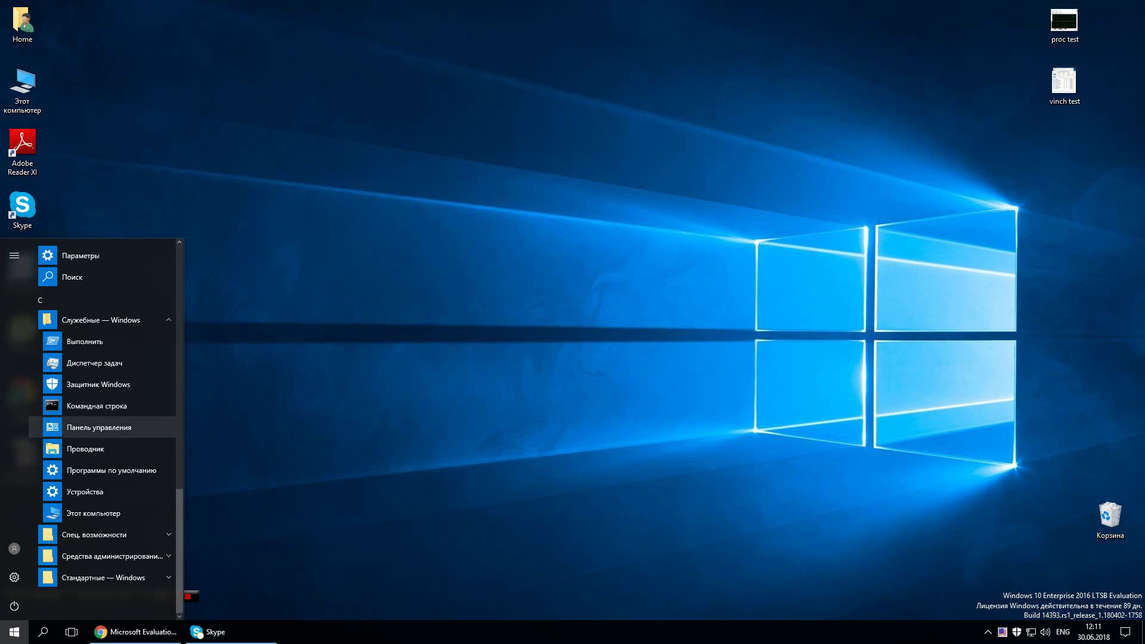
{"action": "left_click", "coordinate": [98, 427]}
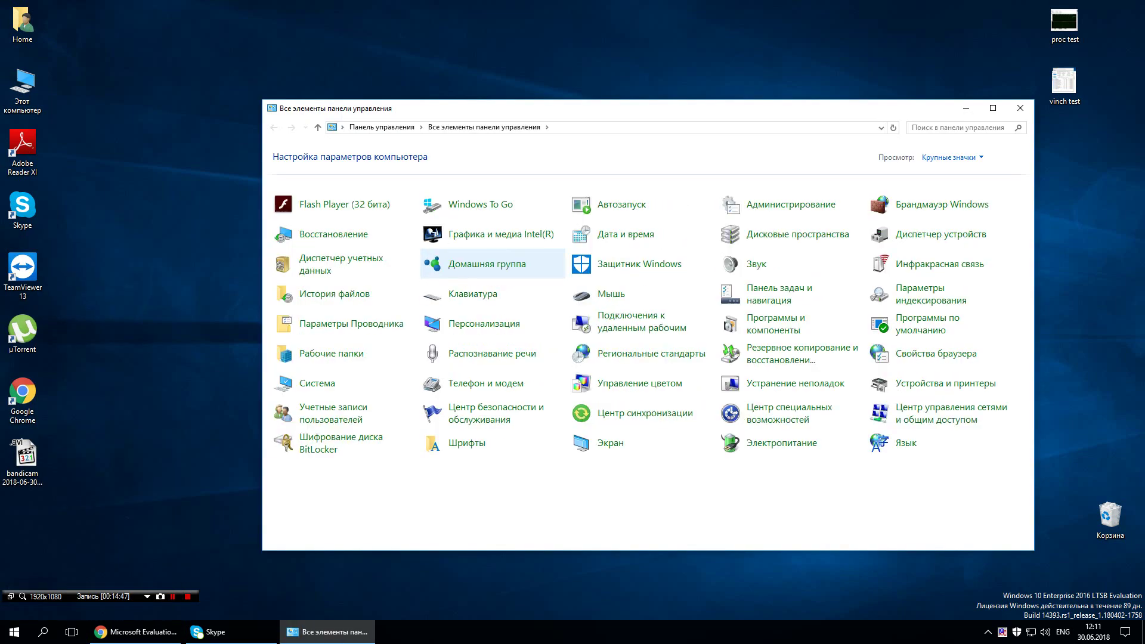
{"action": "left_click", "coordinate": [984, 108]}
Open Программы и компоненты, shrink and reposition its window, review the installed programs and close it.
{"action": "right_click", "coordinate": [14, 632]}
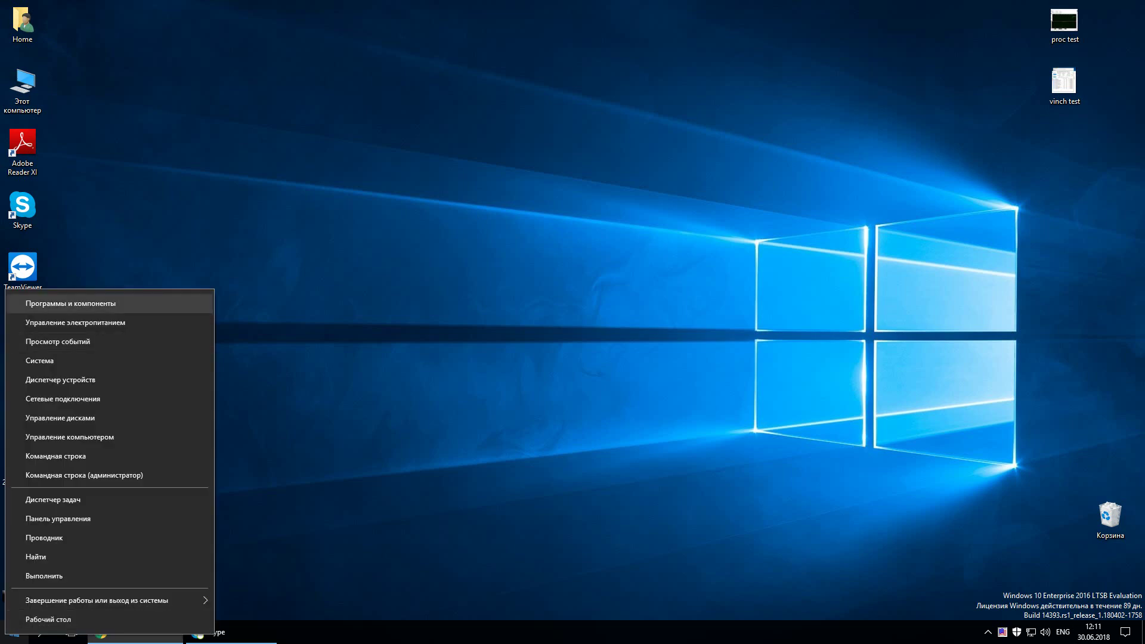
{"action": "left_click", "coordinate": [71, 303]}
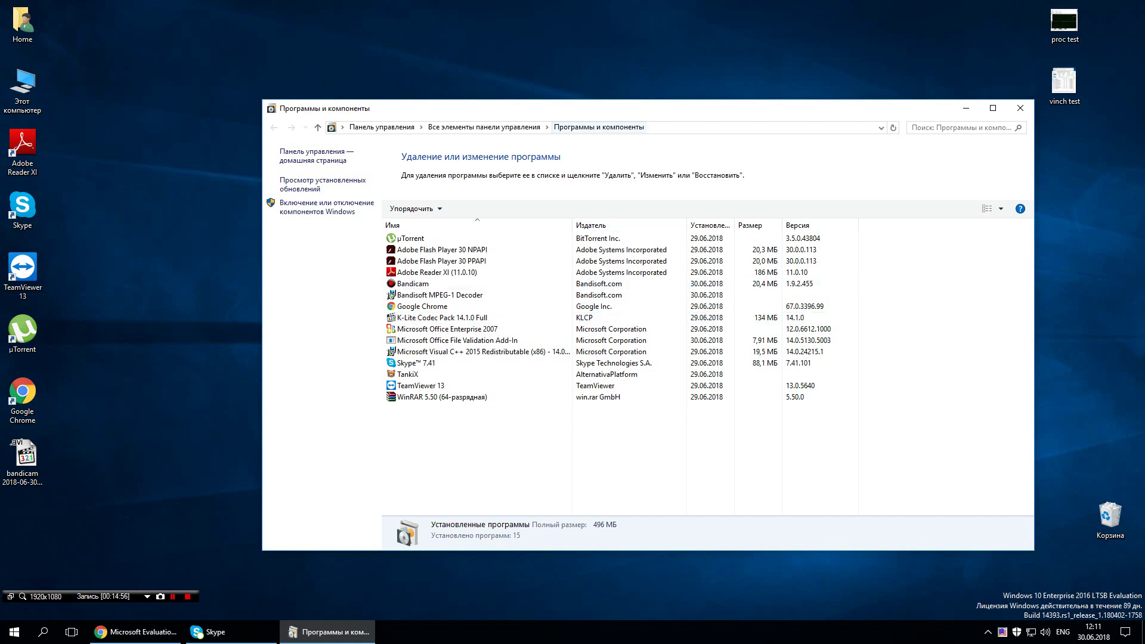
{"action": "left_click_drag", "start_coordinate": [613, 99], "coordinate": [595, 86]}
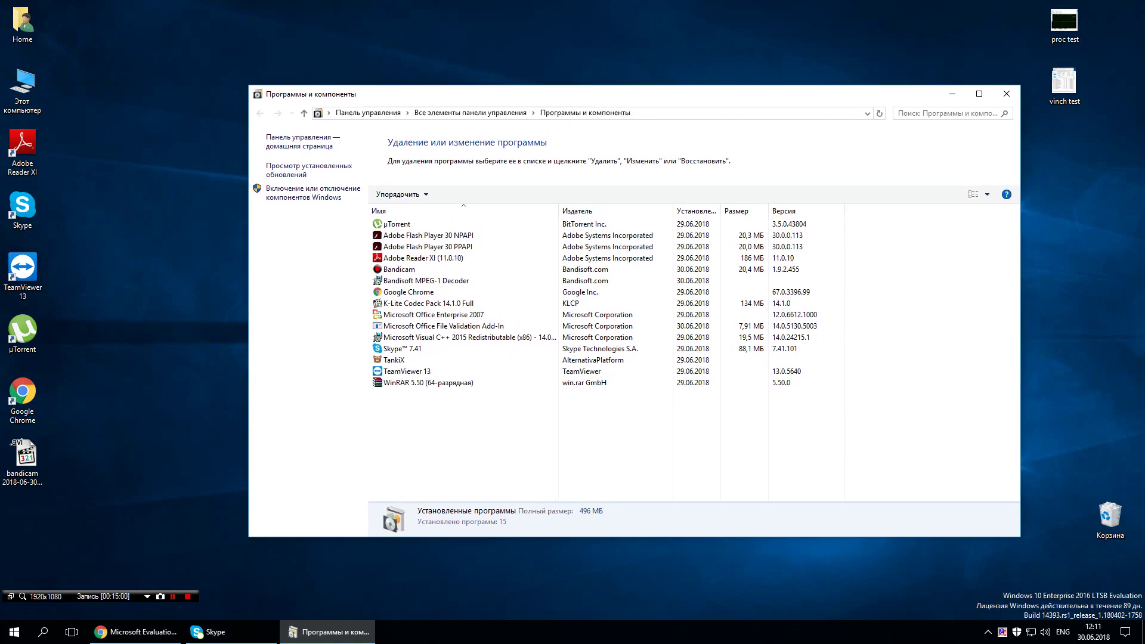
{"action": "left_click_drag", "start_coordinate": [1020, 537], "coordinate": [905, 510]}
{"action": "left_click_drag", "start_coordinate": [410, 99], "coordinate": [438, 103]}
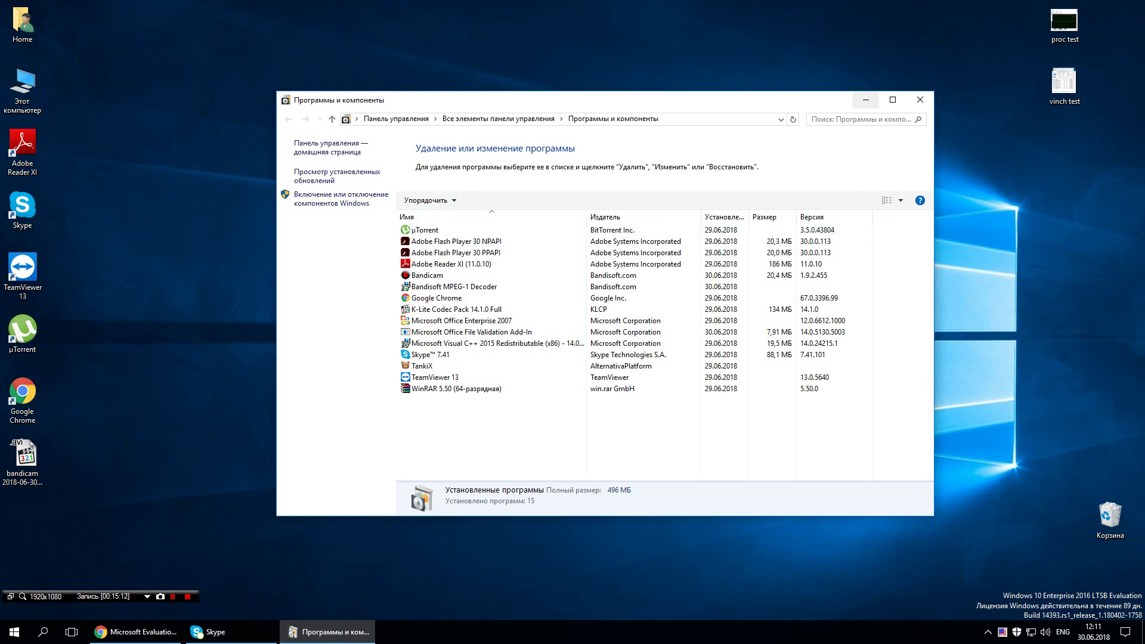
{"action": "left_click", "coordinate": [921, 100]}
Open Брандмауэр Windows в режиме повышенной безопасности from the Средства администрирования program folder.
{"action": "left_click", "coordinate": [15, 632]}
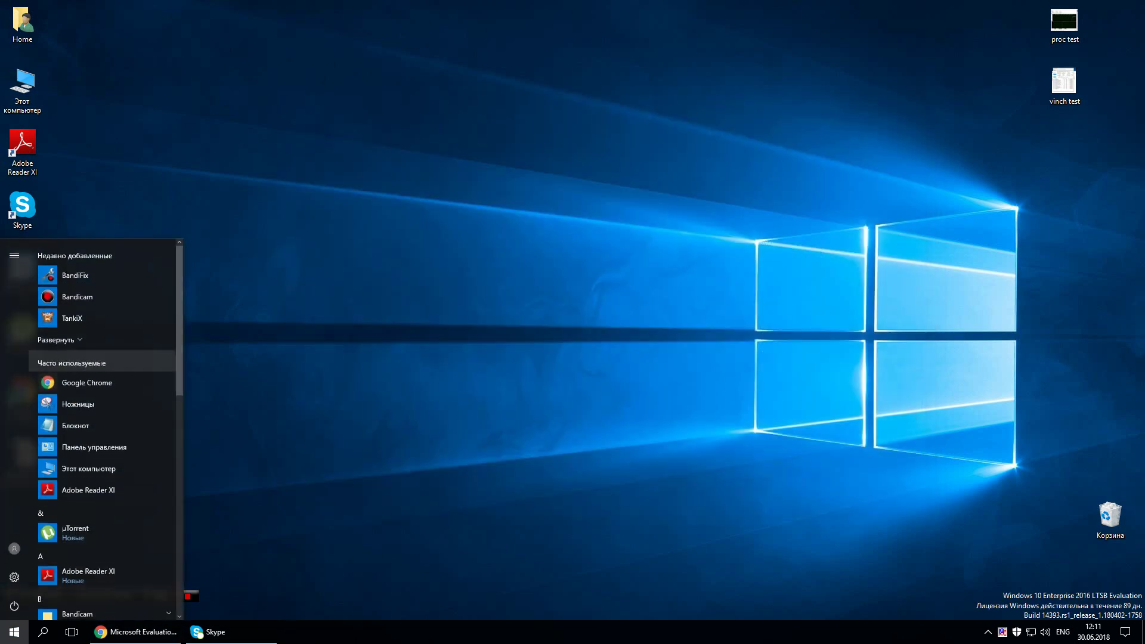
{"action": "scroll", "coordinate": [101, 448], "scroll_direction": "down", "scroll_amount": 8}
{"action": "left_click", "coordinate": [101, 513]}
{"action": "scroll", "coordinate": [101, 429], "scroll_direction": "down", "scroll_amount": 3}
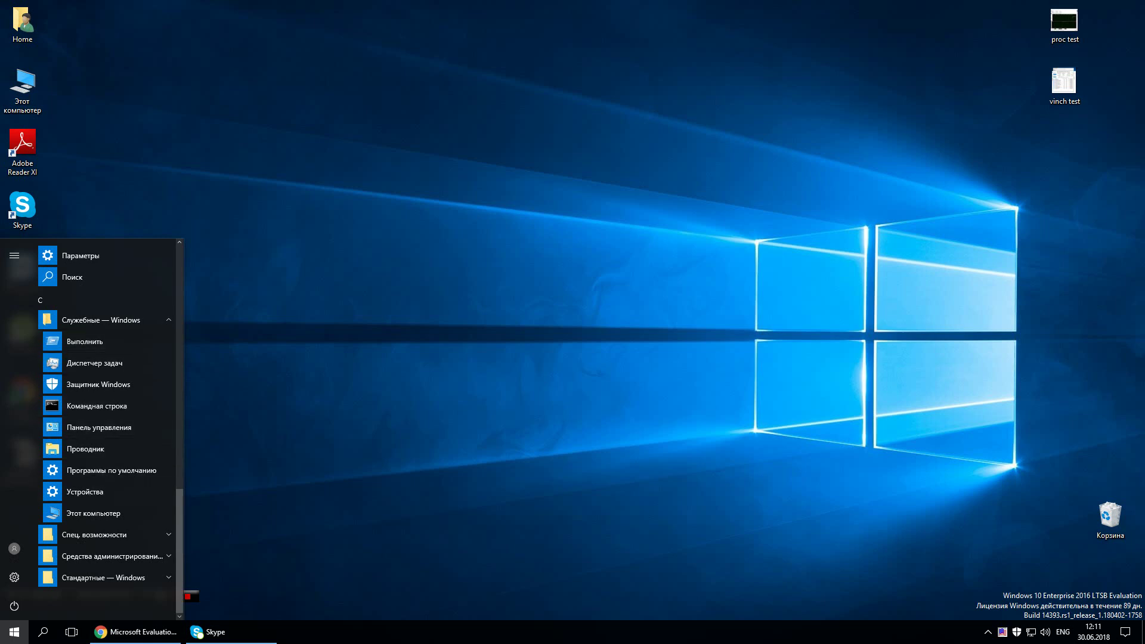
{"action": "left_click", "coordinate": [94, 534]}
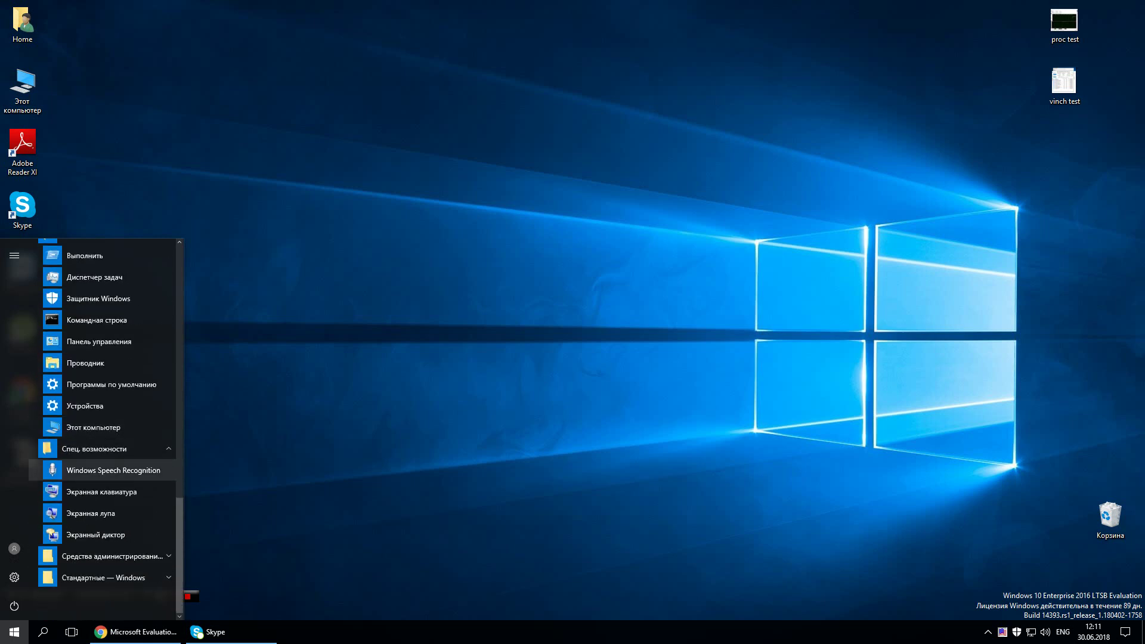
{"action": "left_click", "coordinate": [101, 556]}
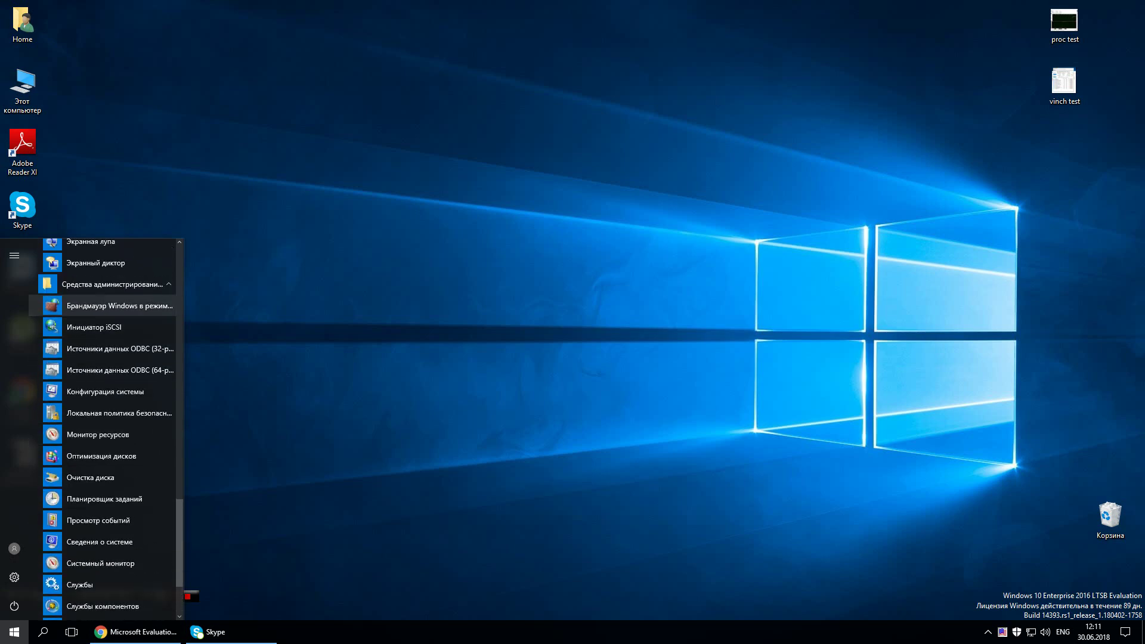
{"action": "left_click", "coordinate": [102, 306]}
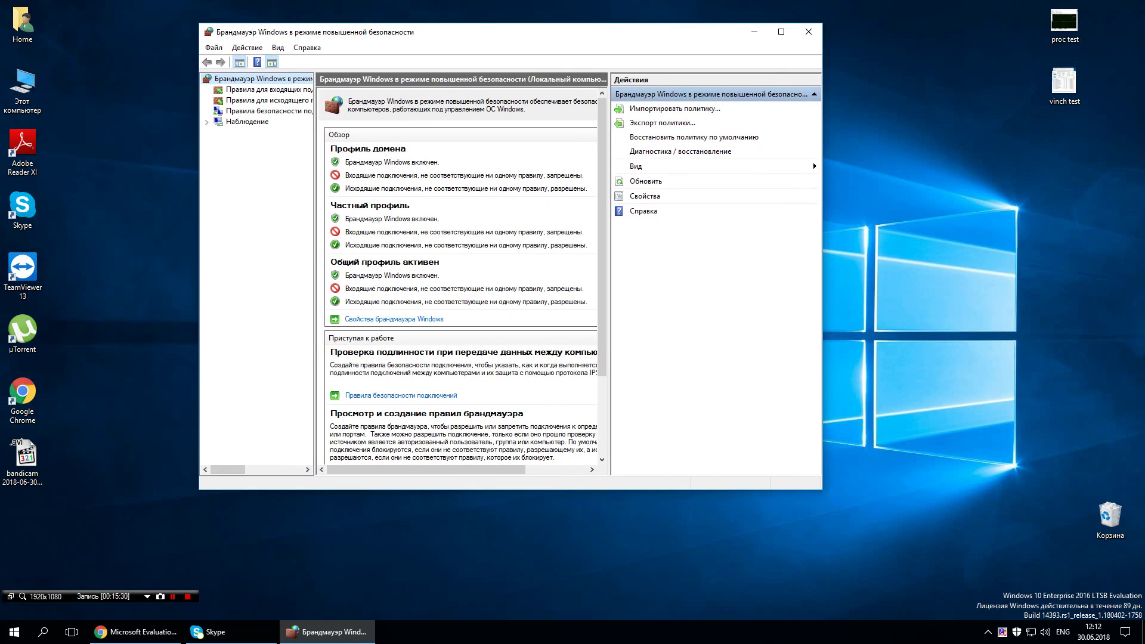
Enlarge the firewall window, review the inbound and outbound rules with the name column widened, and close the firewall.
{"action": "left_click_drag", "start_coordinate": [822, 489], "coordinate": [889, 549]}
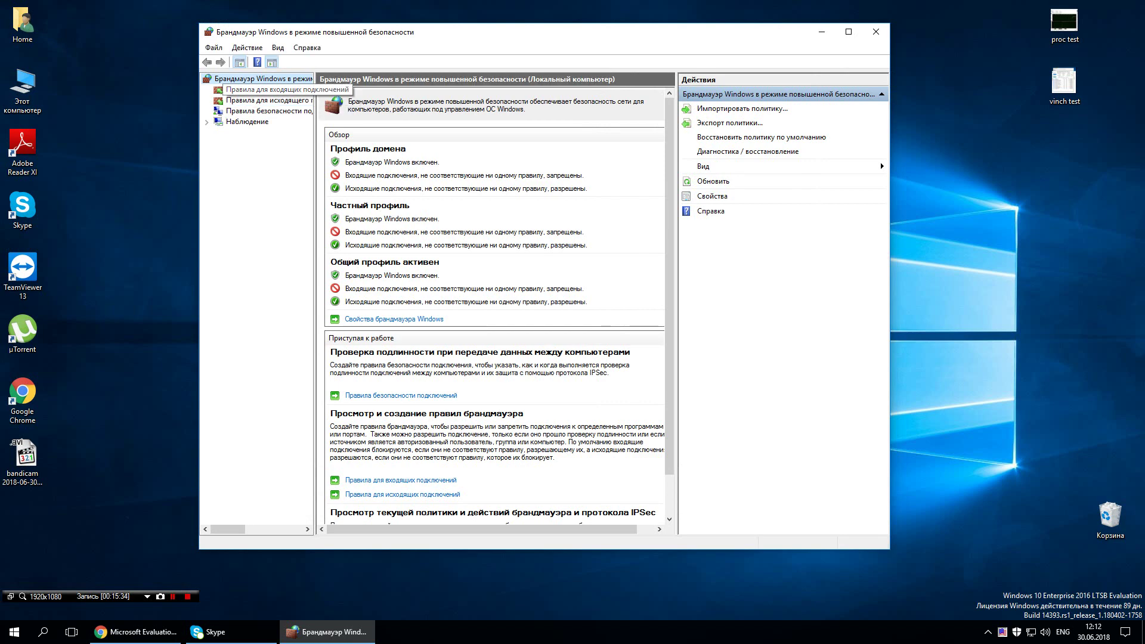
{"action": "left_click", "coordinate": [262, 90]}
{"action": "left_click", "coordinate": [263, 100]}
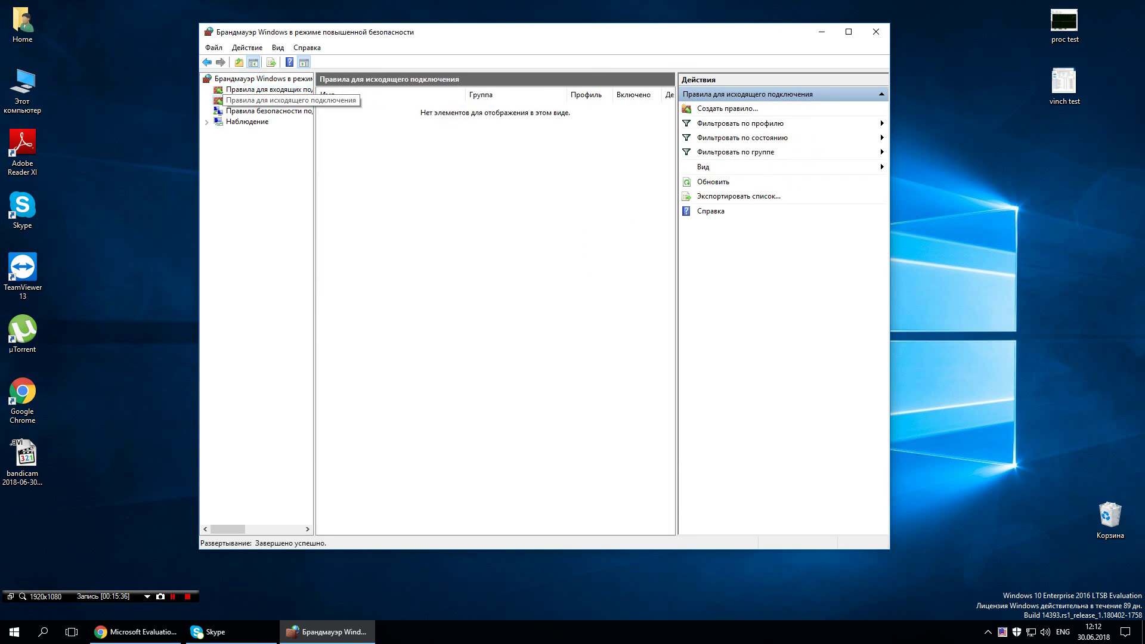
{"action": "left_click", "coordinate": [206, 122]}
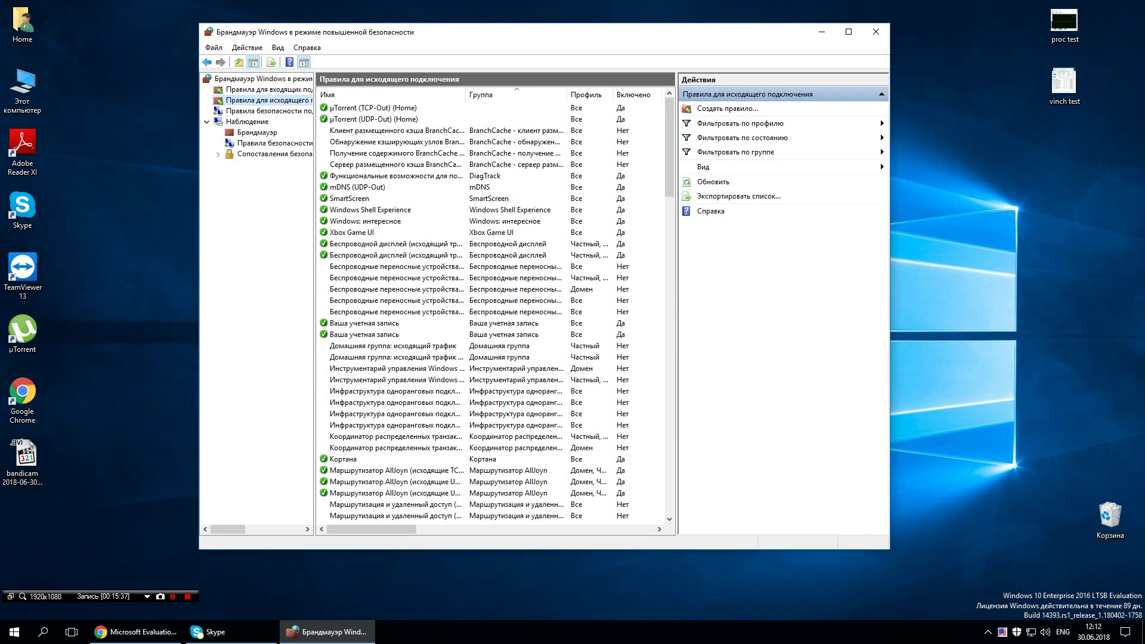
{"action": "left_click", "coordinate": [262, 90]}
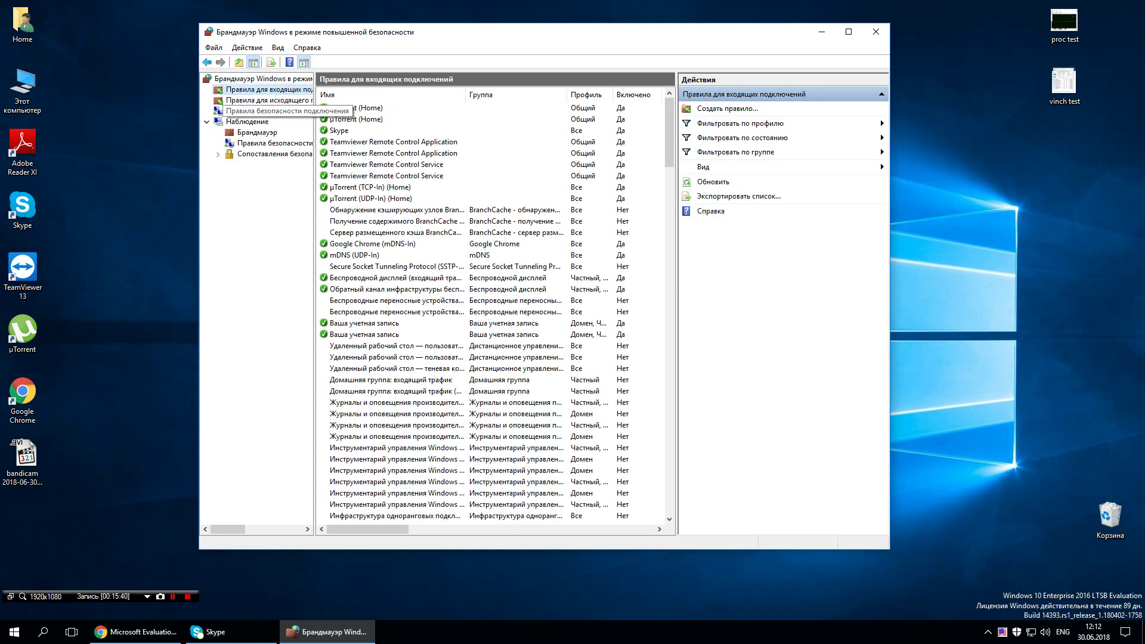
{"action": "left_click", "coordinate": [262, 101]}
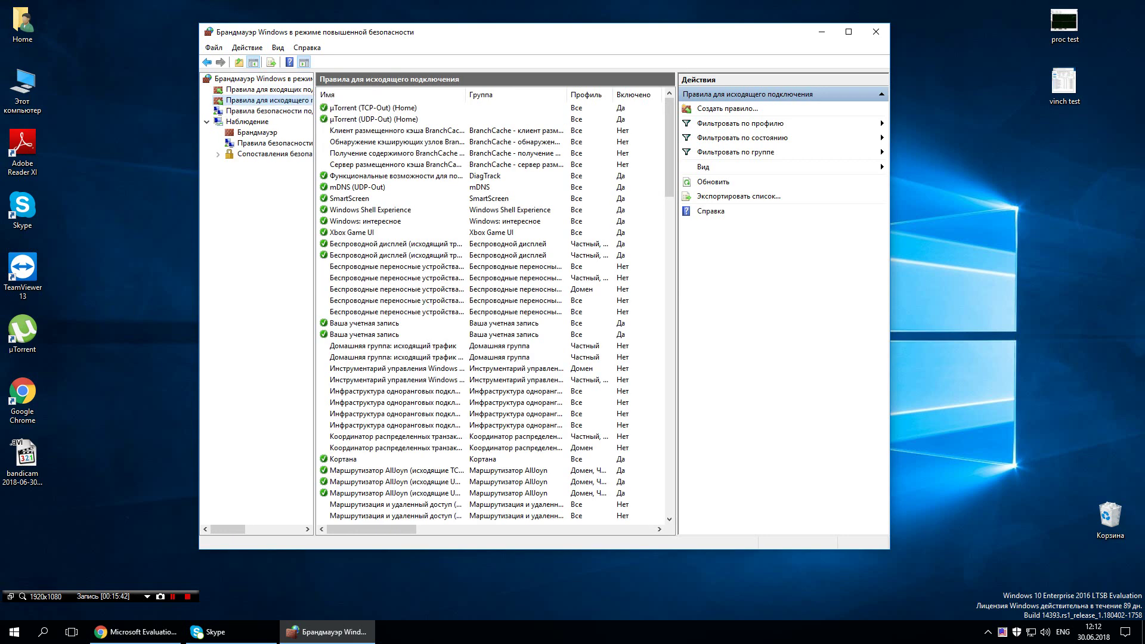
{"action": "left_click_drag", "start_coordinate": [465, 95], "coordinate": [496, 95]}
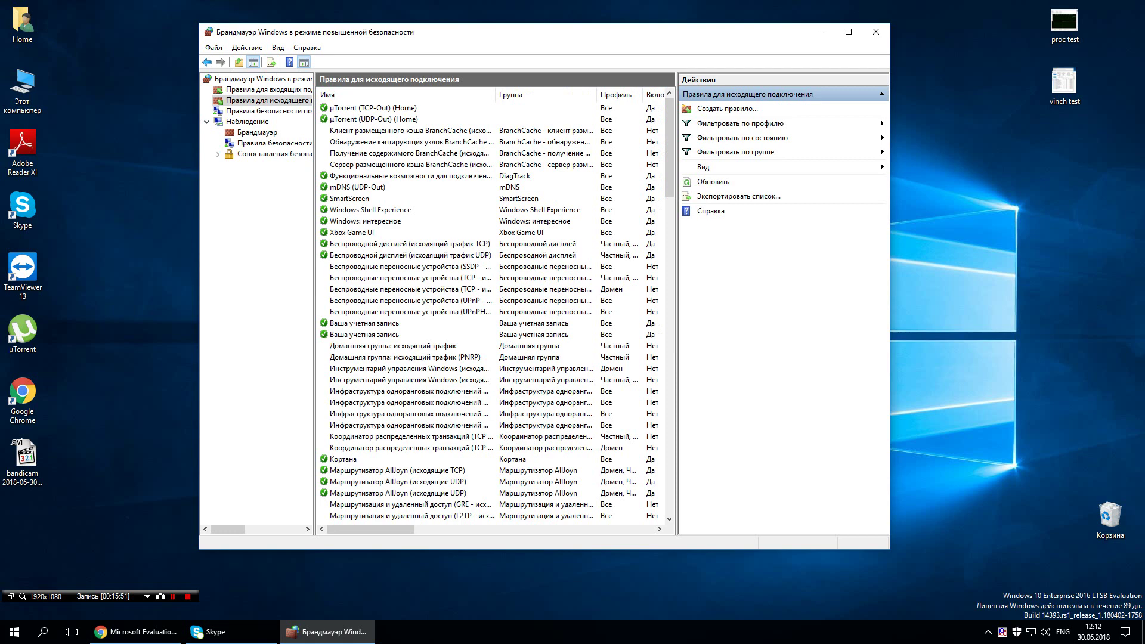
{"action": "left_click", "coordinate": [876, 32]}
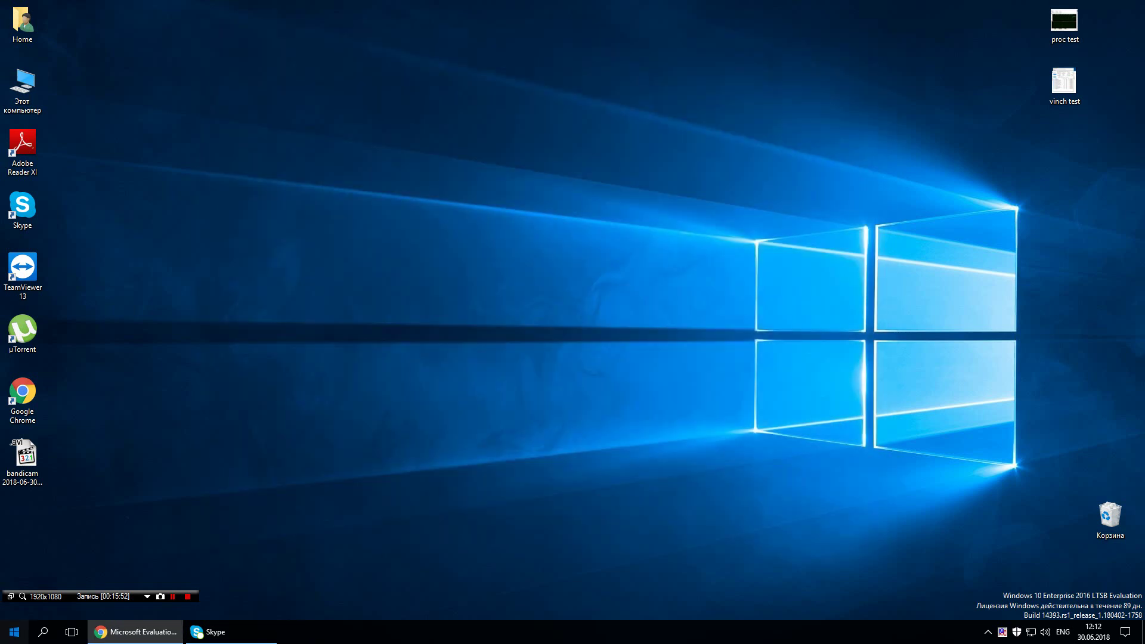
Open Оптимизация дисков from the Средства администрирования program folder.
{"action": "left_click", "coordinate": [14, 632]}
{"action": "scroll", "coordinate": [101, 513], "scroll_direction": "down", "scroll_amount": 8}
{"action": "left_click", "coordinate": [101, 513]}
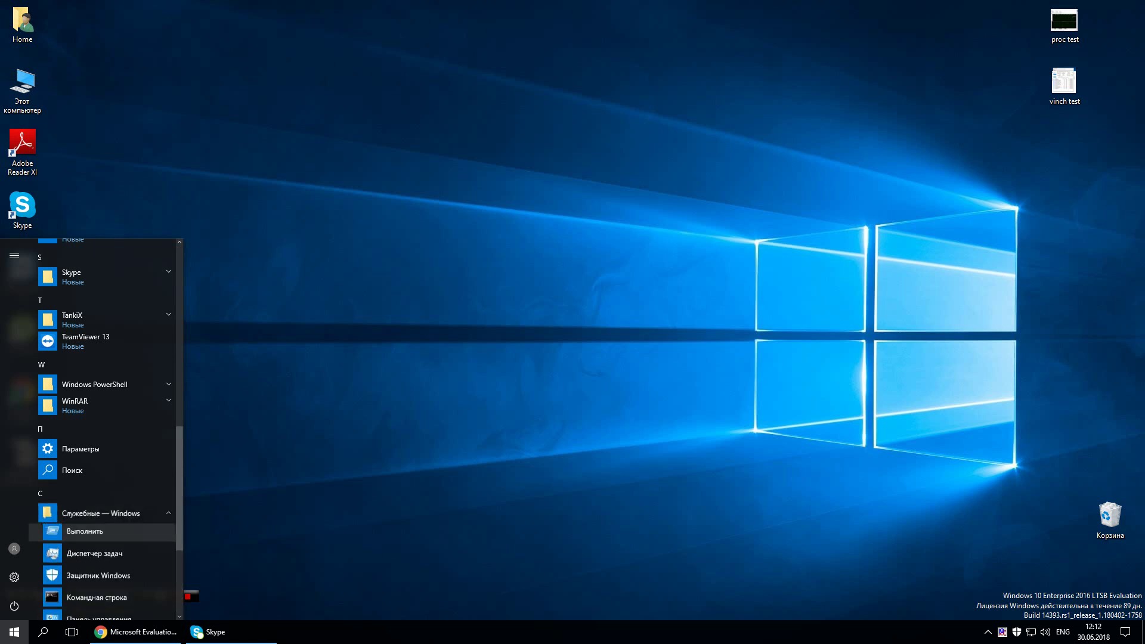
{"action": "left_click", "coordinate": [102, 513]}
{"action": "left_click", "coordinate": [101, 534]}
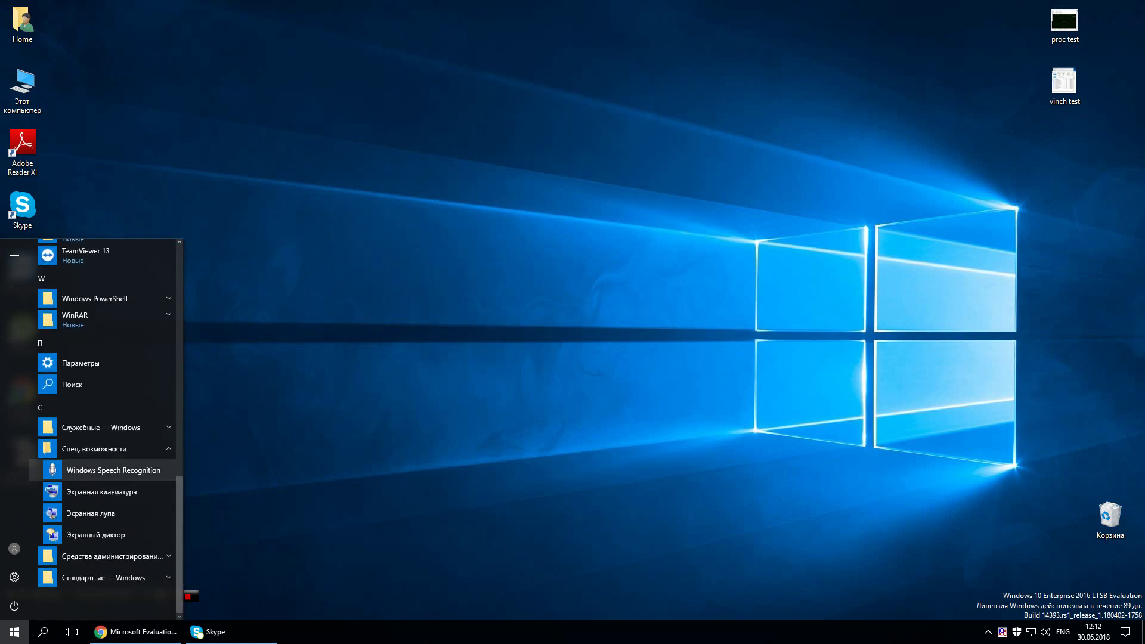
{"action": "left_click", "coordinate": [102, 556]}
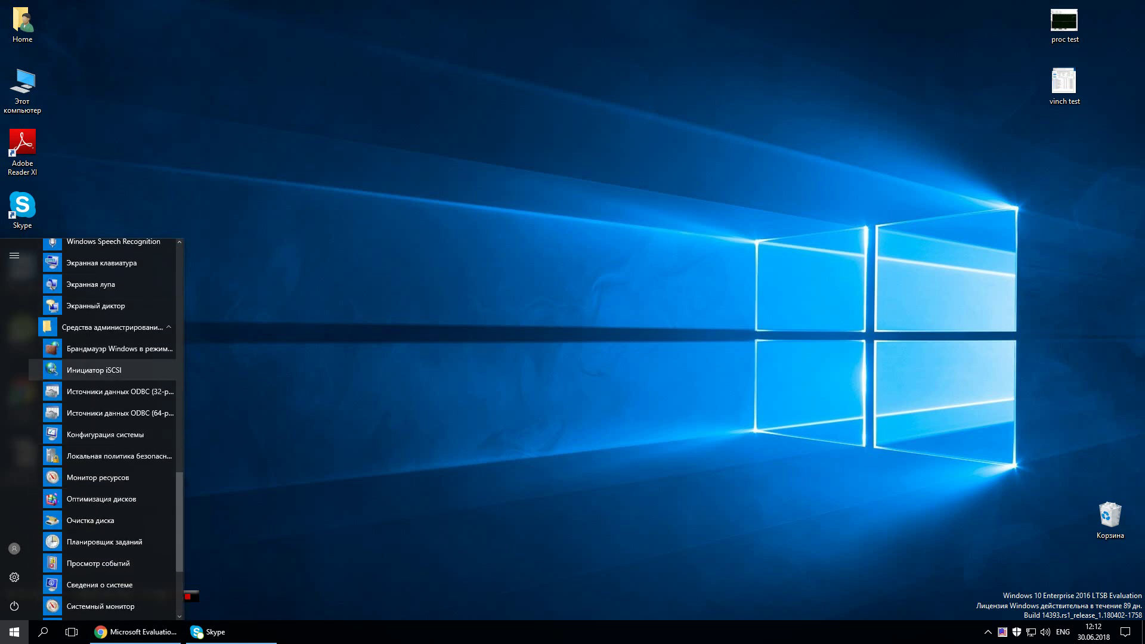
{"action": "scroll", "coordinate": [102, 369], "scroll_direction": "down", "scroll_amount": 3}
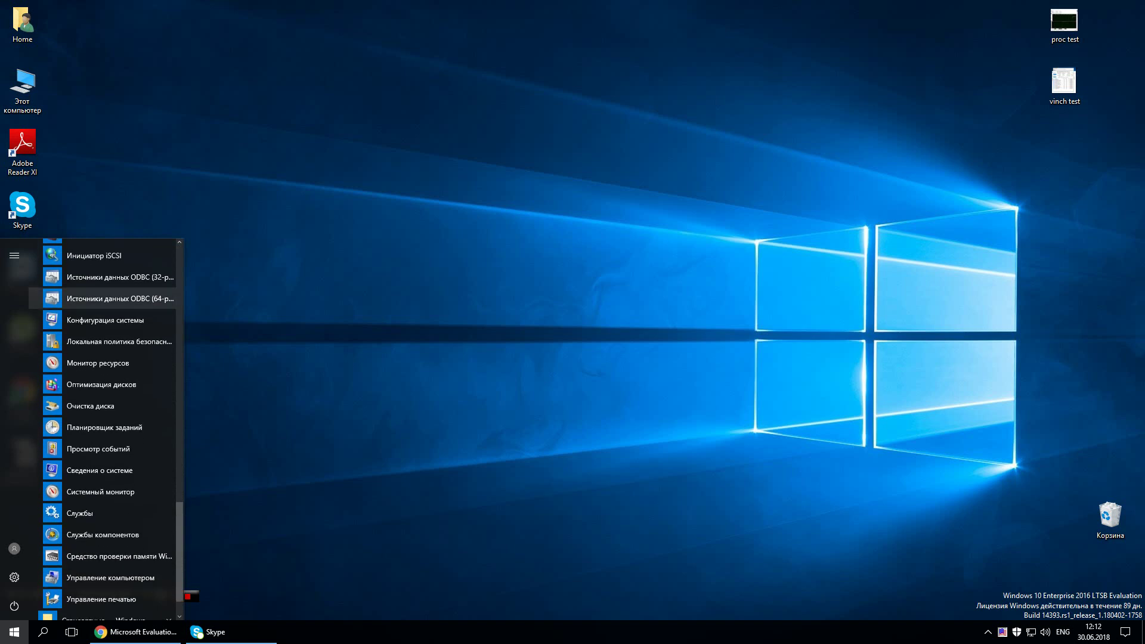
{"action": "scroll", "coordinate": [102, 298], "scroll_direction": "down", "scroll_amount": 1}
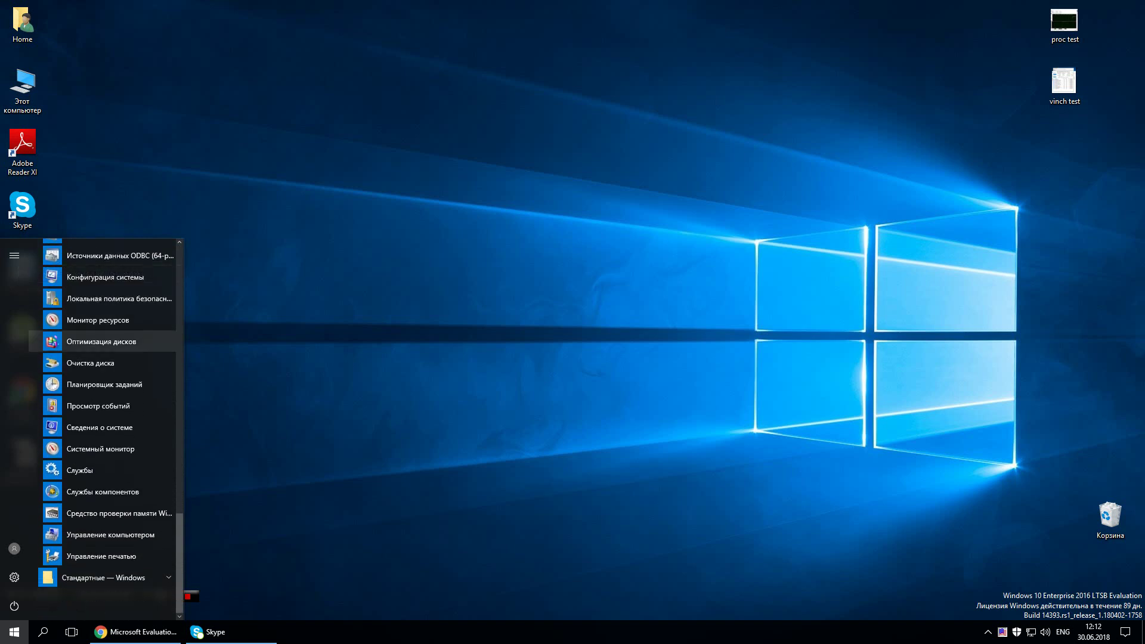
{"action": "left_click", "coordinate": [102, 342]}
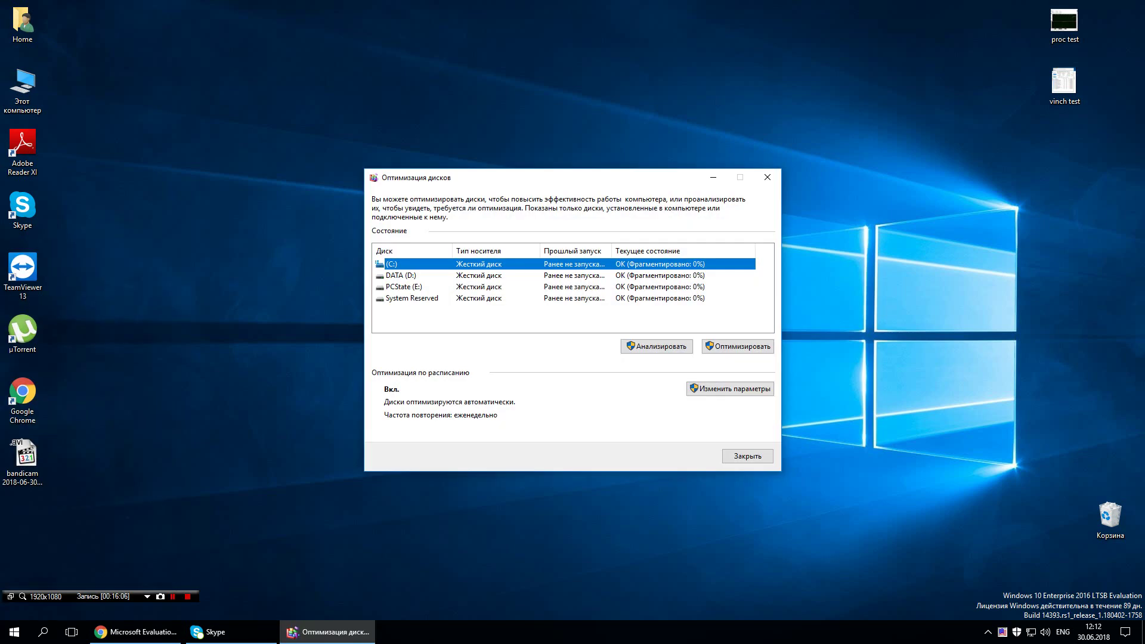
Move the Оптимизация дисков window, check the DATA (D:), PCState (E:) and System Reserved entries, and close it.
{"action": "left_click_drag", "start_coordinate": [497, 182], "coordinate": [445, 179]}
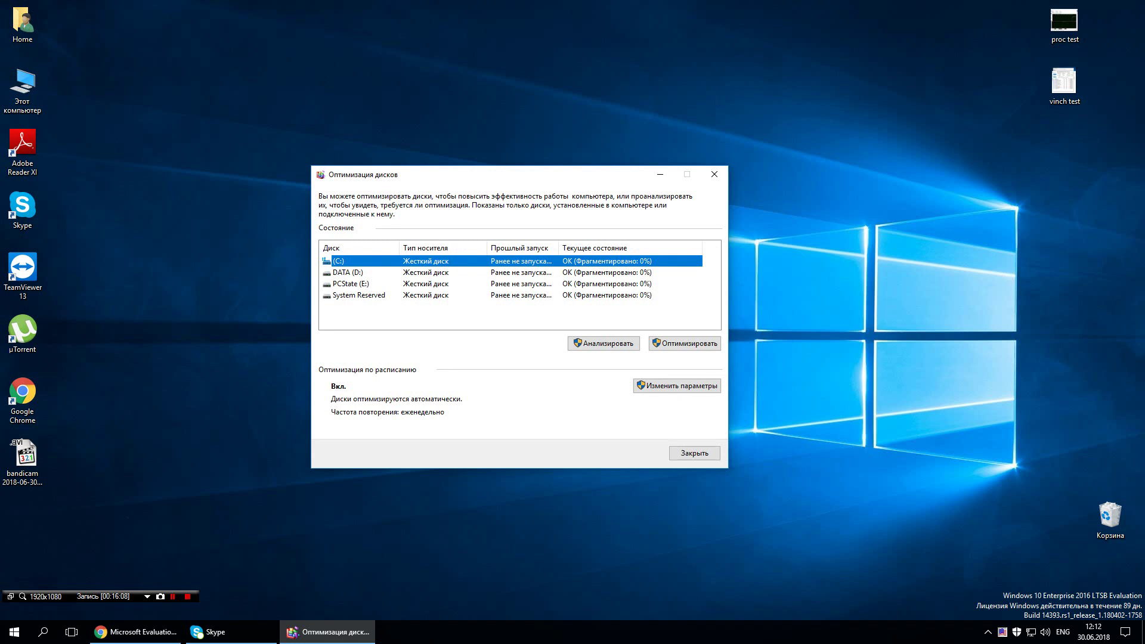
{"action": "left_click", "coordinate": [347, 272]}
{"action": "left_click", "coordinate": [350, 283]}
{"action": "left_click", "coordinate": [358, 295]}
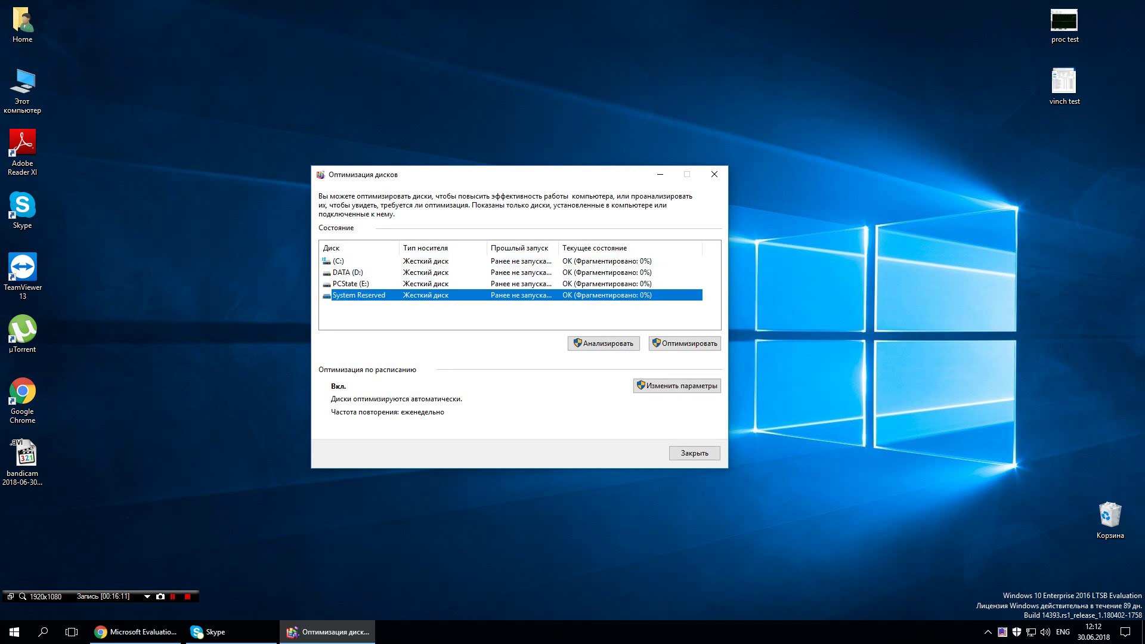
{"action": "left_click", "coordinate": [714, 174]}
Open Очистка диска from the Средства администрирования program folder.
{"action": "left_click", "coordinate": [14, 632]}
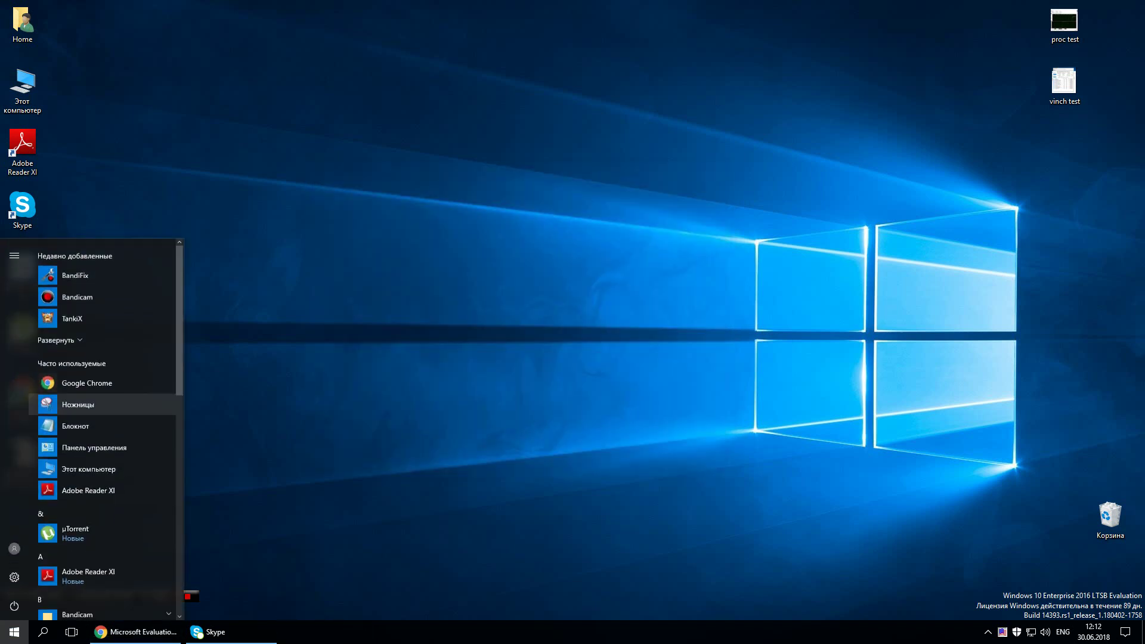
{"action": "scroll", "coordinate": [102, 448], "scroll_direction": "down", "scroll_amount": 5}
{"action": "scroll", "coordinate": [102, 449], "scroll_direction": "down", "scroll_amount": 3}
{"action": "left_click", "coordinate": [101, 512]}
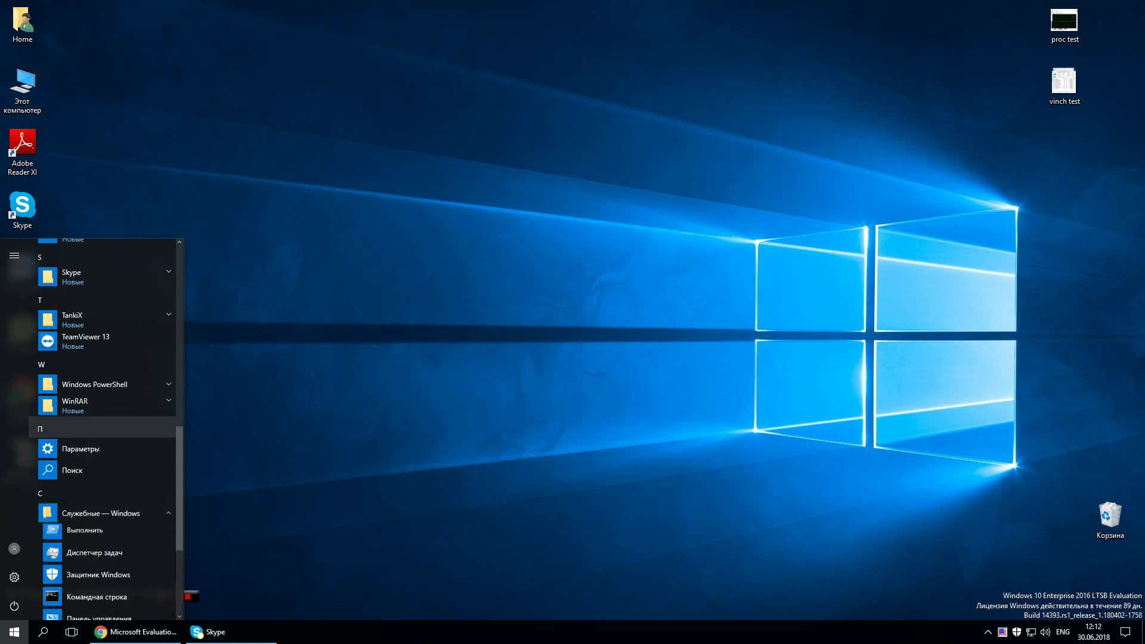
{"action": "scroll", "coordinate": [102, 427], "scroll_direction": "down", "scroll_amount": 3}
{"action": "left_click", "coordinate": [101, 341]}
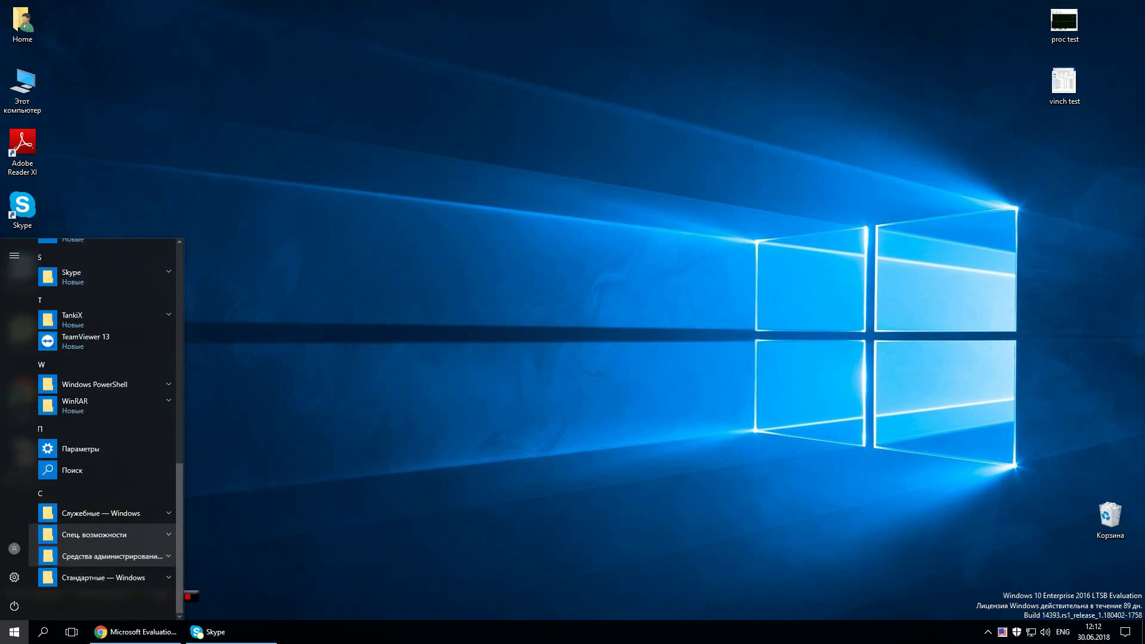
{"action": "left_click", "coordinate": [101, 534]}
{"action": "left_click", "coordinate": [102, 554]}
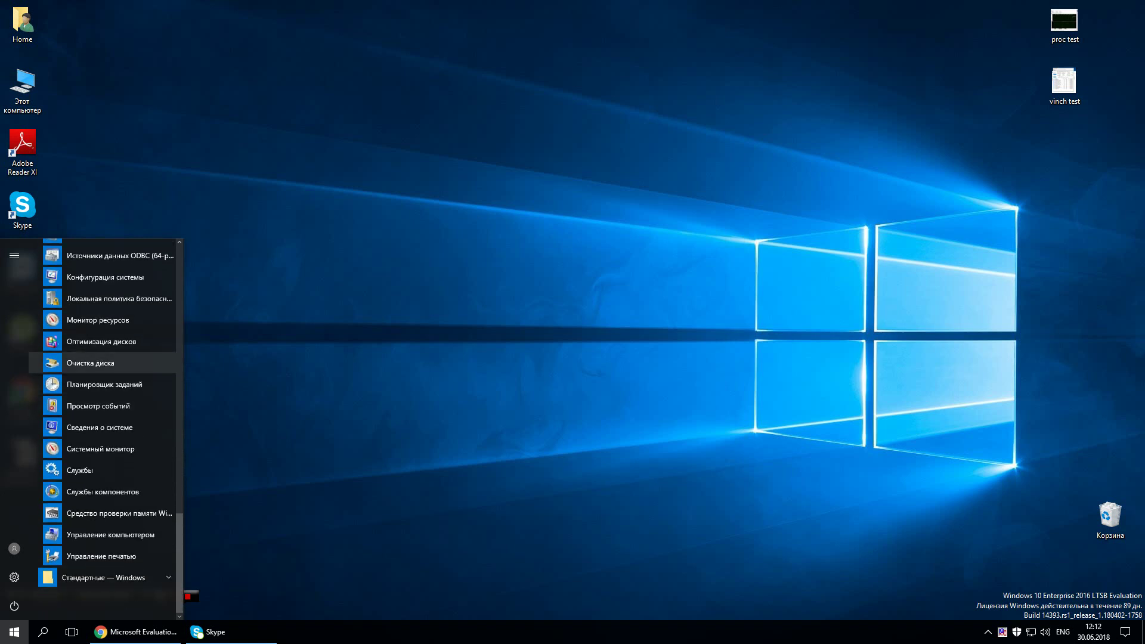
{"action": "left_click", "coordinate": [89, 362]}
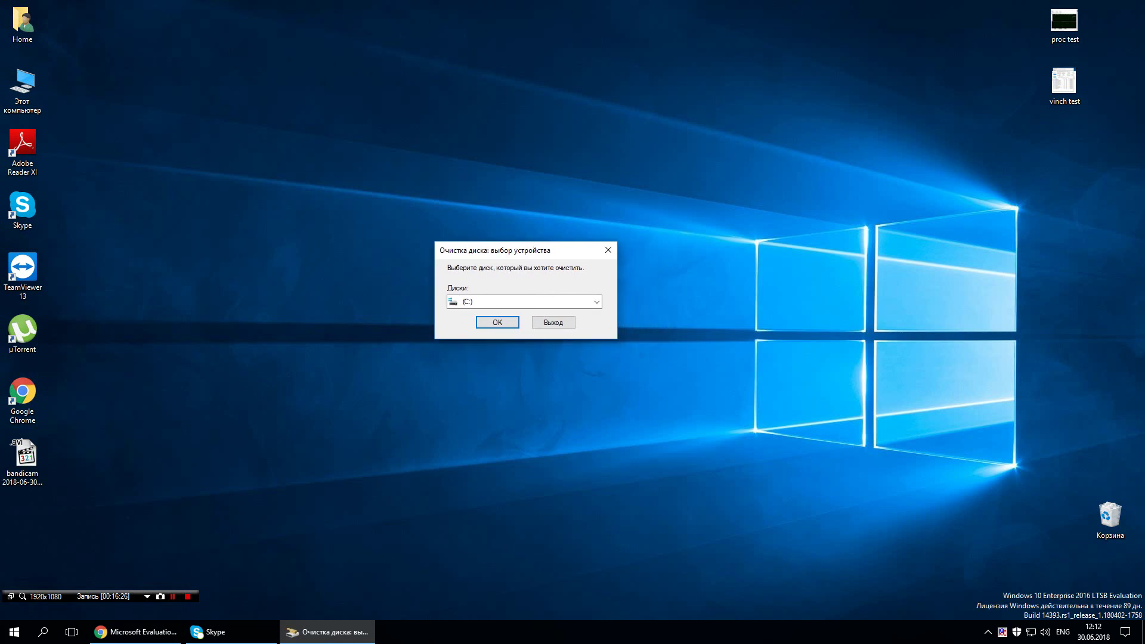
Check the drive list in the Очистка диска device selection dialog and exit without cleaning a disk.
{"action": "left_click", "coordinate": [525, 302]}
{"action": "left_click", "coordinate": [525, 302]}
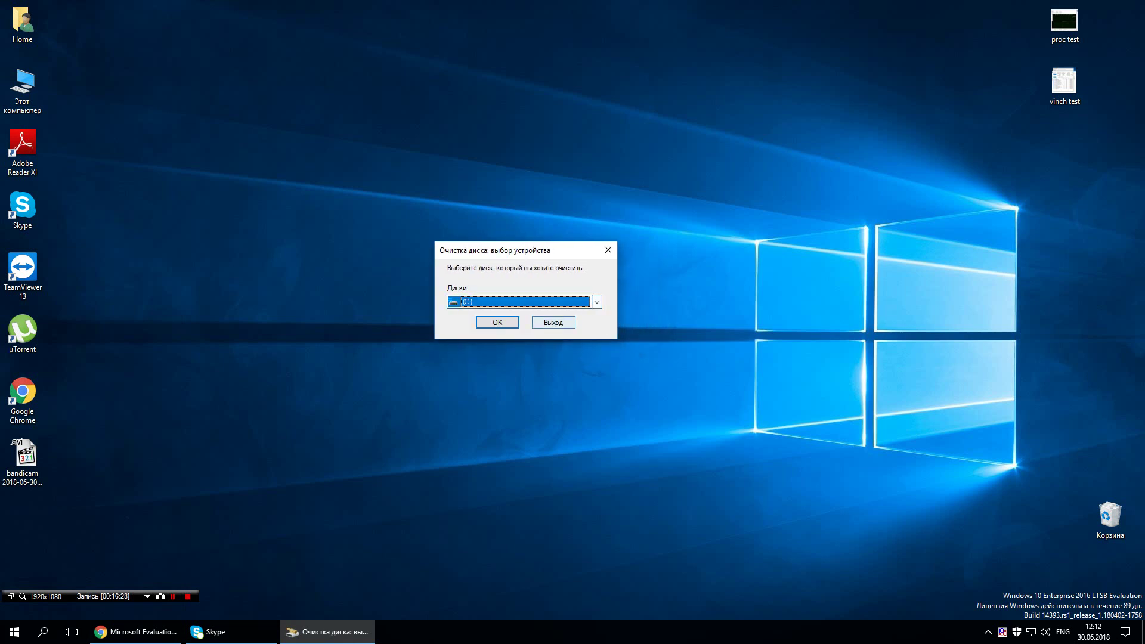
{"action": "left_click", "coordinate": [553, 322]}
Review the Средства администрирования and Стандартные — Windows program folders, and open Internet Explorer from the latter.
{"action": "left_click", "coordinate": [14, 632]}
{"action": "scroll", "coordinate": [102, 411], "scroll_direction": "down", "scroll_amount": 8}
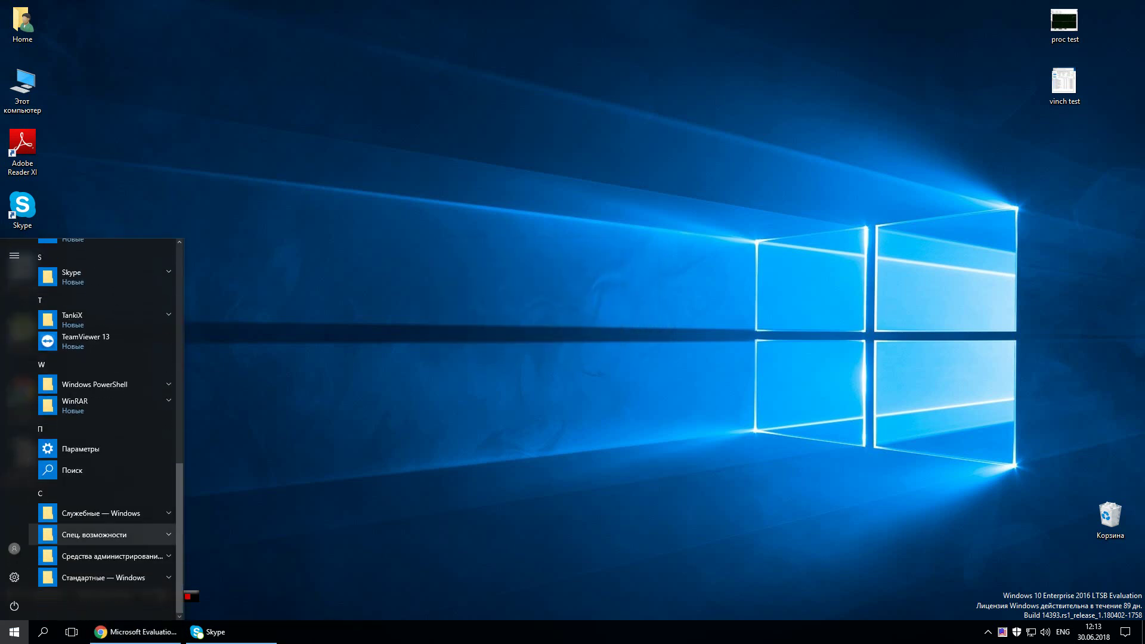
{"action": "left_click", "coordinate": [101, 556]}
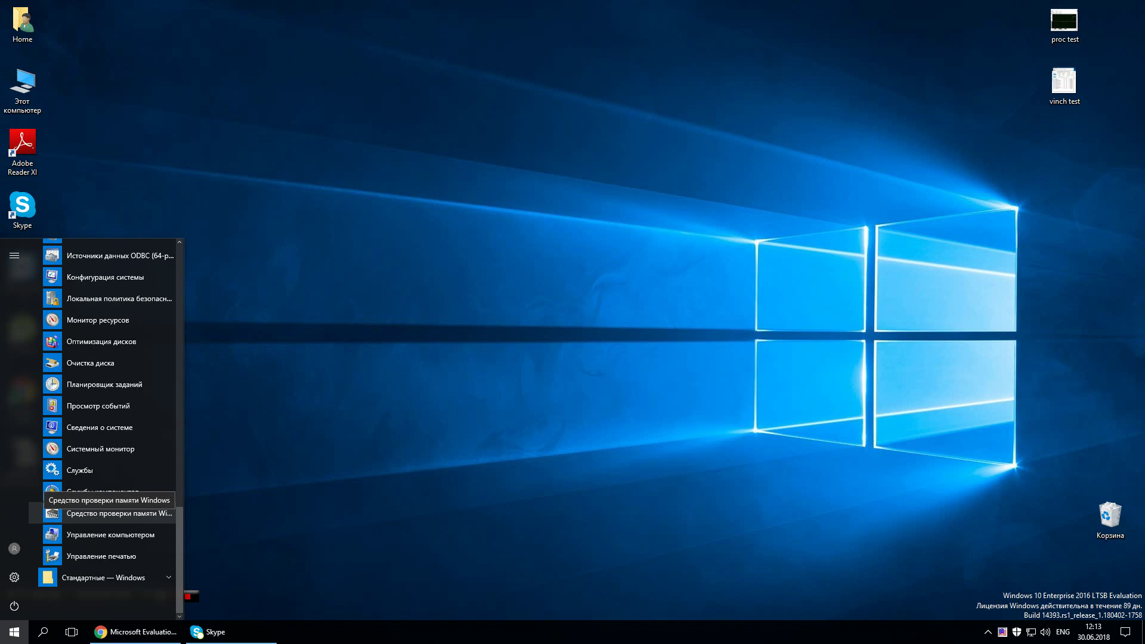
{"action": "left_click", "coordinate": [101, 578]}
{"action": "scroll", "coordinate": [101, 511], "scroll_direction": "down", "scroll_amount": 3}
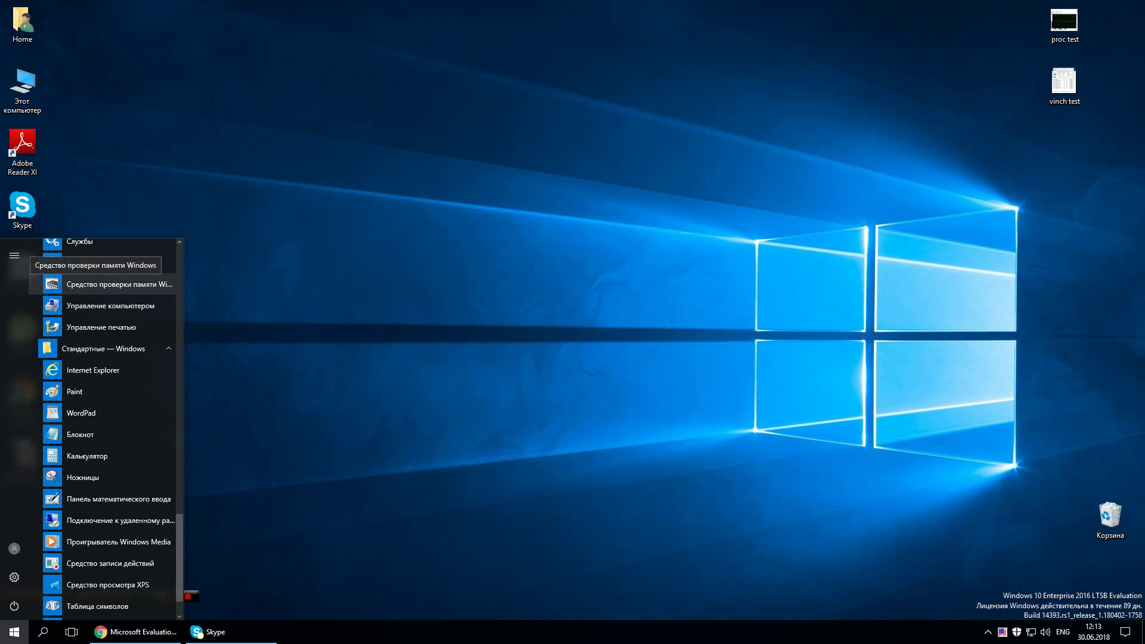
{"action": "scroll", "coordinate": [101, 292], "scroll_direction": "down", "scroll_amount": 1}
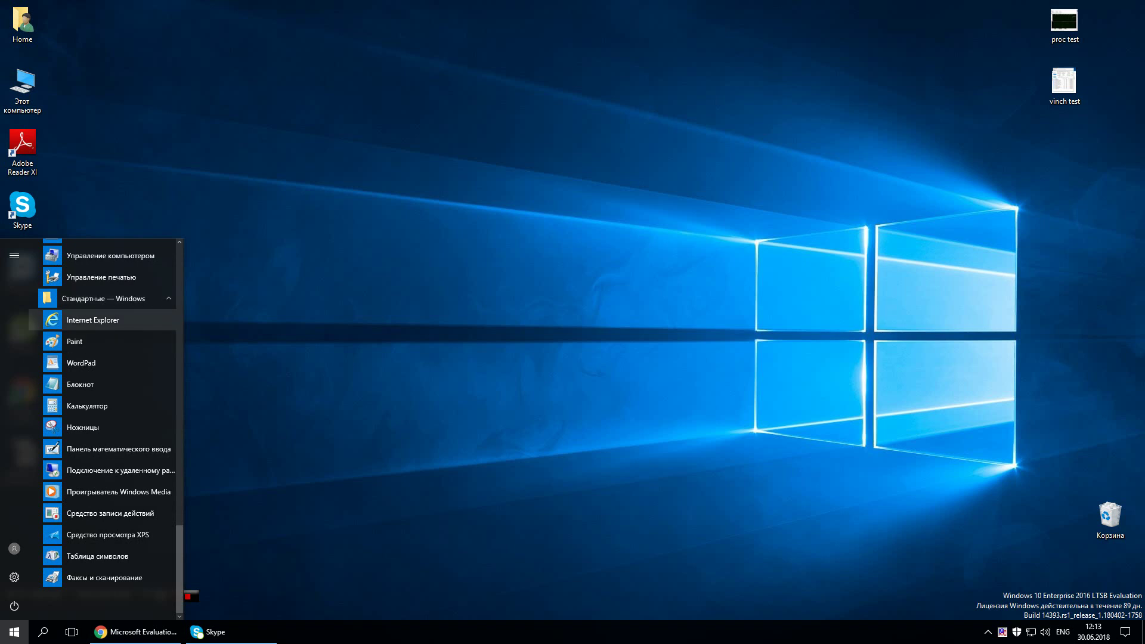
{"action": "left_click", "coordinate": [92, 320]}
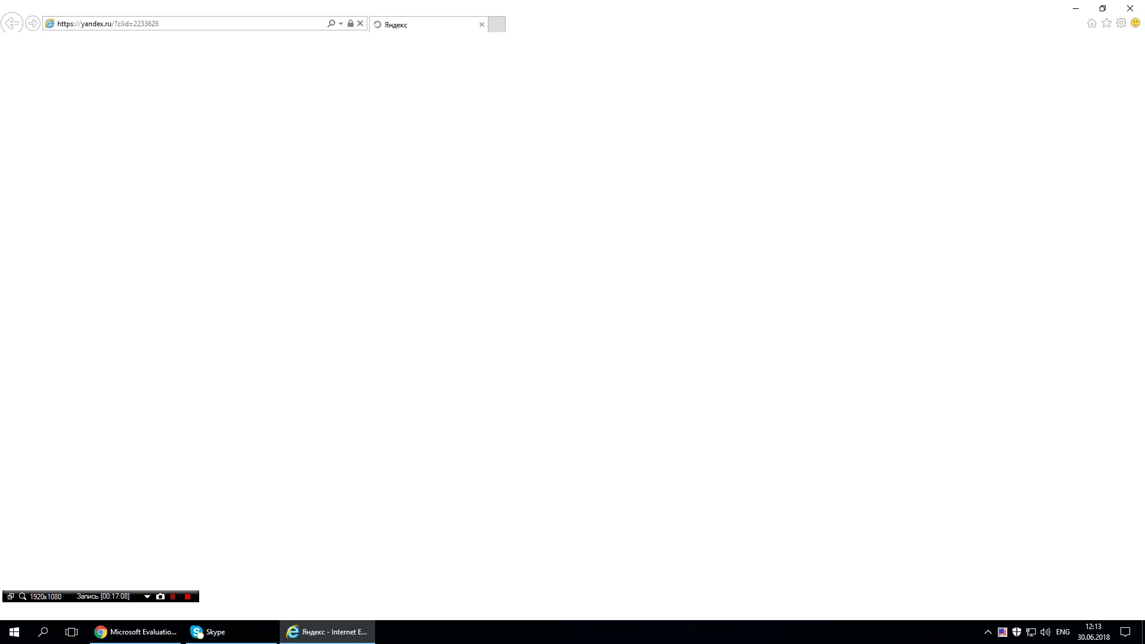
View the О программе version information of Internet Explorer, move its dialog aside, and close the dialog and browser.
{"action": "left_click", "coordinate": [1121, 22]}
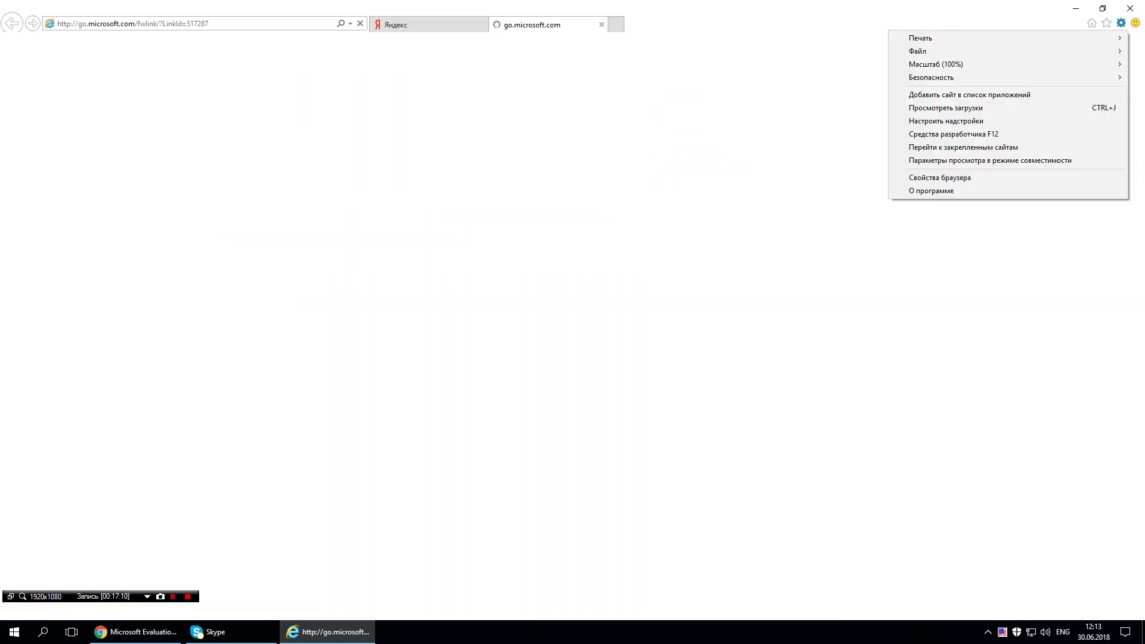
{"action": "left_click", "coordinate": [931, 191]}
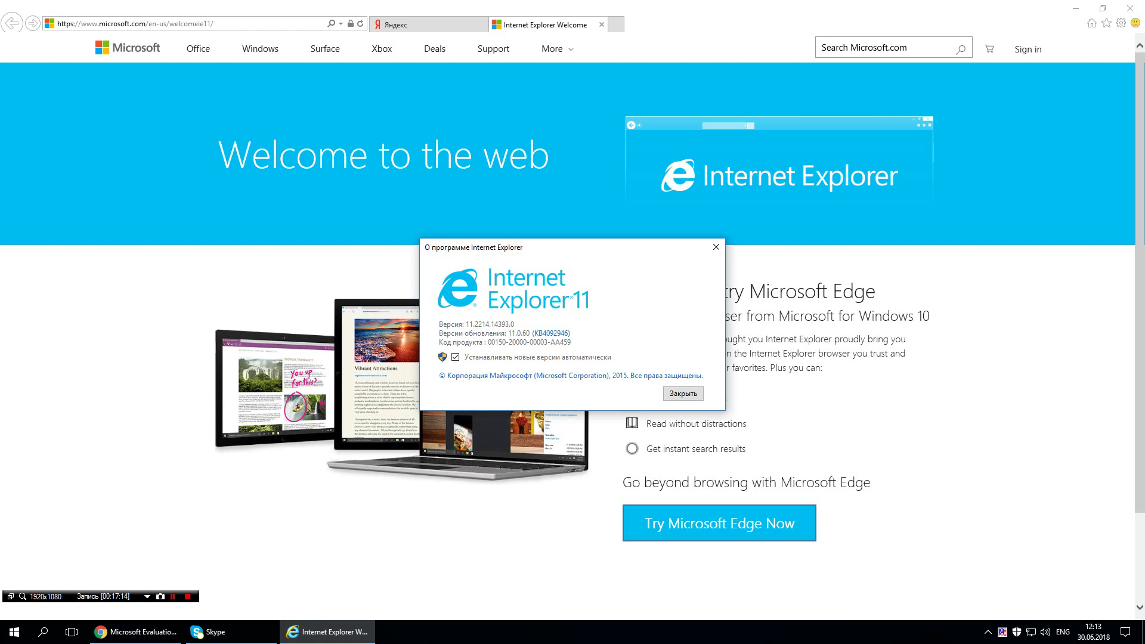
{"action": "left_click_drag", "start_coordinate": [572, 247], "coordinate": [632, 235]}
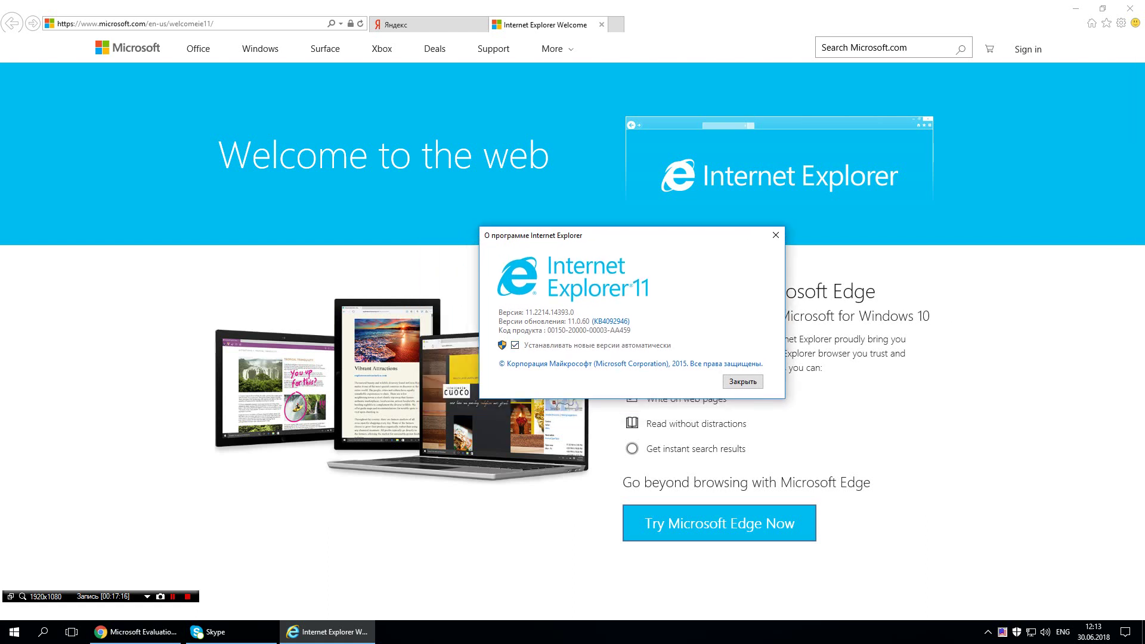
{"action": "left_click", "coordinate": [742, 381]}
{"action": "key", "text": "Return"}
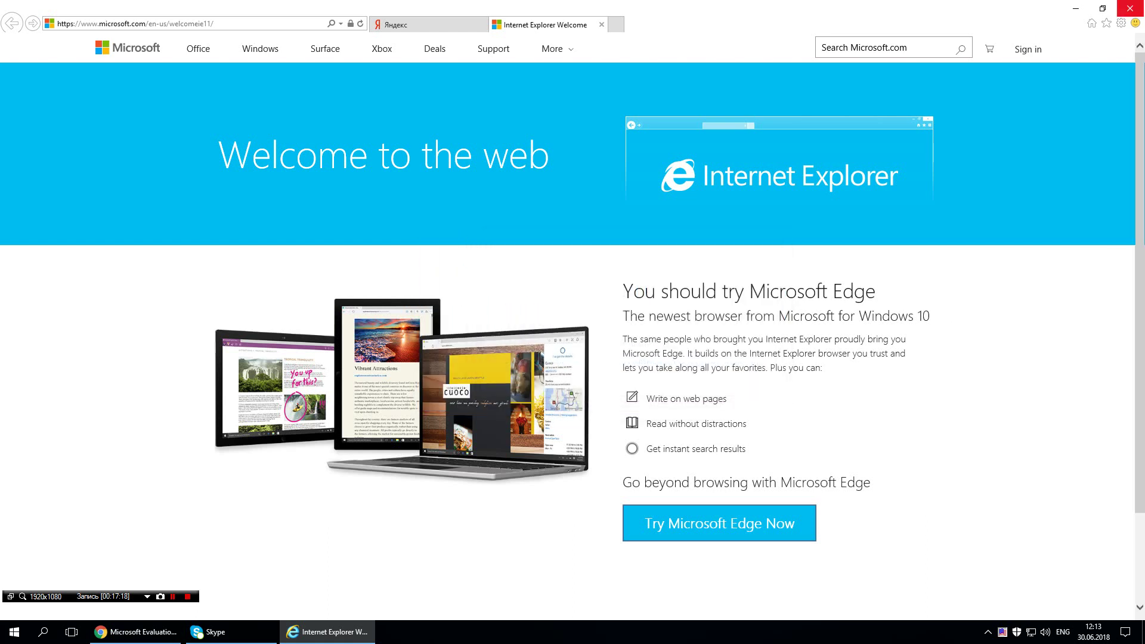
{"action": "left_click", "coordinate": [1130, 9]}
{"action": "left_click", "coordinate": [525, 321]}
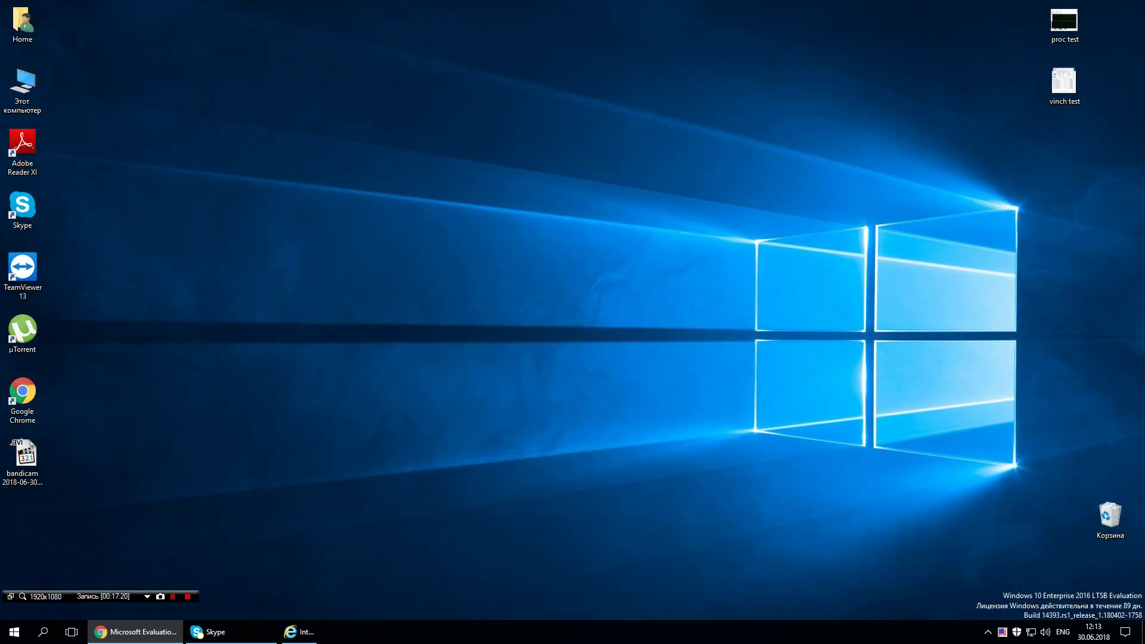
Review the programs listed in the Стандартные — Windows and Средства администрирования folders.
{"action": "left_click", "coordinate": [14, 632]}
{"action": "scroll", "coordinate": [102, 382], "scroll_direction": "down", "scroll_amount": 8}
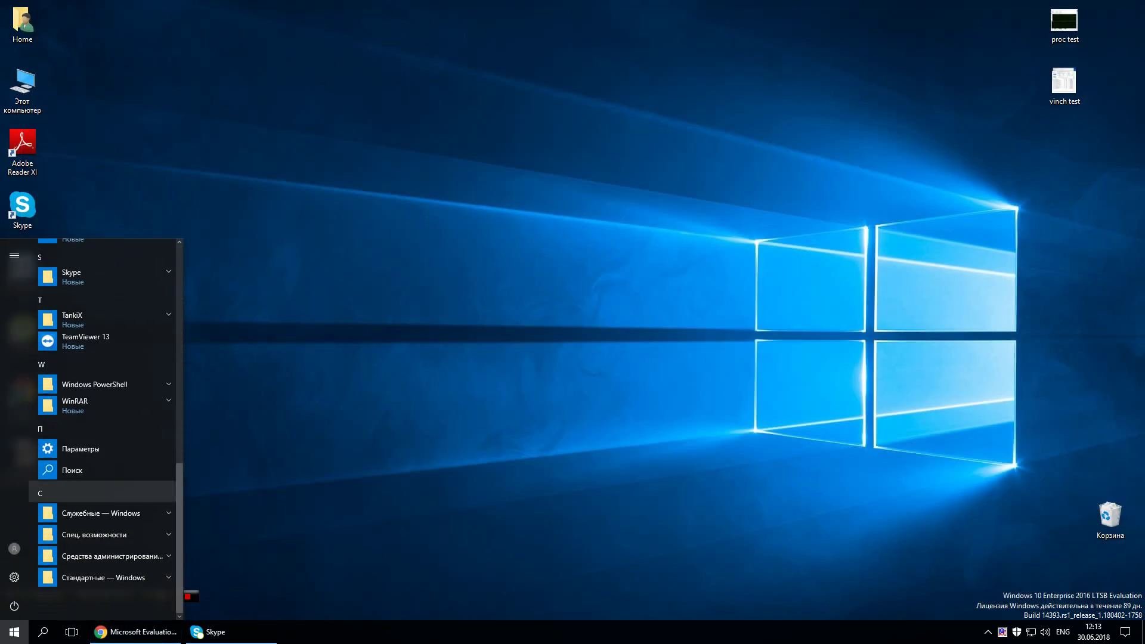
{"action": "left_click", "coordinate": [102, 577]}
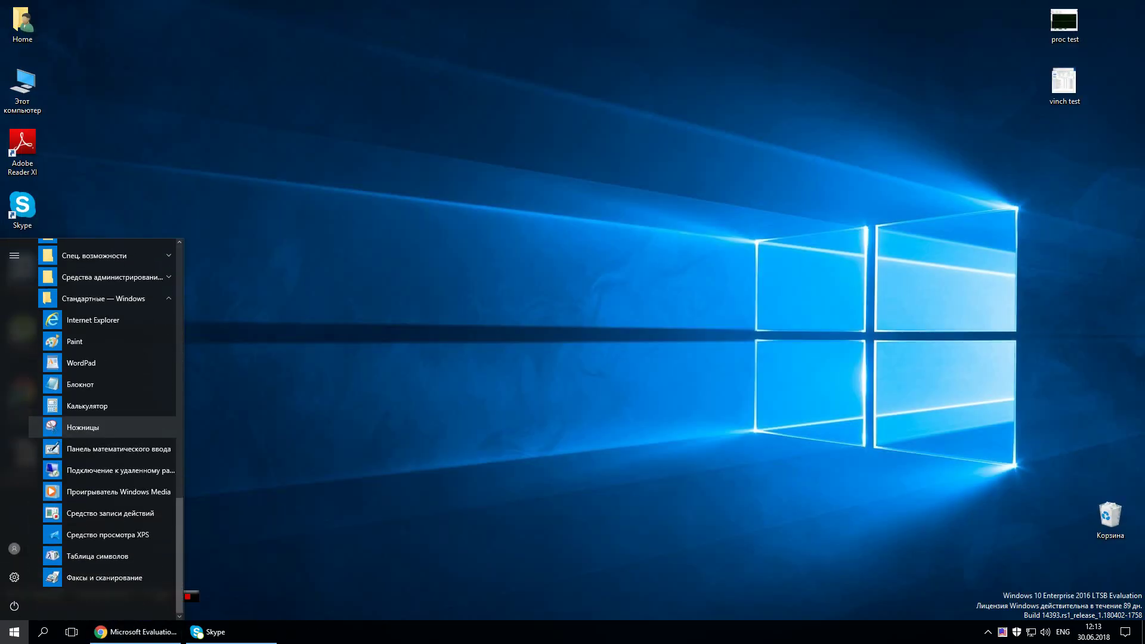
{"action": "left_click", "coordinate": [112, 277]}
{"action": "scroll", "coordinate": [102, 313], "scroll_direction": "down", "scroll_amount": 2}
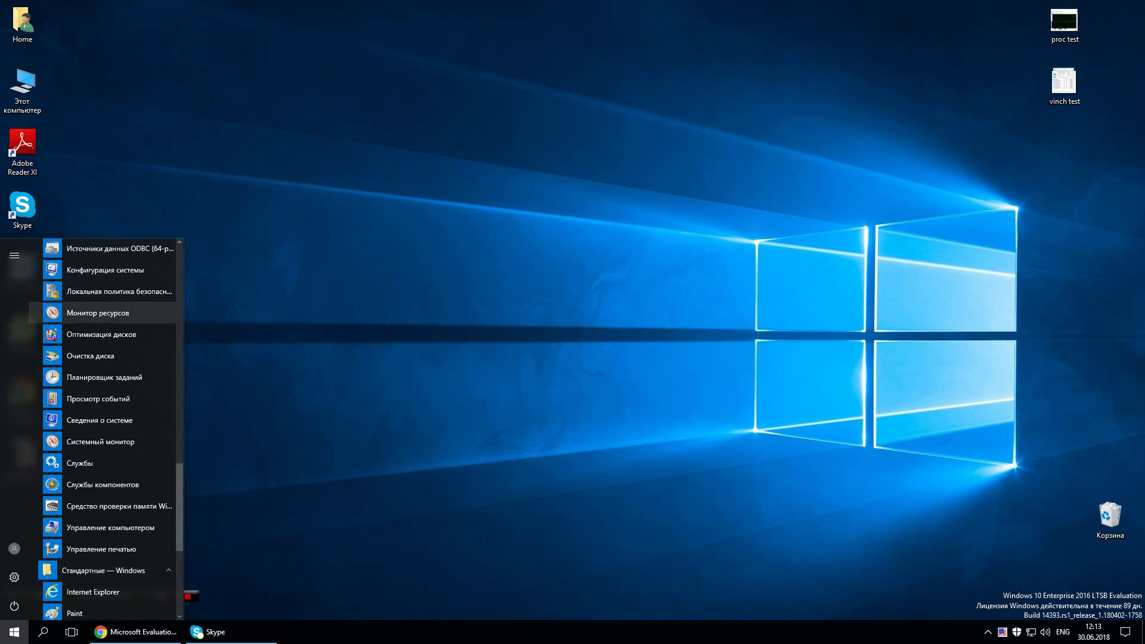
{"action": "scroll", "coordinate": [102, 312], "scroll_direction": "down", "scroll_amount": 5}
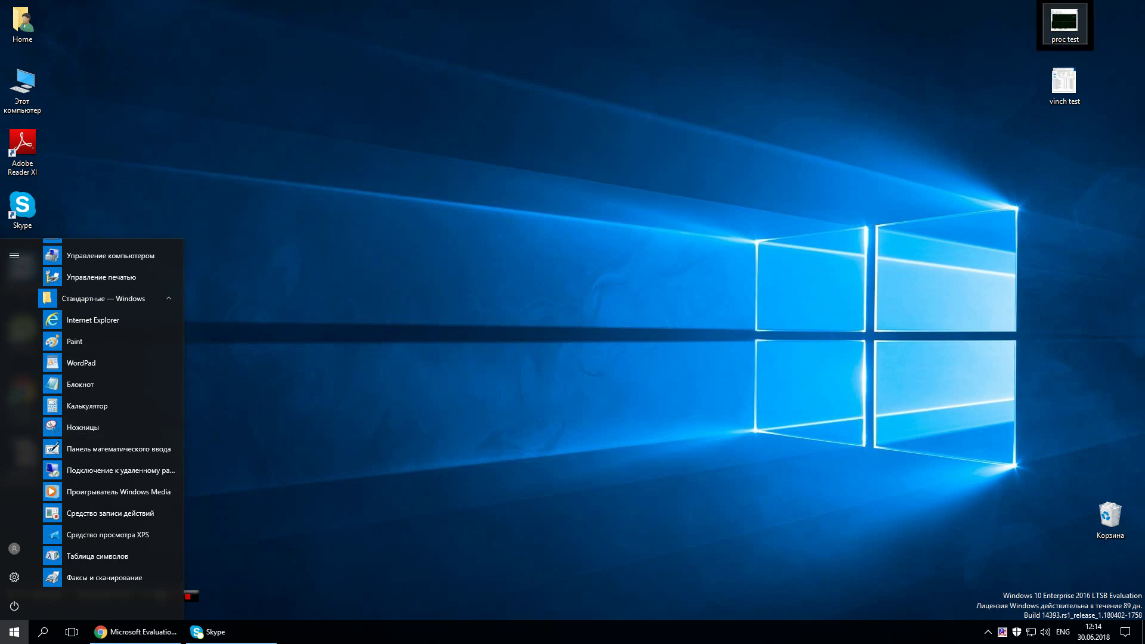
Open the proc test image on the desktop with Internet Explorer, view it, and close the browser.
{"action": "left_click", "coordinate": [1065, 22]}
{"action": "right_click", "coordinate": [1065, 23]}
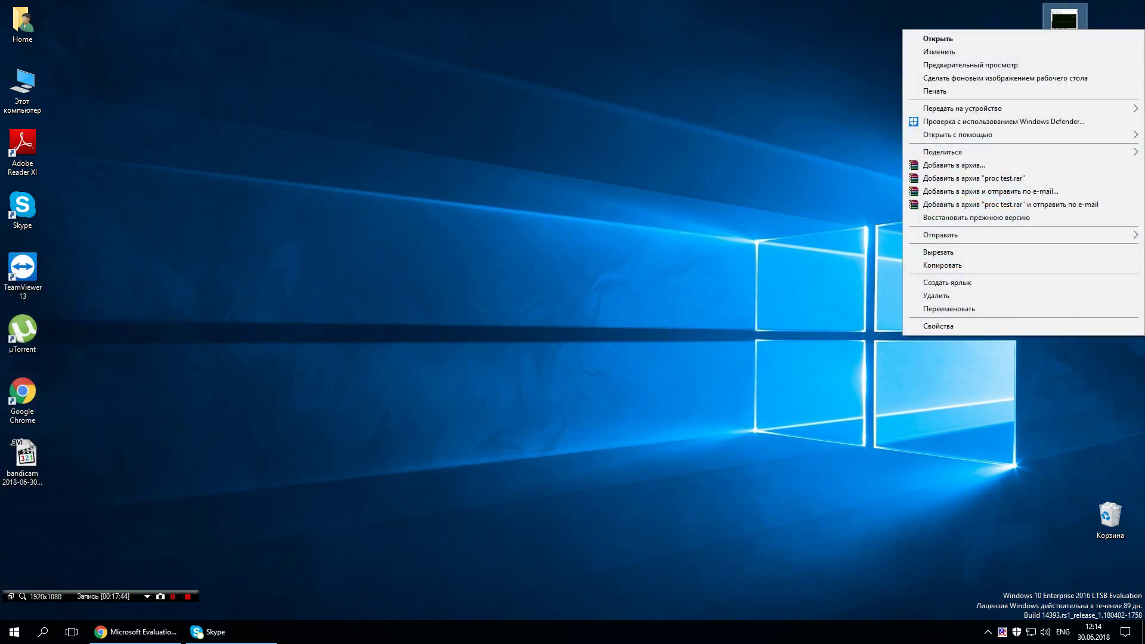
{"action": "mouse_move", "coordinate": [957, 134]}
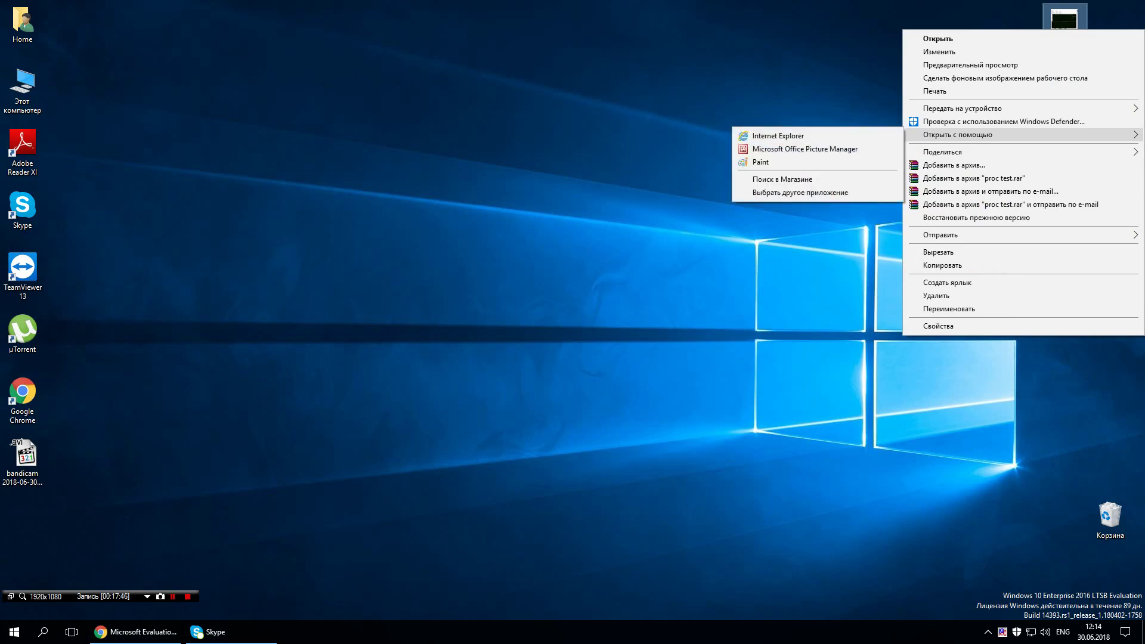
{"action": "left_click", "coordinate": [775, 136]}
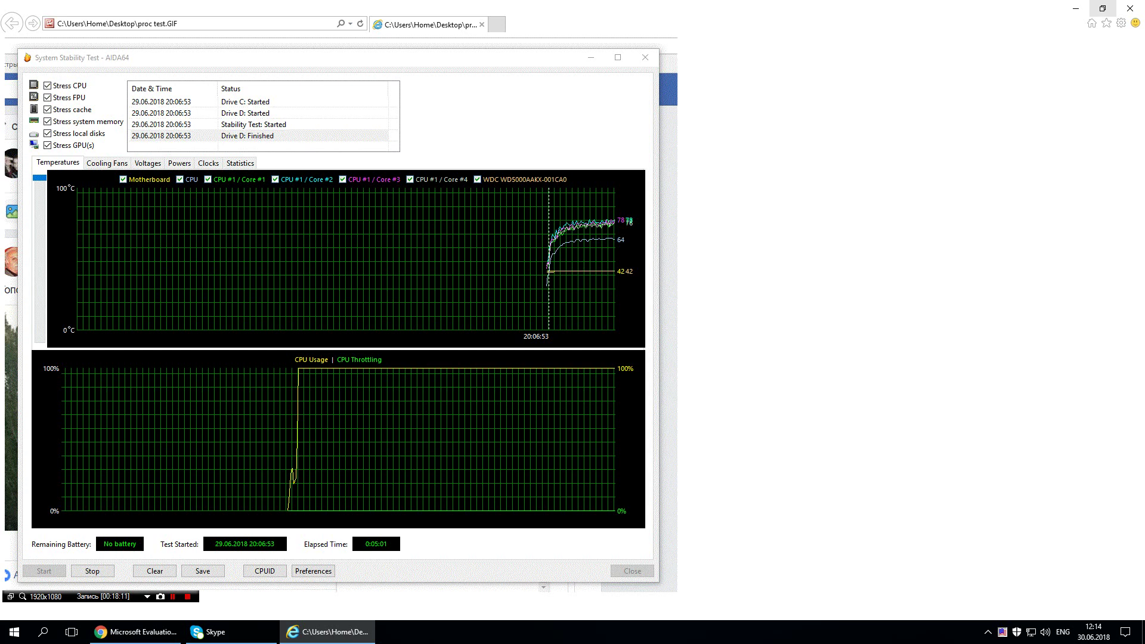
{"action": "left_click", "coordinate": [1130, 8]}
Open the proc test image with Microsoft Office Picture Manager, view it, and close the viewer.
{"action": "right_click", "coordinate": [1064, 28]}
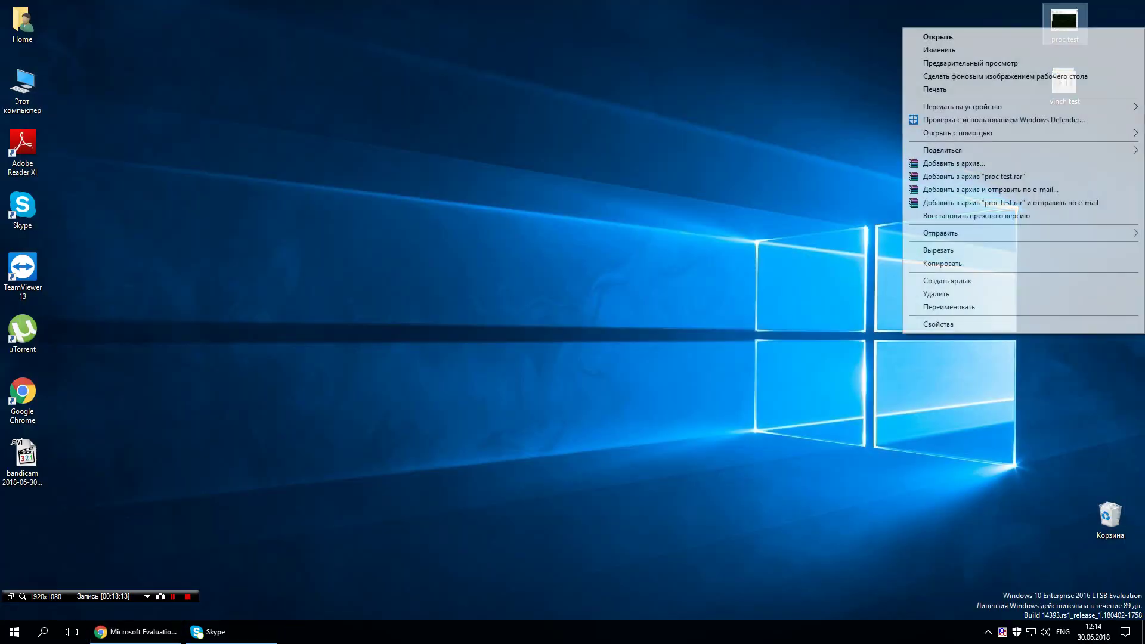
{"action": "mouse_move", "coordinate": [984, 133]}
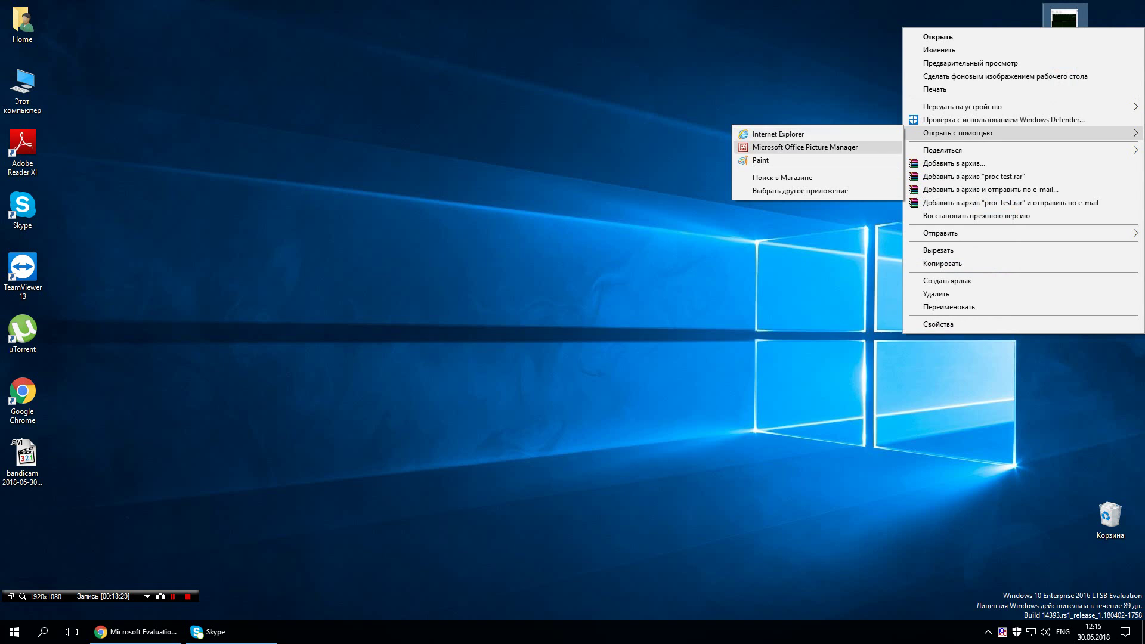
{"action": "key", "text": "Return"}
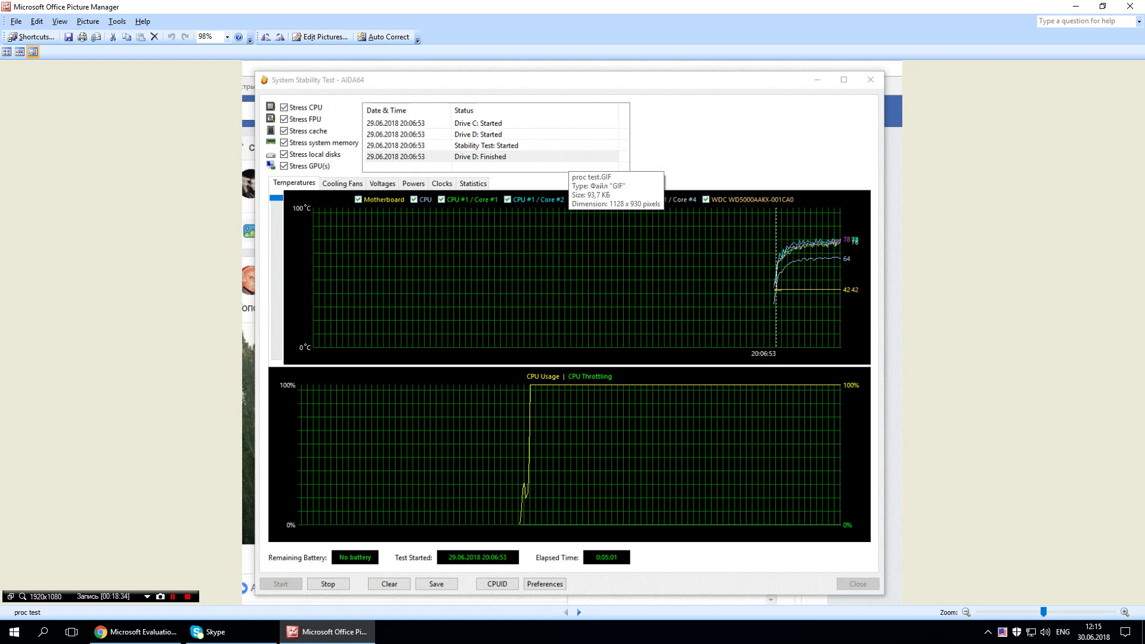
{"action": "left_click", "coordinate": [1130, 6]}
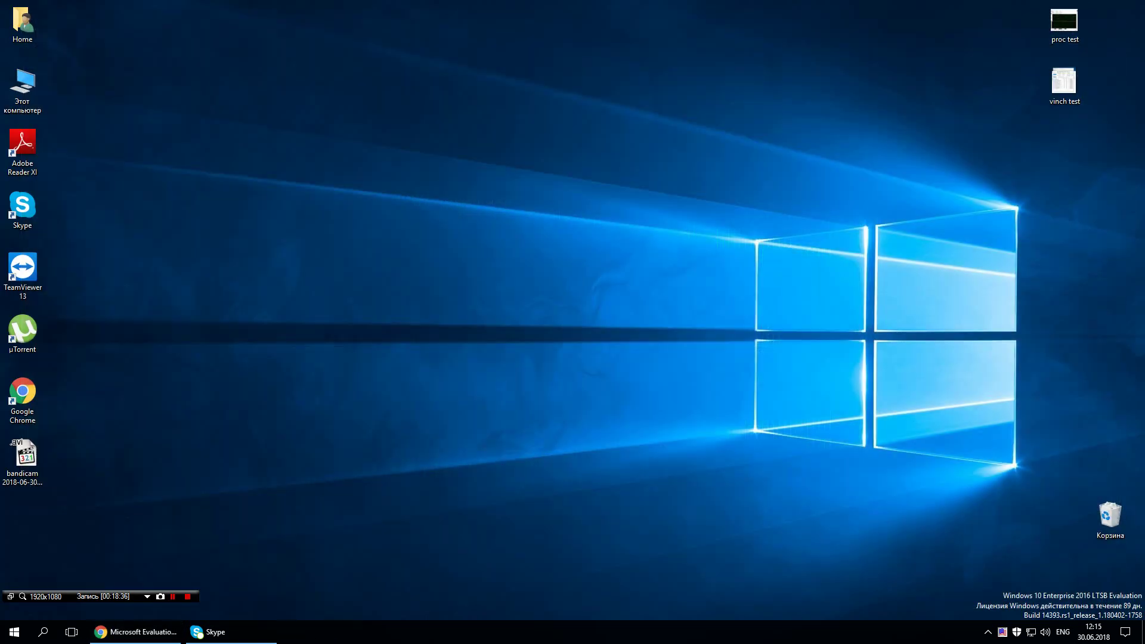
{"action": "right_click", "coordinate": [520, 188]}
{"action": "left_click", "coordinate": [544, 224]}
Open Калькулятор from the Стандартные — Windows program folder to view it, and close it.
{"action": "left_click", "coordinate": [14, 633]}
{"action": "scroll", "coordinate": [102, 411], "scroll_direction": "down", "scroll_amount": 8}
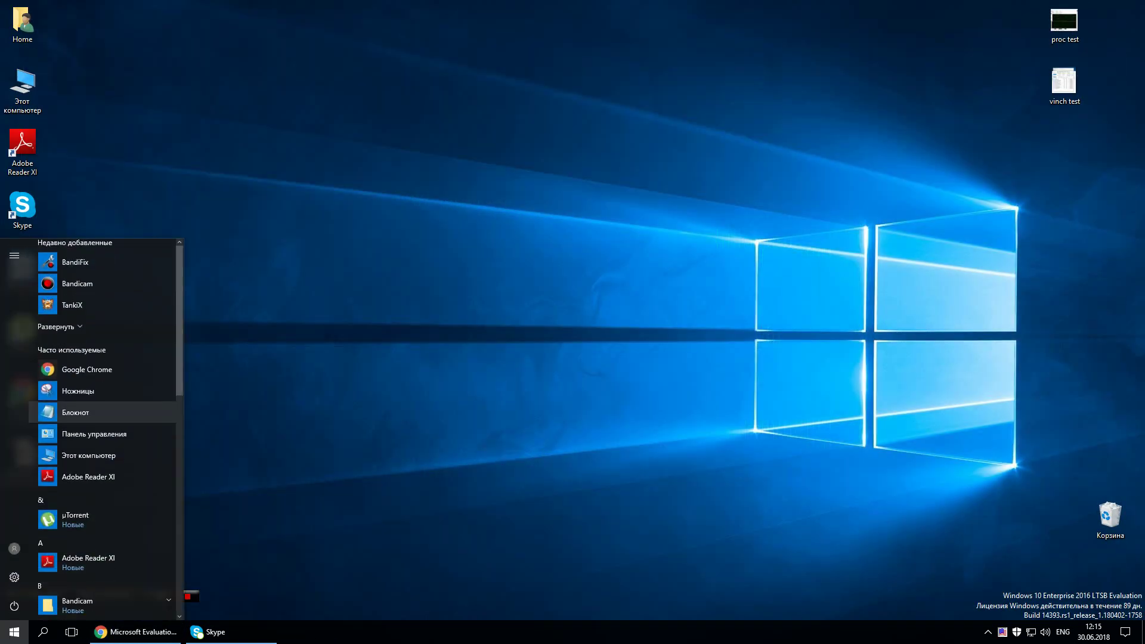
{"action": "left_click", "coordinate": [104, 577]}
{"action": "scroll", "coordinate": [104, 407], "scroll_direction": "down", "scroll_amount": 5}
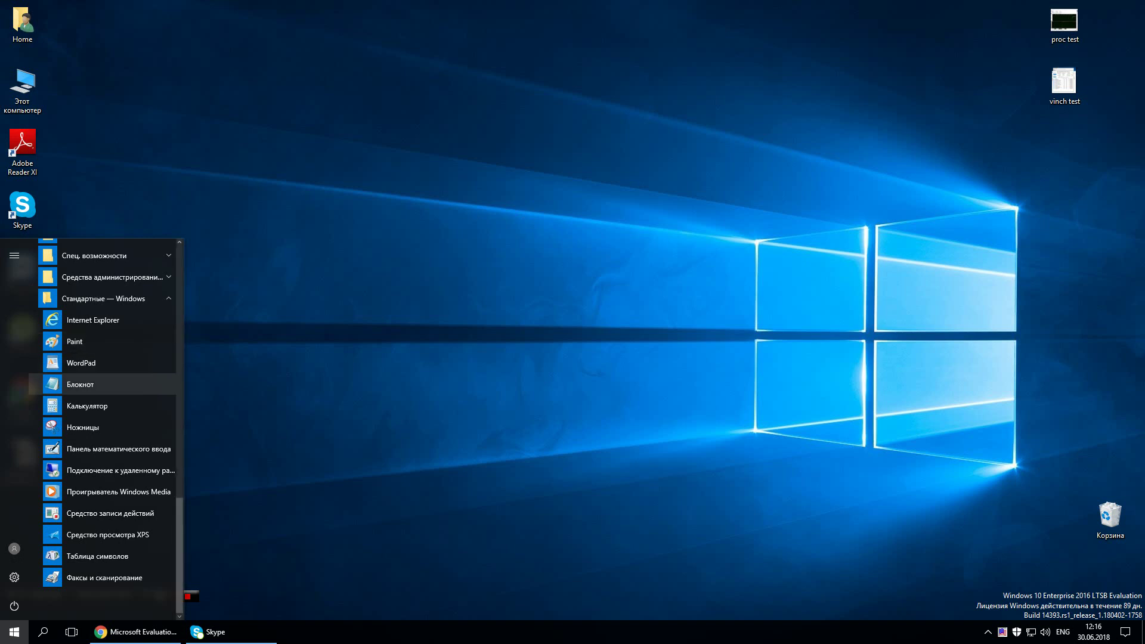
{"action": "left_click", "coordinate": [103, 406]}
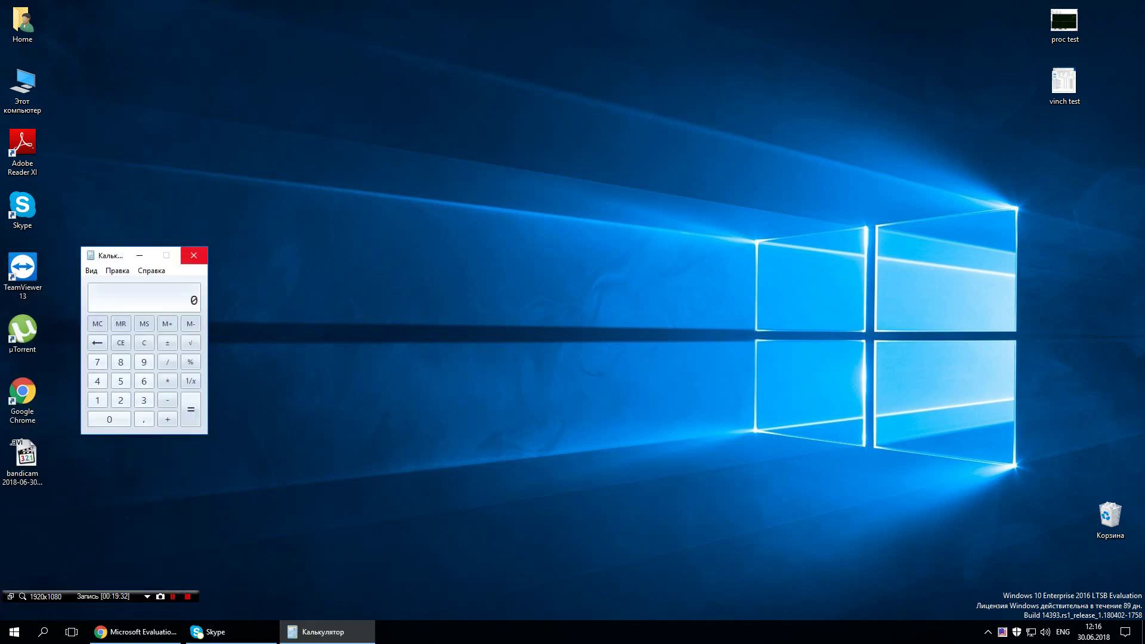
{"action": "left_click", "coordinate": [194, 254]}
Open Средство просмотра XPS from the Стандартные — Windows program folder.
{"action": "left_click", "coordinate": [15, 632]}
{"action": "scroll", "coordinate": [93, 430], "scroll_direction": "down", "scroll_amount": 15}
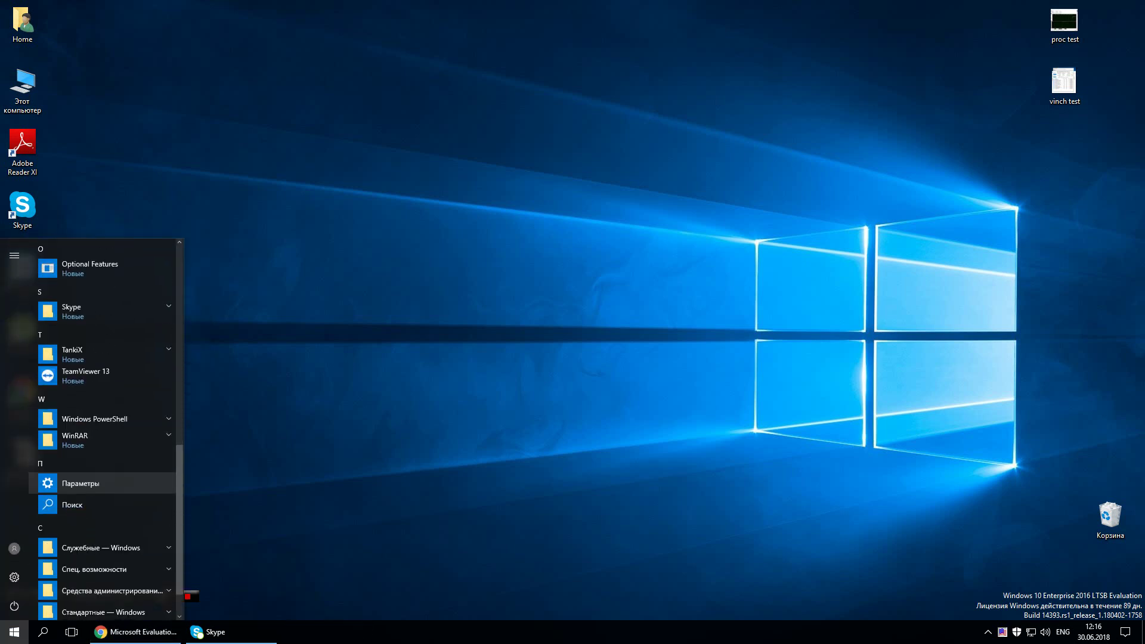
{"action": "left_click", "coordinate": [102, 564]}
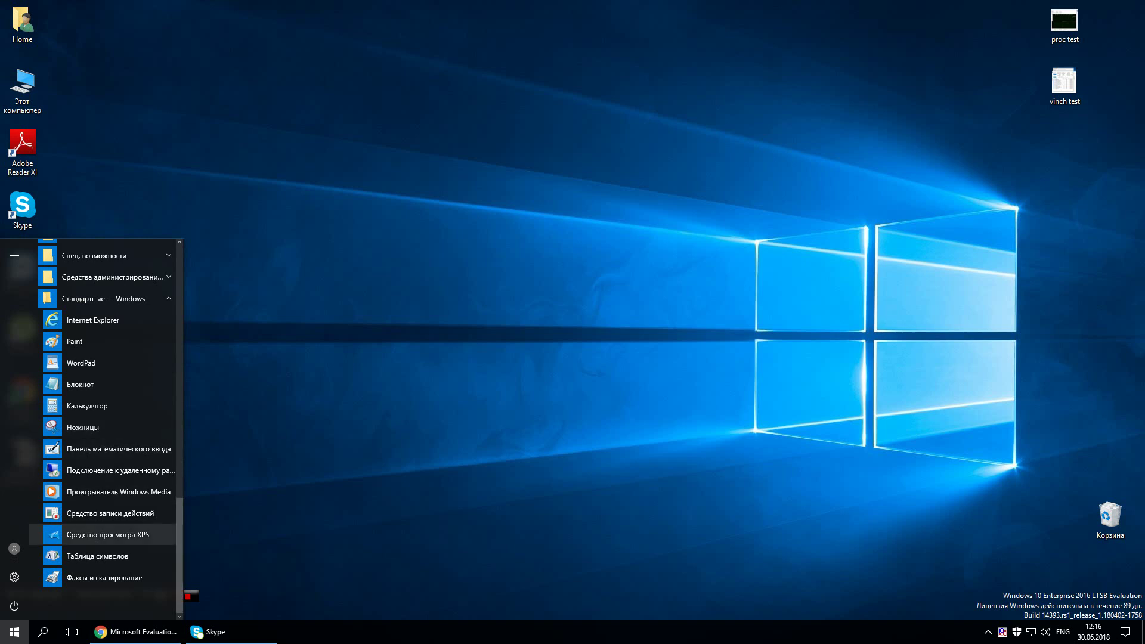
{"action": "left_click", "coordinate": [108, 535]}
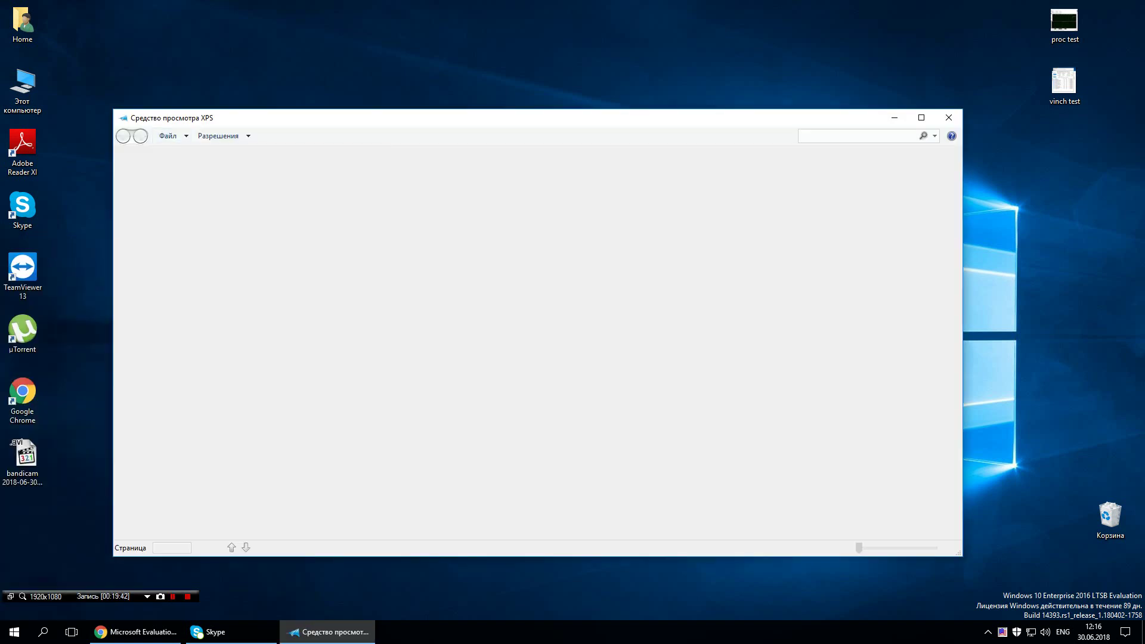
Reposition the Средство просмотра XPS window and examine its Разрешения and Файл commands.
{"action": "left_click_drag", "start_coordinate": [274, 125], "coordinate": [332, 109]}
{"action": "left_click", "coordinate": [276, 121]}
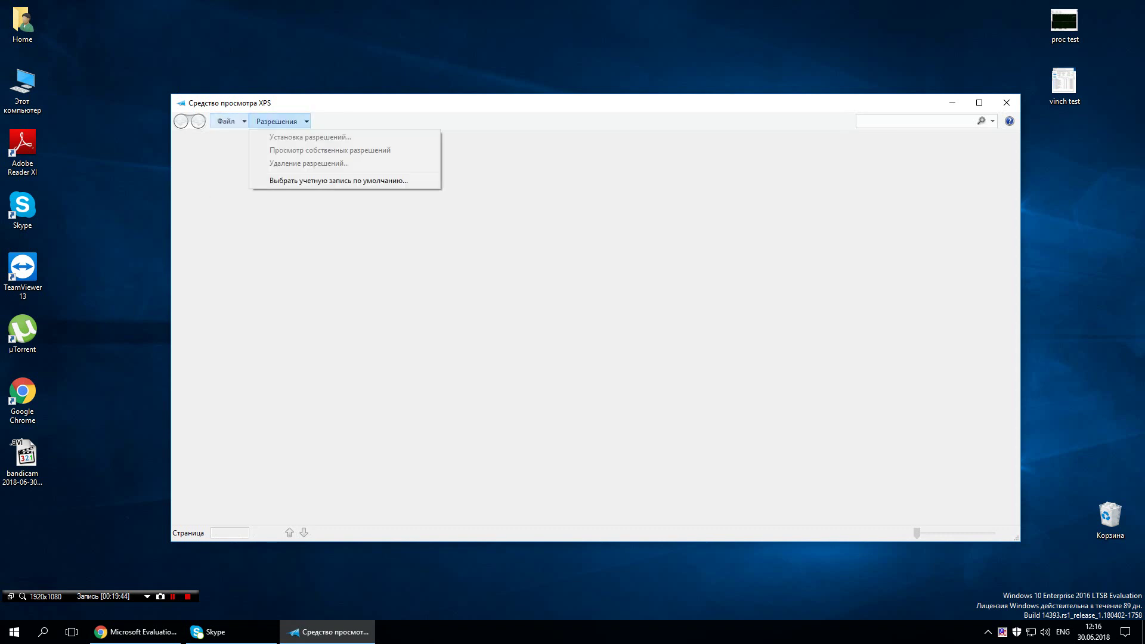
{"action": "left_click", "coordinate": [281, 122]}
{"action": "left_click", "coordinate": [232, 121]}
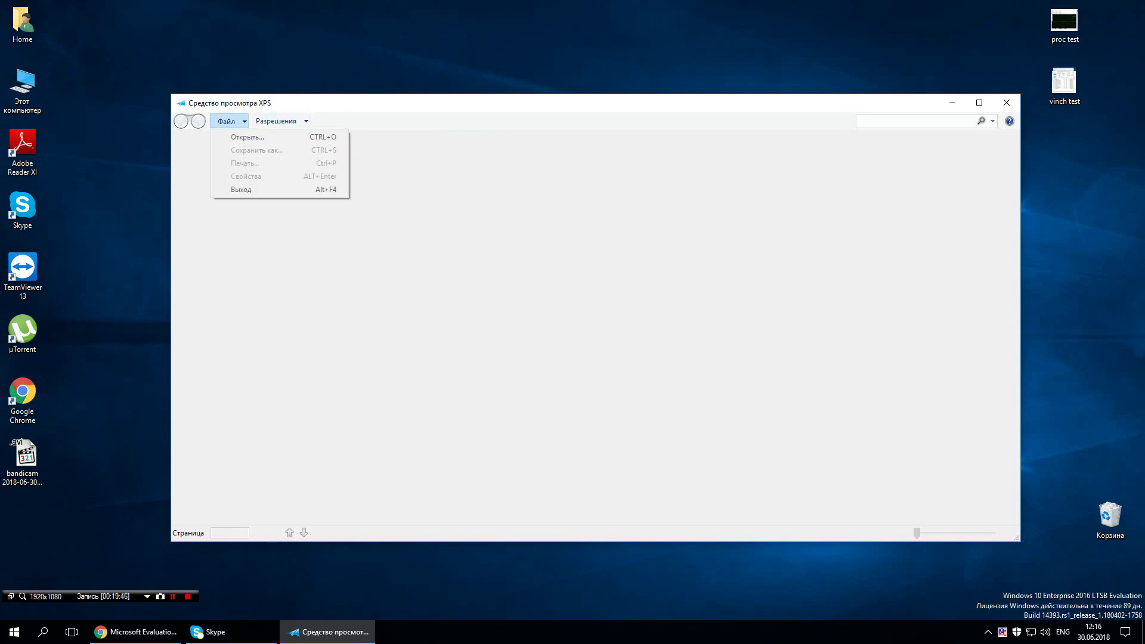
Close the Средство просмотра XPS window and refresh the desktop.
{"action": "left_click", "coordinate": [232, 121]}
{"action": "left_click", "coordinate": [1007, 103]}
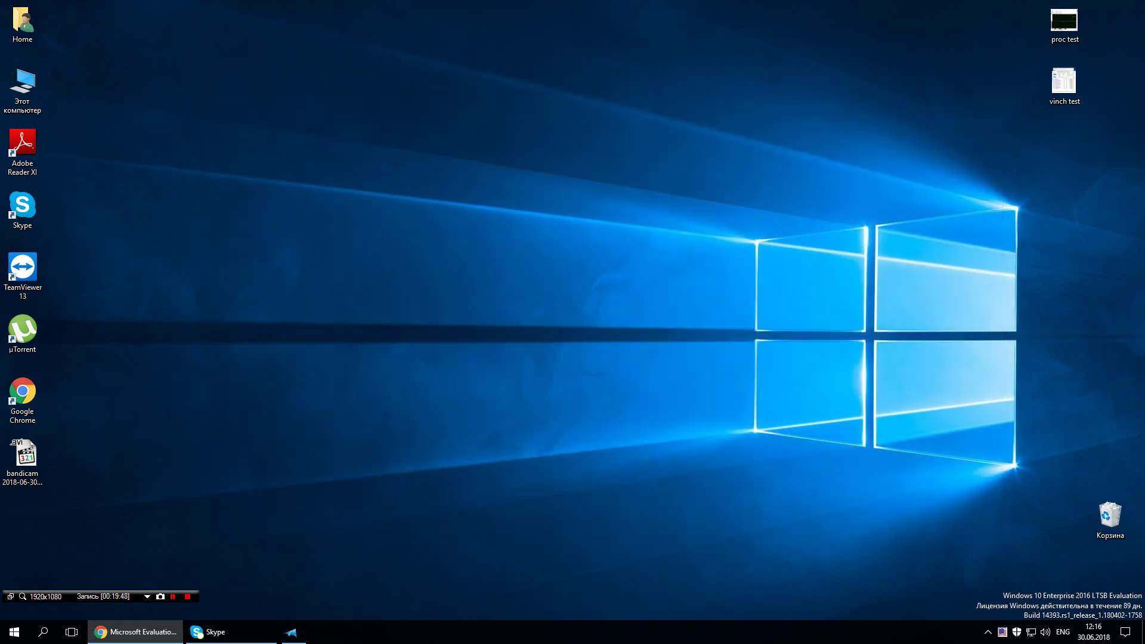
{"action": "right_click", "coordinate": [414, 175]}
{"action": "left_click", "coordinate": [448, 213]}
Open Проигрыватель Windows Media from the Стандартные — Windows program folder and complete its initial setup with Рекомендуемые параметры.
{"action": "key", "text": "super"}
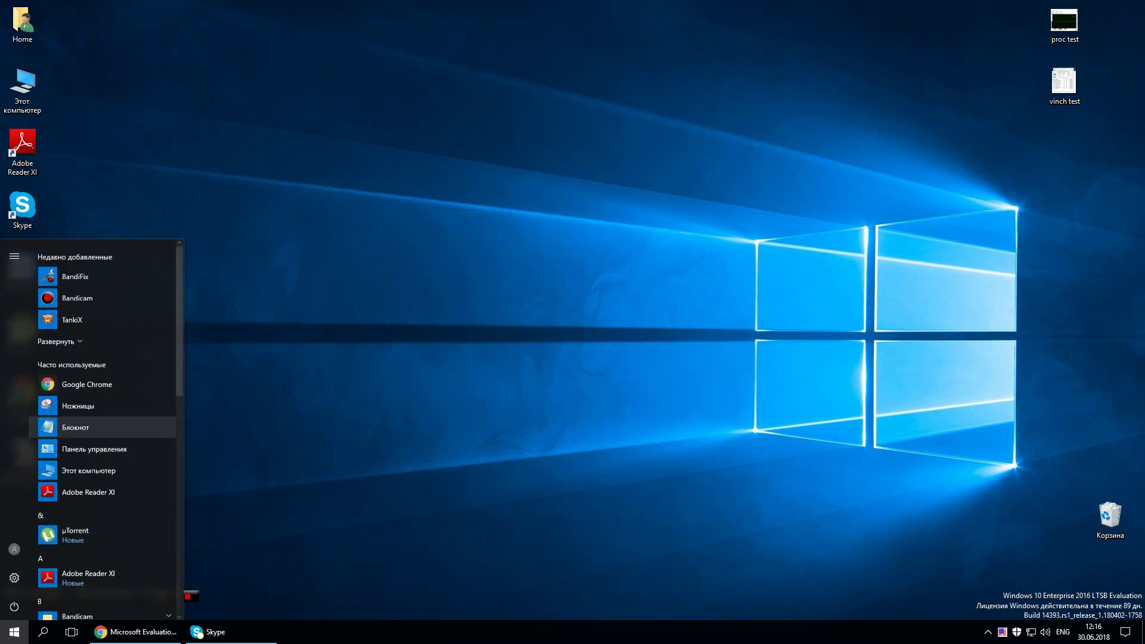
{"action": "scroll", "coordinate": [102, 417], "scroll_direction": "down", "scroll_amount": 10}
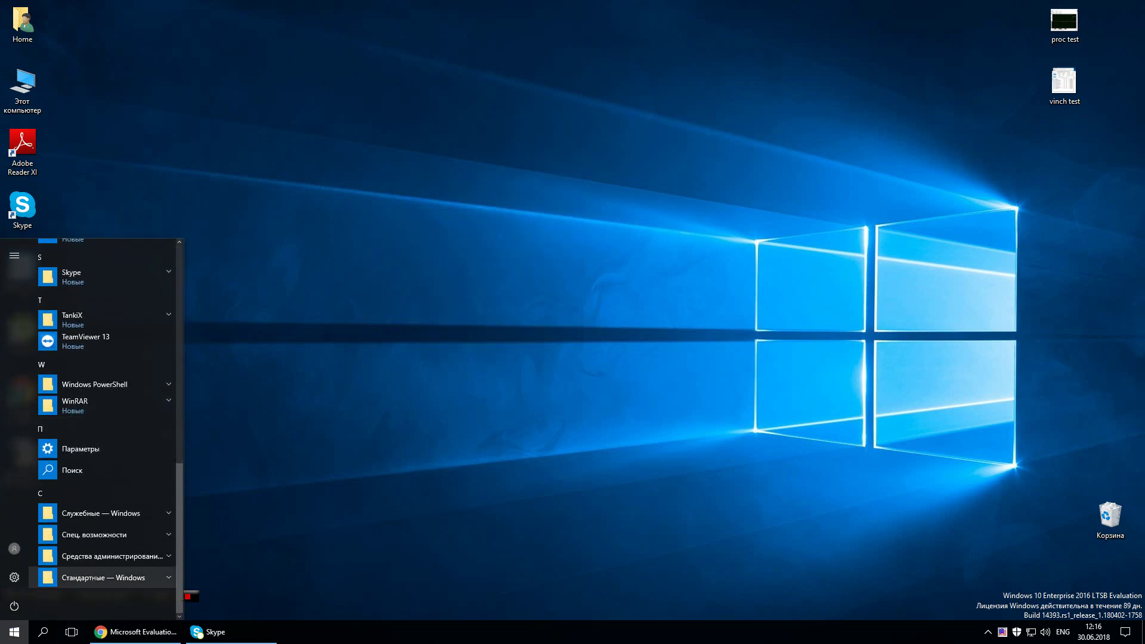
{"action": "left_click", "coordinate": [101, 577]}
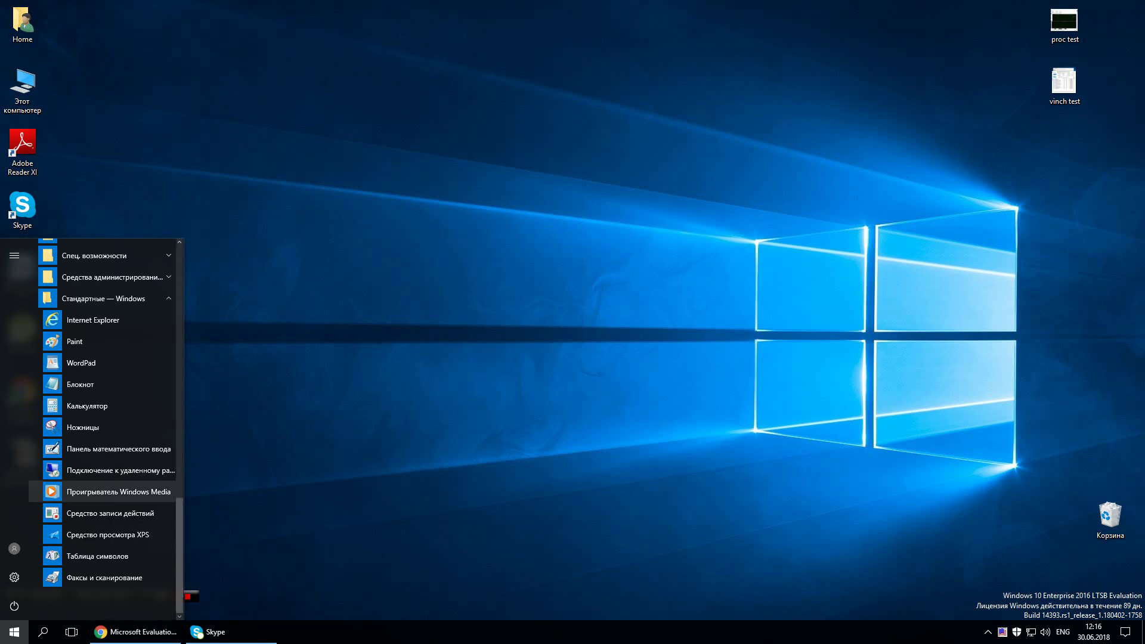
{"action": "left_click", "coordinate": [118, 492]}
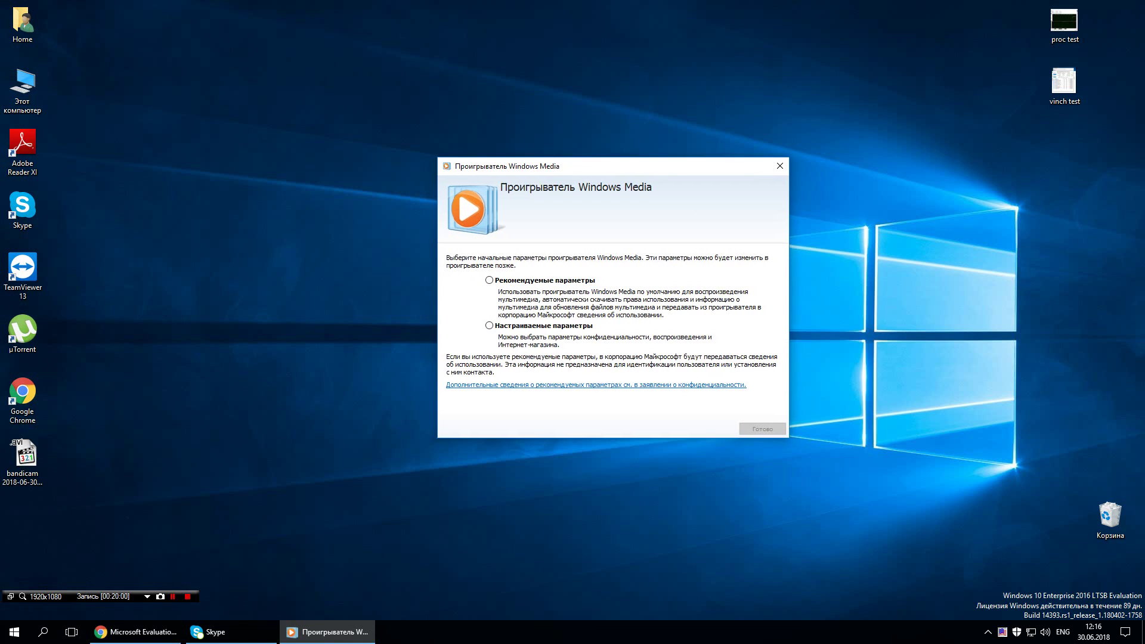
{"action": "left_click", "coordinate": [489, 280]}
{"action": "left_click", "coordinate": [762, 428]}
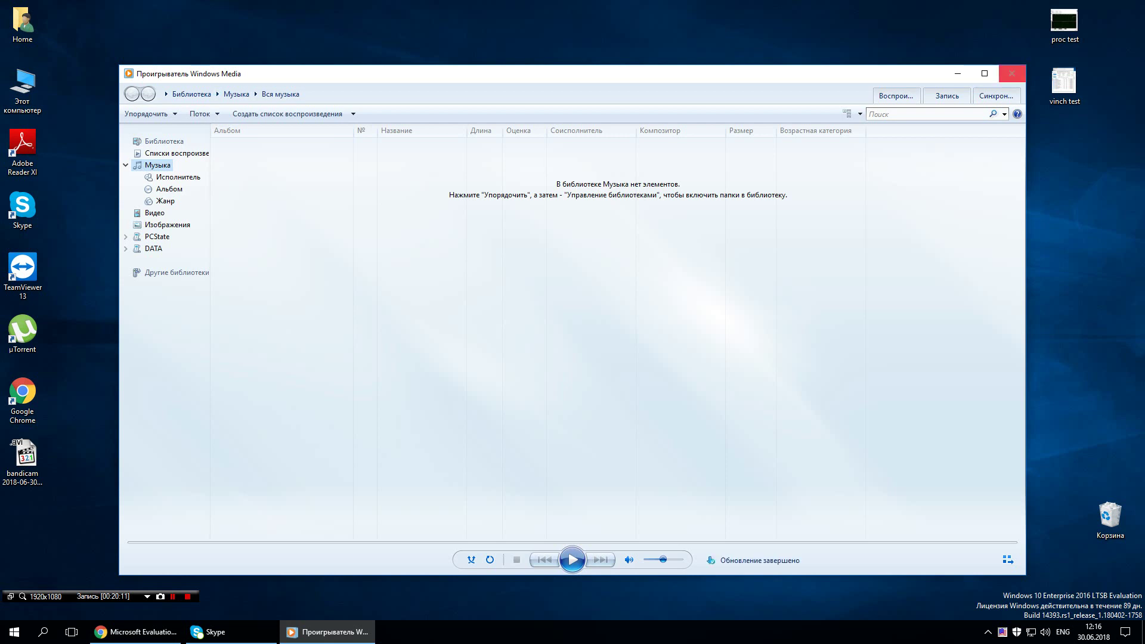
Raise the playback volume in Проигрыватель Windows Media to about maximum and close the player.
{"action": "left_click", "coordinate": [680, 559]}
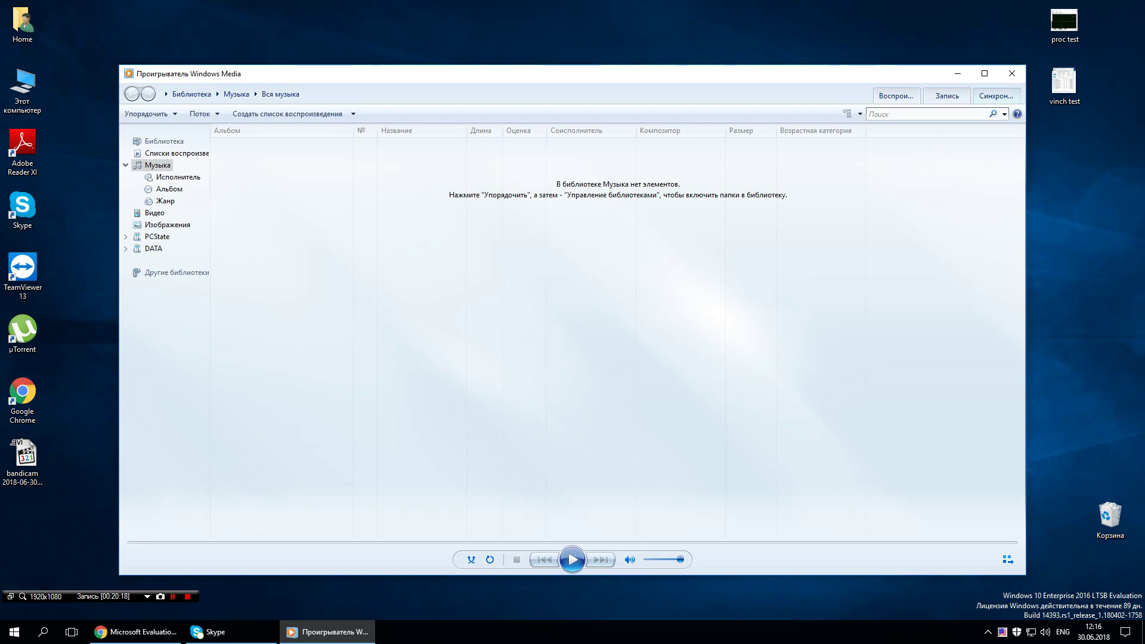
{"action": "key", "text": "alt+F4"}
{"action": "right_click", "coordinate": [298, 148]}
{"action": "left_click", "coordinate": [334, 184]}
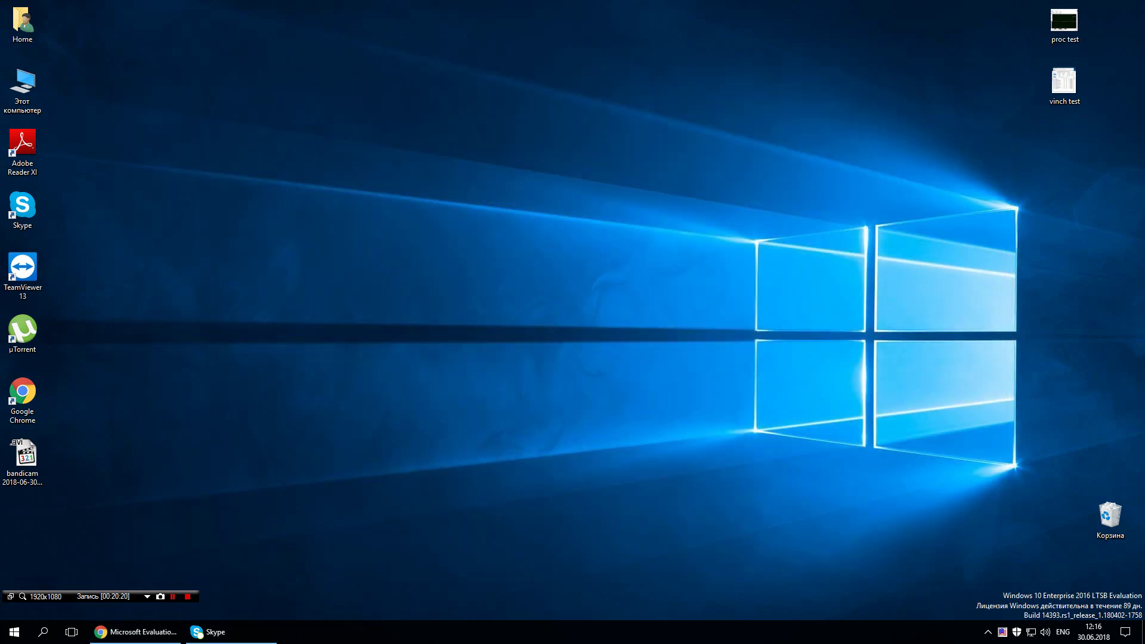
{"action": "left_click", "coordinate": [14, 631]}
{"action": "scroll", "coordinate": [102, 489], "scroll_direction": "down", "scroll_amount": 8}
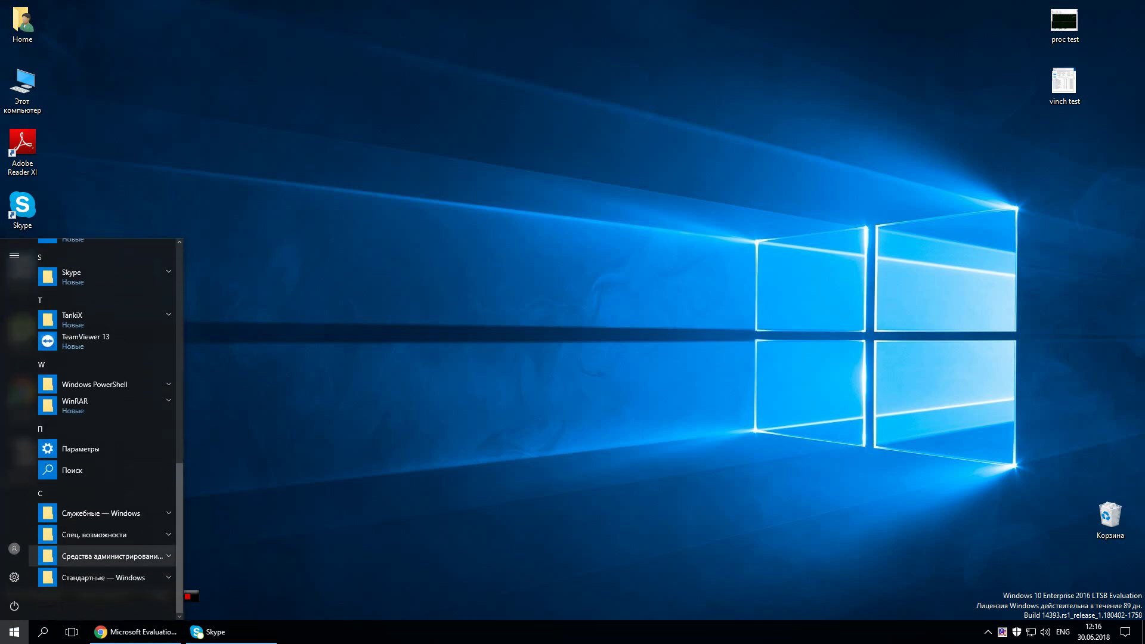
{"action": "left_click", "coordinate": [103, 578]}
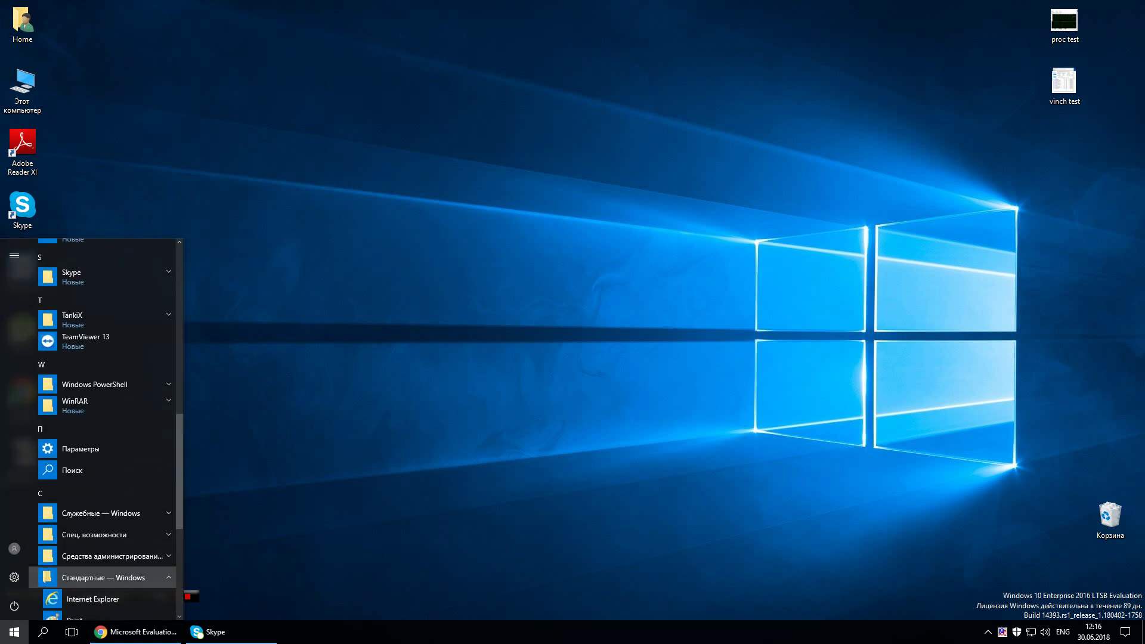
{"action": "left_click", "coordinate": [103, 577]}
{"action": "key", "text": "Escape"}
{"action": "right_click", "coordinate": [360, 283]}
{"action": "left_click", "coordinate": [406, 320]}
Open Диспетчер задач, reposition its window, and view the ЦП performance graph.
{"action": "right_click", "coordinate": [516, 633]}
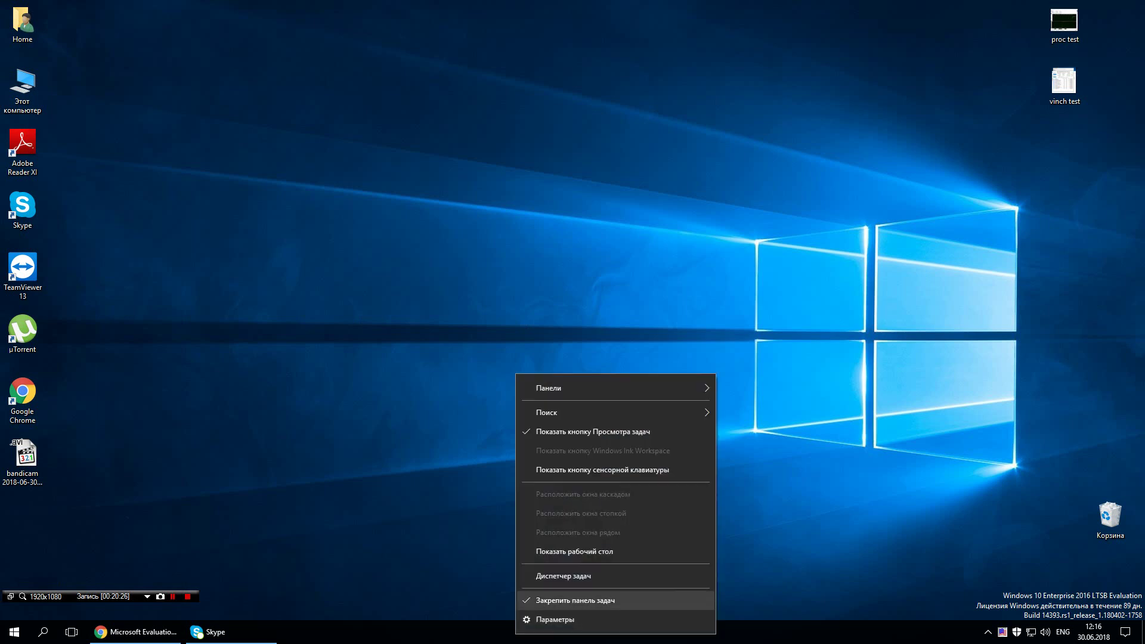
{"action": "left_click", "coordinate": [564, 576]}
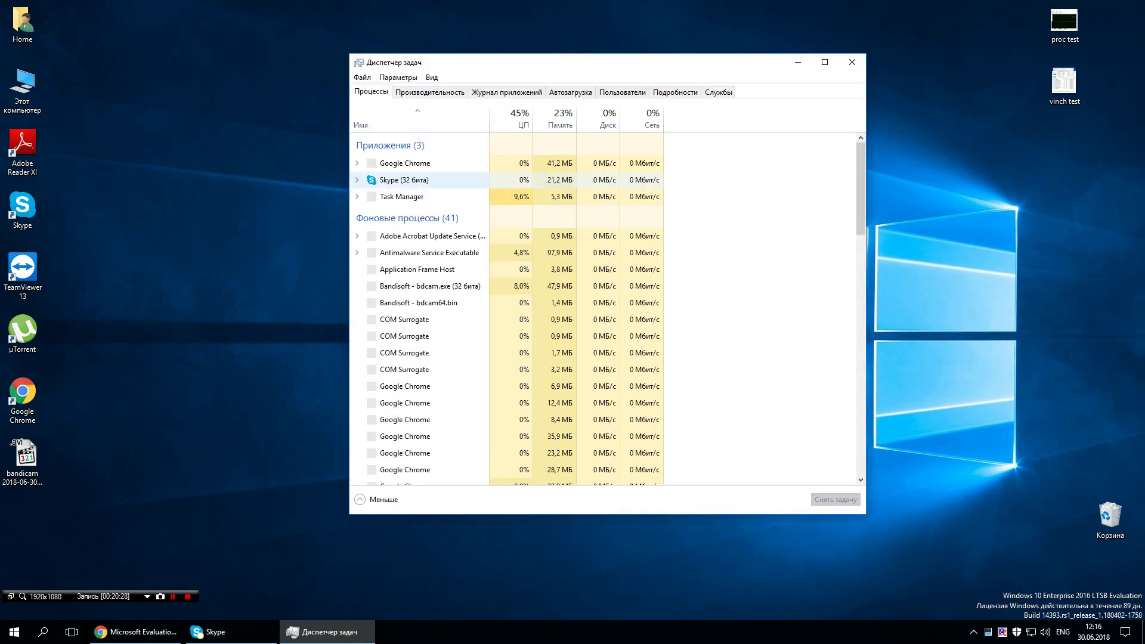
{"action": "left_click_drag", "start_coordinate": [620, 65], "coordinate": [648, 53]}
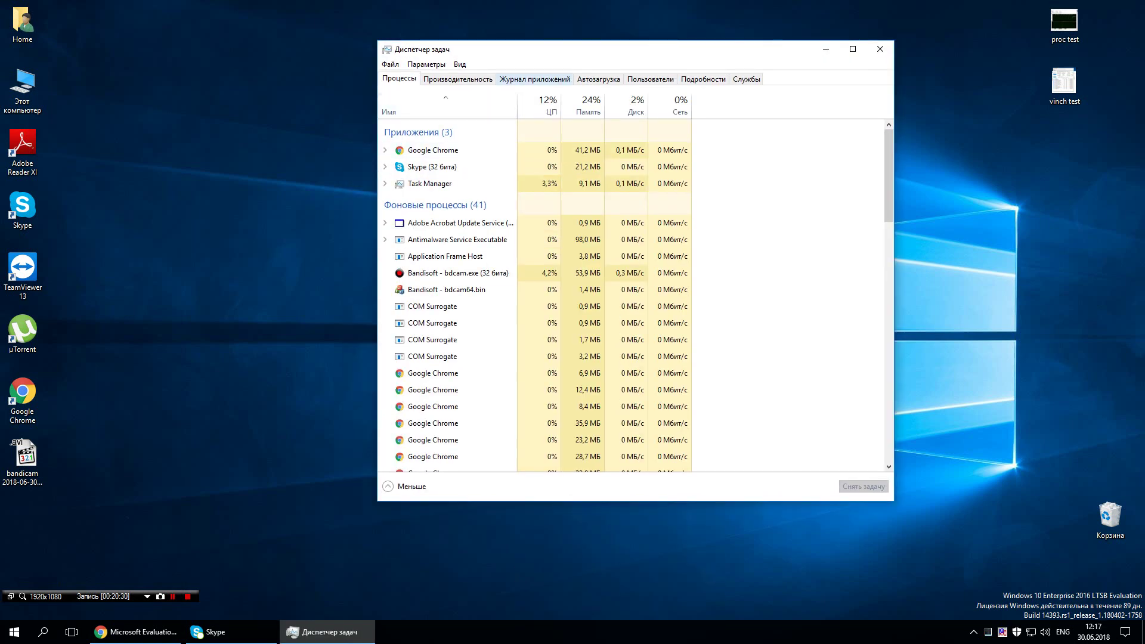
{"action": "left_click", "coordinate": [458, 78]}
{"action": "left_click", "coordinate": [440, 110]}
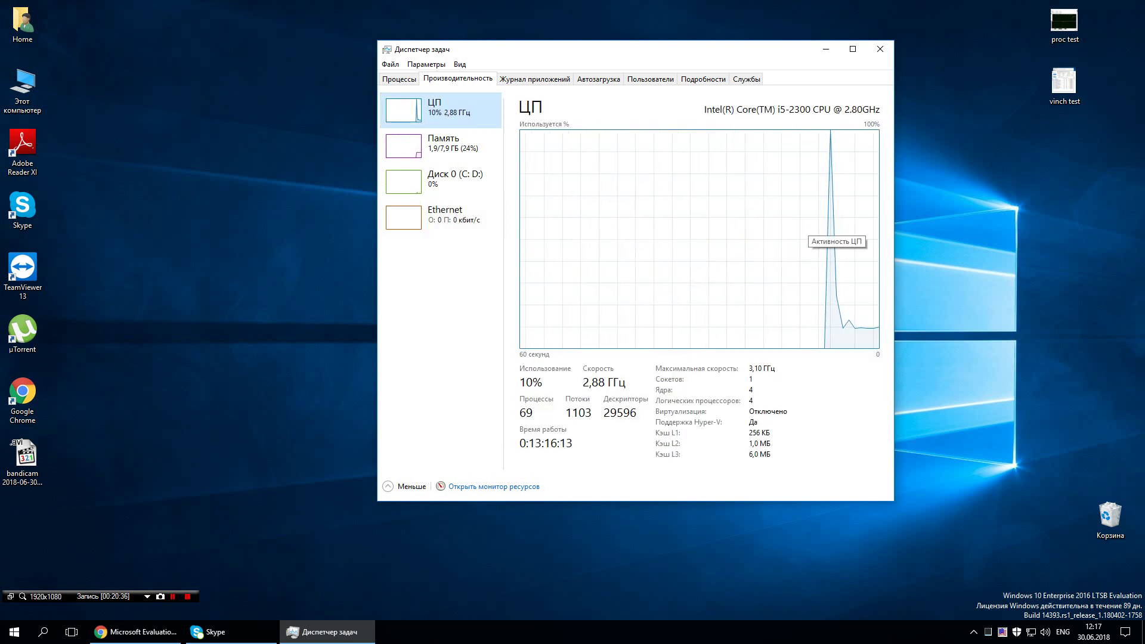
Sort the process list in Диспетчер задач by ЦП usage, and view the Память performance details.
{"action": "left_click", "coordinate": [399, 79]}
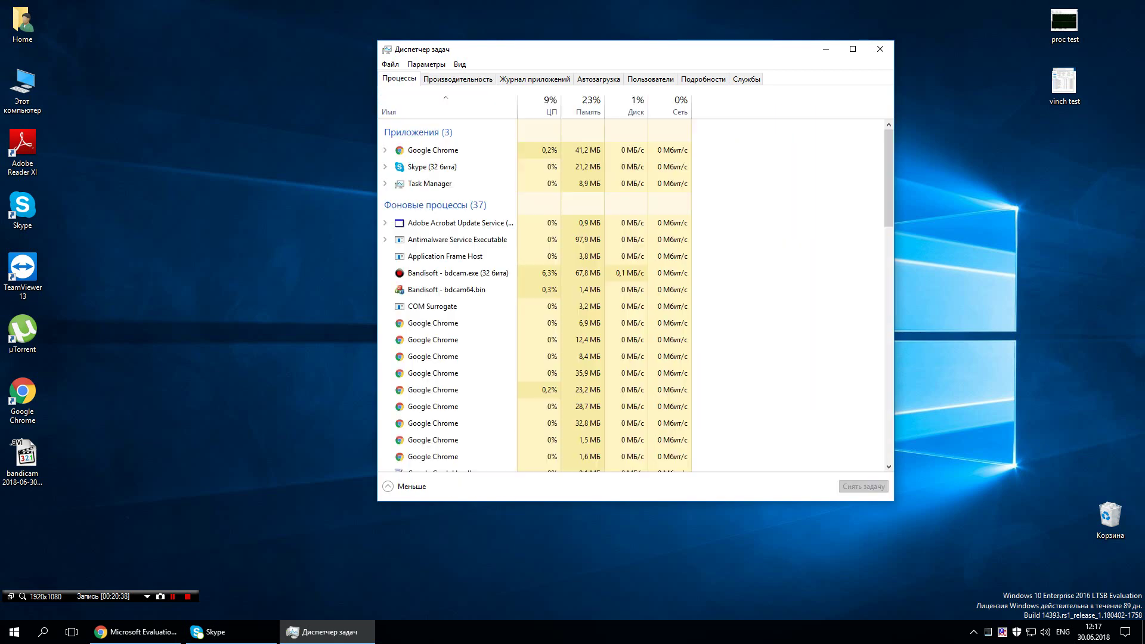
{"action": "left_click", "coordinate": [546, 105]}
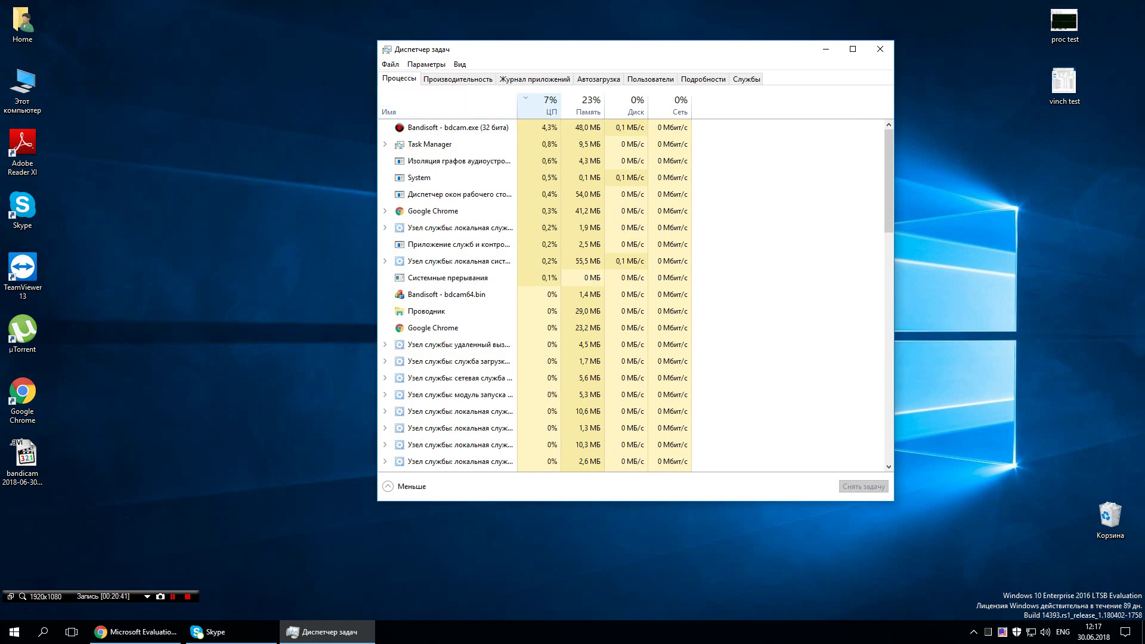
{"action": "left_click", "coordinate": [458, 79]}
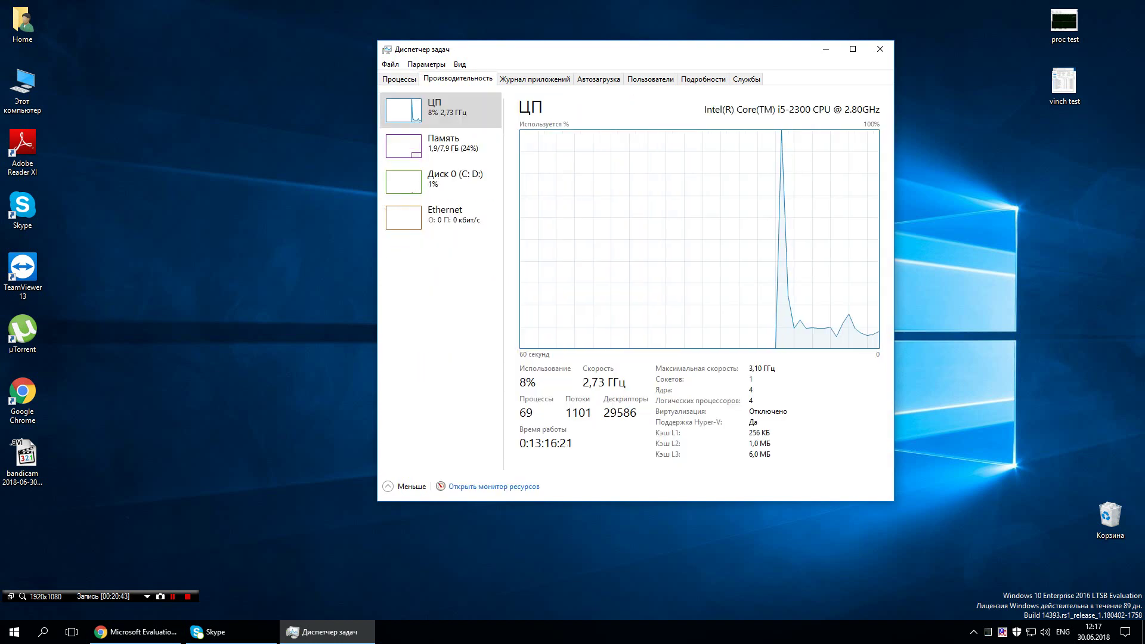
{"action": "left_click", "coordinate": [443, 145]}
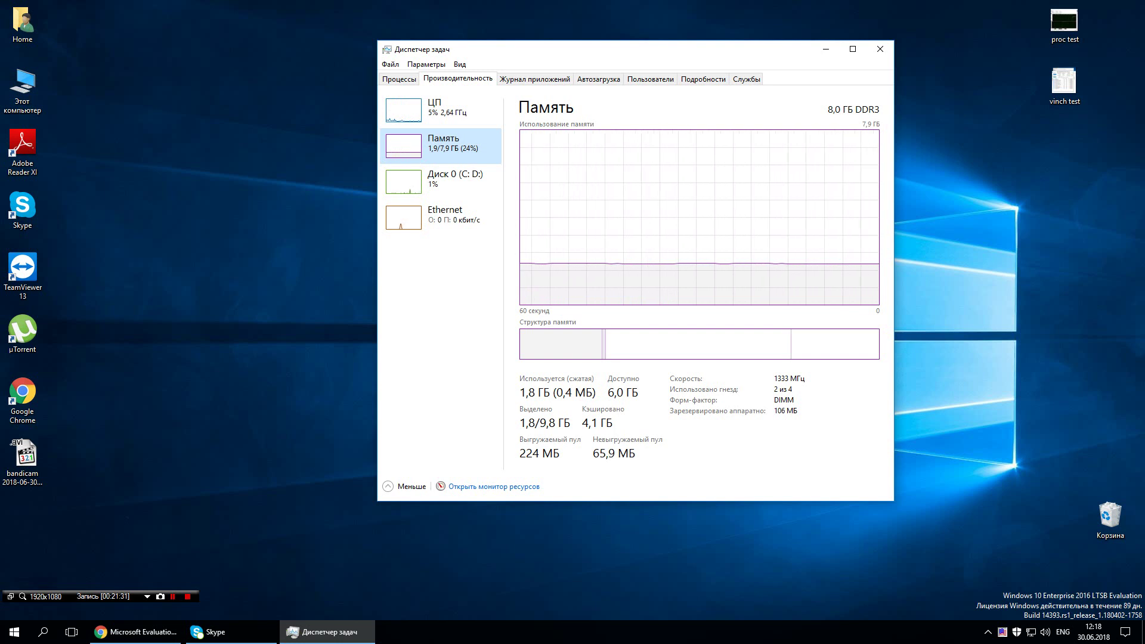
Open Управление компьютером for this computer, examine the device categories in Диспетчер устройств, and close the console.
{"action": "right_click", "coordinate": [139, 156]}
{"action": "key", "text": "Escape"}
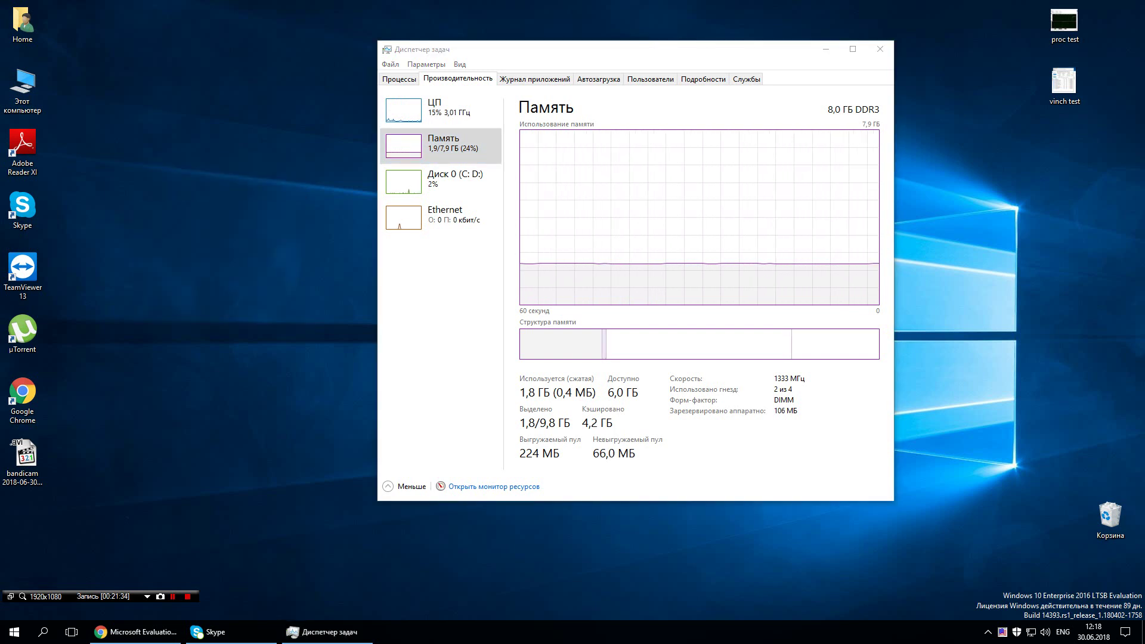
{"action": "right_click", "coordinate": [30, 94]}
{"action": "left_click", "coordinate": [69, 130]}
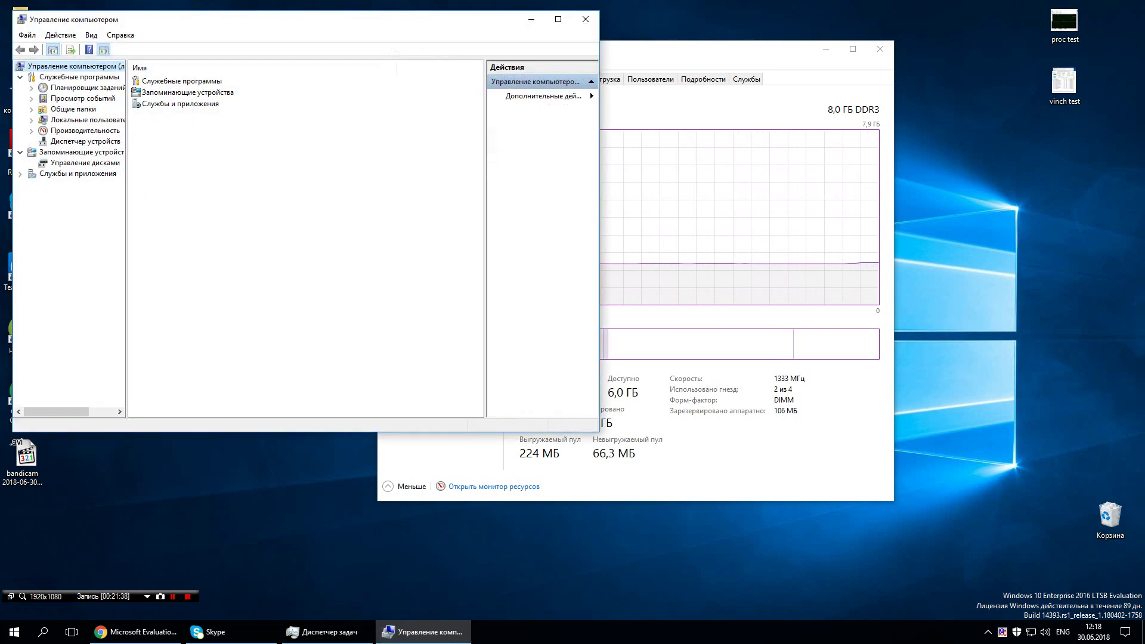
{"action": "left_click", "coordinate": [80, 141]}
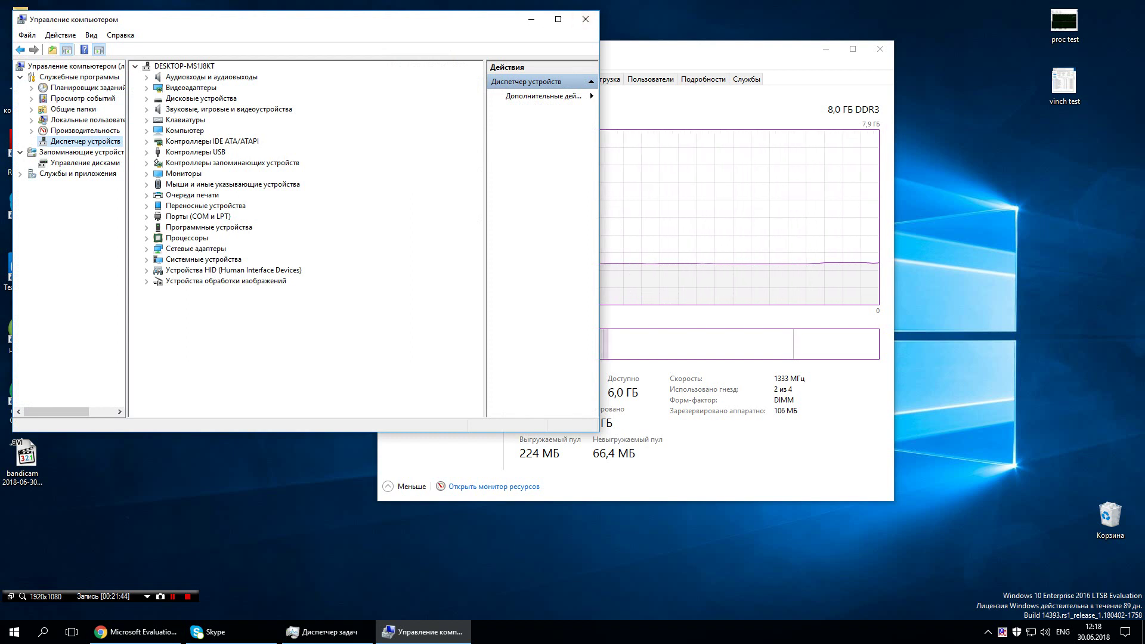
{"action": "left_click_drag", "start_coordinate": [598, 294], "coordinate": [465, 294]}
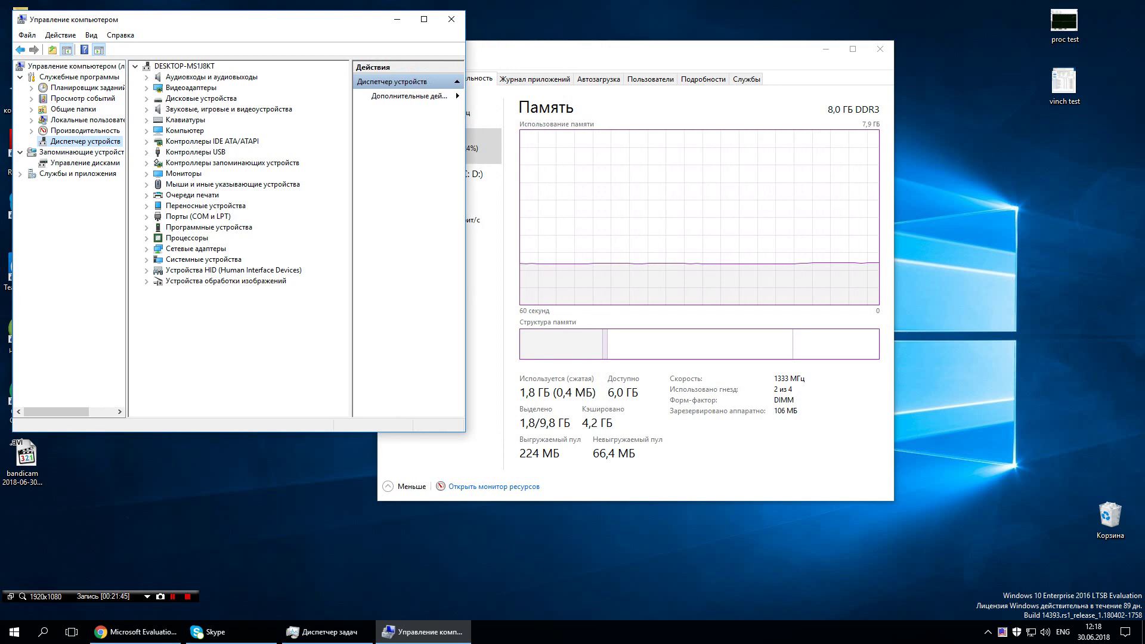
{"action": "left_click", "coordinate": [452, 19]}
{"action": "right_click", "coordinate": [102, 220]}
{"action": "left_click", "coordinate": [119, 256]}
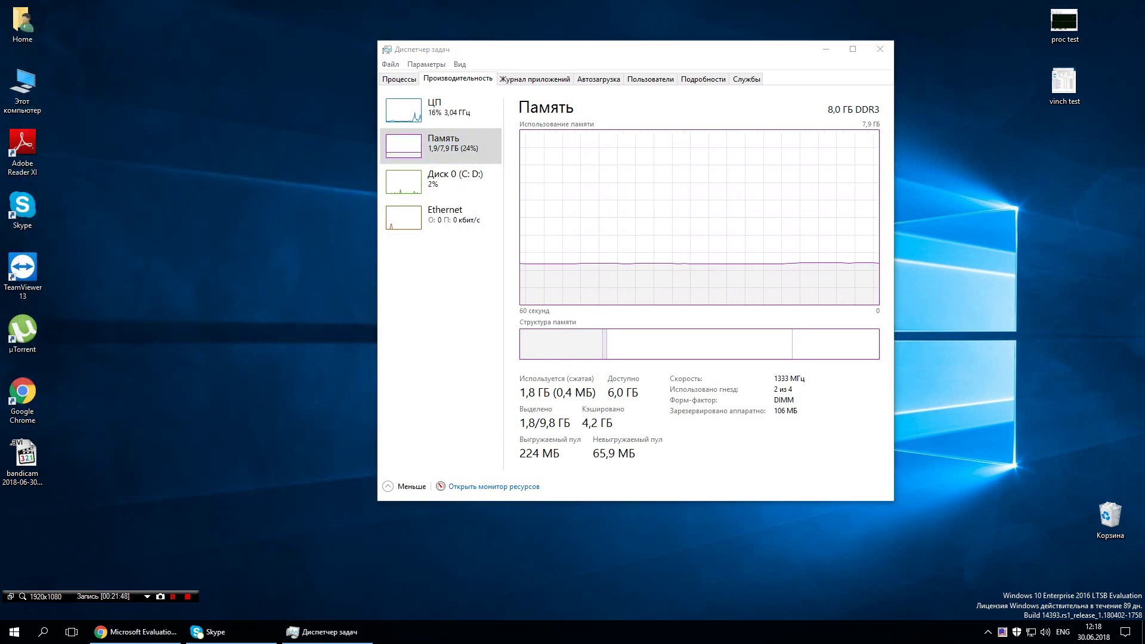
Reposition Диспетчер задач, and view the Microsoft Evaluation Center page in Google Chrome before minimizing the browser.
{"action": "left_click_drag", "start_coordinate": [532, 54], "coordinate": [542, 74]}
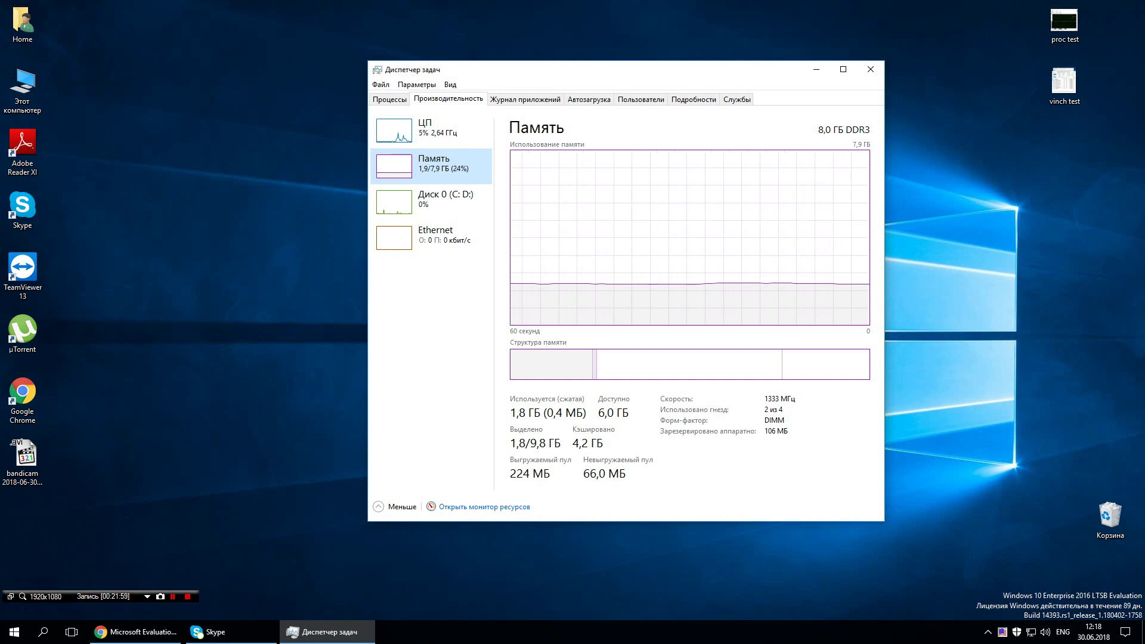
{"action": "left_click", "coordinate": [135, 631]}
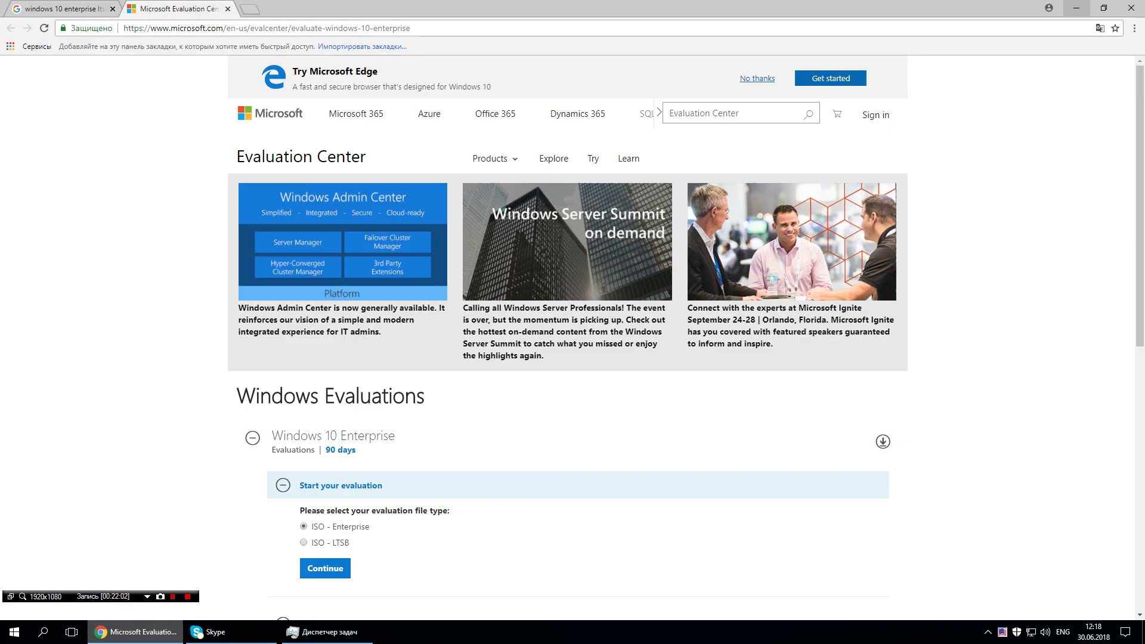
{"action": "left_click", "coordinate": [1076, 8]}
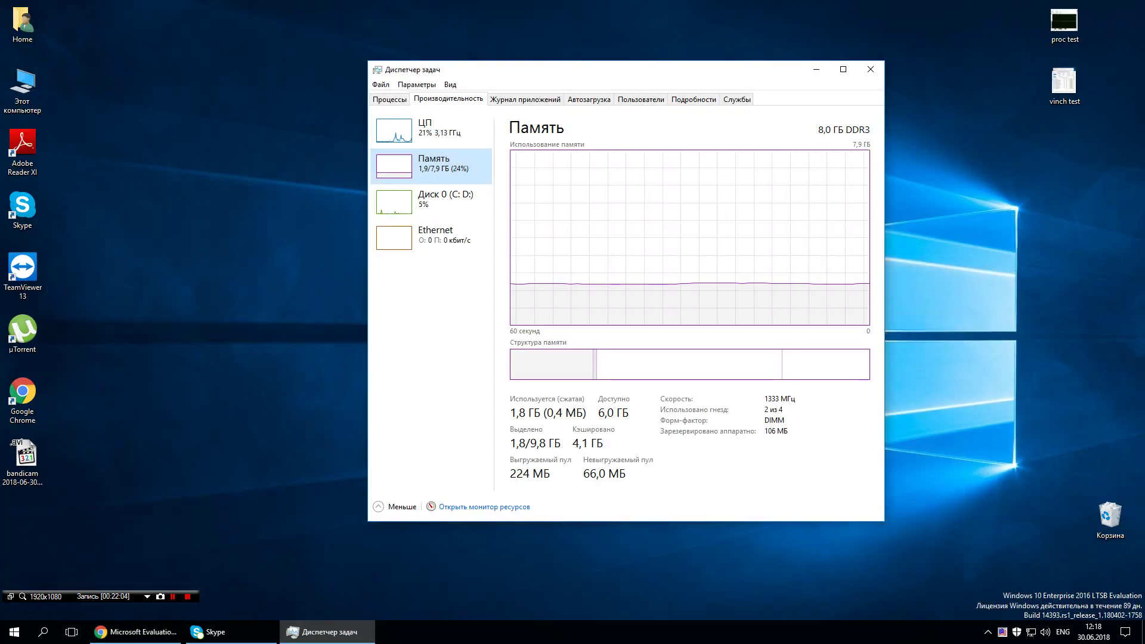
{"action": "key", "text": "F12"}
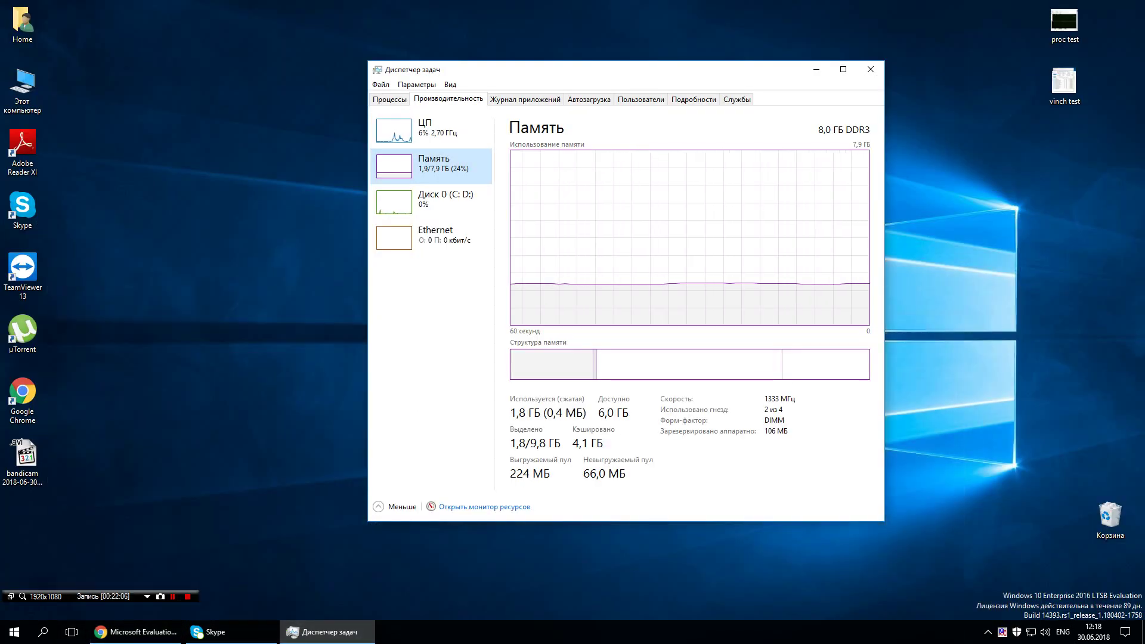
{"action": "left_click_drag", "start_coordinate": [642, 71], "coordinate": [662, 64]}
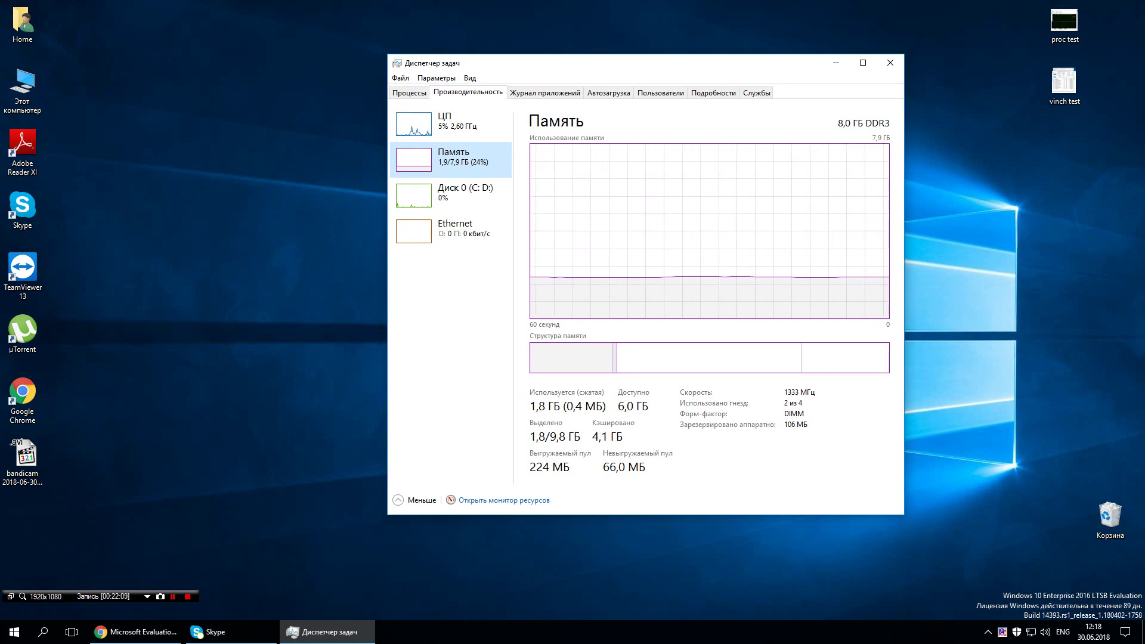
{"action": "right_click", "coordinate": [215, 209]}
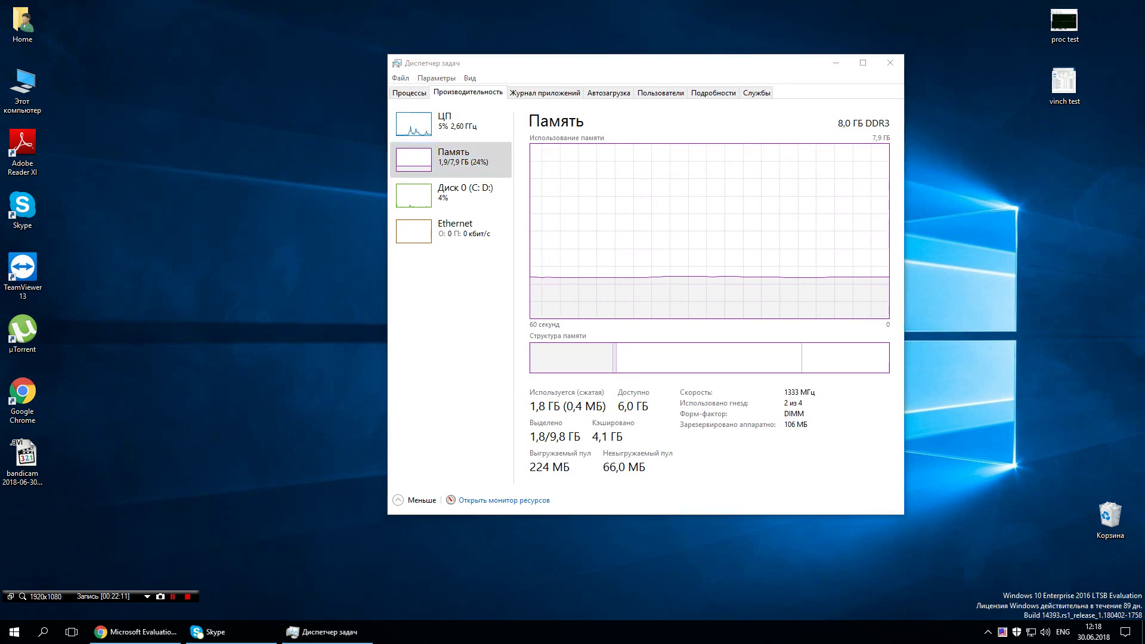
{"action": "left_click", "coordinate": [251, 245]}
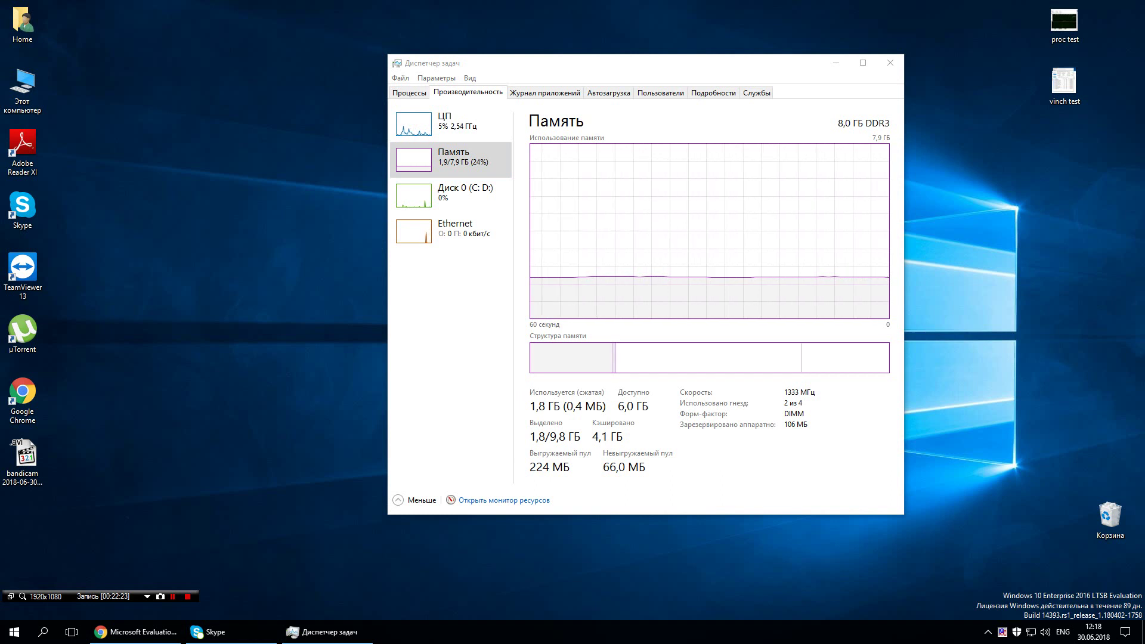
{"action": "right_click", "coordinate": [195, 185]}
{"action": "left_click", "coordinate": [239, 220]}
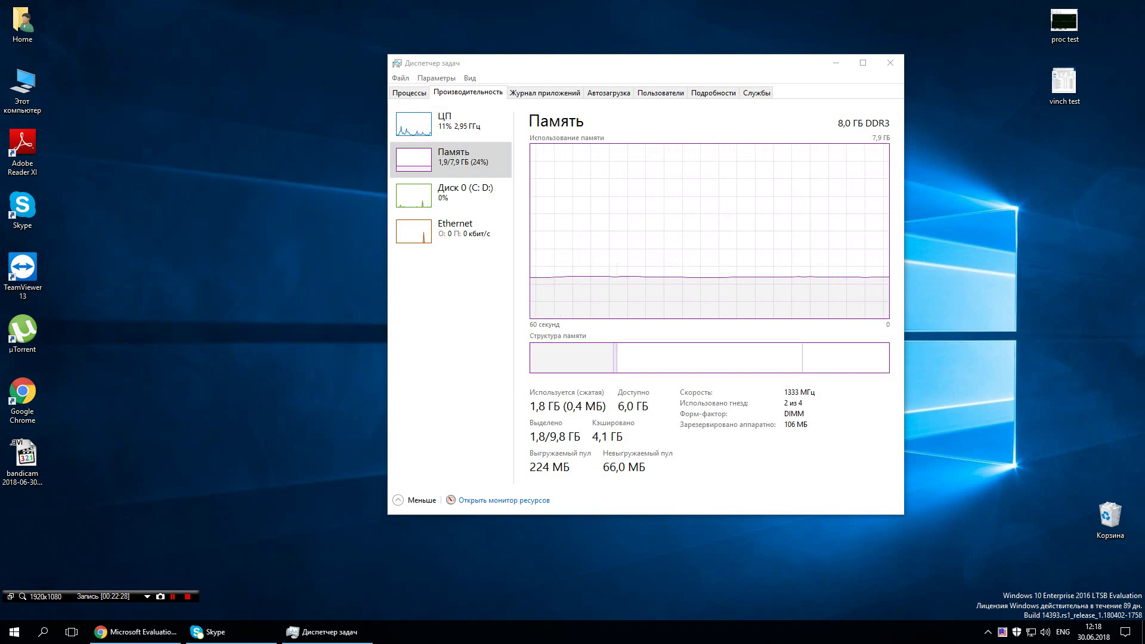
View the Диск 0, Ethernet and ЦП performance graphs, and close Диспетчер задач.
{"action": "left_click", "coordinate": [450, 195]}
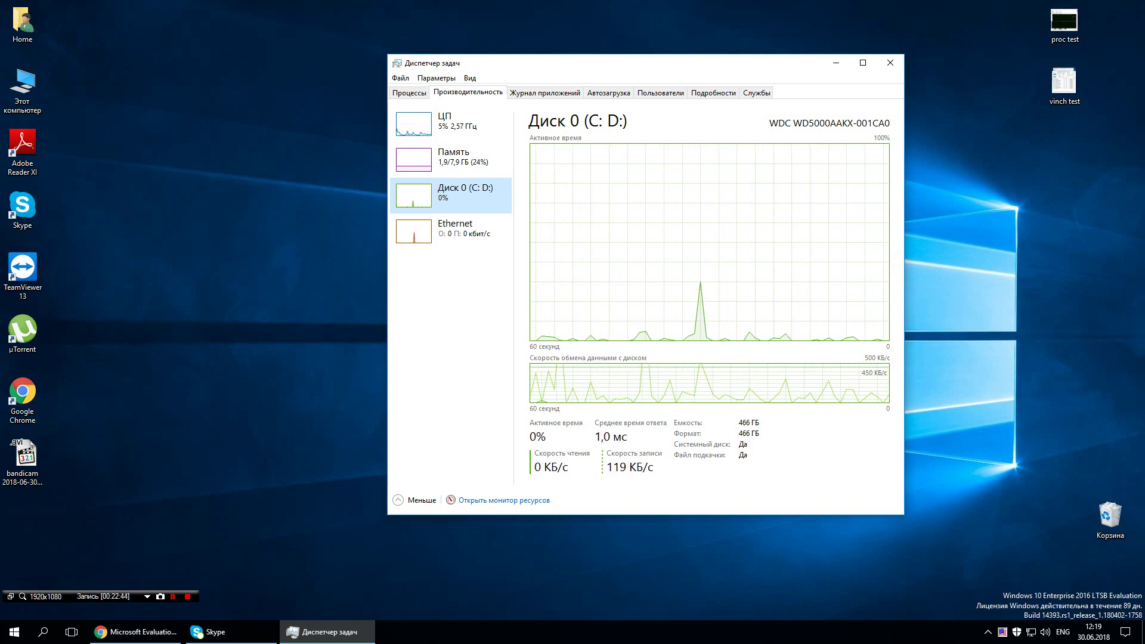
{"action": "left_click", "coordinate": [450, 231]}
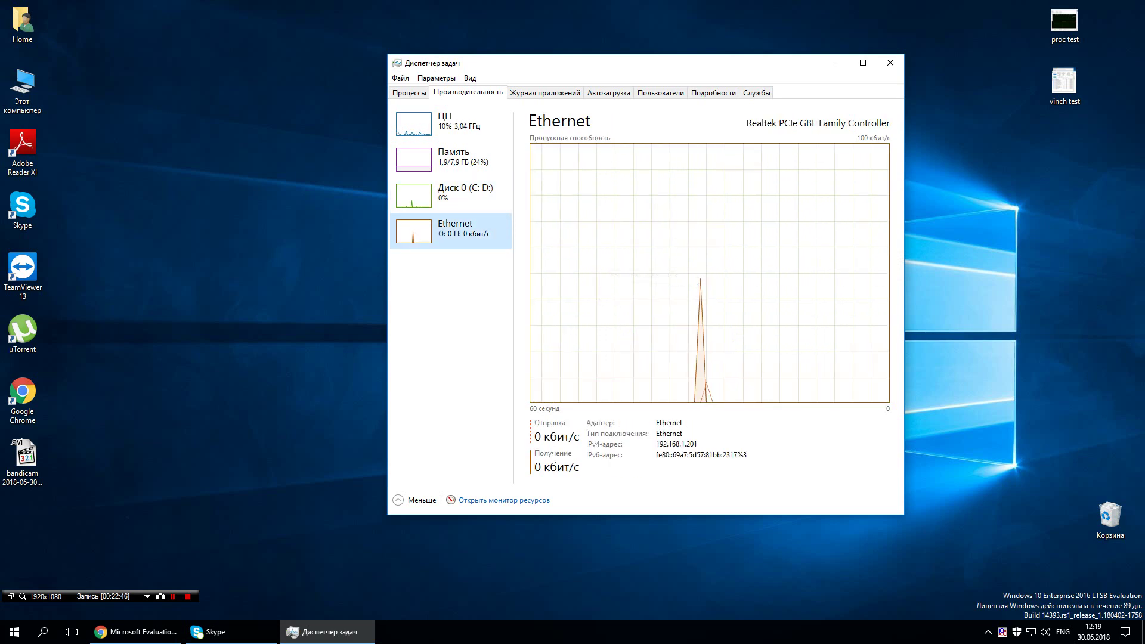
{"action": "left_click", "coordinate": [451, 124]}
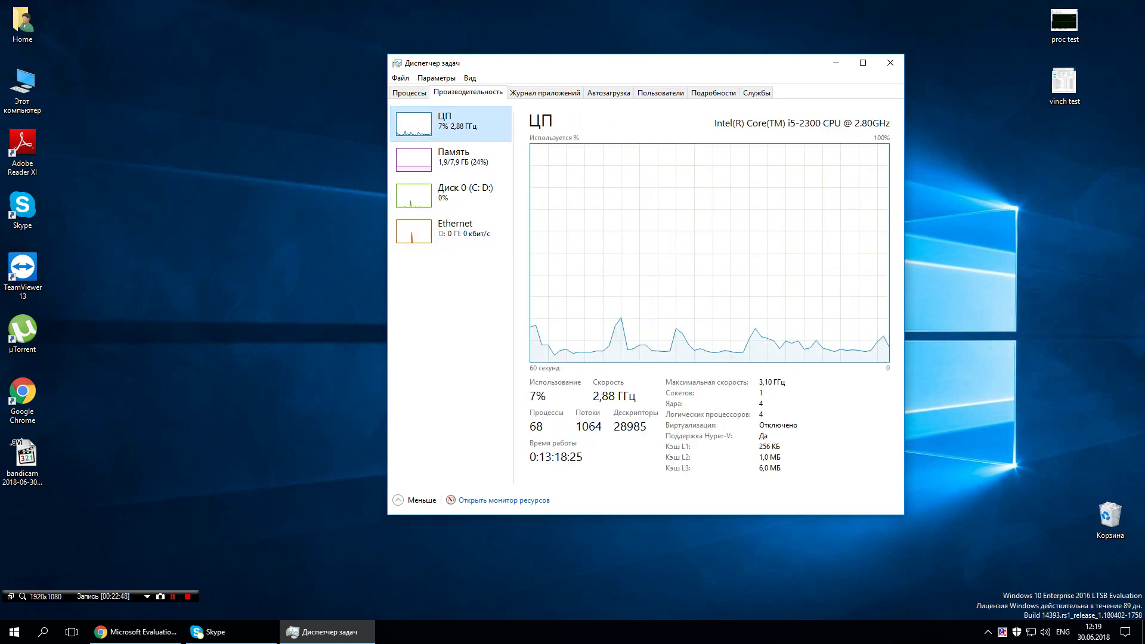
{"action": "left_click", "coordinate": [409, 92]}
{"action": "left_click", "coordinate": [890, 63]}
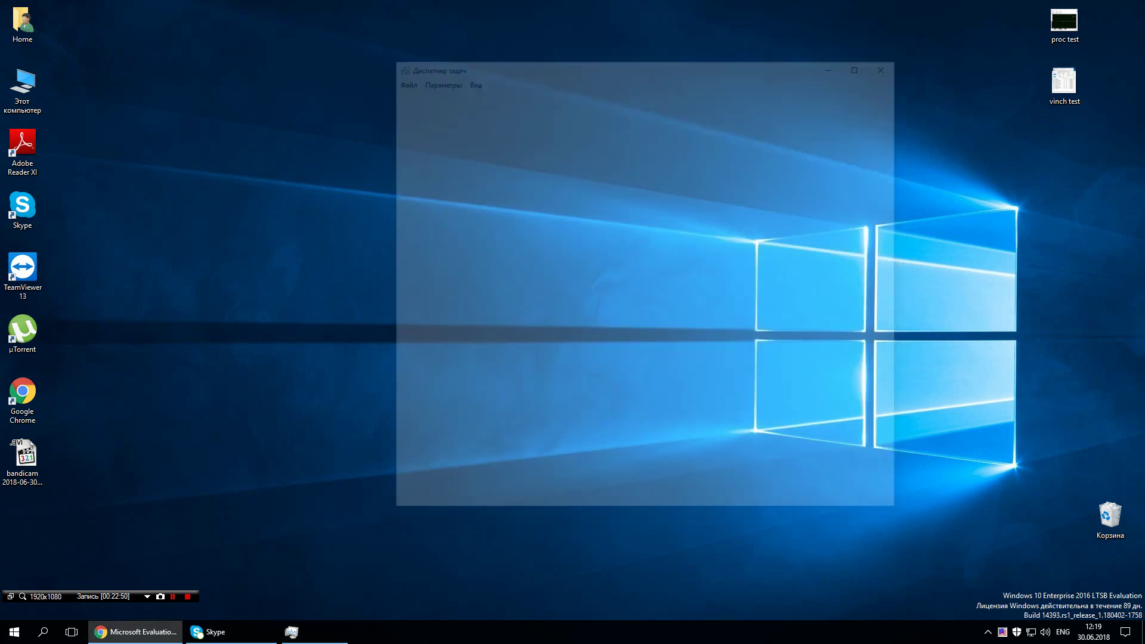
{"action": "right_click", "coordinate": [238, 185]}
{"action": "left_click", "coordinate": [268, 222]}
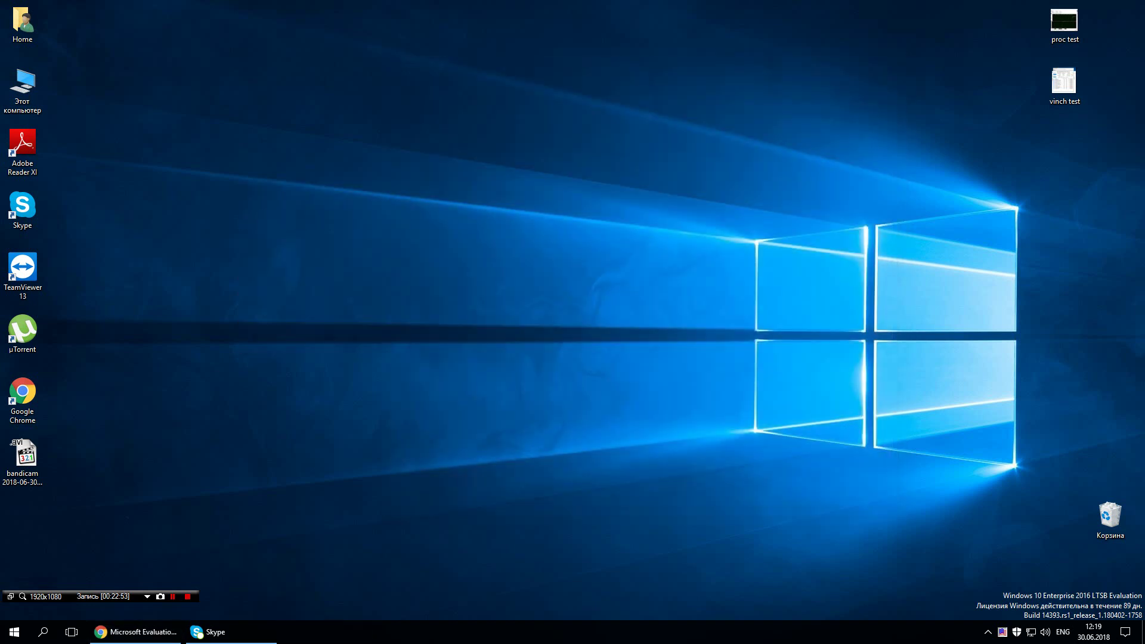
{"action": "right_click", "coordinate": [269, 222]}
{"action": "left_click", "coordinate": [286, 256]}
{"action": "right_click", "coordinate": [282, 226]}
{"action": "left_click", "coordinate": [310, 263]}
{"action": "right_click", "coordinate": [275, 262]}
{"action": "left_click", "coordinate": [310, 297]}
{"action": "right_click", "coordinate": [321, 257]}
{"action": "left_click", "coordinate": [358, 295]}
{"action": "right_click", "coordinate": [332, 253]}
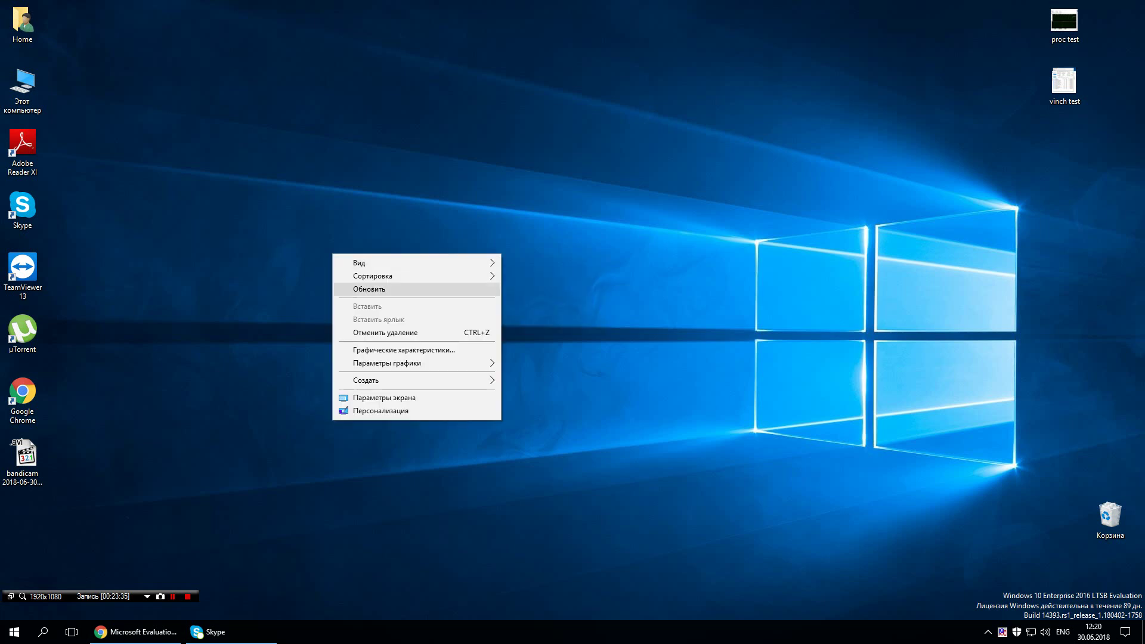
{"action": "left_click", "coordinate": [352, 290]}
Switch to Google Chrome and rerun the Google search for "windows 10 enterprise ltsb download".
{"action": "left_click", "coordinate": [135, 632]}
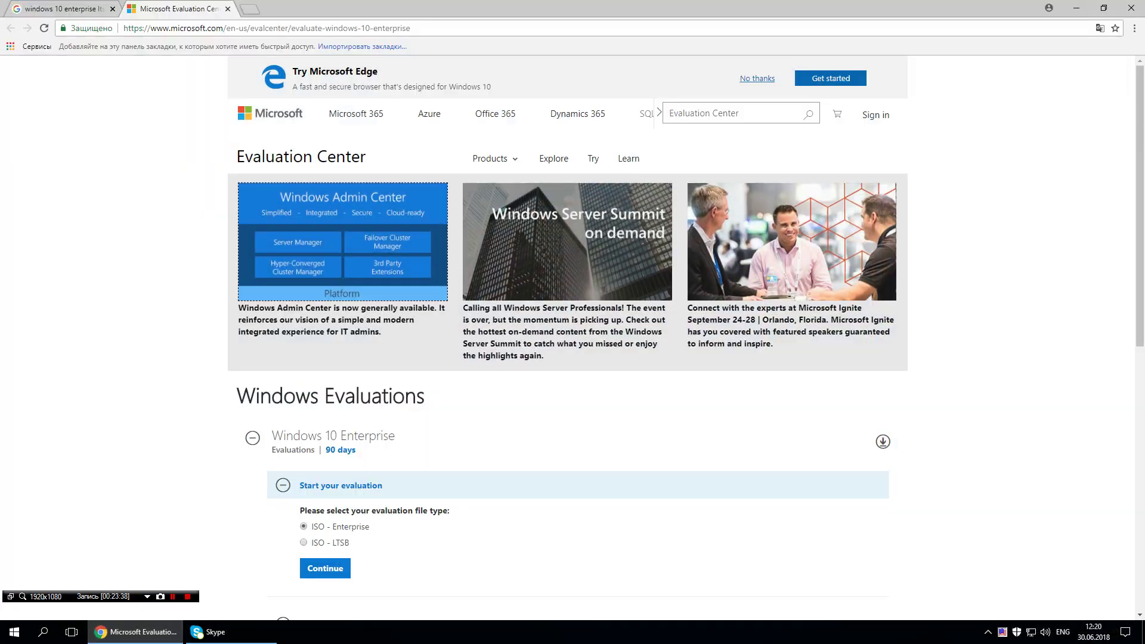
{"action": "left_click", "coordinate": [135, 632]}
{"action": "left_click", "coordinate": [135, 632]}
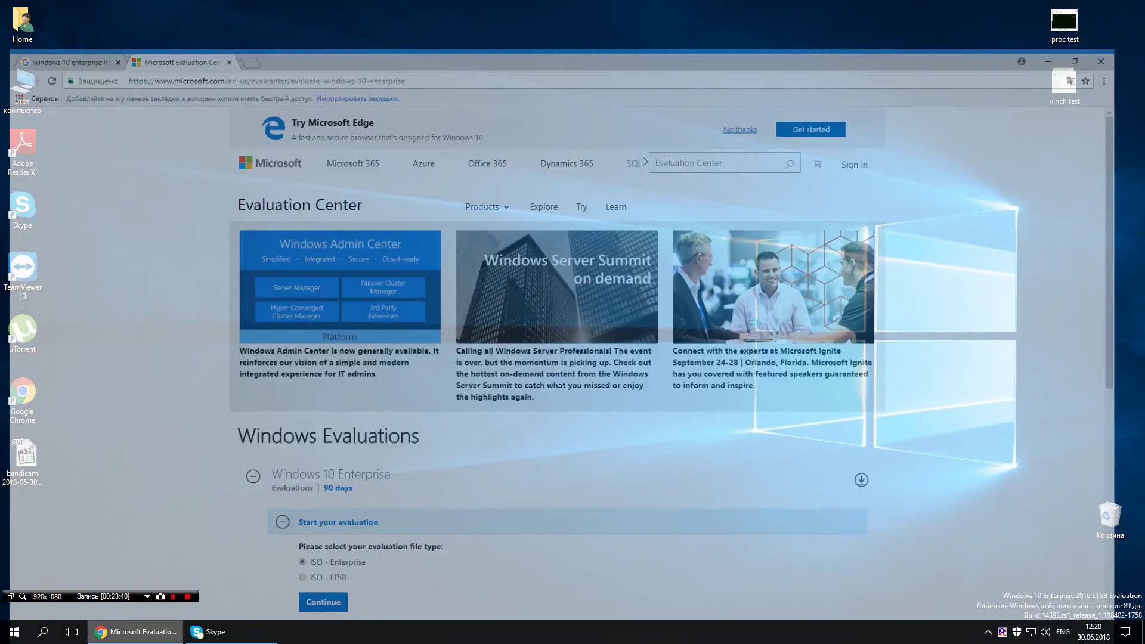
{"action": "left_click", "coordinate": [62, 9]}
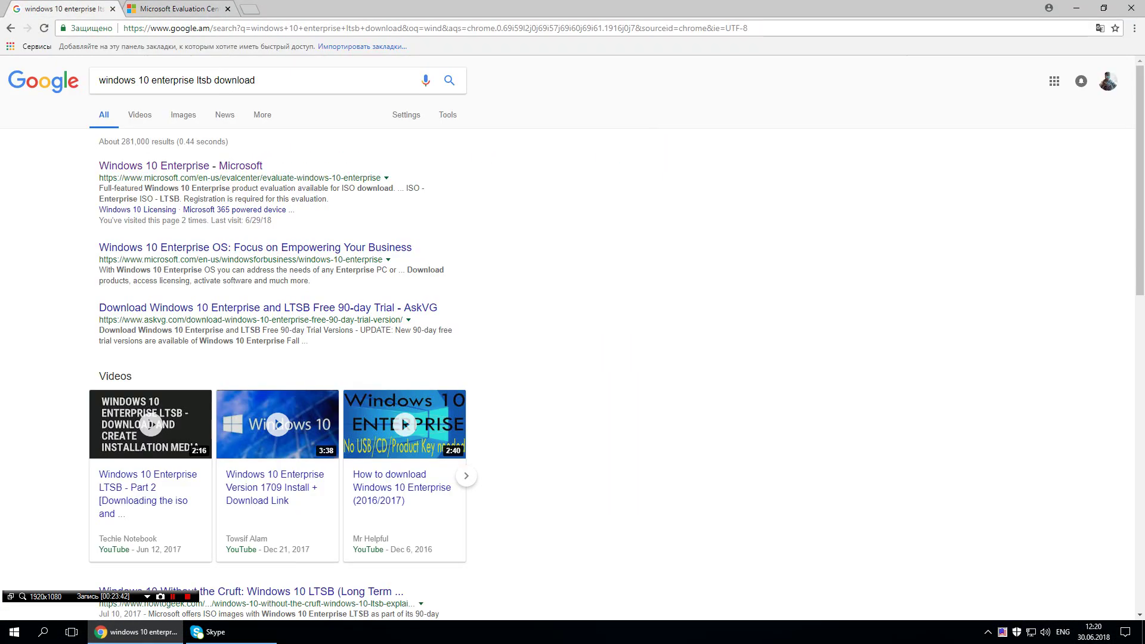
{"action": "left_click_drag", "start_coordinate": [298, 80], "coordinate": [77, 80]}
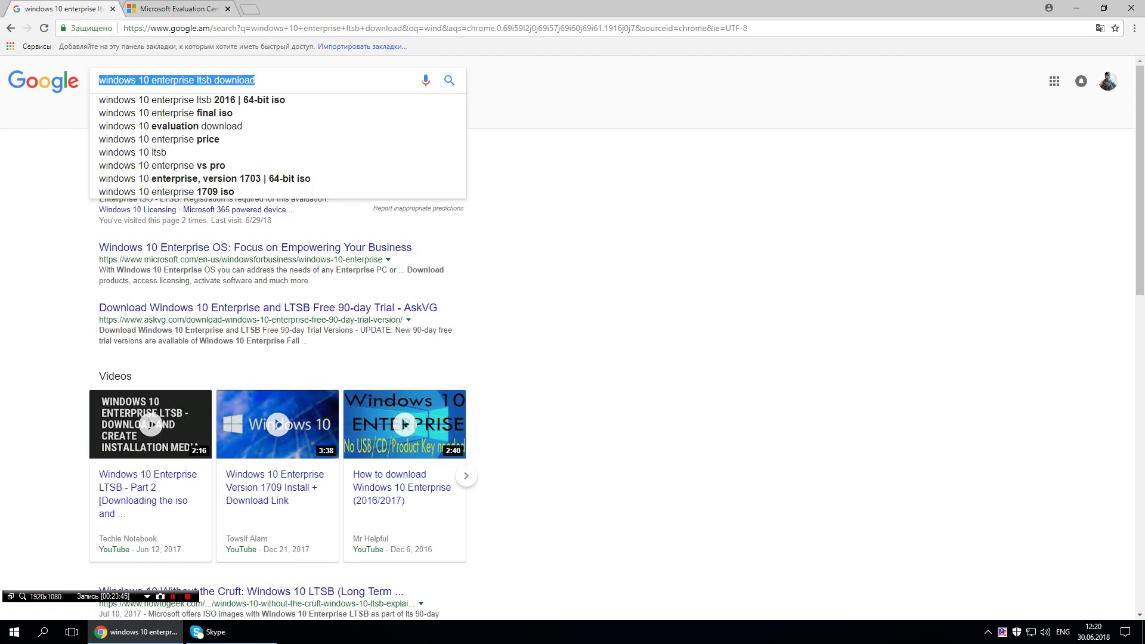
{"action": "left_click", "coordinate": [255, 80]}
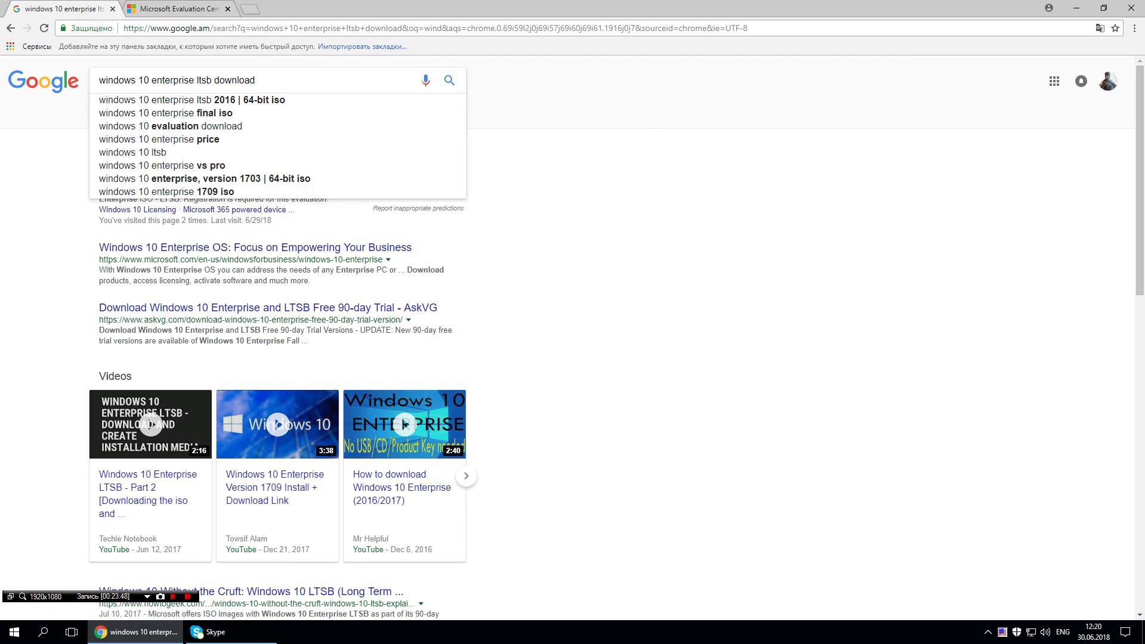
{"action": "key", "text": "Return"}
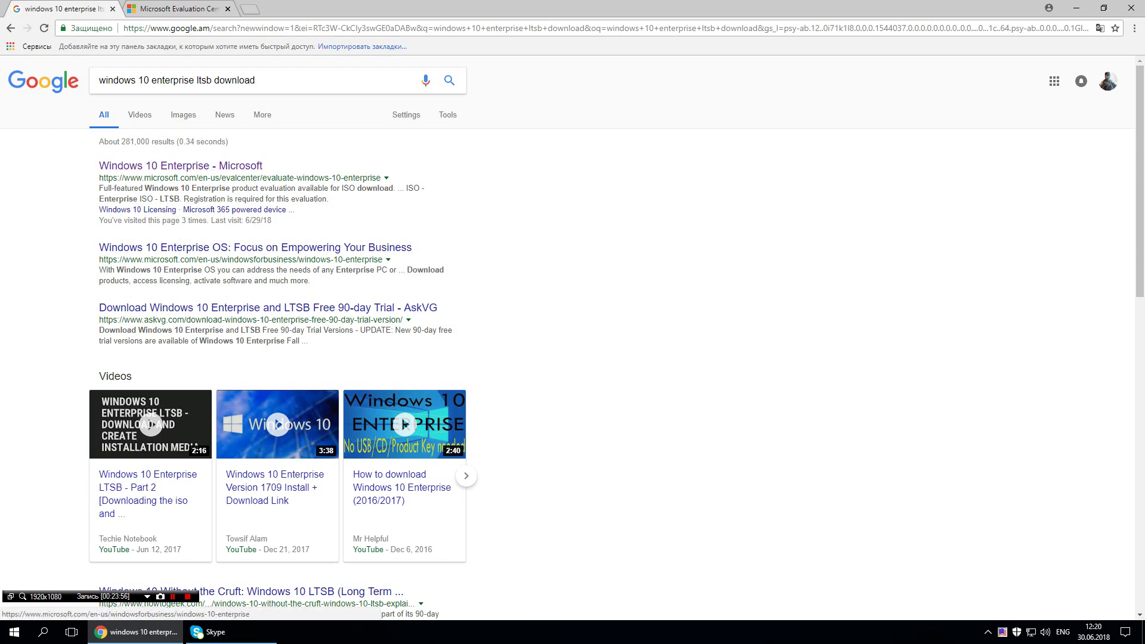
Return to the Microsoft Evaluation Center page and expand the Windows 10 Enterprise evaluation.
{"action": "key", "text": "ctrl+Tab"}
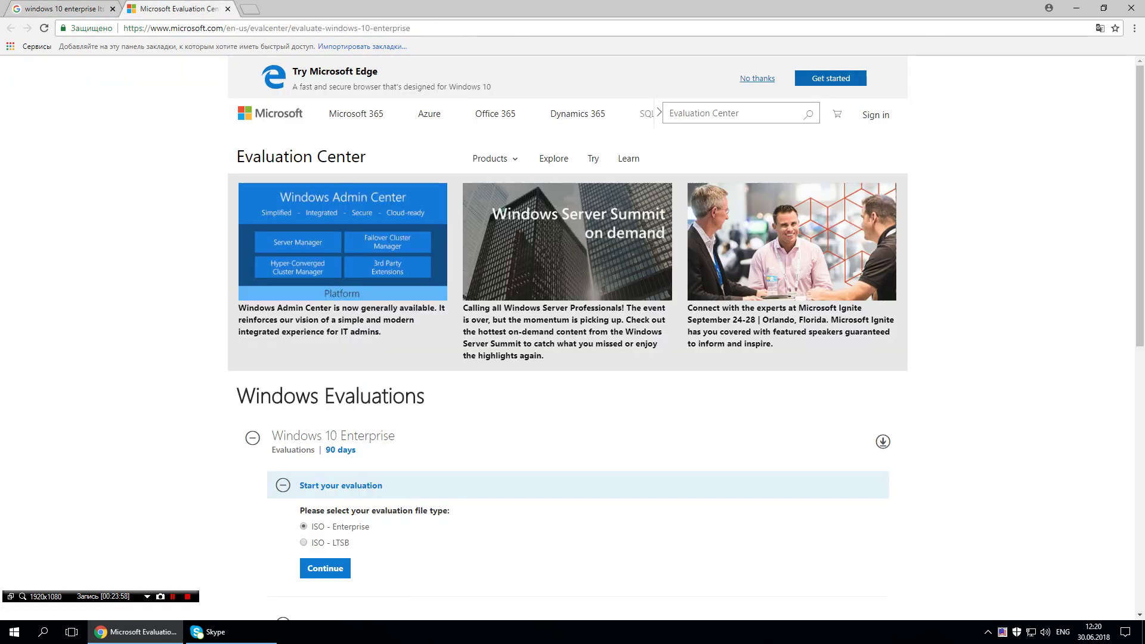
{"action": "scroll", "coordinate": [566, 334], "scroll_direction": "down", "scroll_amount": 5}
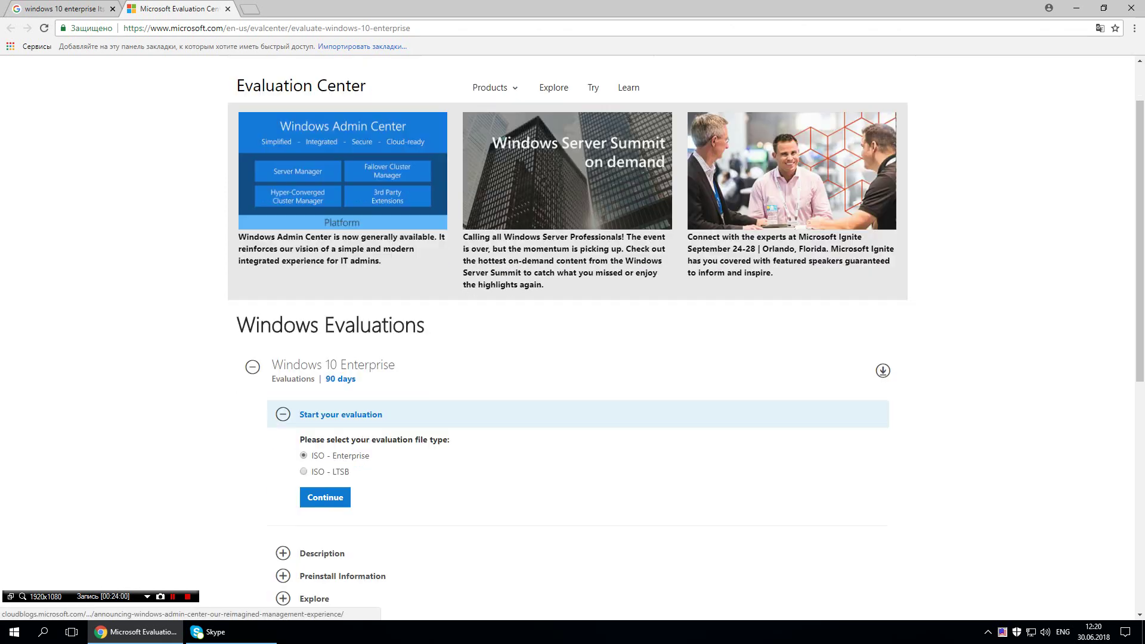
{"action": "left_click", "coordinate": [333, 137]}
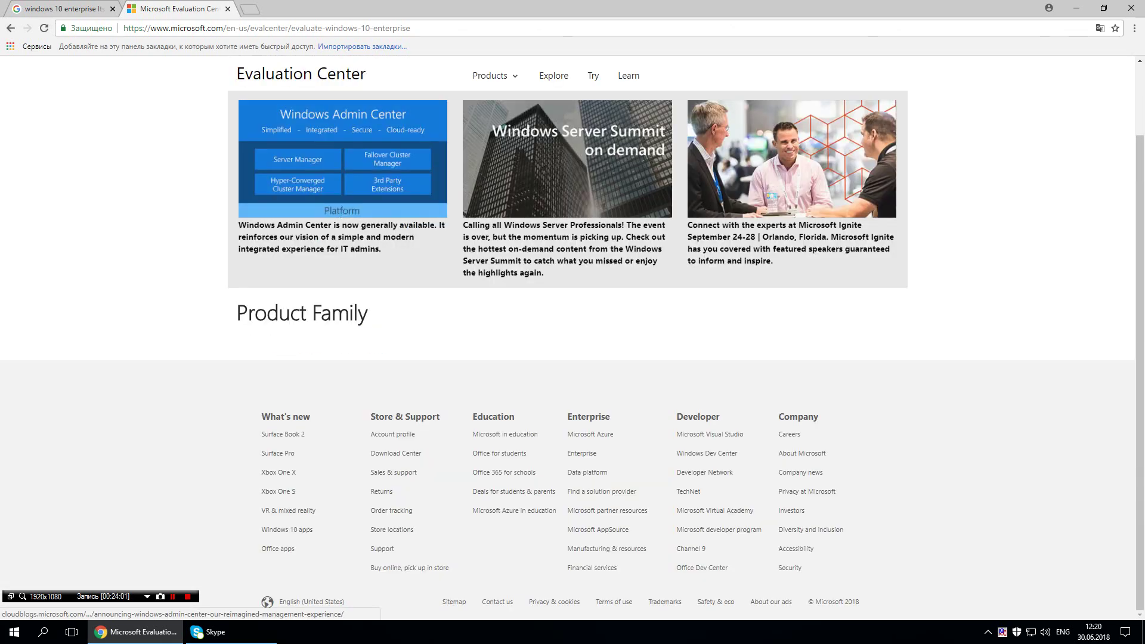
{"action": "scroll", "coordinate": [566, 334], "scroll_direction": "down", "scroll_amount": 6}
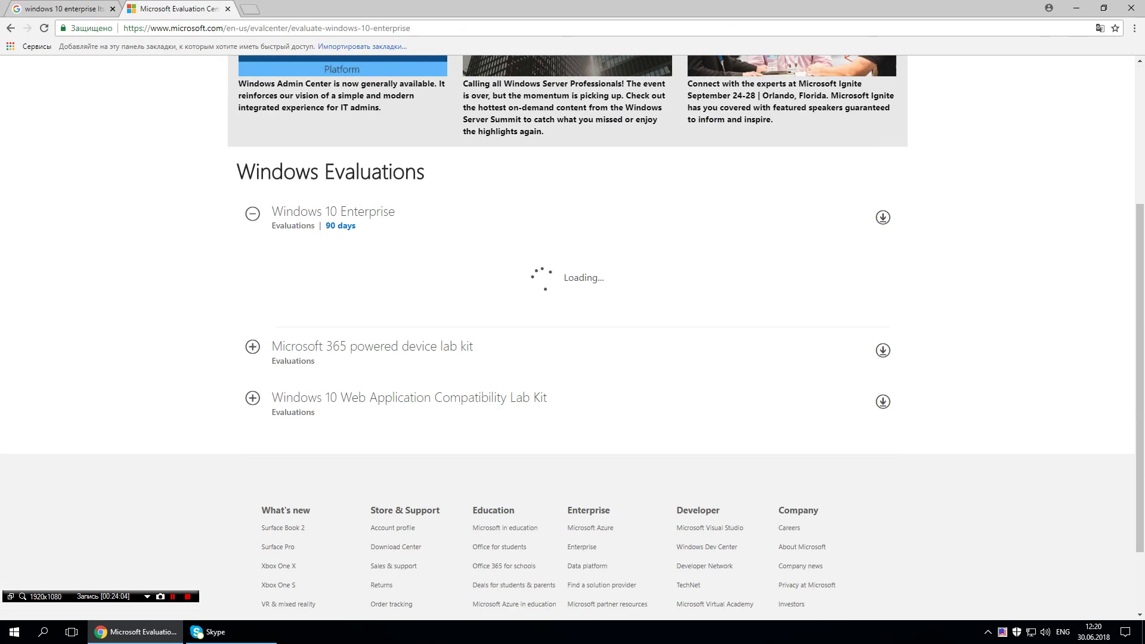
{"action": "left_click", "coordinate": [333, 70]}
{"action": "scroll", "coordinate": [567, 334], "scroll_direction": "up", "scroll_amount": 3}
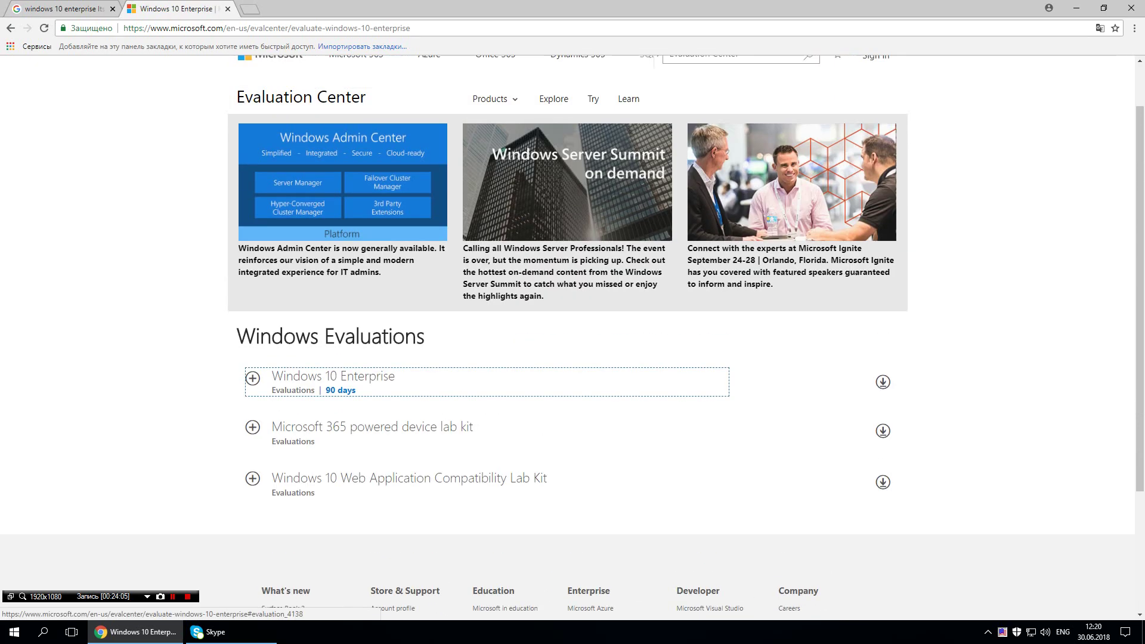
{"action": "scroll", "coordinate": [567, 334], "scroll_direction": "down", "scroll_amount": 3}
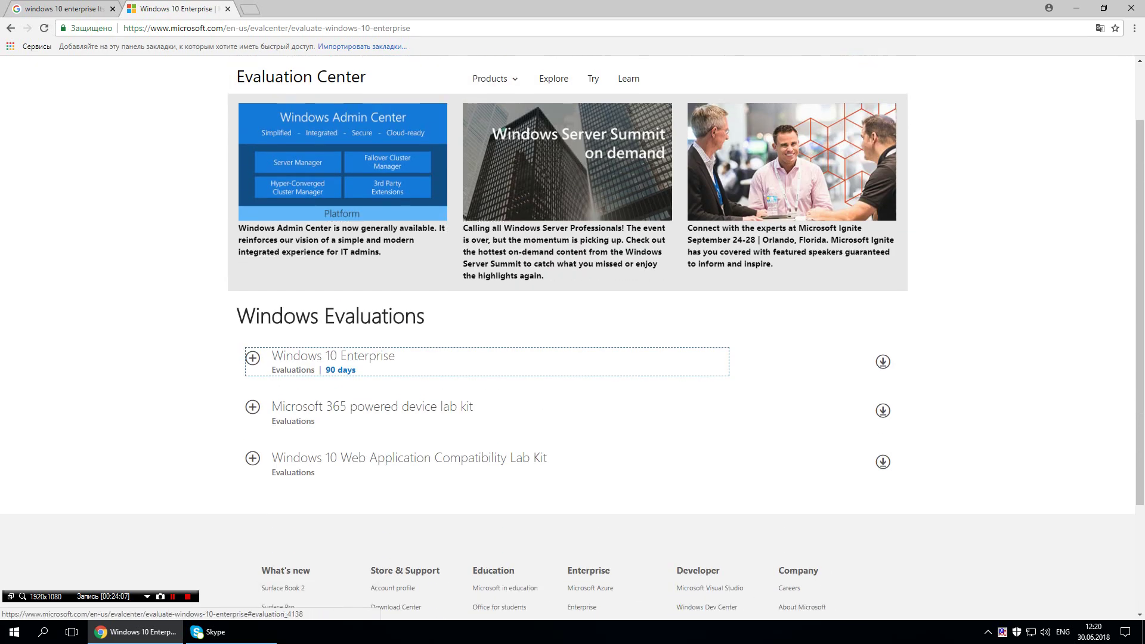
{"action": "left_click", "coordinate": [333, 203]}
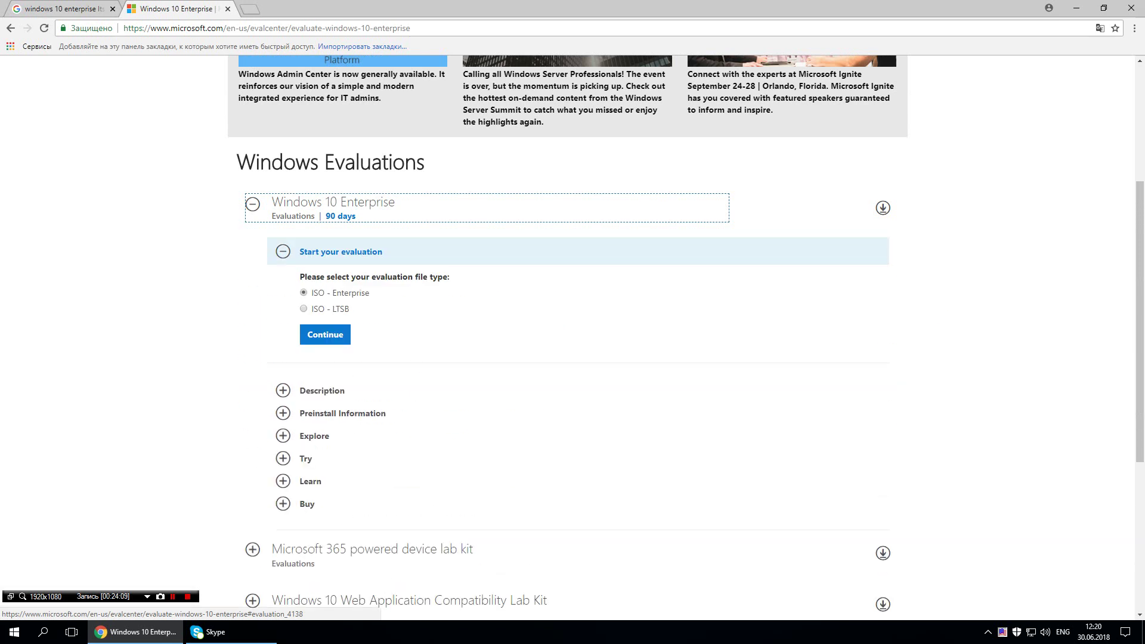
Choose the ISO - LTSB evaluation file for the 64 bit platform in English, and start its download.
{"action": "scroll", "coordinate": [567, 334], "scroll_direction": "down", "scroll_amount": 1}
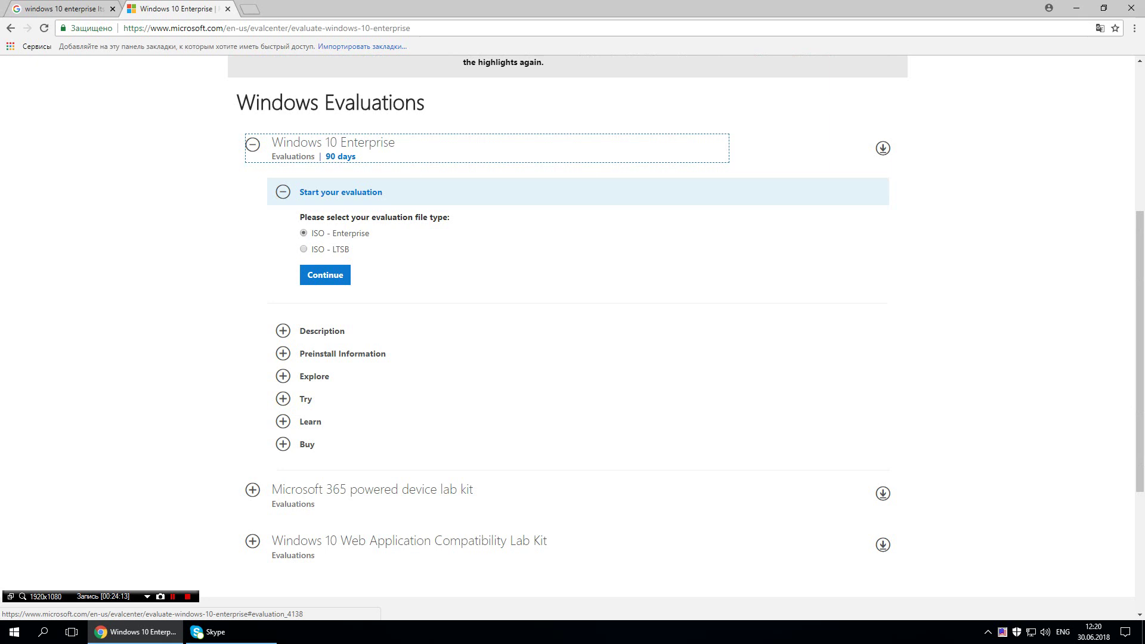
{"action": "left_click", "coordinate": [303, 249]}
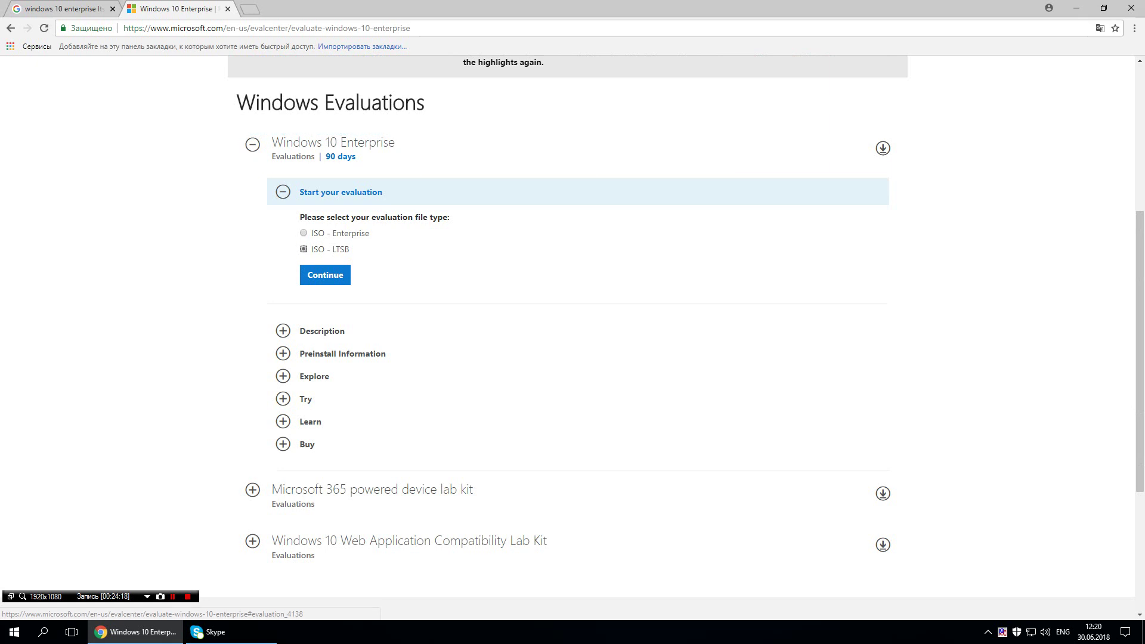
{"action": "left_click", "coordinate": [325, 275]}
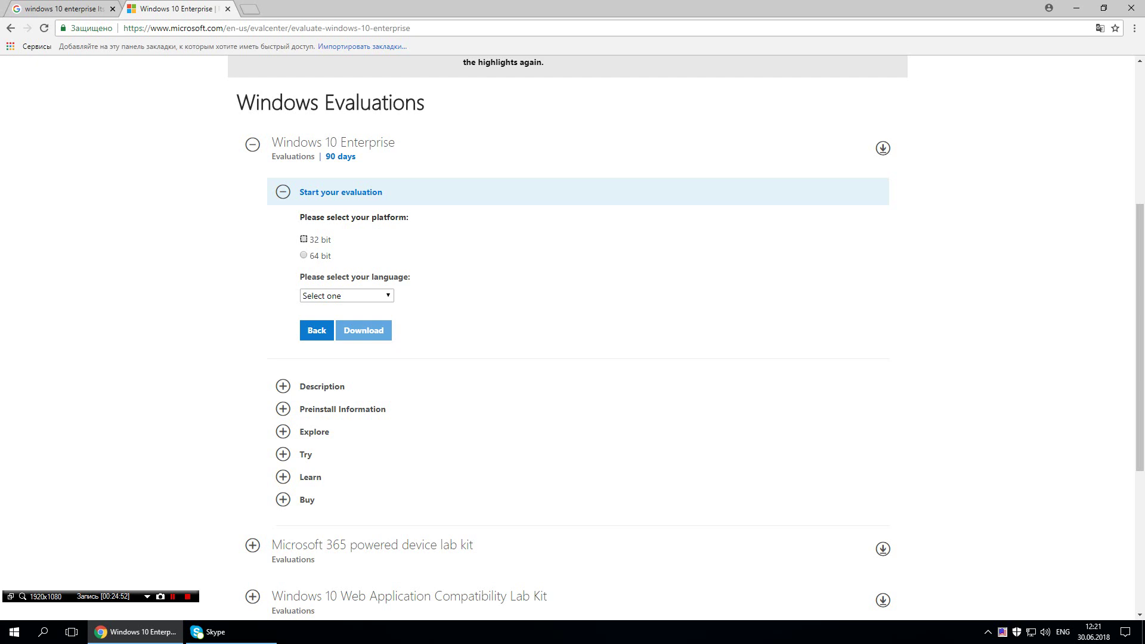
{"action": "left_click", "coordinate": [304, 255]}
{"action": "left_click", "coordinate": [346, 295]}
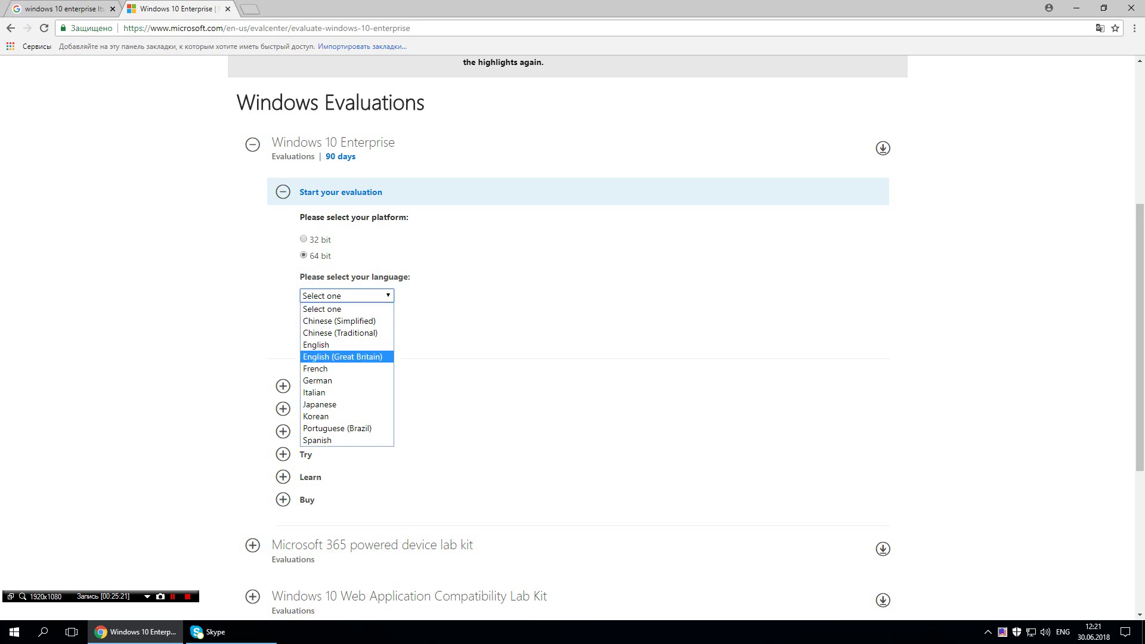
{"action": "left_click", "coordinate": [334, 345]}
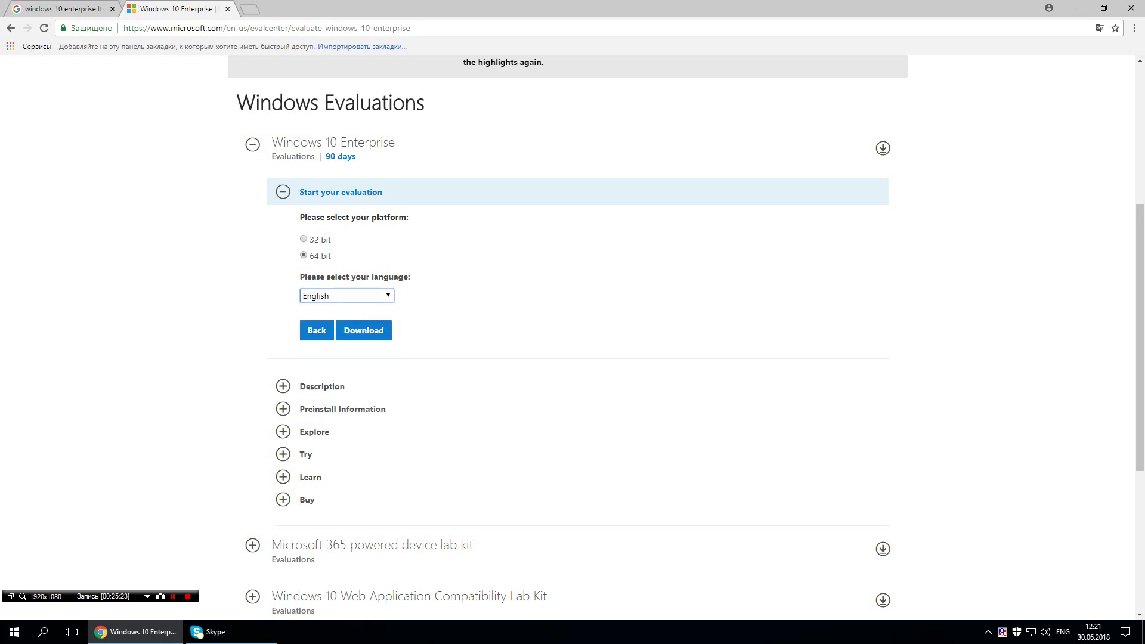
{"action": "left_click", "coordinate": [363, 330]}
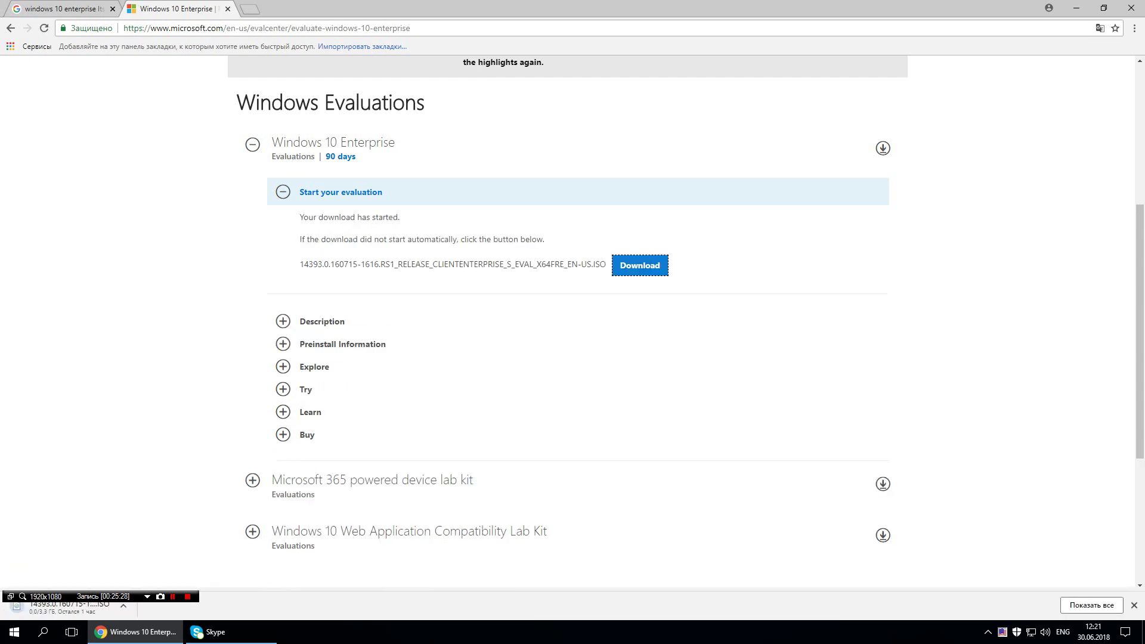
Move the recording toolbar clear of the download entry, and cancel the ISO download, dismissing the downloads bar.
{"action": "left_click", "coordinate": [22, 597]}
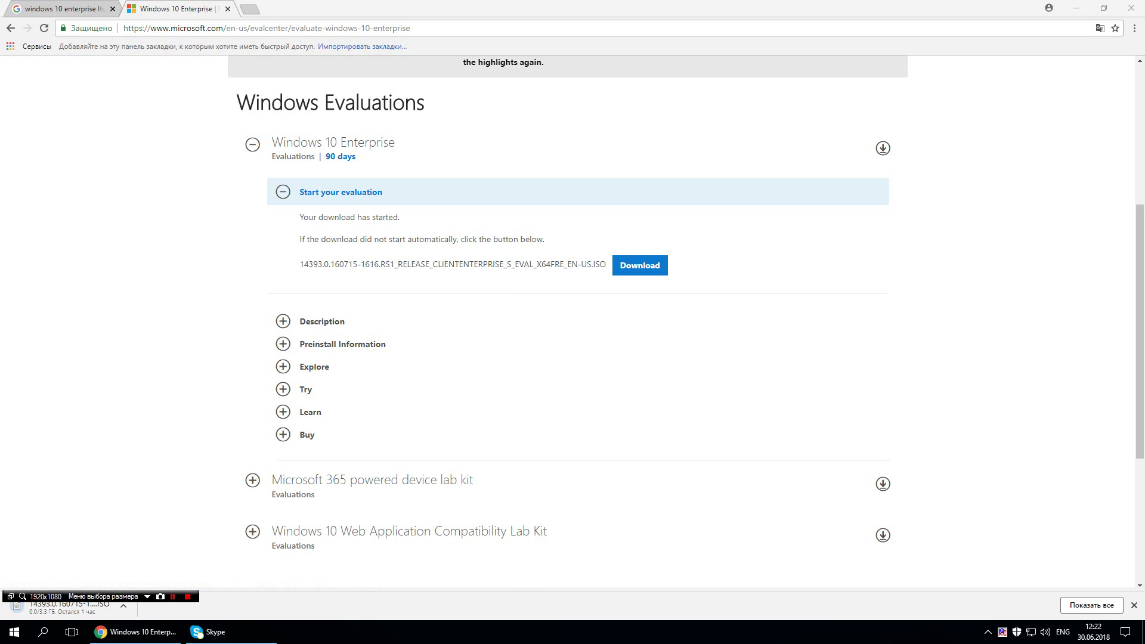
{"action": "left_click_drag", "start_coordinate": [72, 597], "coordinate": [76, 547]}
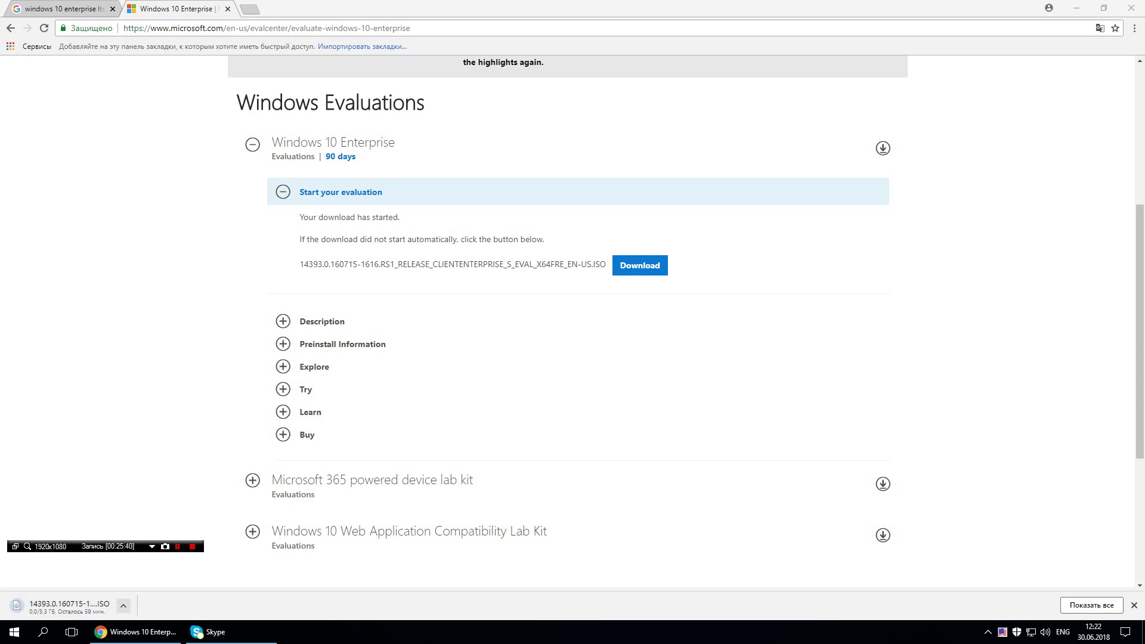
{"action": "left_click", "coordinate": [123, 605]}
{"action": "left_click", "coordinate": [137, 587]}
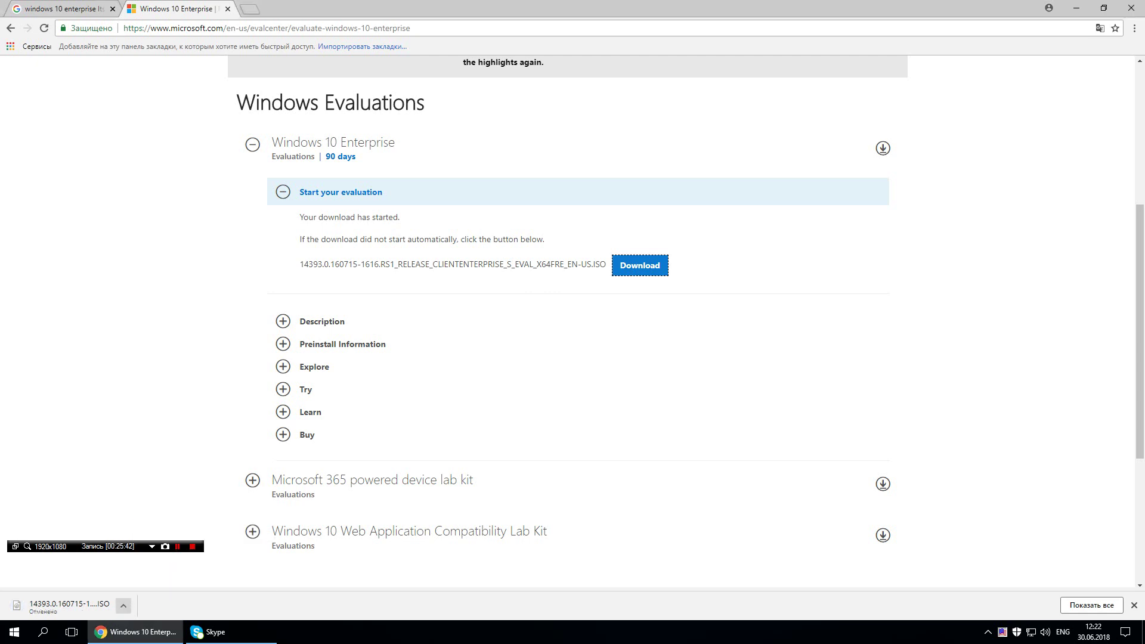
{"action": "left_click", "coordinate": [1134, 605]}
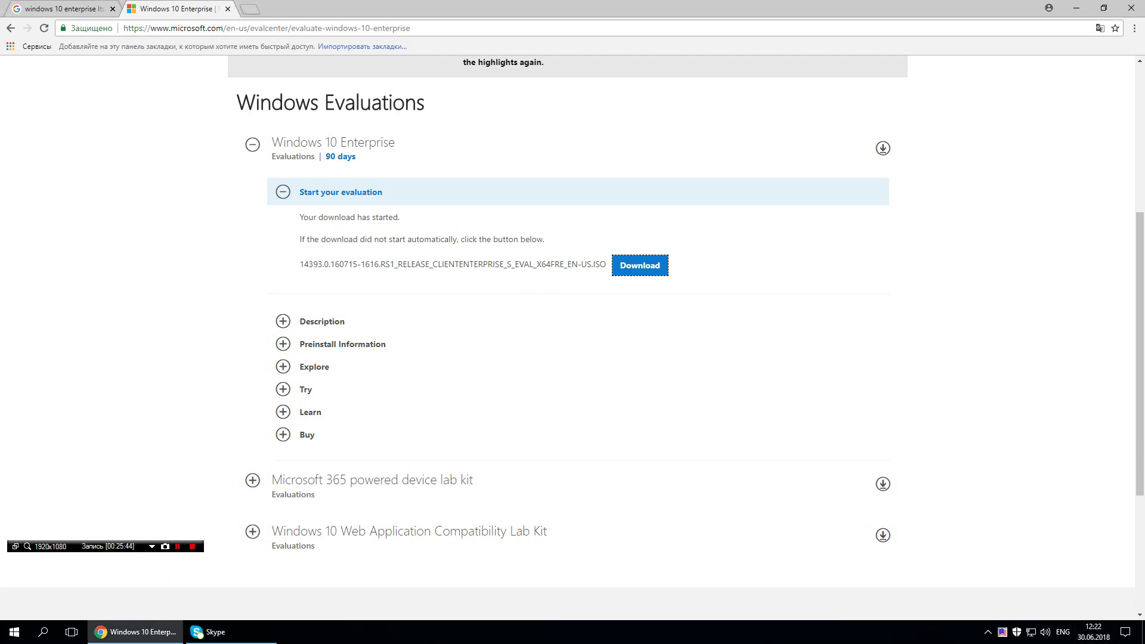
View the Evaluation Center page from its beginning and the Google search results, and minimize the browser.
{"action": "left_click_drag", "start_coordinate": [137, 546], "coordinate": [135, 575]}
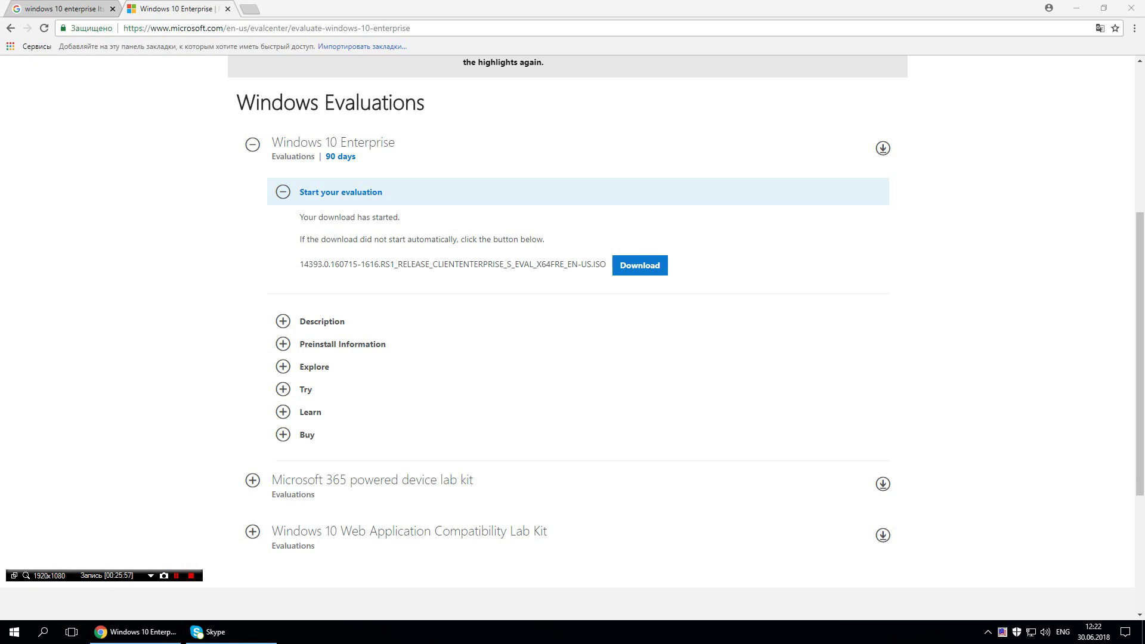
{"action": "scroll", "coordinate": [573, 338], "scroll_direction": "up", "scroll_amount": 2}
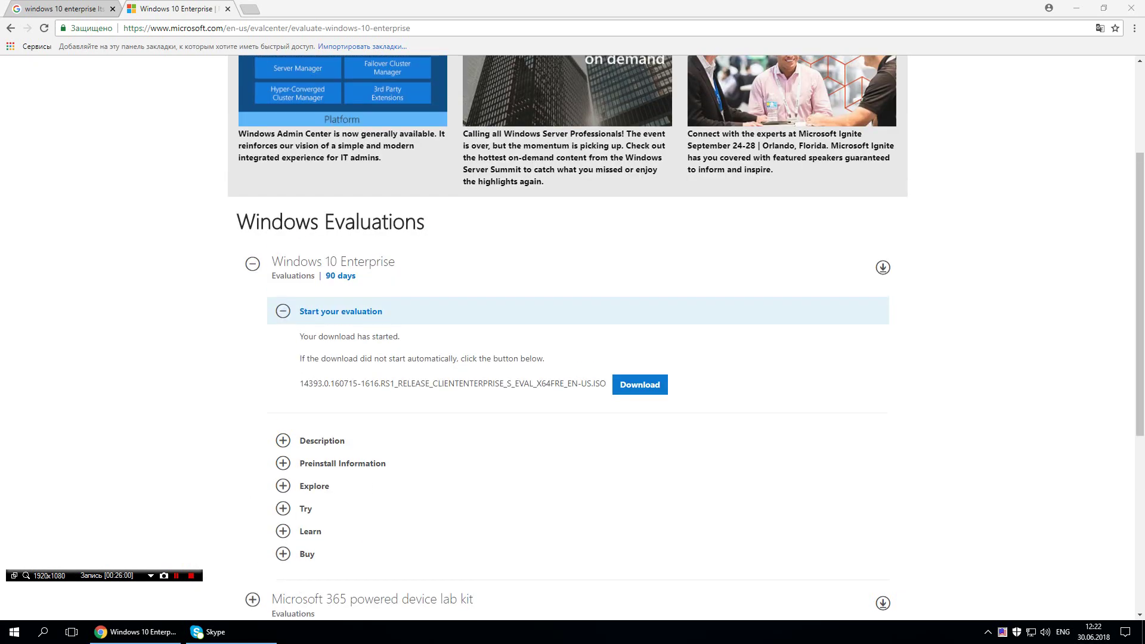
{"action": "scroll", "coordinate": [572, 337], "scroll_direction": "up", "scroll_amount": 3}
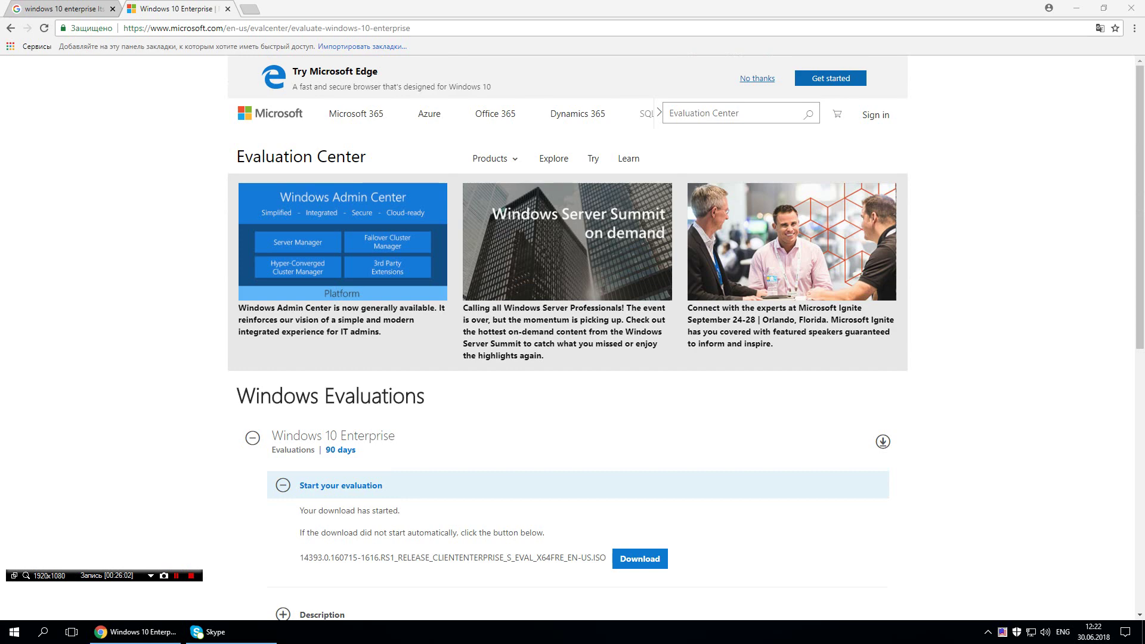
{"action": "left_click", "coordinate": [29, 9]}
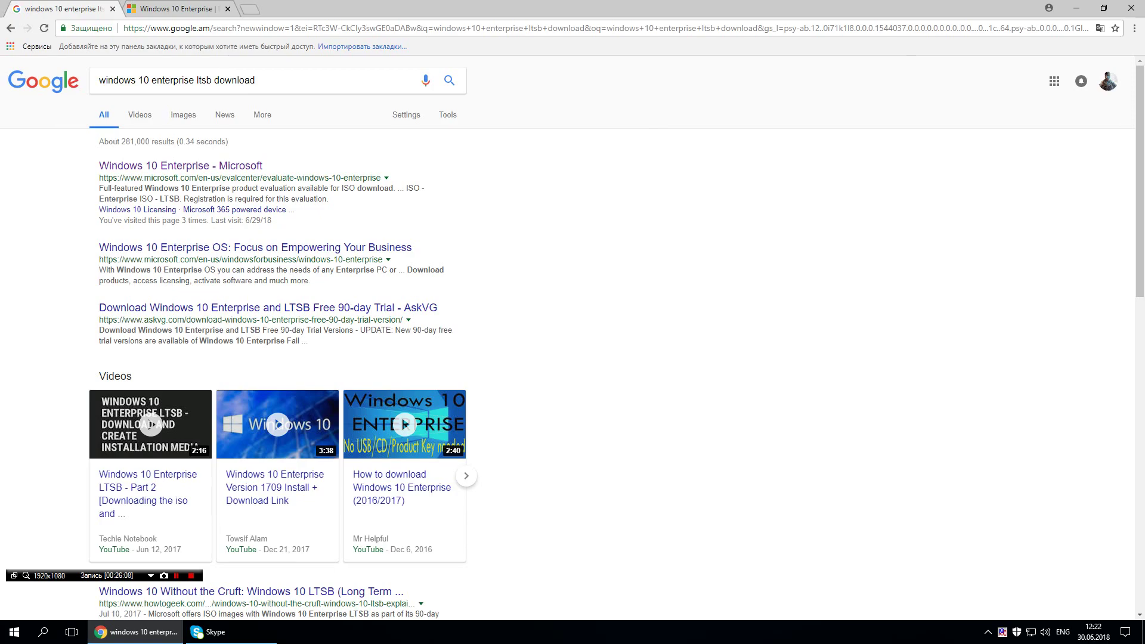
{"action": "left_click", "coordinate": [1077, 9]}
{"action": "right_click", "coordinate": [455, 119]}
{"action": "left_click", "coordinate": [477, 154]}
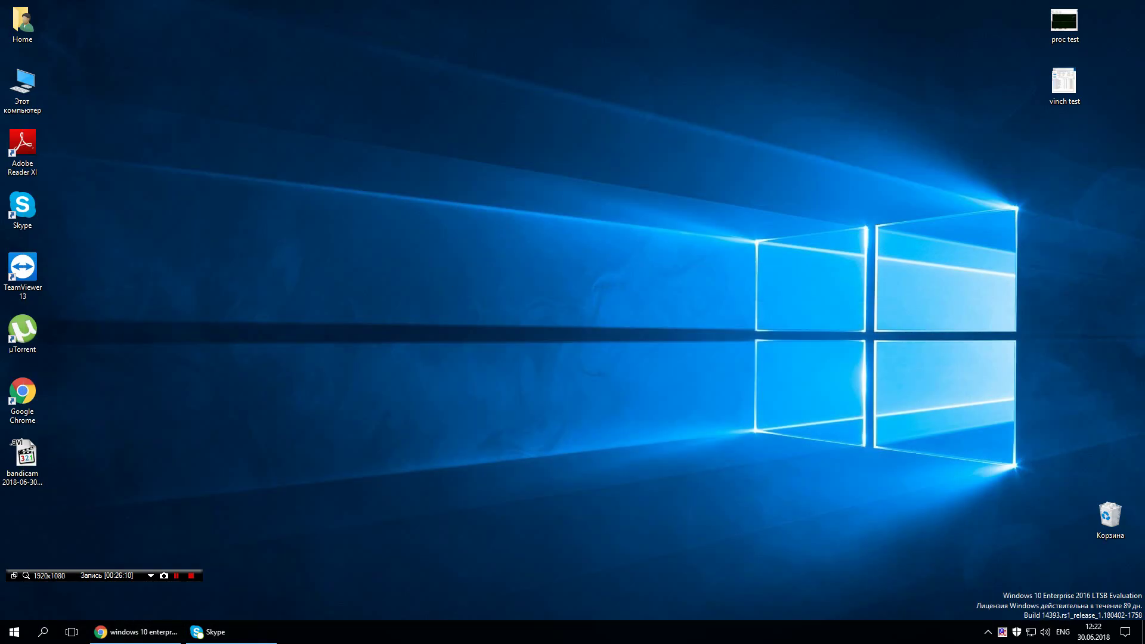
{"action": "left_click_drag", "start_coordinate": [138, 580], "coordinate": [139, 601]}
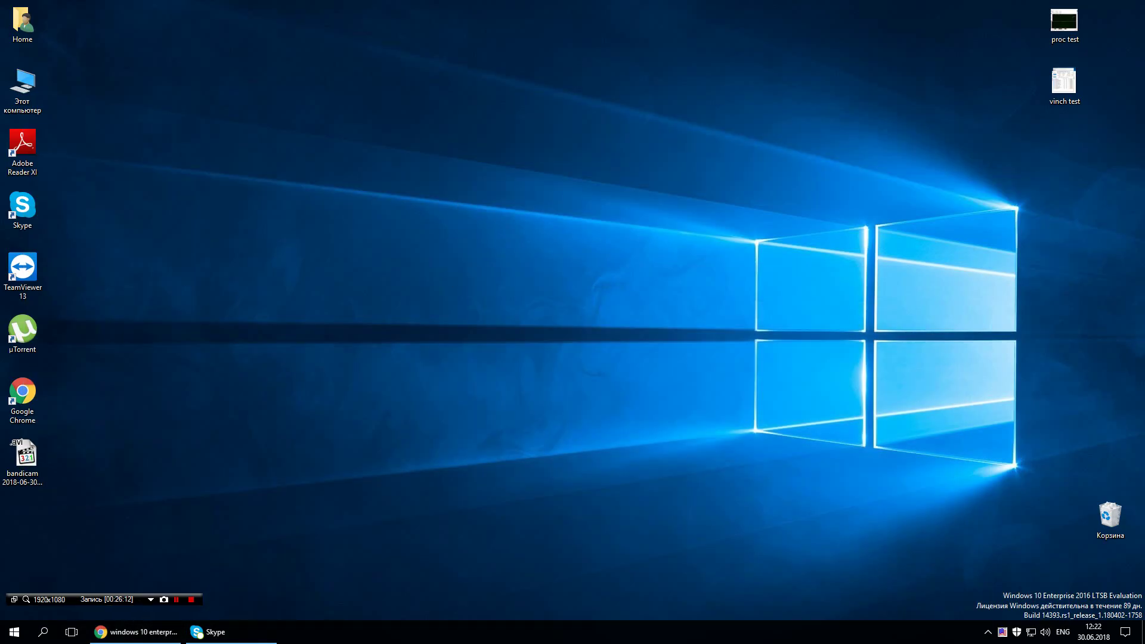
{"action": "right_click", "coordinate": [289, 303]}
{"action": "left_click", "coordinate": [325, 337]}
{"action": "right_click", "coordinate": [470, 191]}
{"action": "left_click", "coordinate": [507, 226]}
{"action": "right_click", "coordinate": [445, 179]}
{"action": "left_click", "coordinate": [471, 214]}
{"action": "right_click", "coordinate": [328, 215]}
{"action": "left_click", "coordinate": [358, 250]}
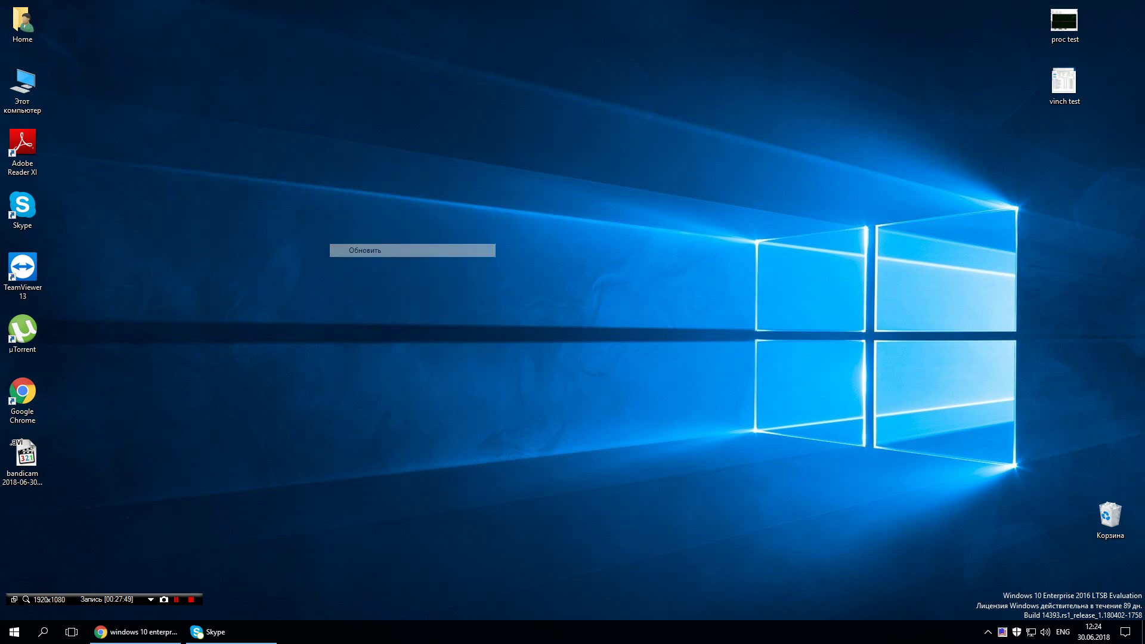
{"action": "right_click", "coordinate": [358, 199]}
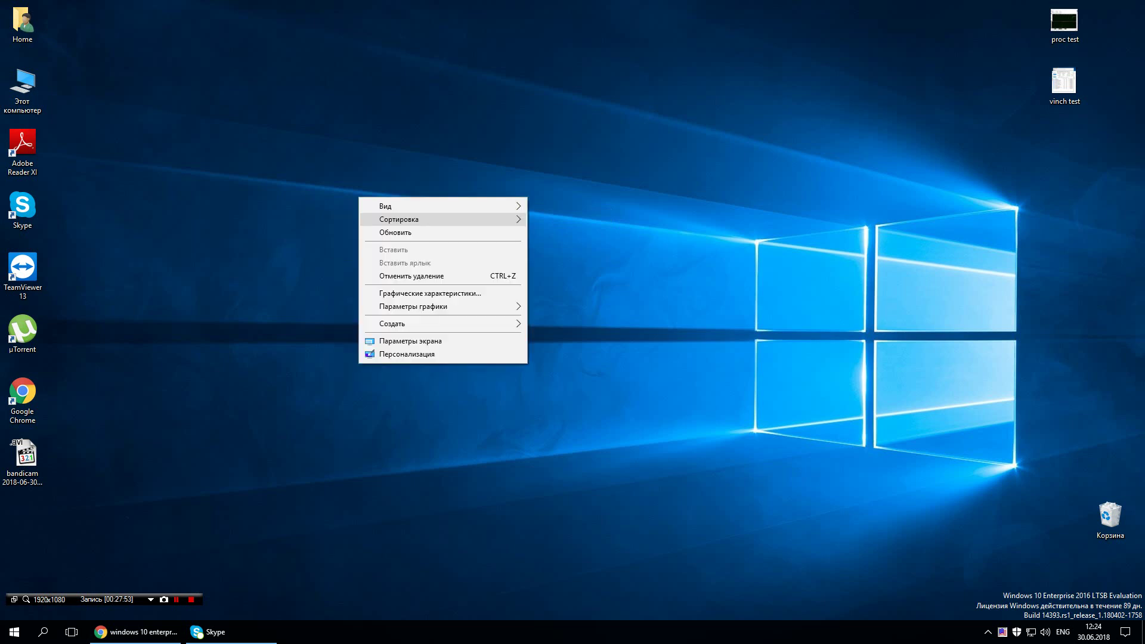
{"action": "left_click", "coordinate": [382, 232]}
View the contents of the DATA (D:) drive in Этот компьютер, close the window and refresh the desktop.
{"action": "double_click", "coordinate": [22, 89]}
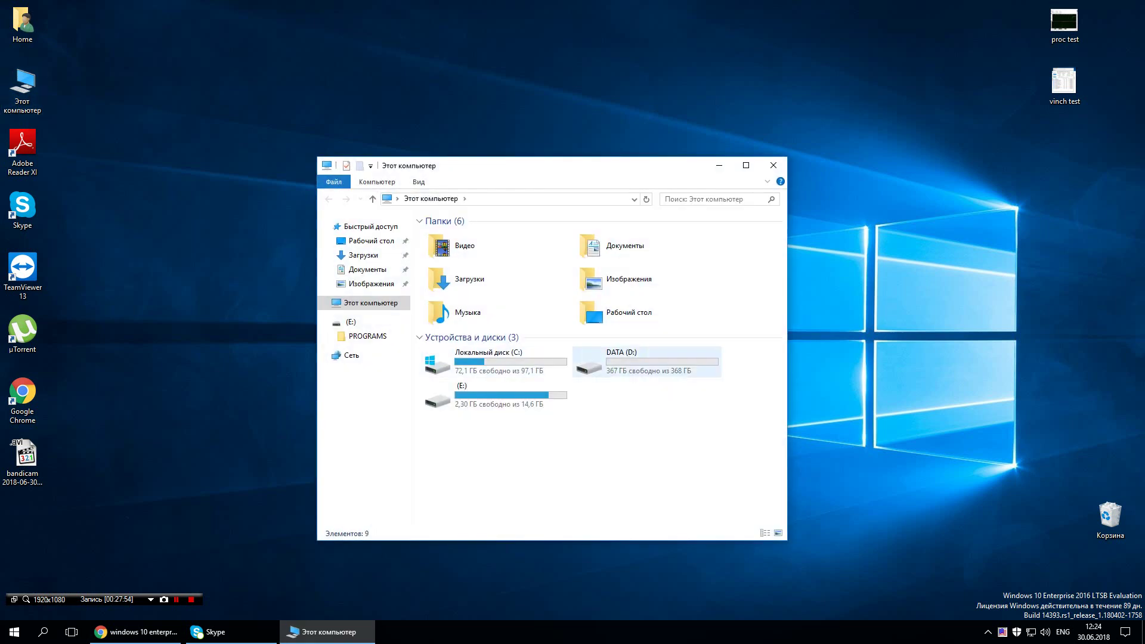
{"action": "double_click", "coordinate": [632, 358]}
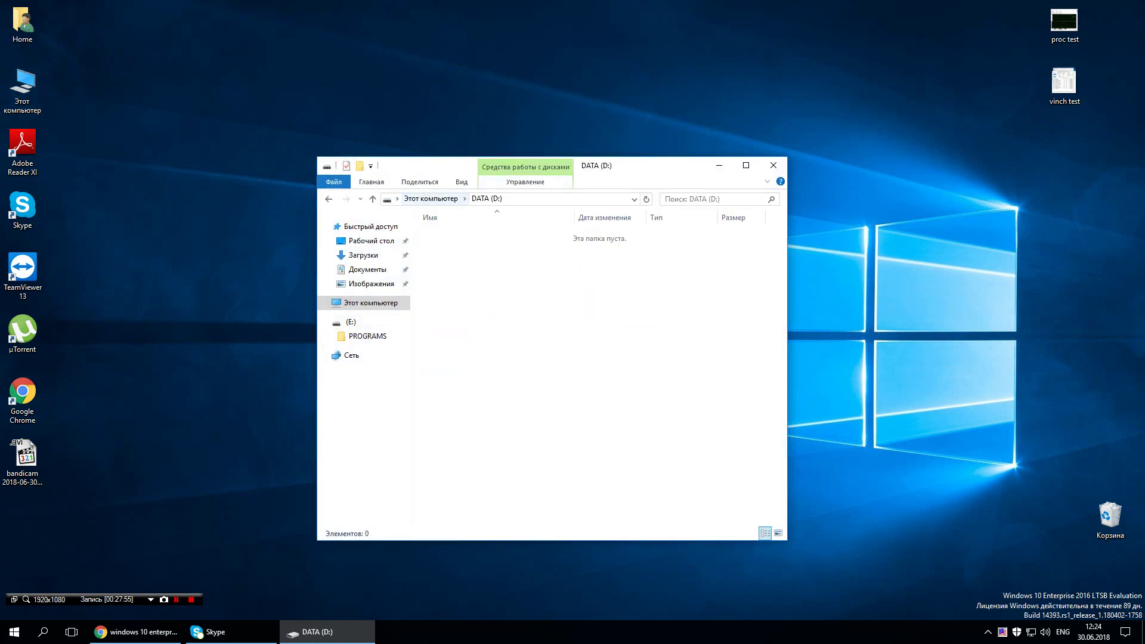
{"action": "left_click", "coordinate": [774, 165]}
{"action": "right_click", "coordinate": [288, 159]}
{"action": "left_click", "coordinate": [316, 190]}
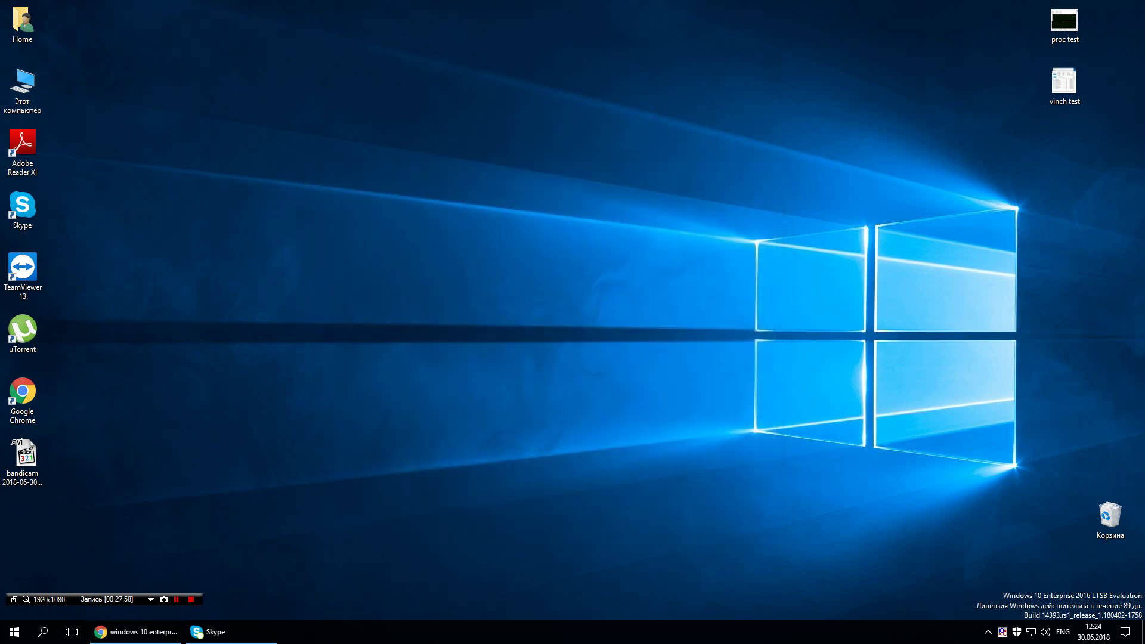